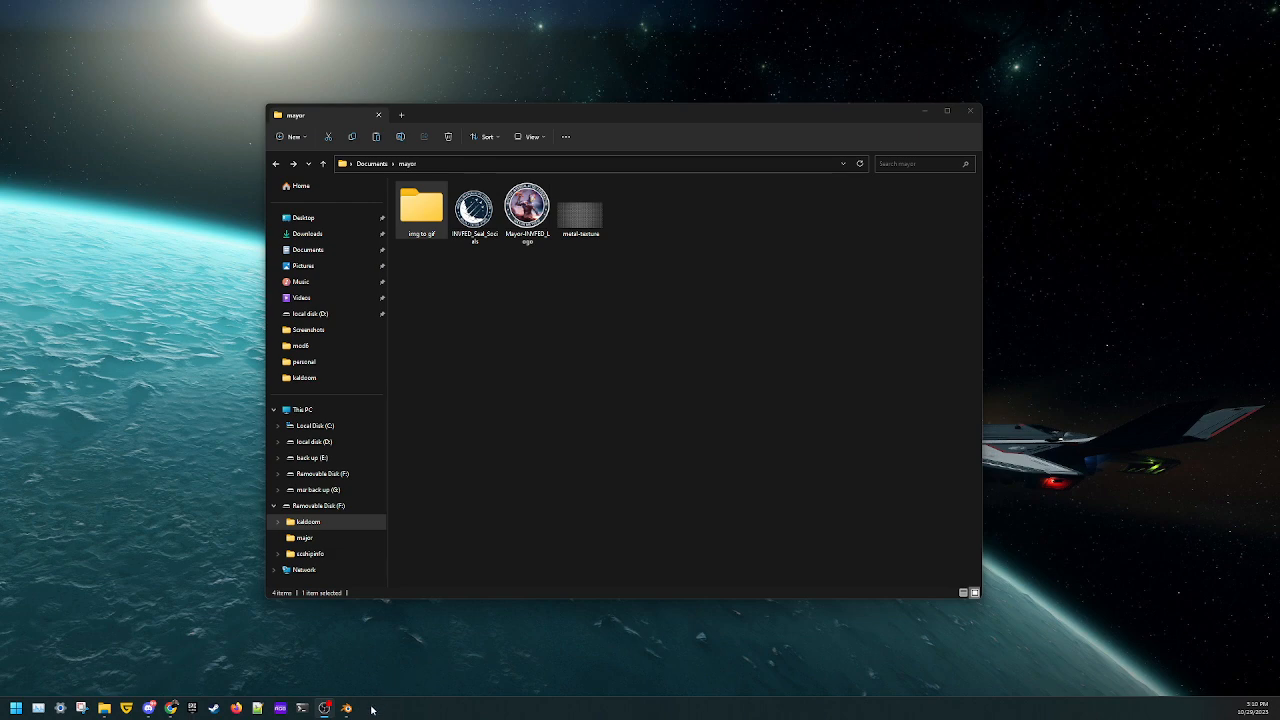
Step: Switch to Blender and delete the default cube from the new scene
left_click(346, 708)
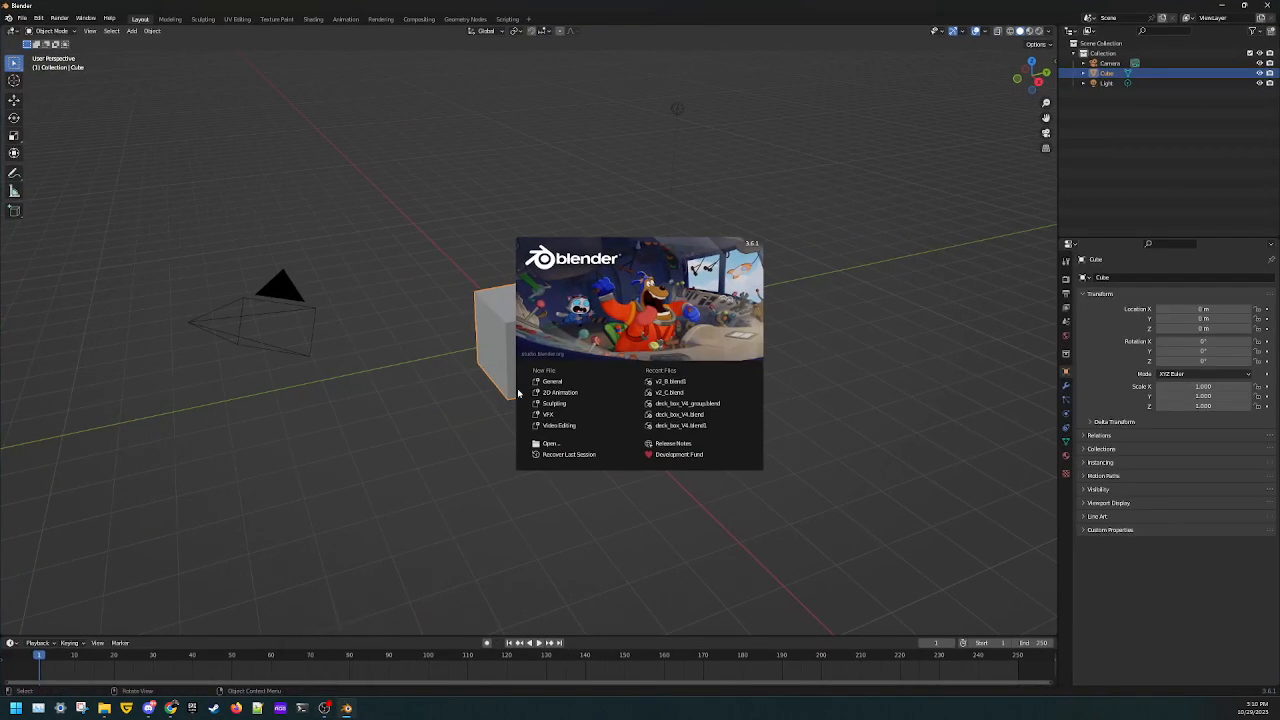
key("Escape")
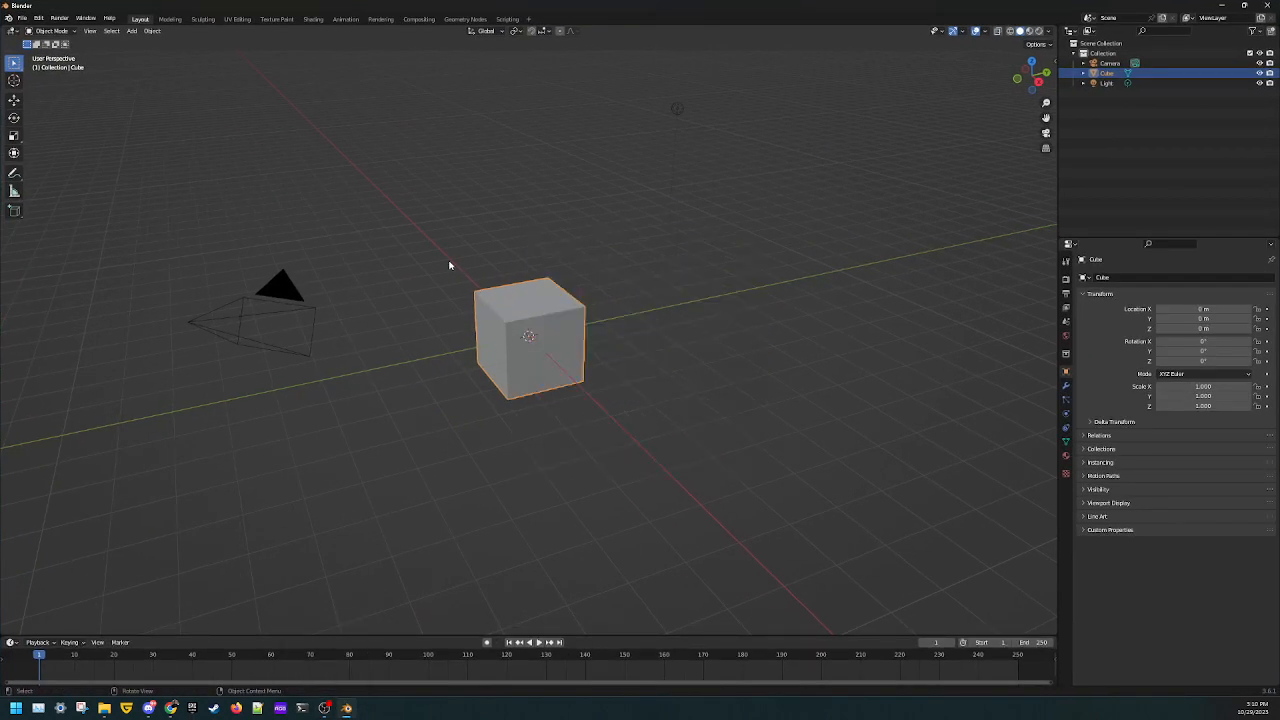
left_click(618, 383)
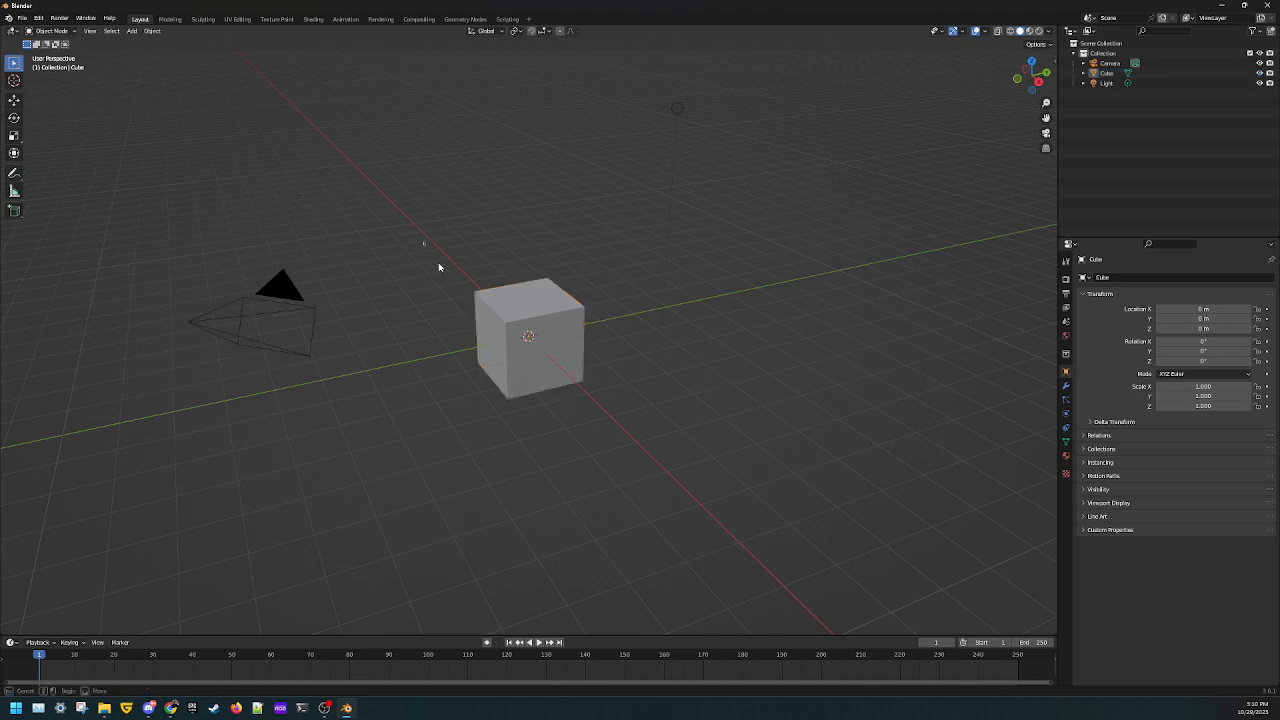
left_click(508, 329)
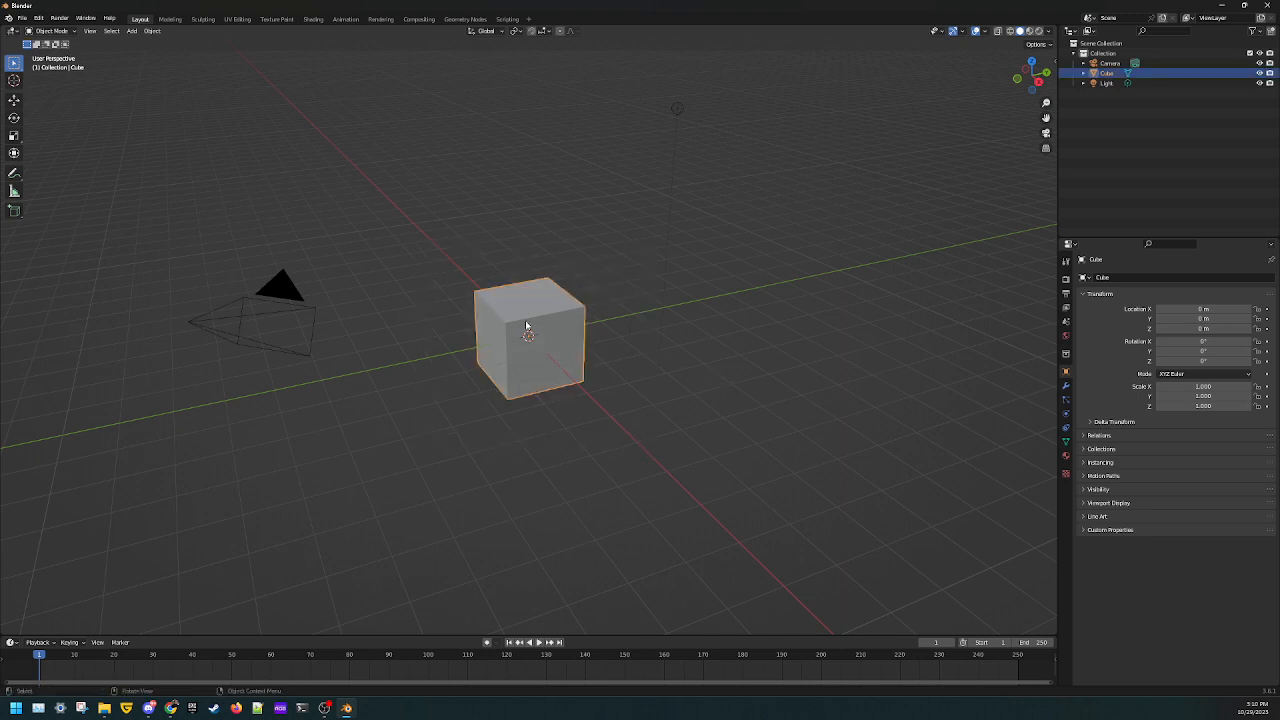
key("x")
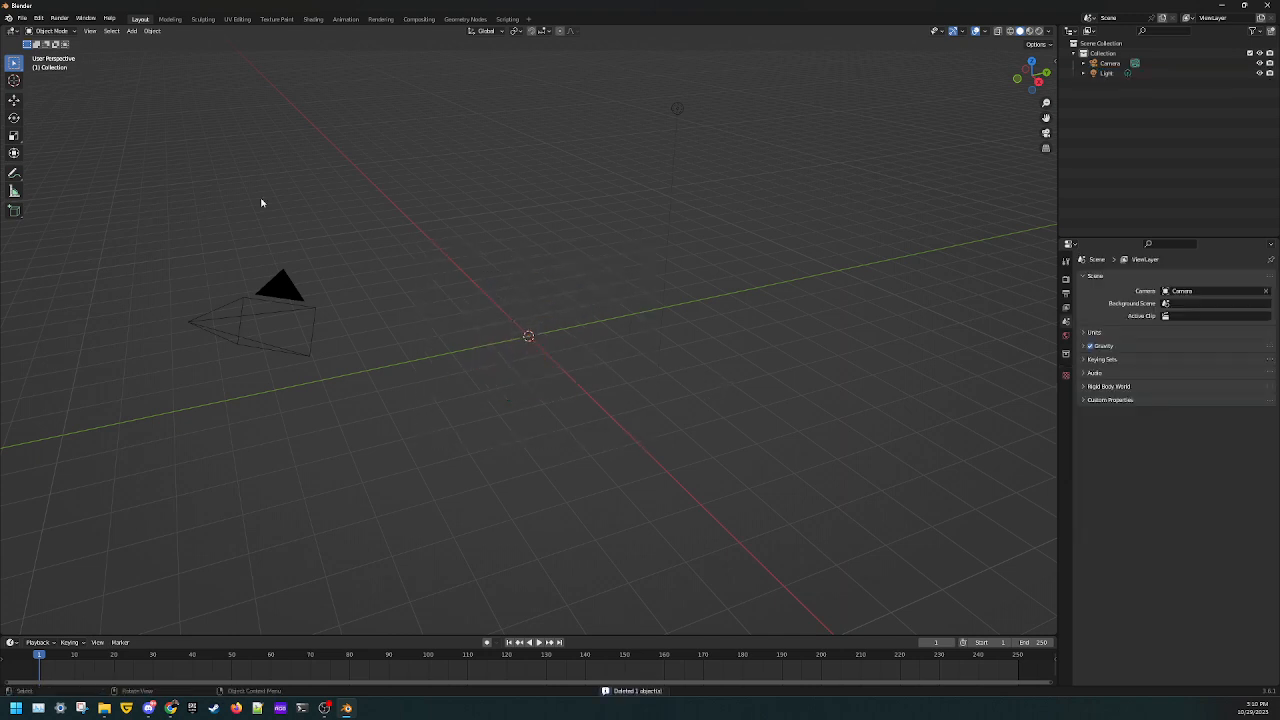
Step: Add a cylinder mesh at the scene origin
left_click(131, 31)
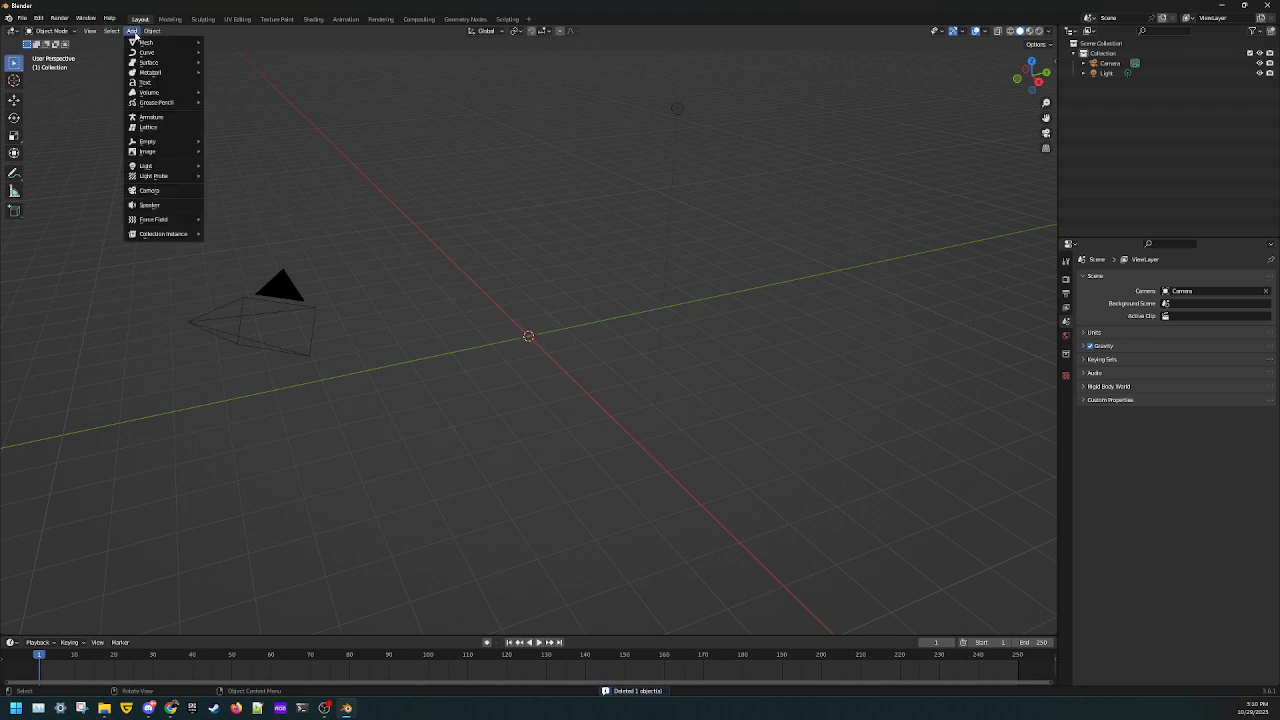
left_click(135, 31)
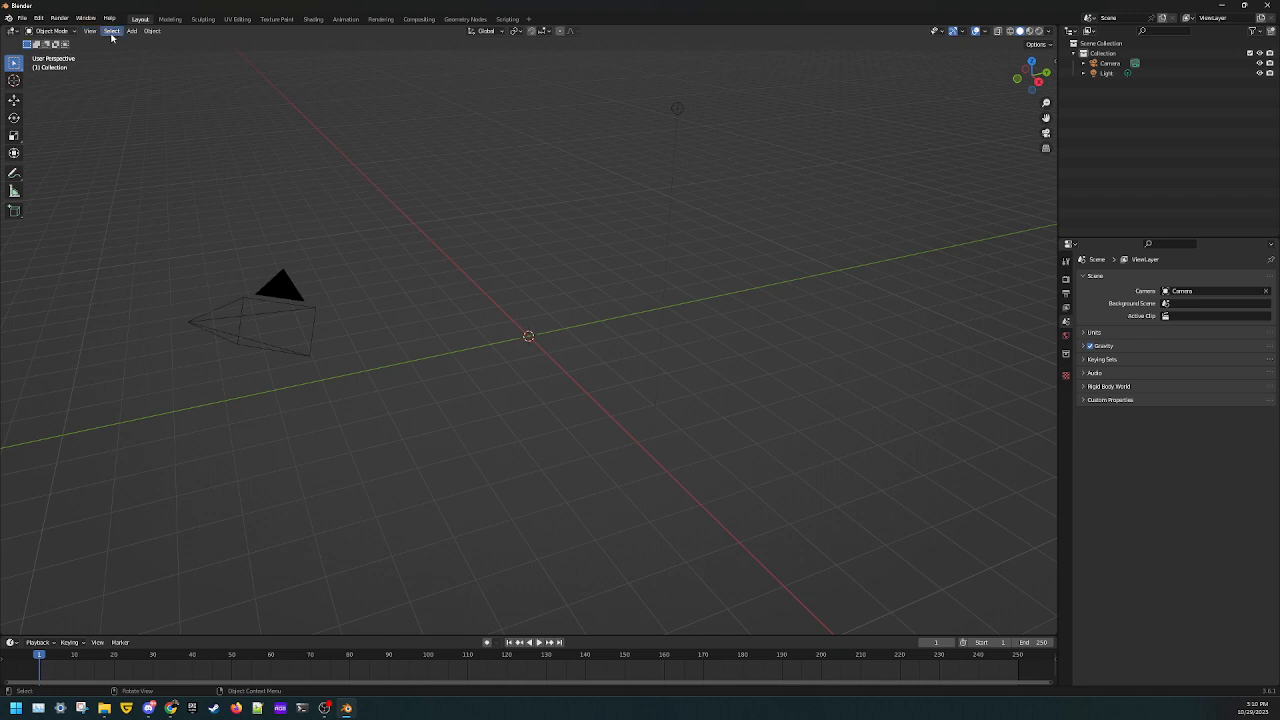
left_click(132, 31)
mouse_move(158, 47)
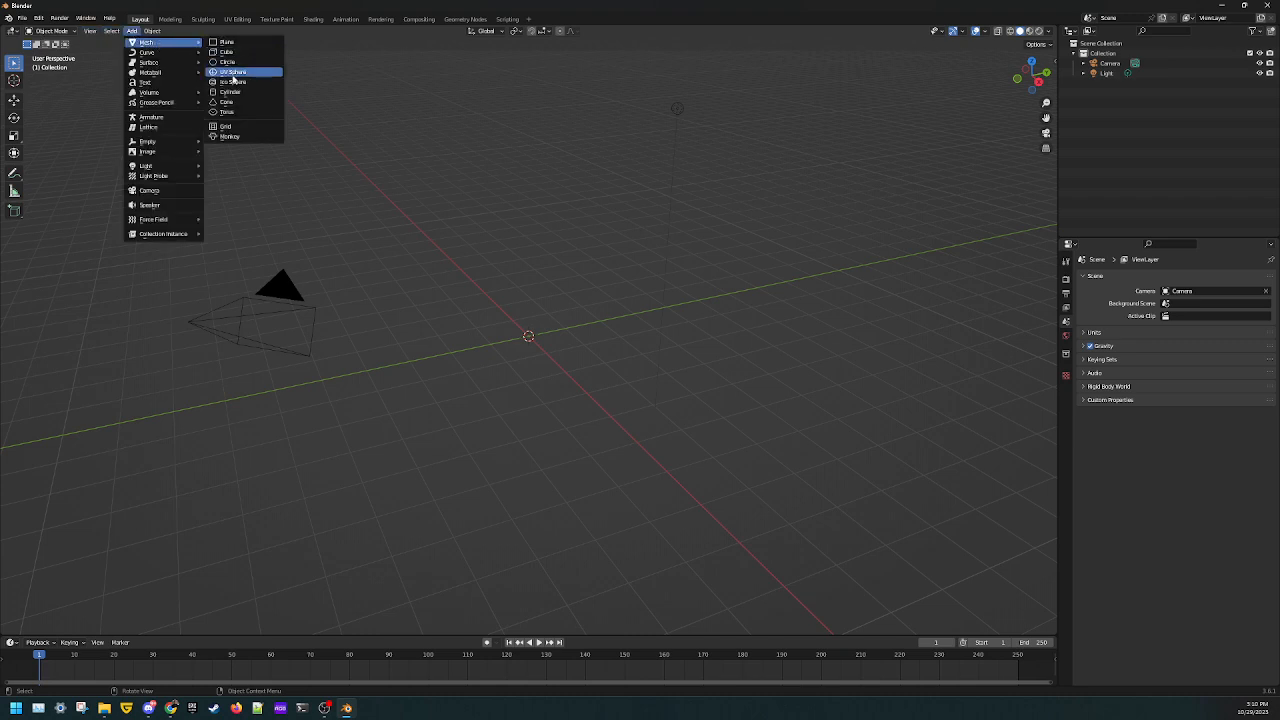
left_click(229, 91)
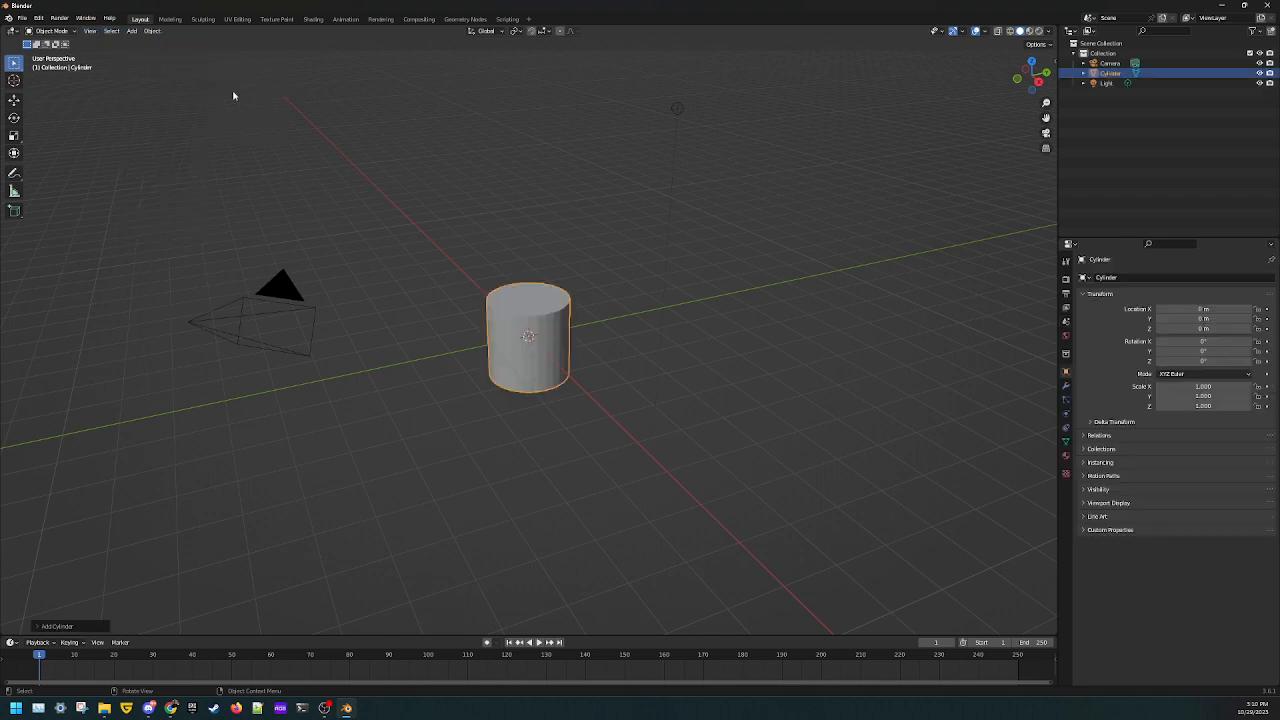
Step: Flatten the cylinder into a thin coin-like disc by setting its Z scale to 0.025
left_click(504, 334)
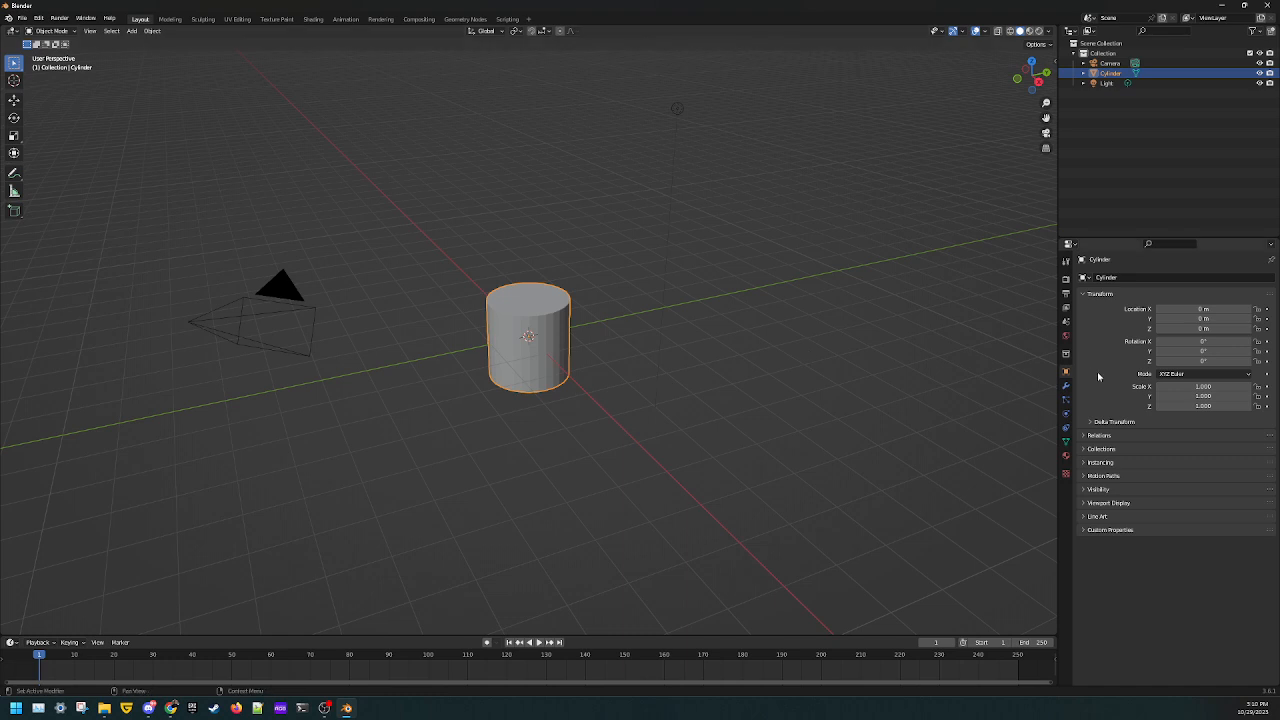
left_click(1198, 406)
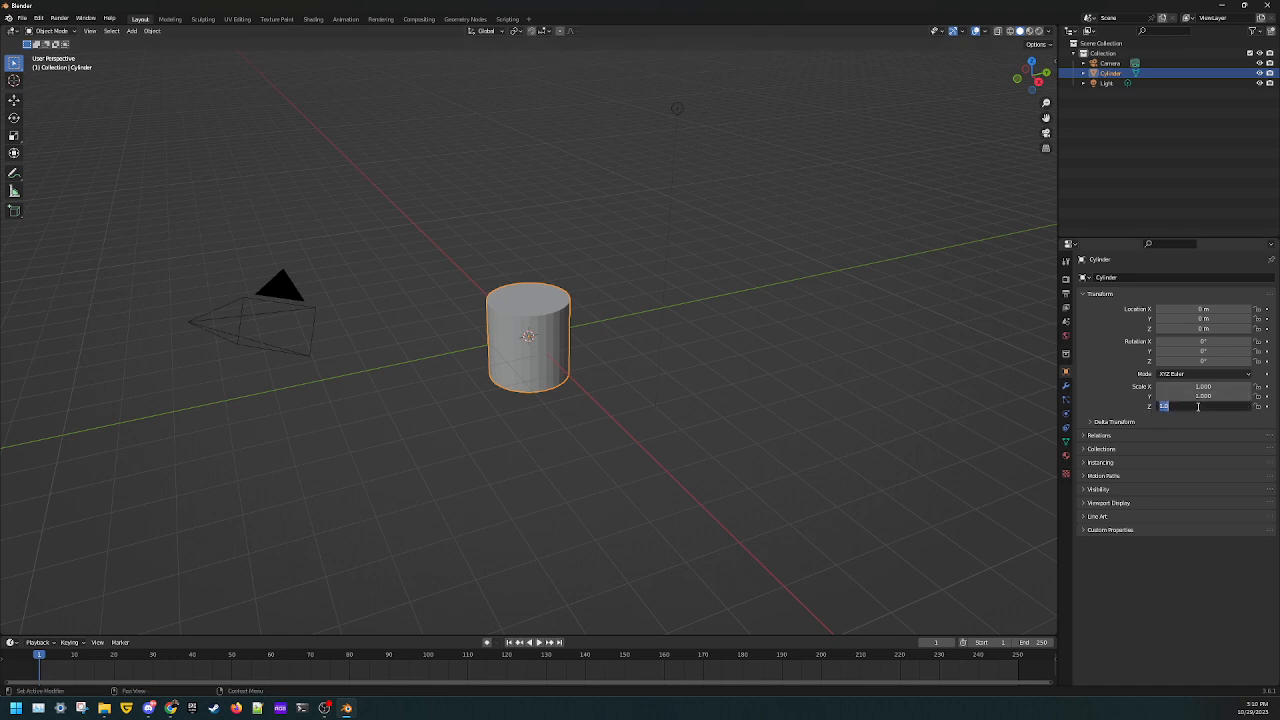
key("BackSpace")
type(".028")
key("Return")
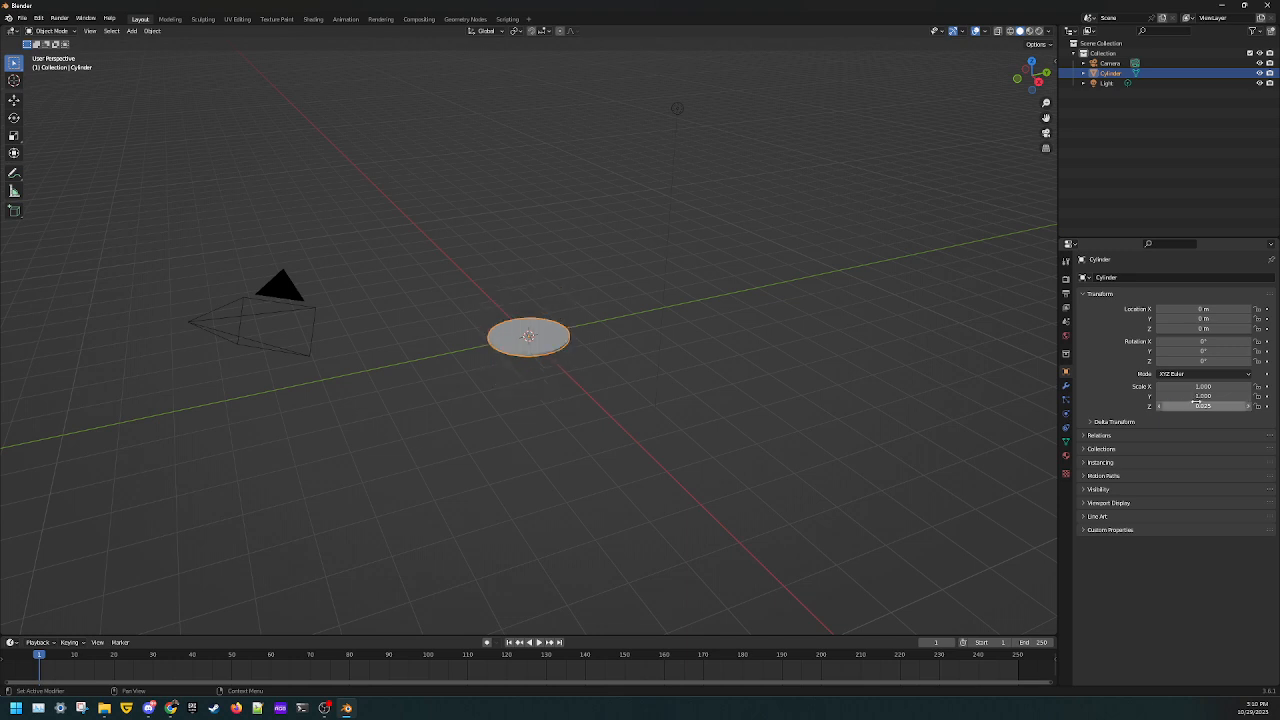
scroll(543, 360, "up", 5)
mouse_move(609, 423)
middle_mouse_down()
mouse_move(563, 389)
mouse_move(586, 414)
mouse_move(639, 414)
mouse_move(545, 399)
mouse_move(608, 420)
mouse_move(597, 414)
middle_mouse_up()
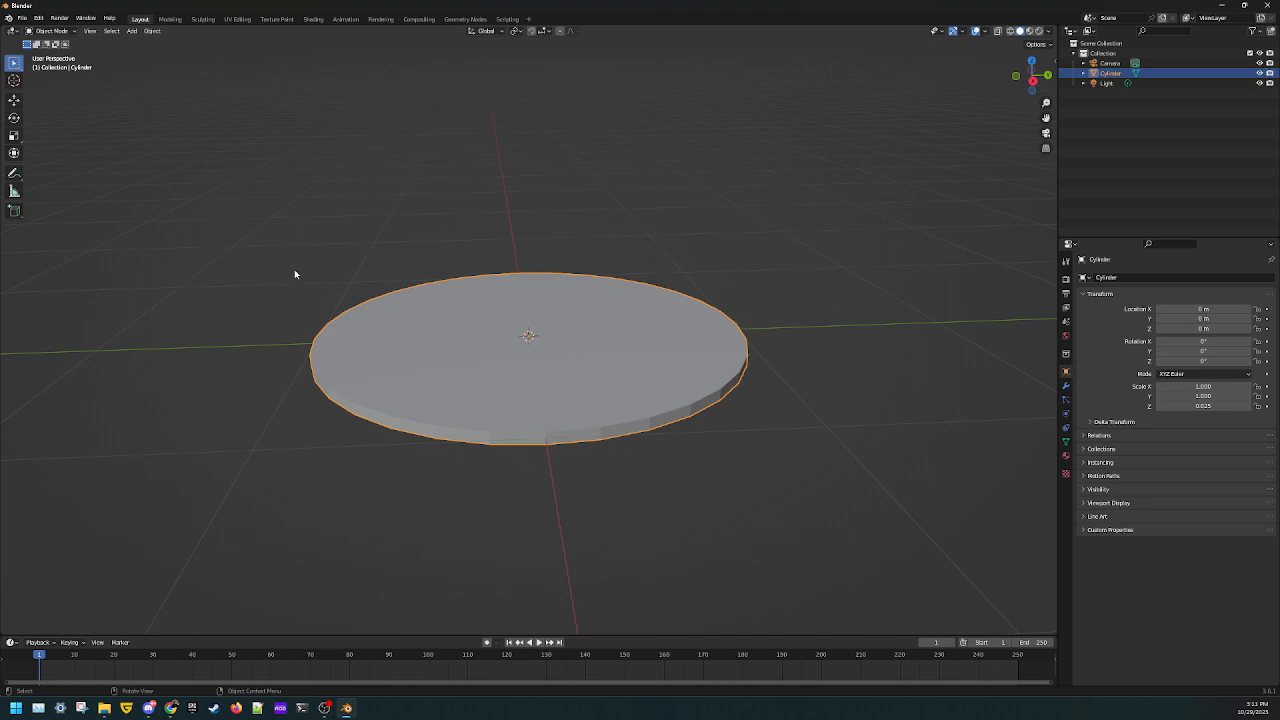
Step: Enable the Import-Export: Import Images as Planes add-on in the preferences
left_click(133, 33)
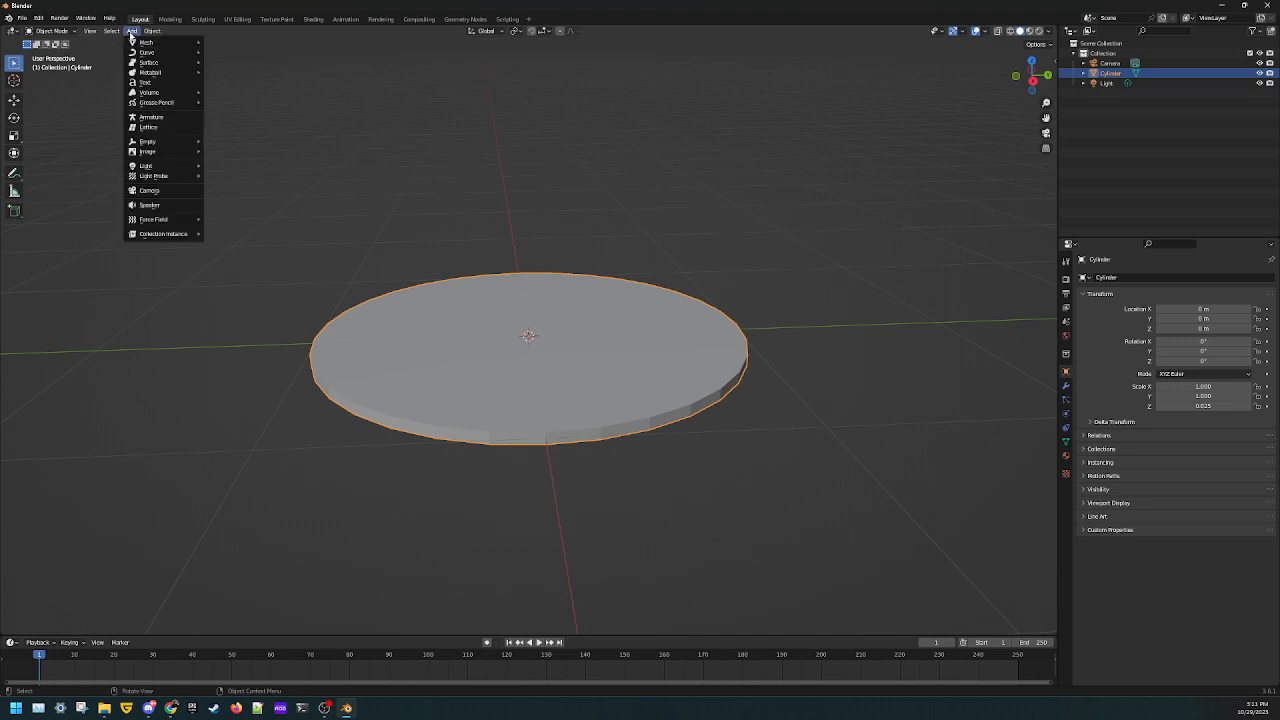
mouse_move(175, 156)
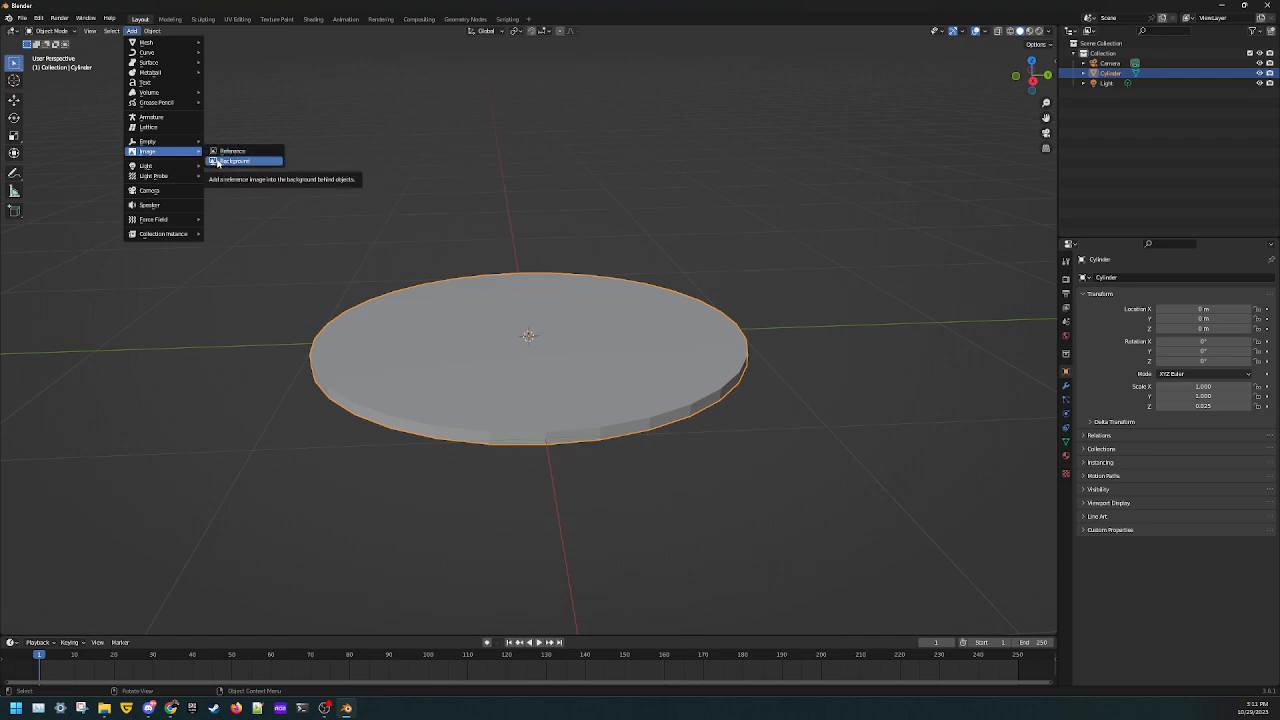
left_click(39, 19)
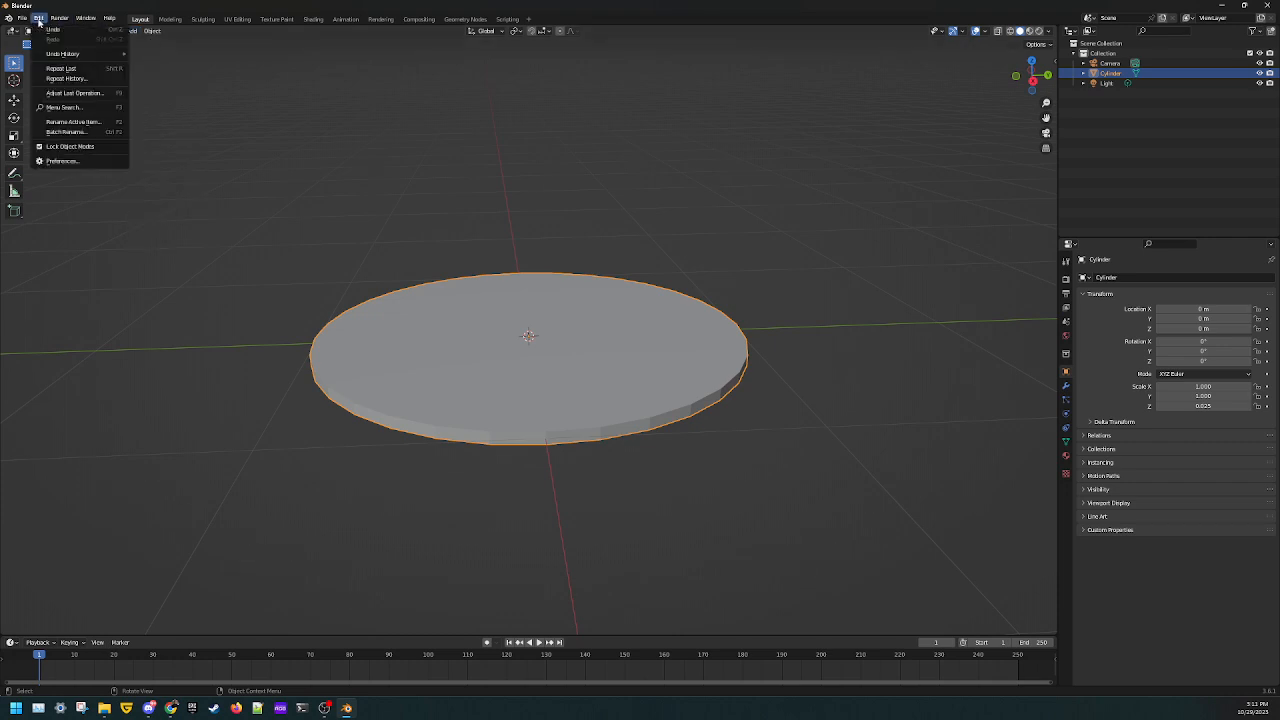
left_click(64, 161)
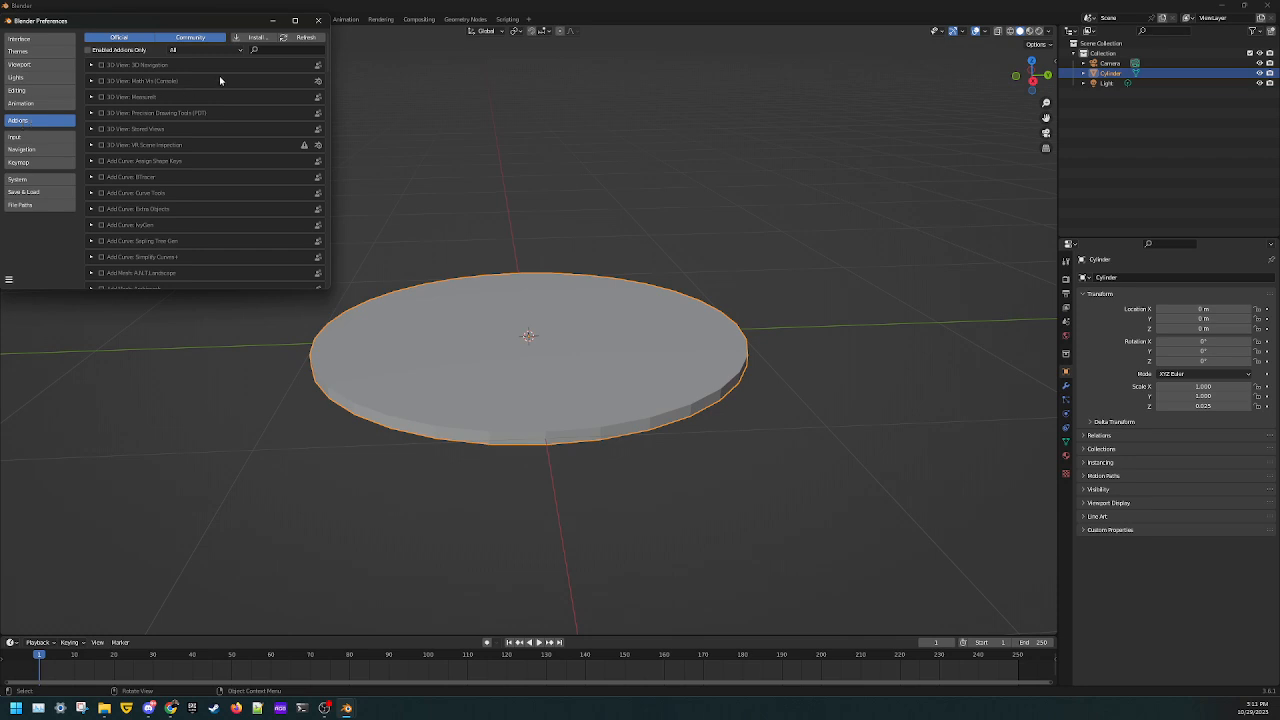
left_click(272, 52)
type("image")
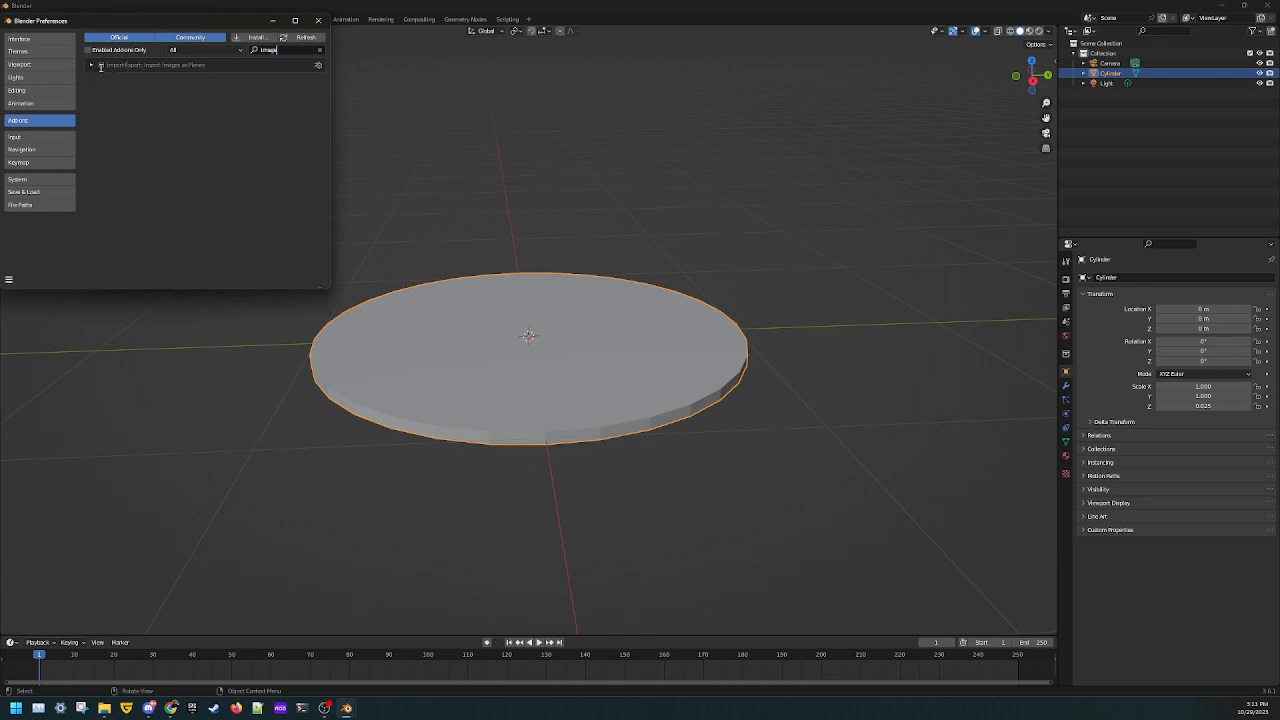
left_click(101, 65)
left_click(318, 20)
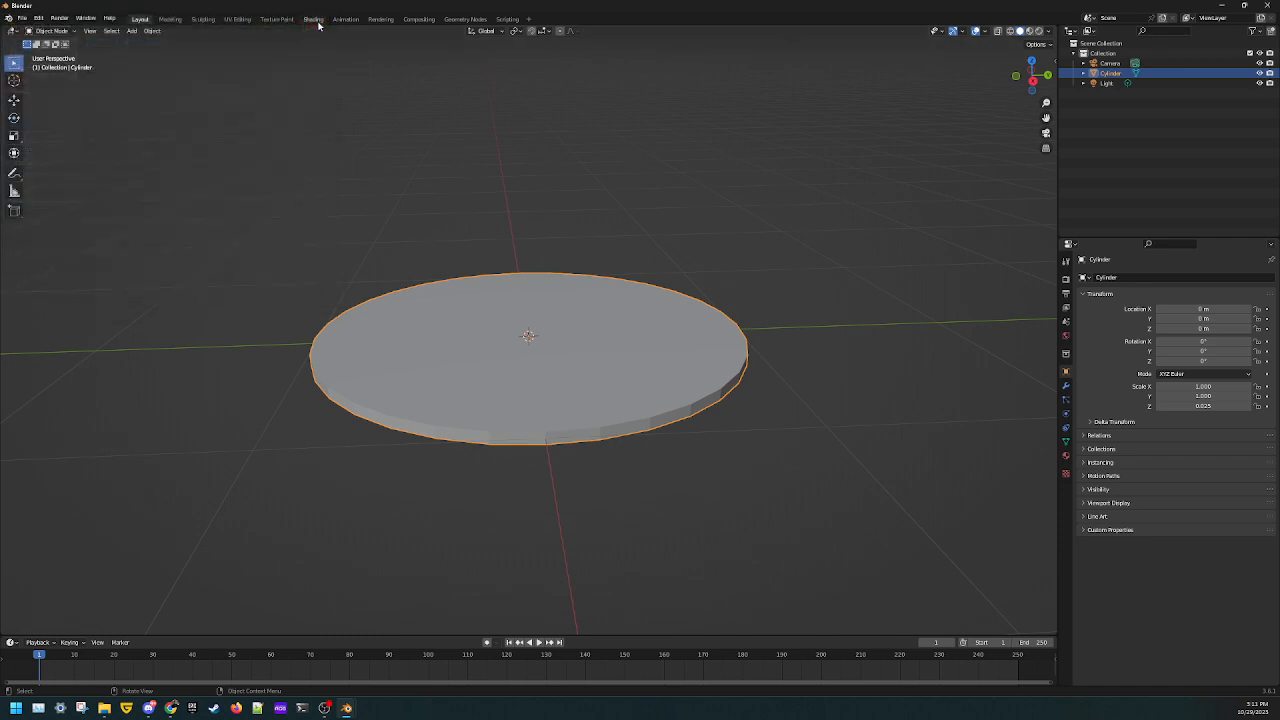
Step: Import INVFED_Seal_Socials.png from the mayor folder in Documents as an image plane
left_click(131, 31)
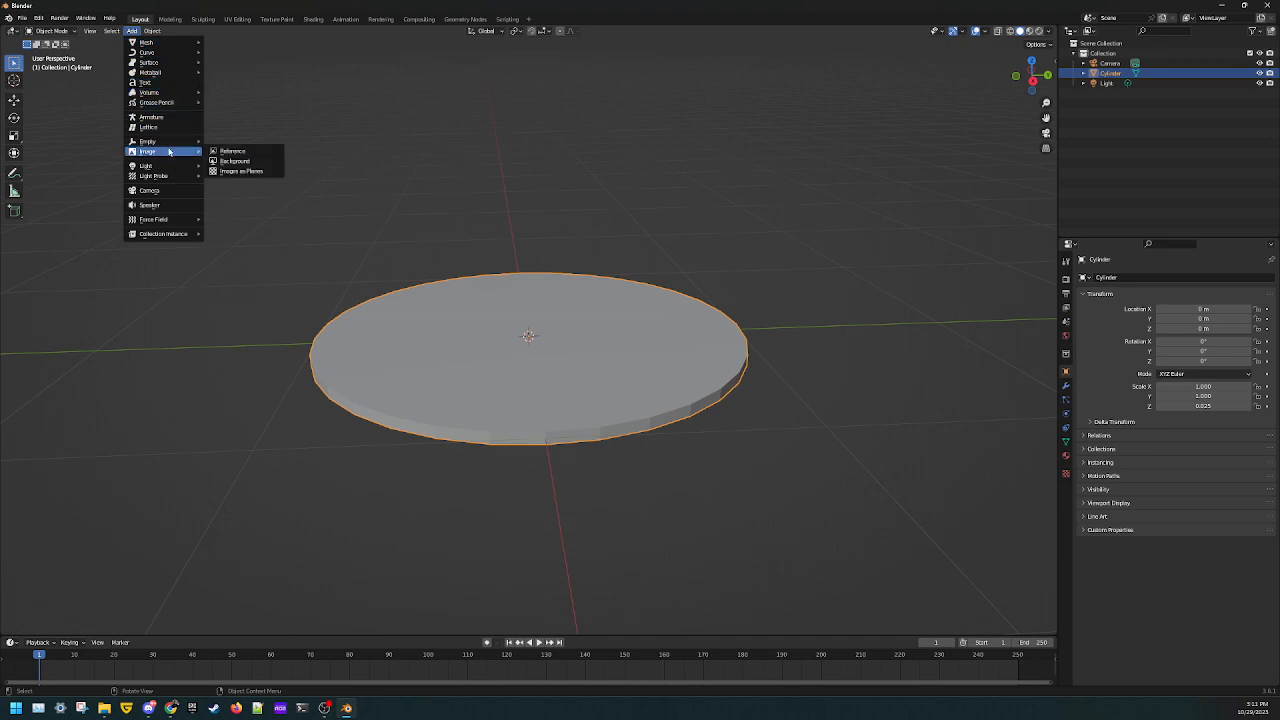
left_click(235, 173)
left_click(529, 287)
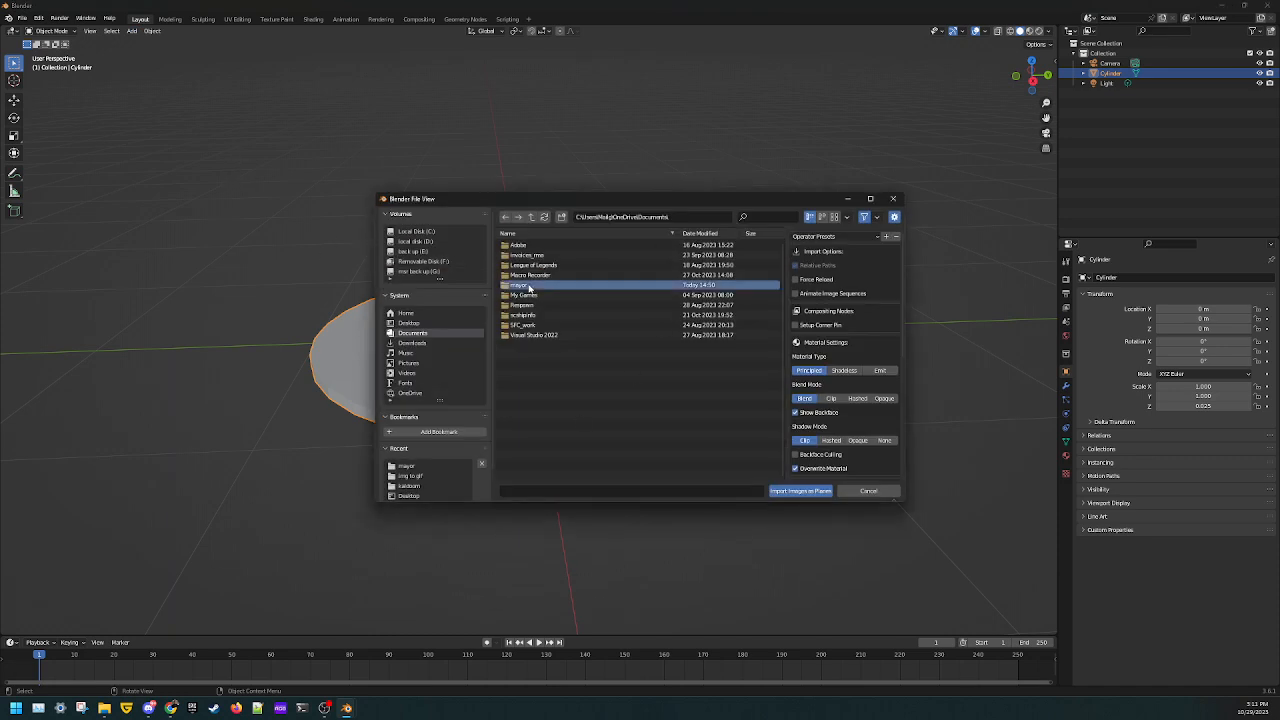
double_click(529, 287)
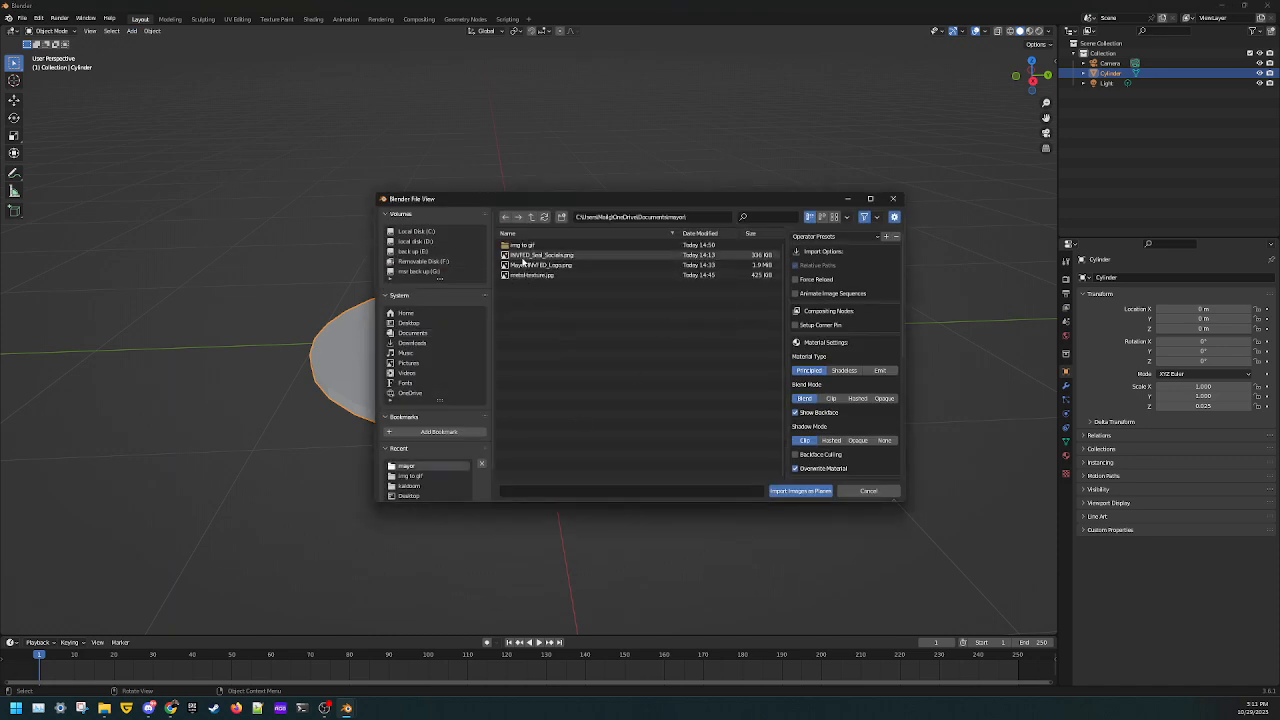
left_click(515, 256)
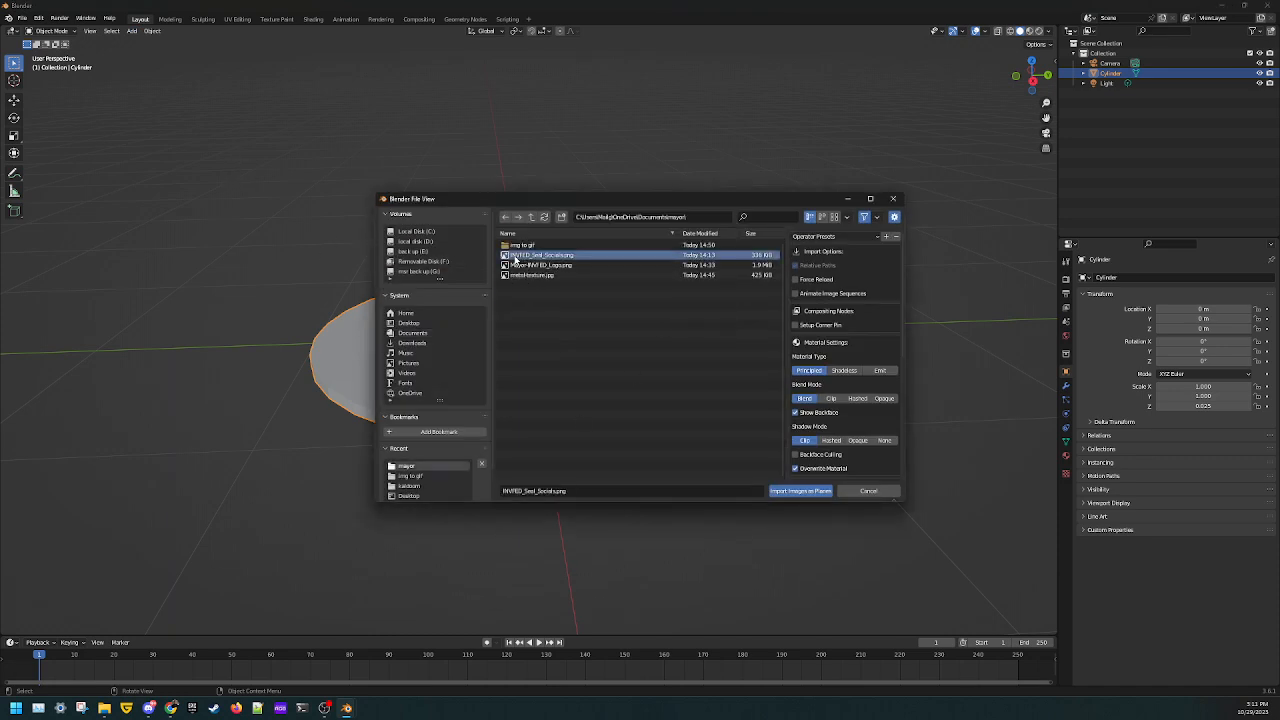
left_click(802, 490)
Step: Set the viewport shading to Material Preview, briefly comparing it with Rendered shading
middle_click_drag(726, 429, 486, 313)
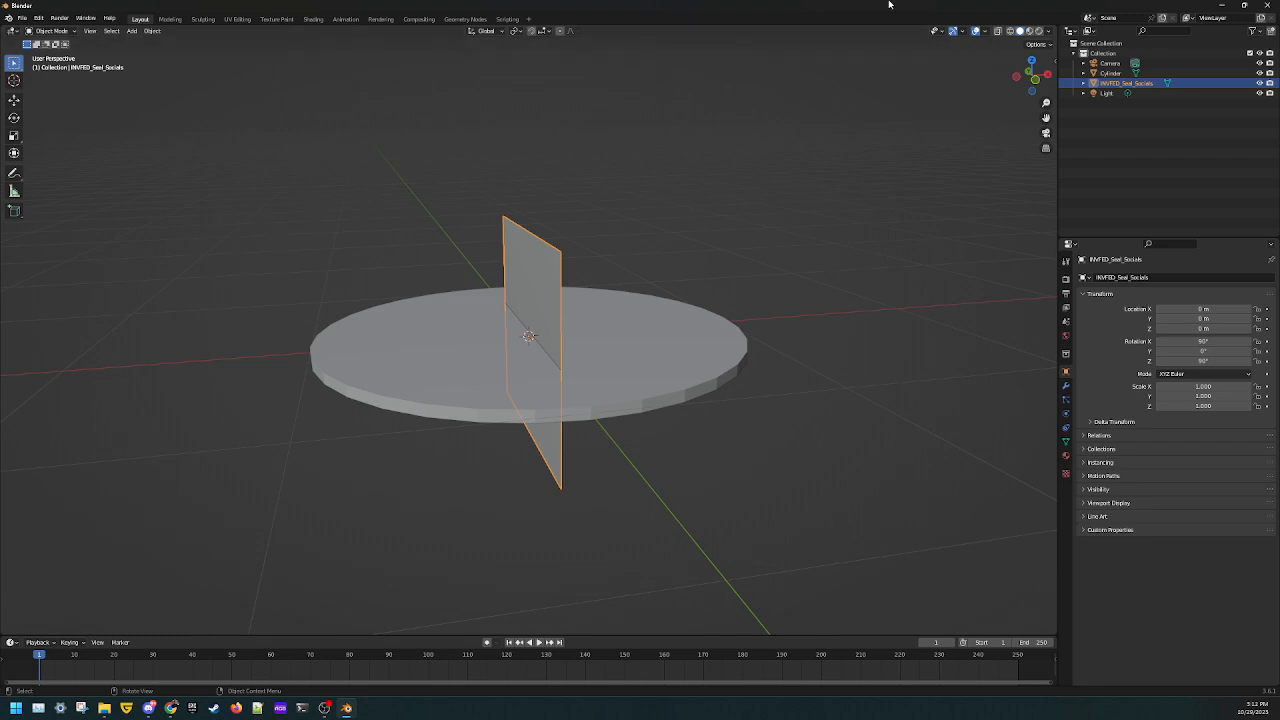
middle_click_drag(596, 497, 606, 334)
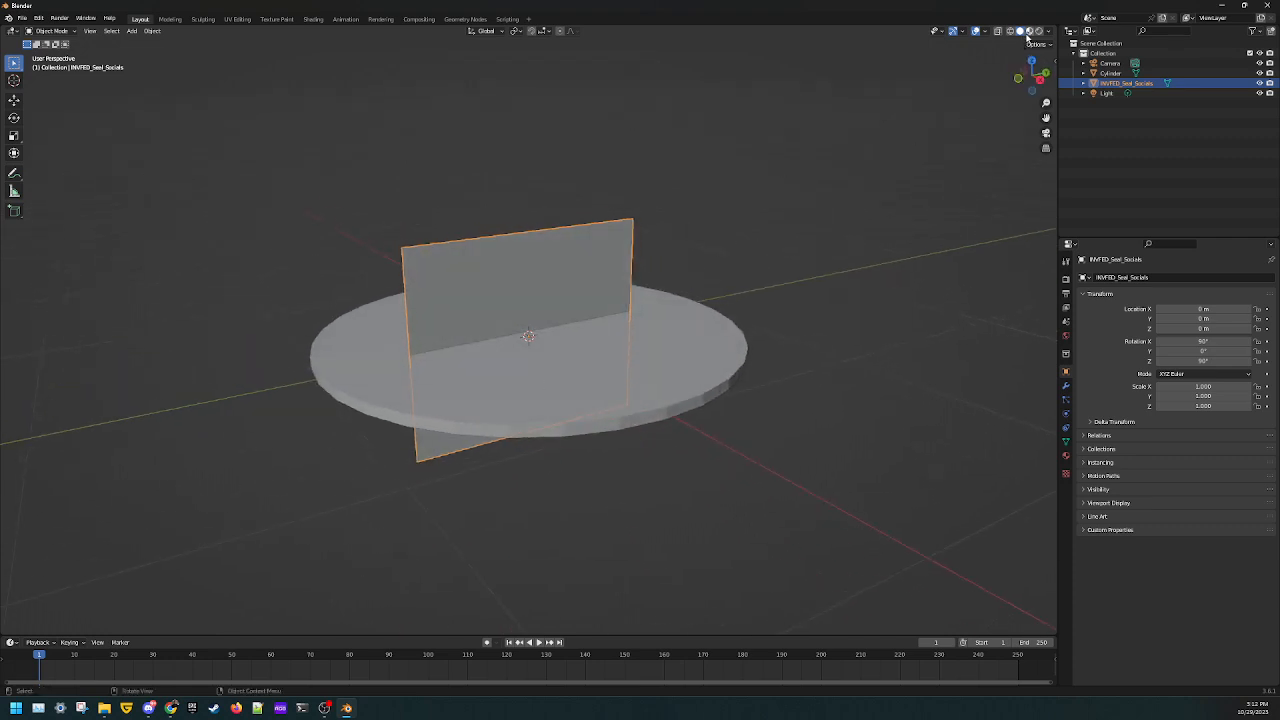
left_click(1029, 31)
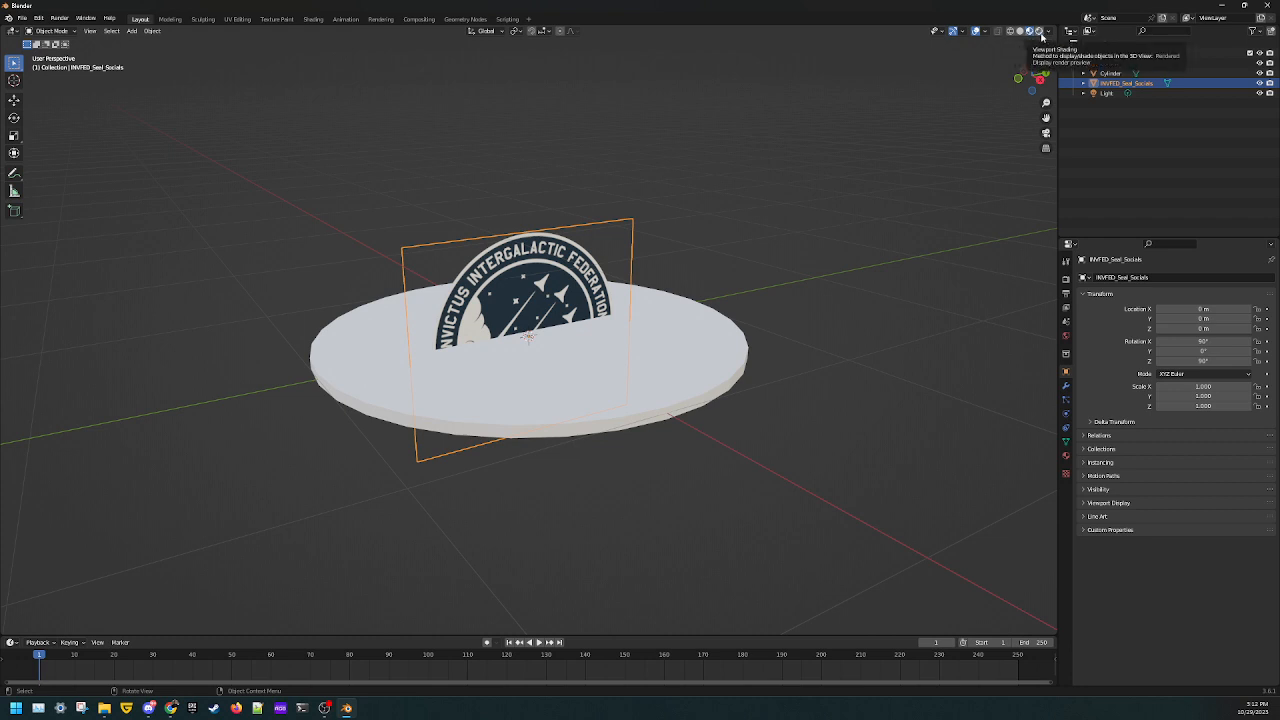
left_click(1040, 34)
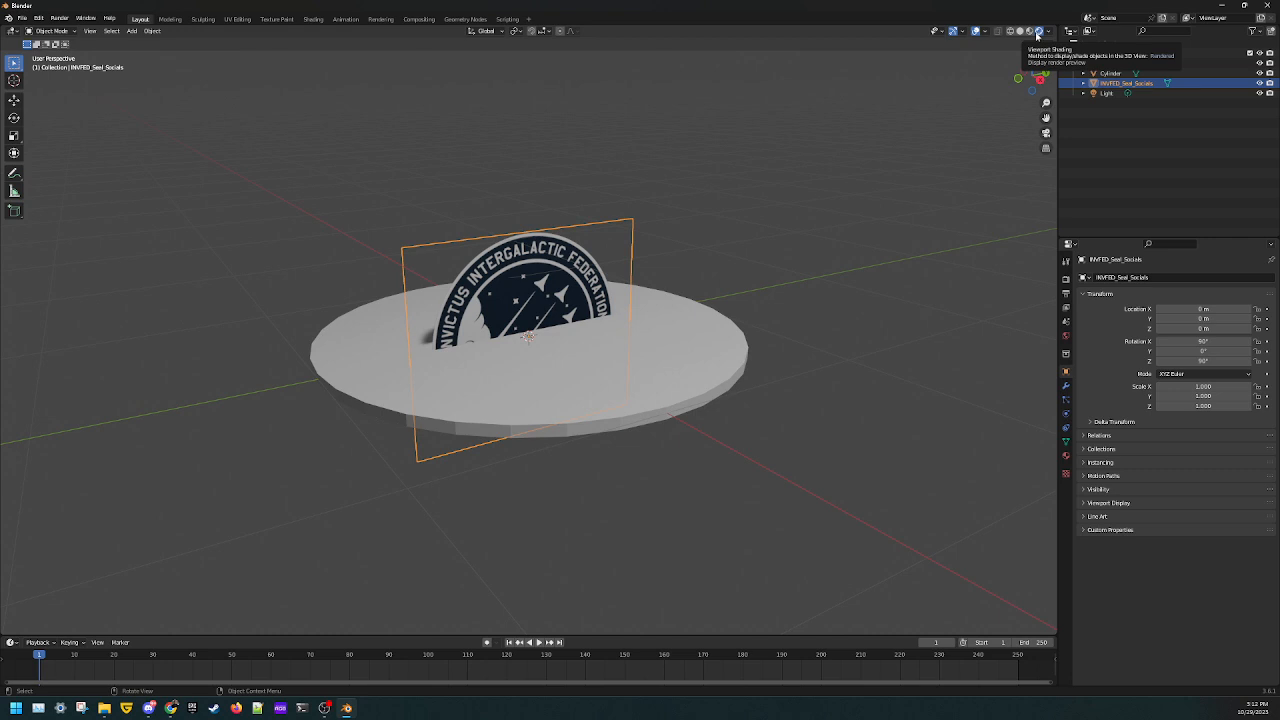
left_click(1030, 31)
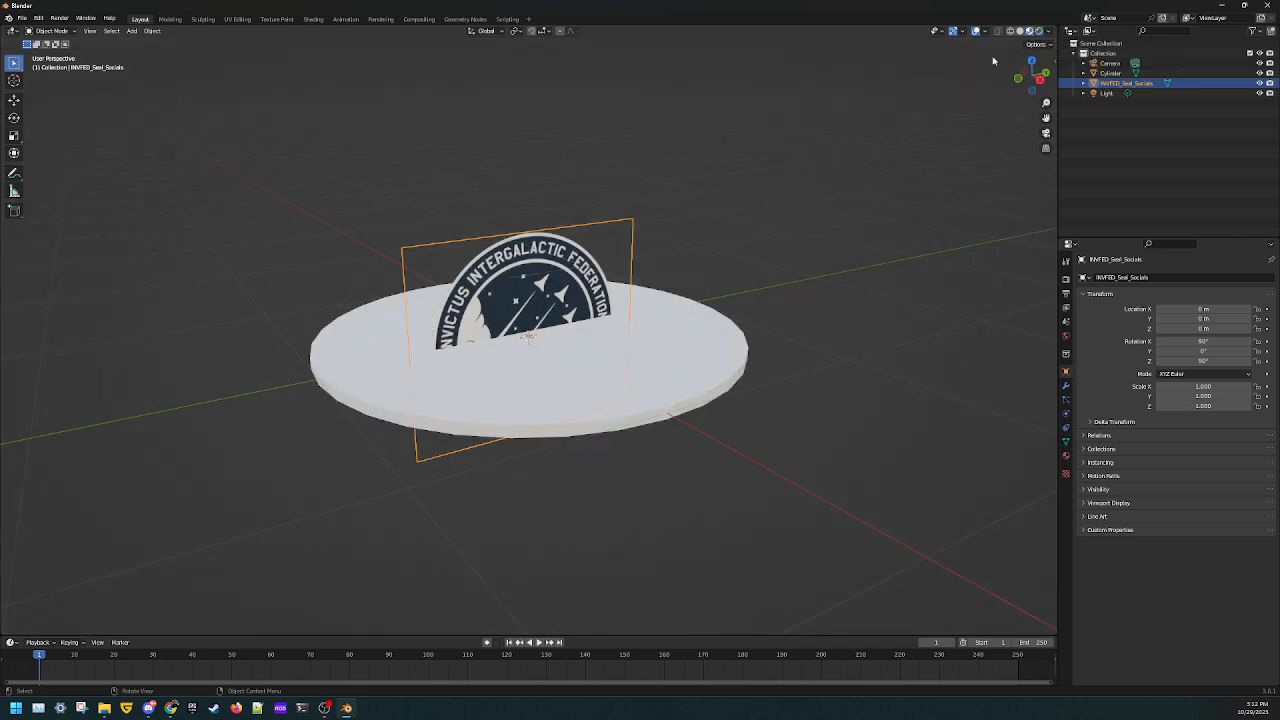
Step: Lay the seal image plane flat by setting its X and Z rotation to 0°
middle_click_drag(680, 305, 725, 318)
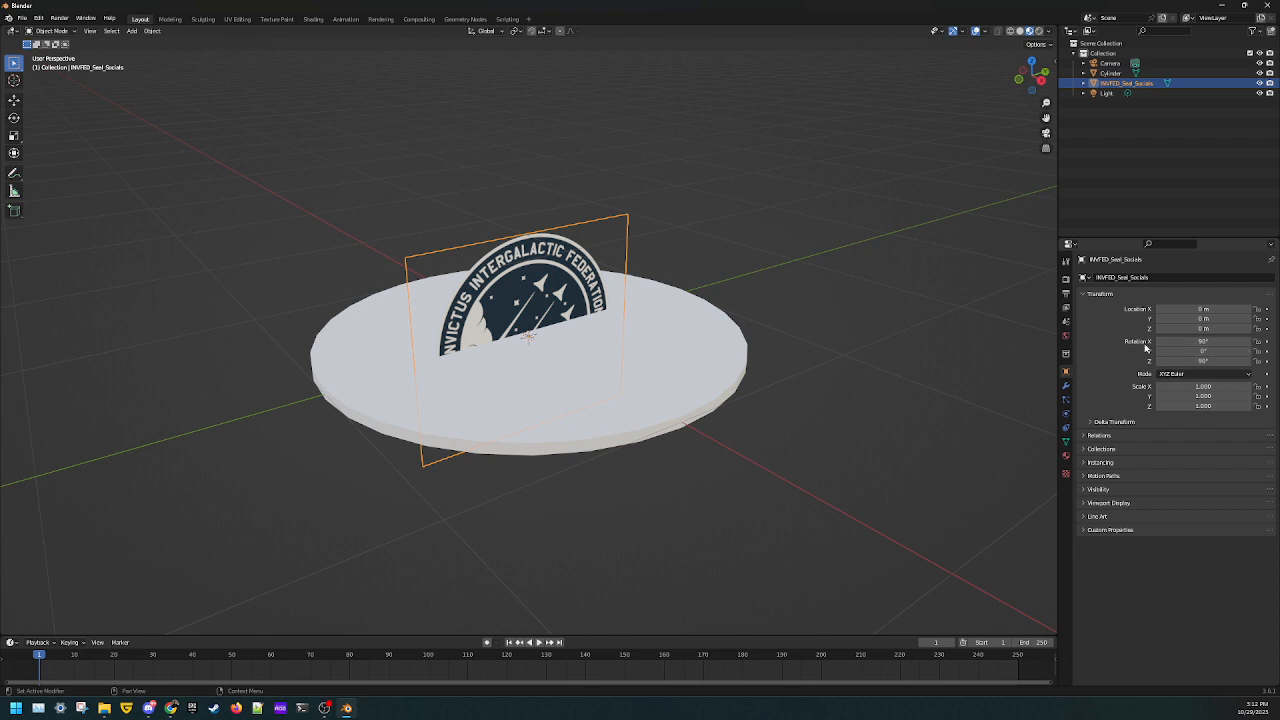
left_click(1239, 341)
type("0")
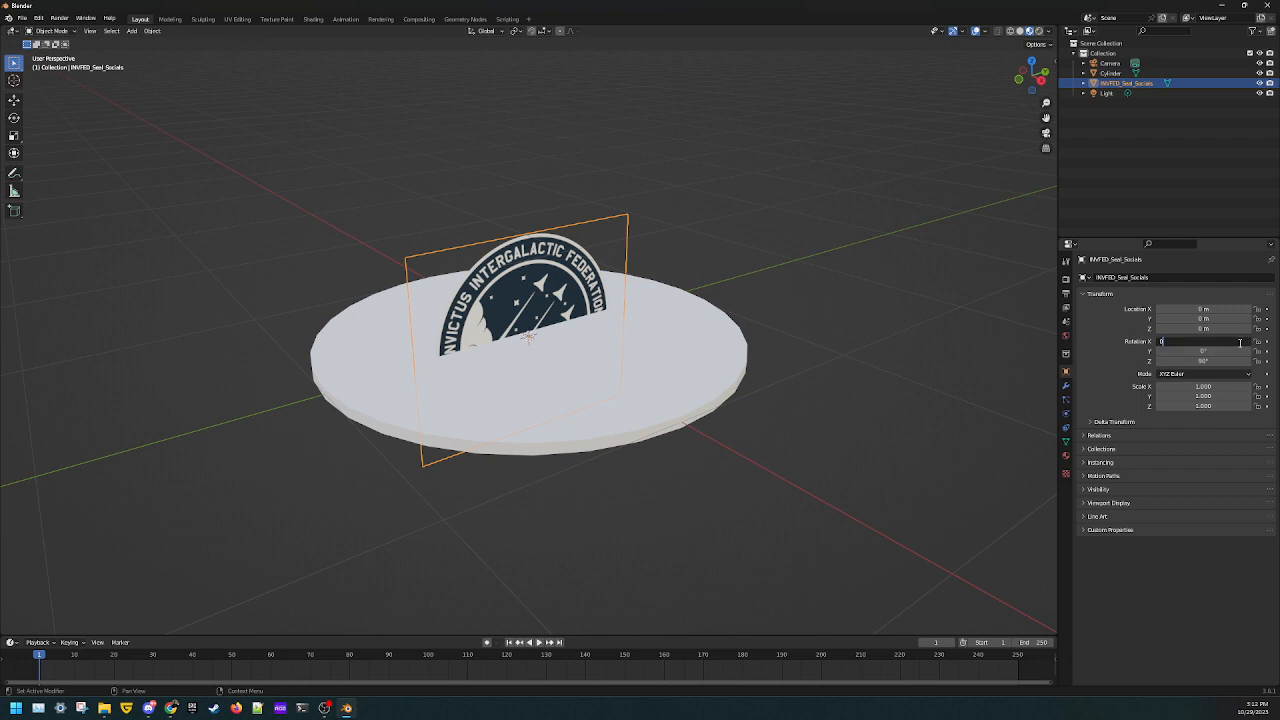
key("Return")
left_click(1220, 361)
type("0")
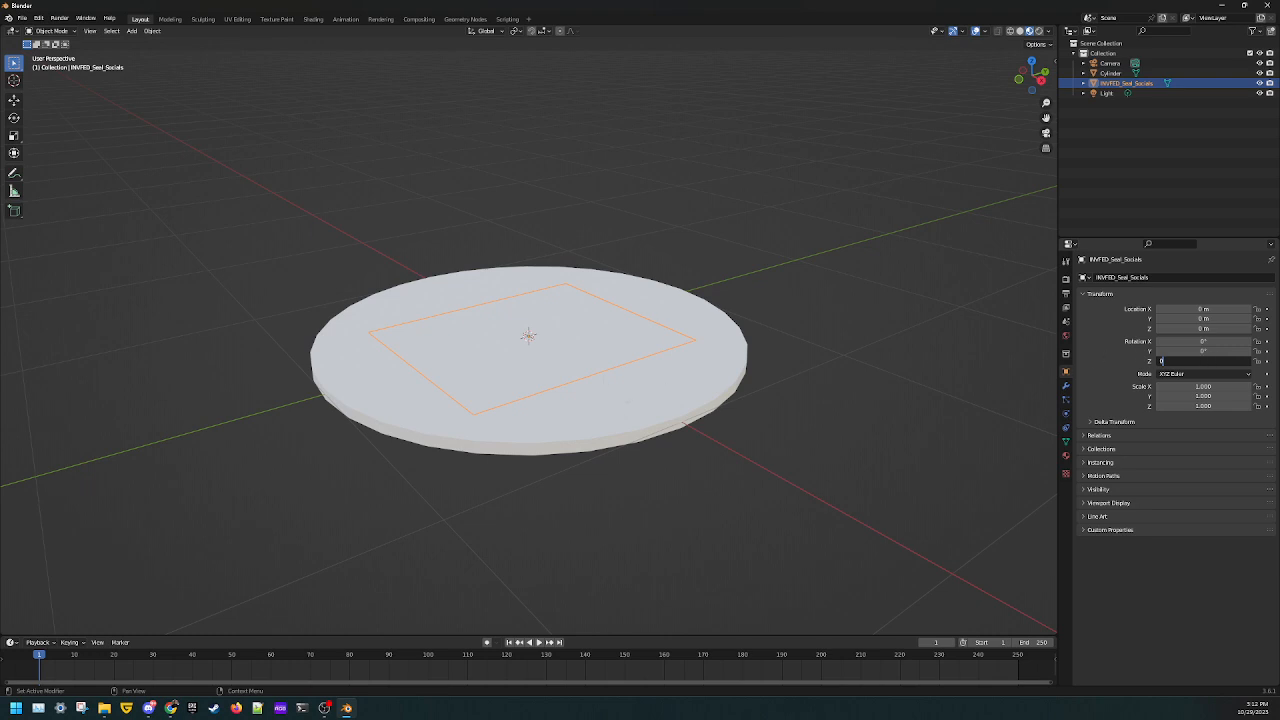
key("Return")
Step: Raise the seal image plane just above the disc's top face by setting its Z location to 0.026 m
middle_click_drag(831, 368, 774, 346)
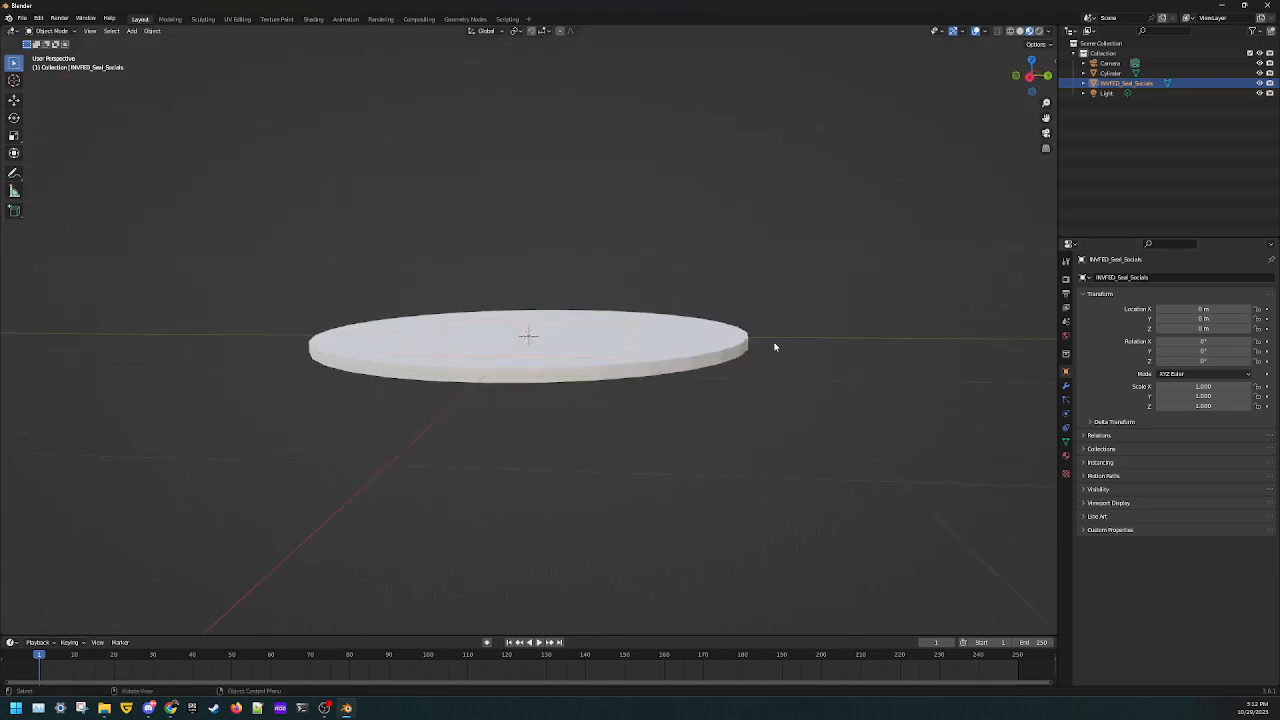
left_click(1203, 329)
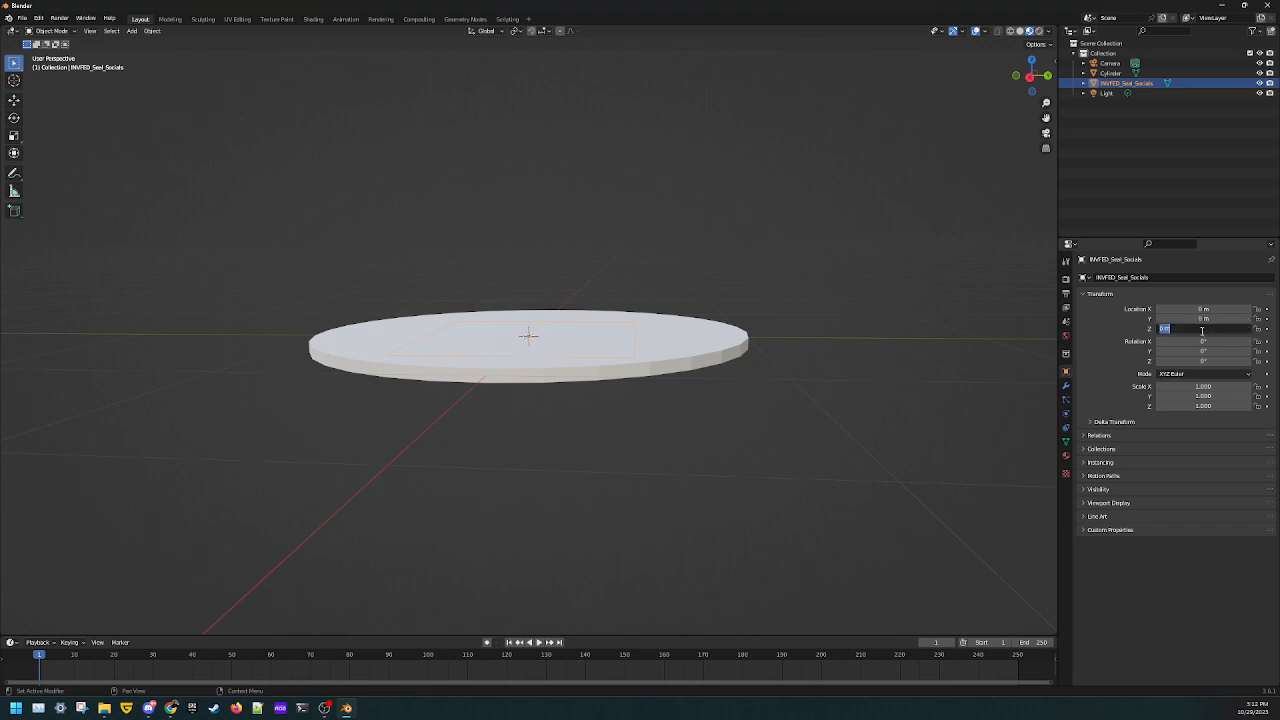
key("BackSpace")
type(".026")
key("Return")
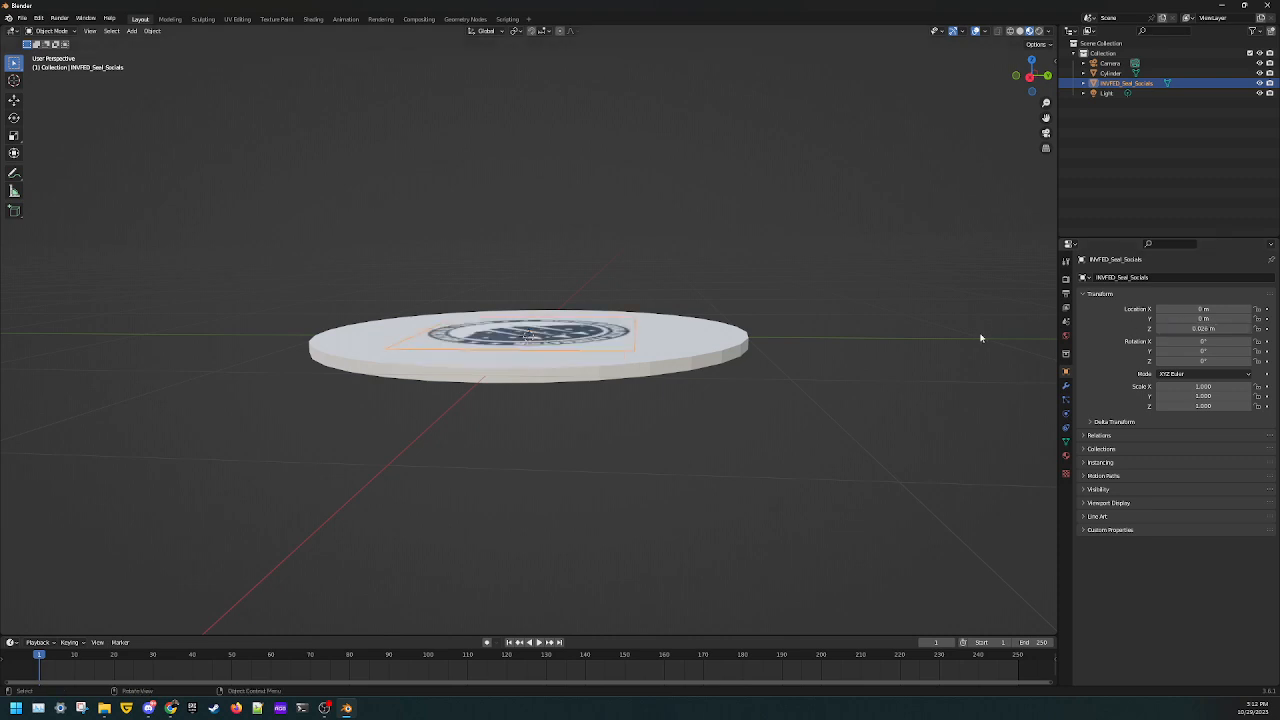
middle_click_drag(980, 337, 862, 404)
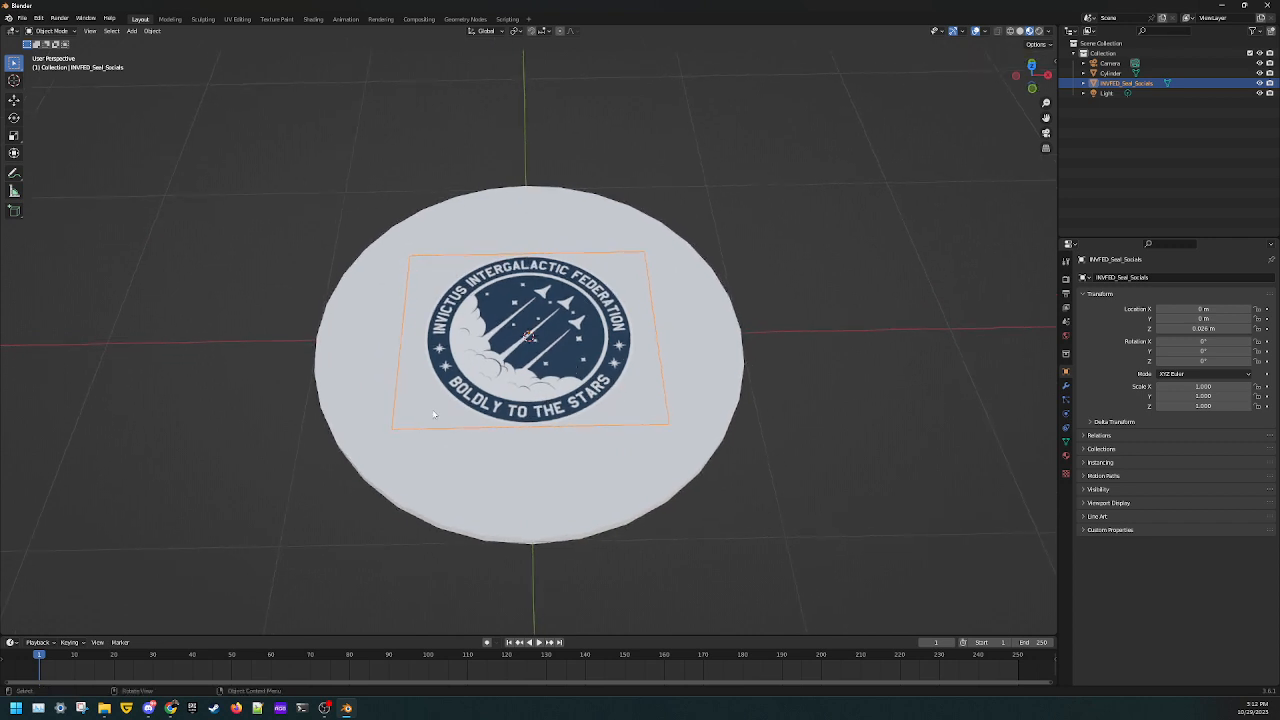
Step: Shrink the disc to match the seal by setting the cylinder's X and Y scale to 0.5
left_click(522, 501)
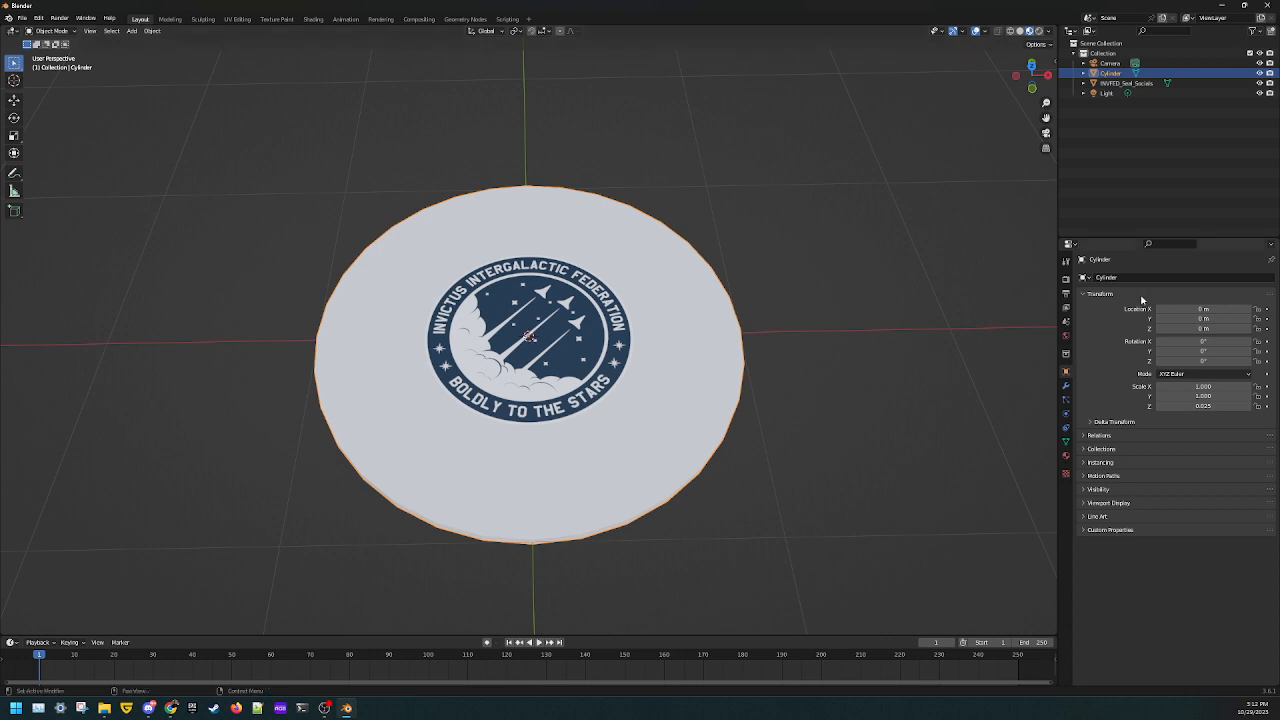
left_click(1215, 396)
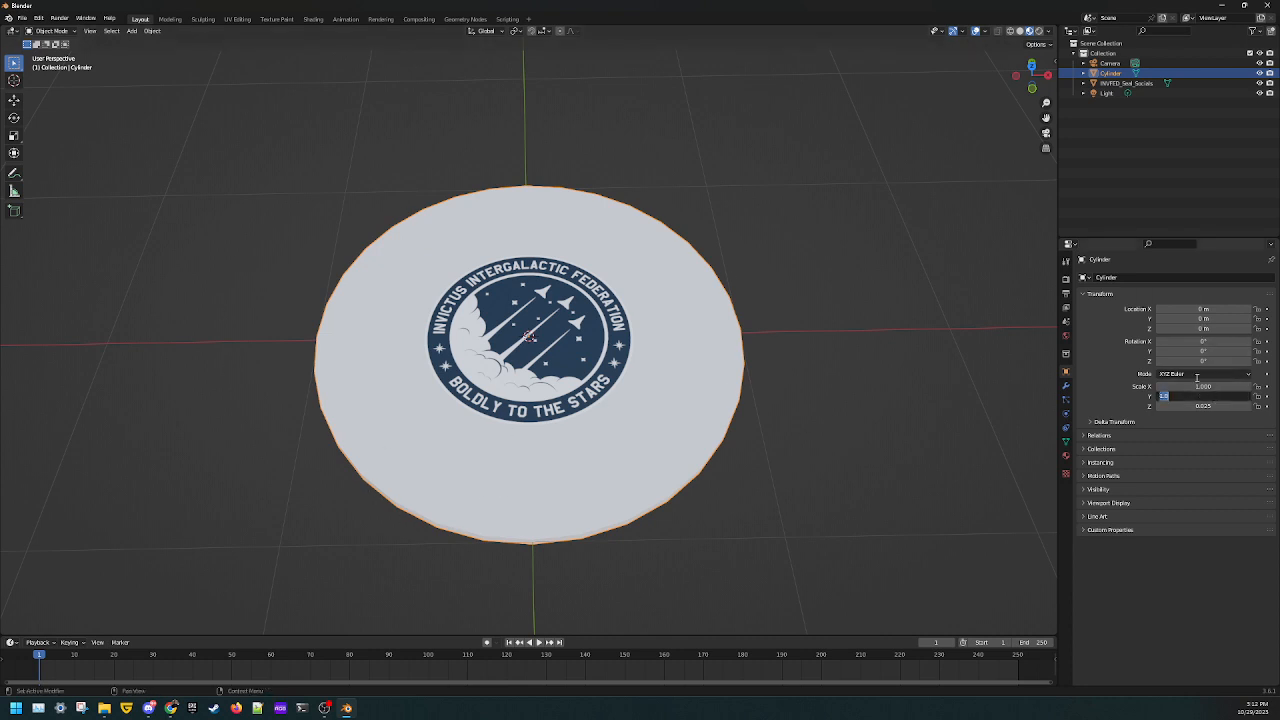
key("BackSpace")
type(".5")
key("Return")
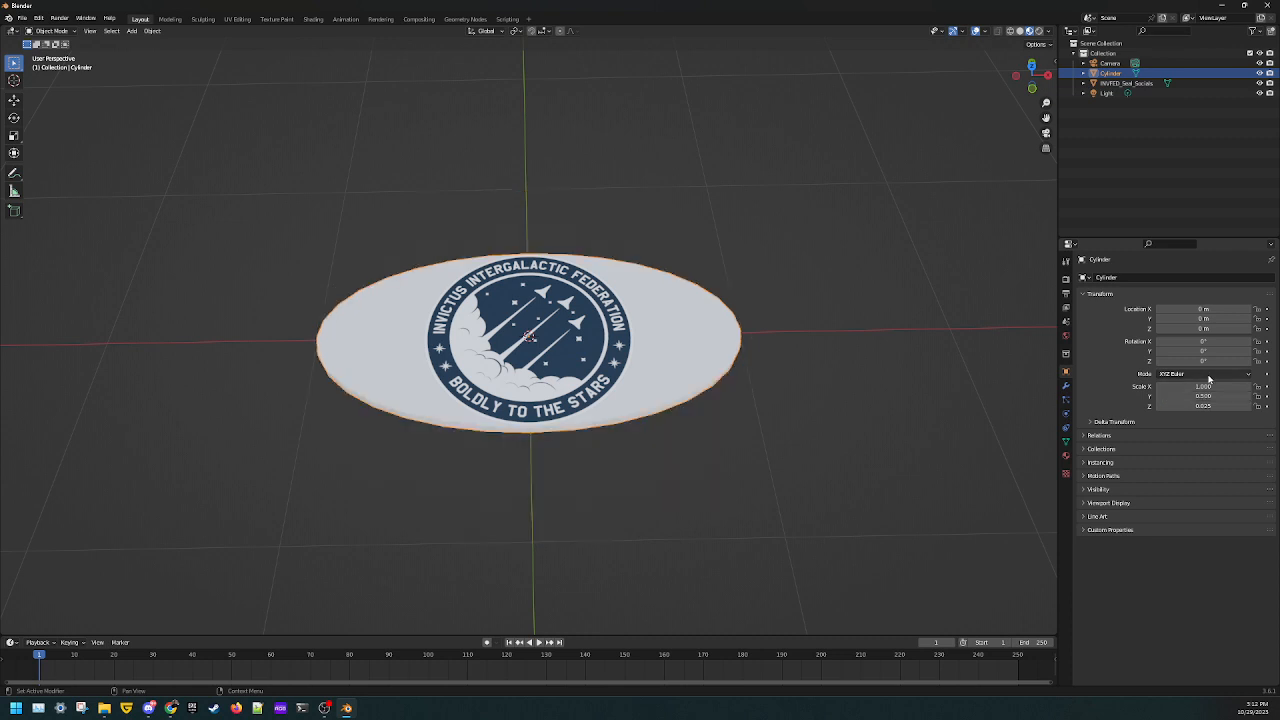
middle_click_drag(737, 431, 680, 491)
left_click(1191, 385)
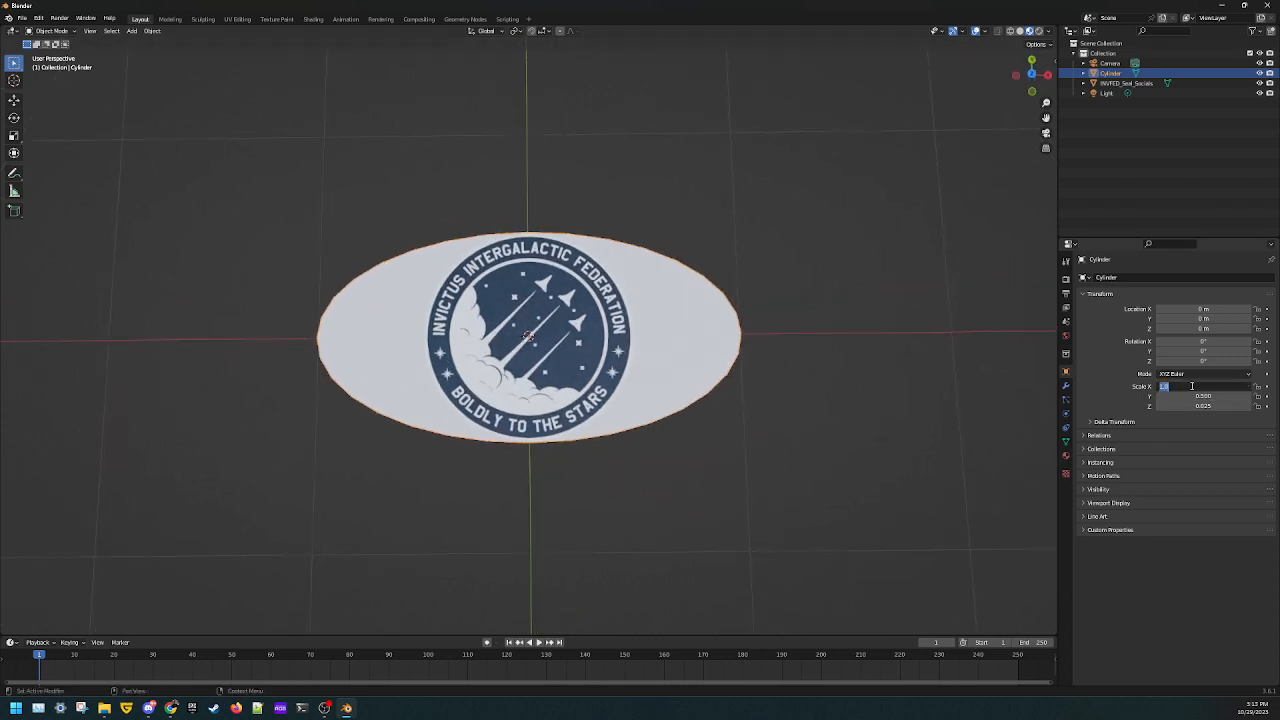
type(".5")
key("Return")
Step: Examine how the seal fits the resized disc, looking from above and from the side
scroll(617, 302, "up", 2)
scroll(617, 302, "up", 2)
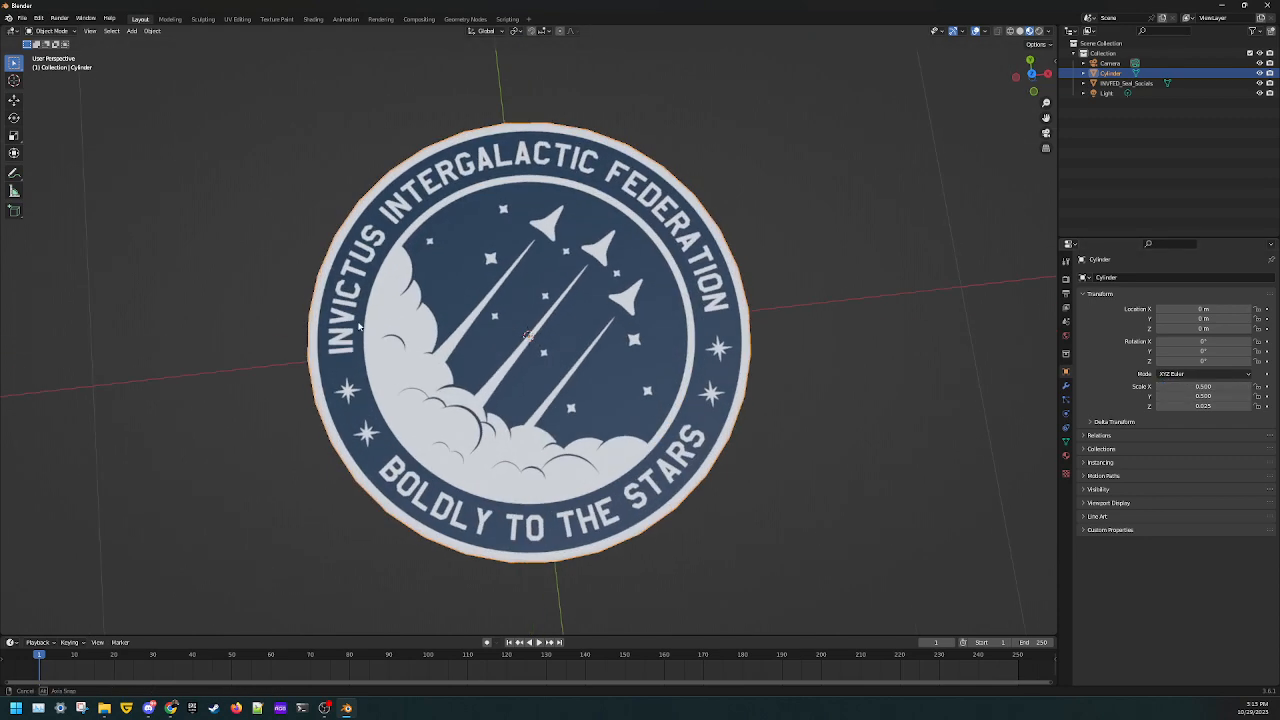
middle_click_drag(617, 302, 340, 258)
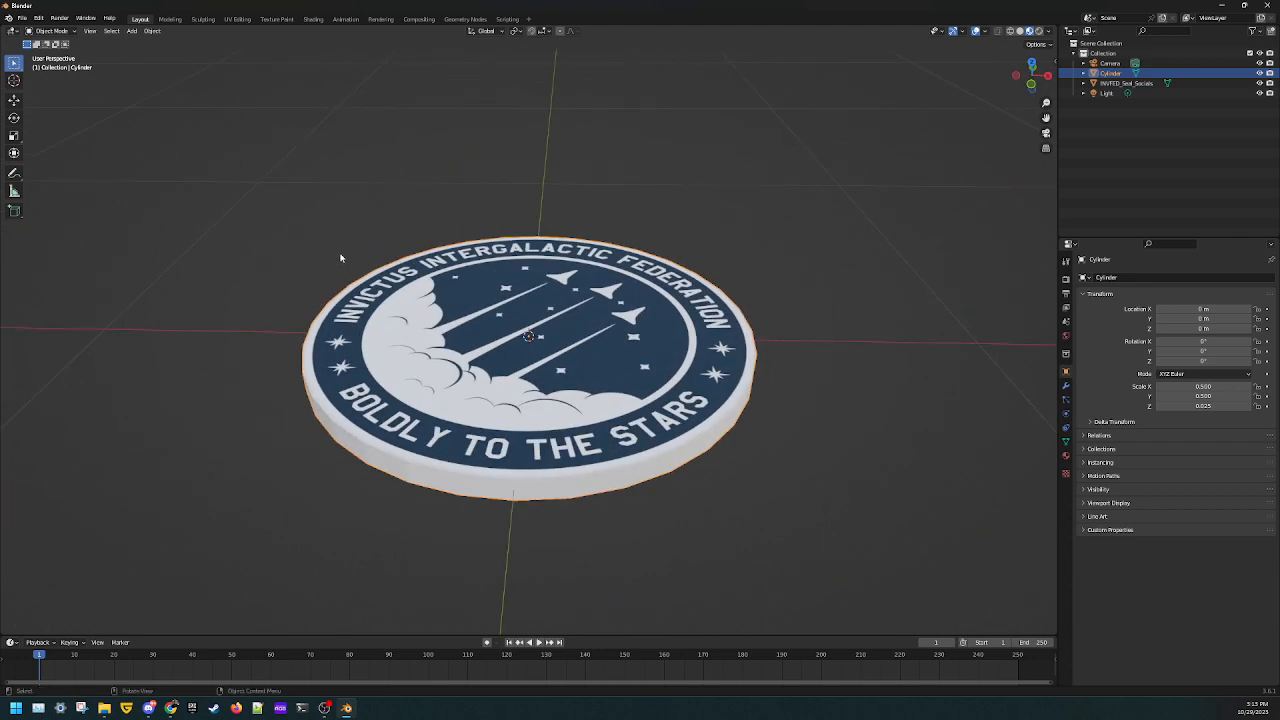
scroll(440, 233, "down", 4)
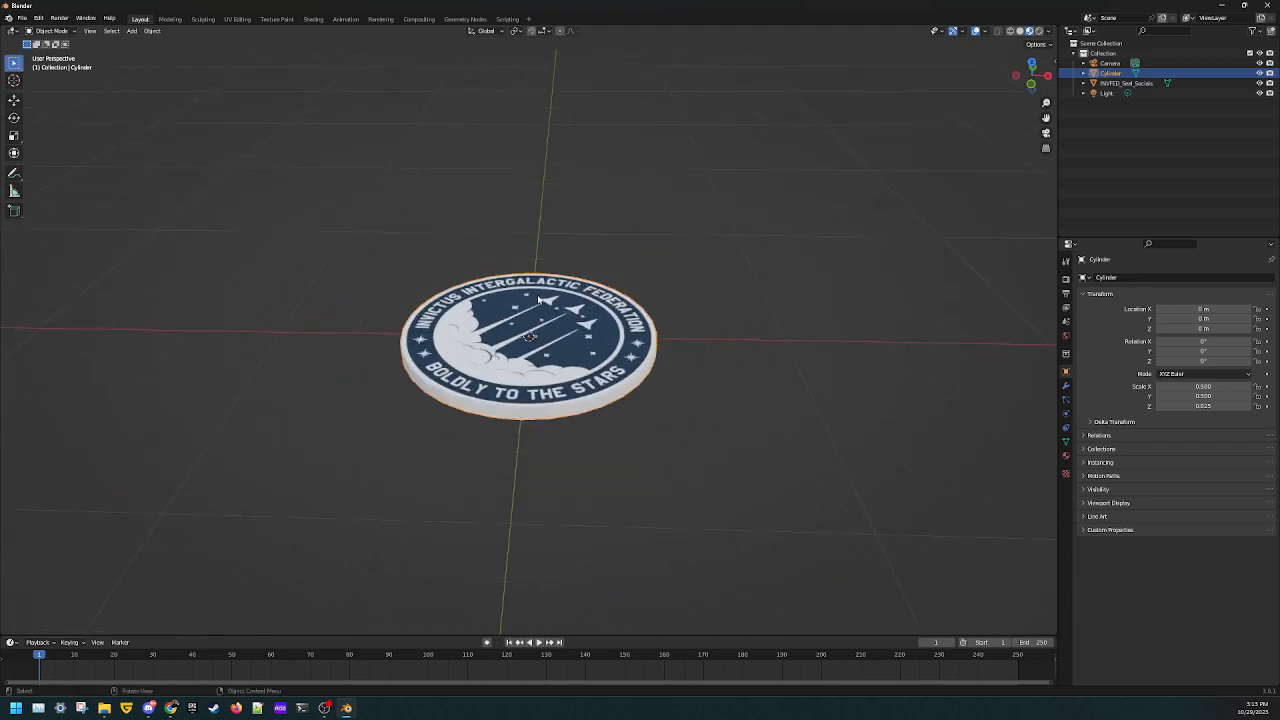
scroll(490, 265, "up", 3)
scroll(538, 298, "down", 3)
scroll(538, 298, "up", 4)
scroll(547, 306, "down", 1)
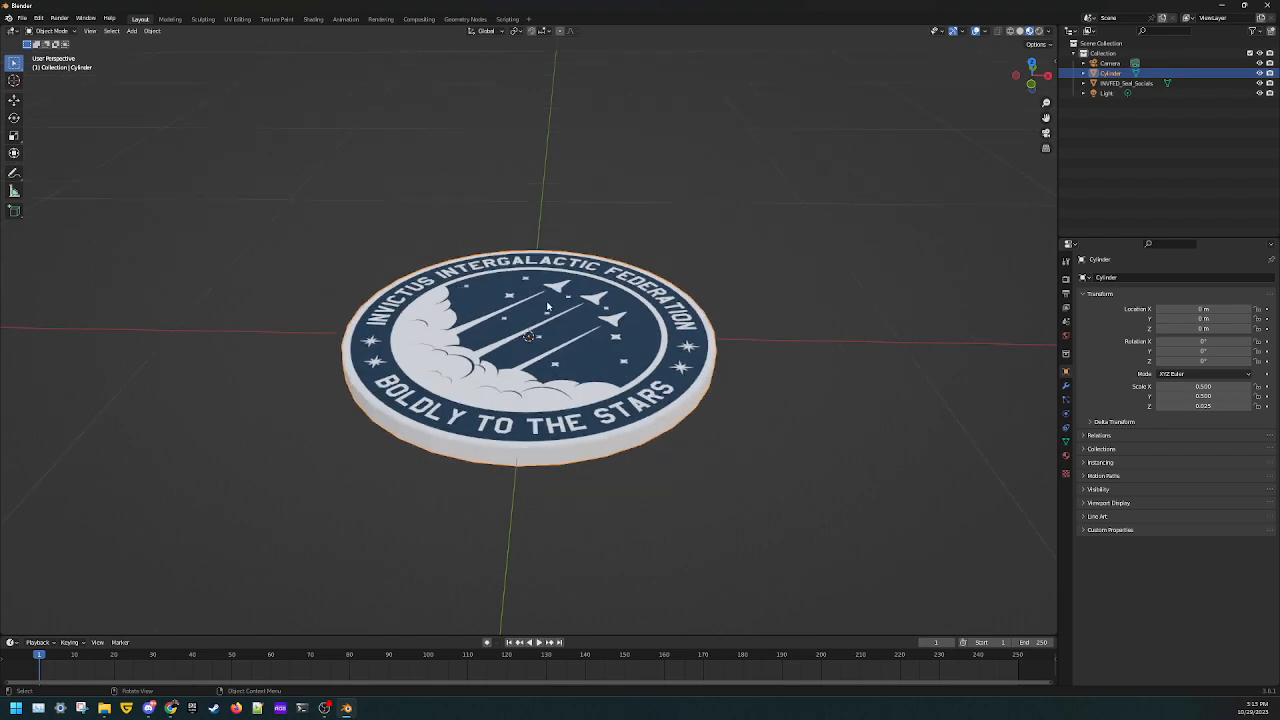
mouse_move(544, 300)
middle_mouse_down()
mouse_move(410, 319)
mouse_move(552, 300)
middle_mouse_up()
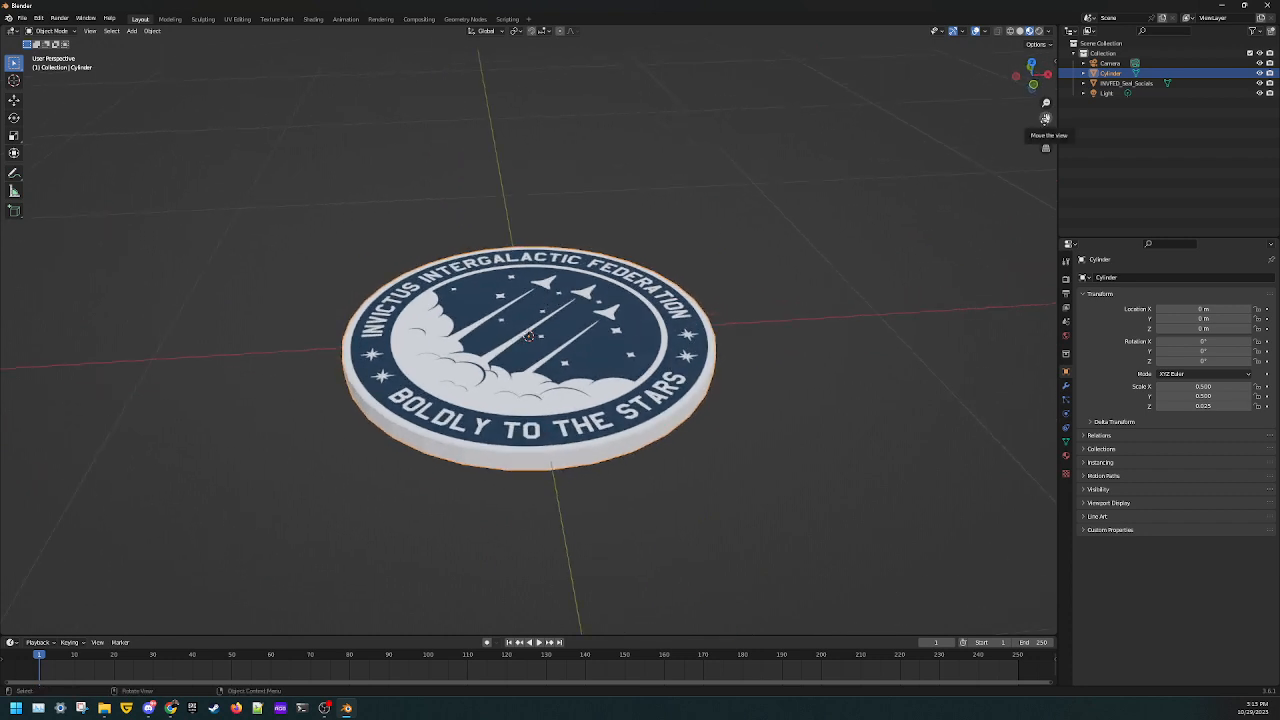
left_click_drag(1046, 118, 760, 87)
scroll(501, 193, "down", 1)
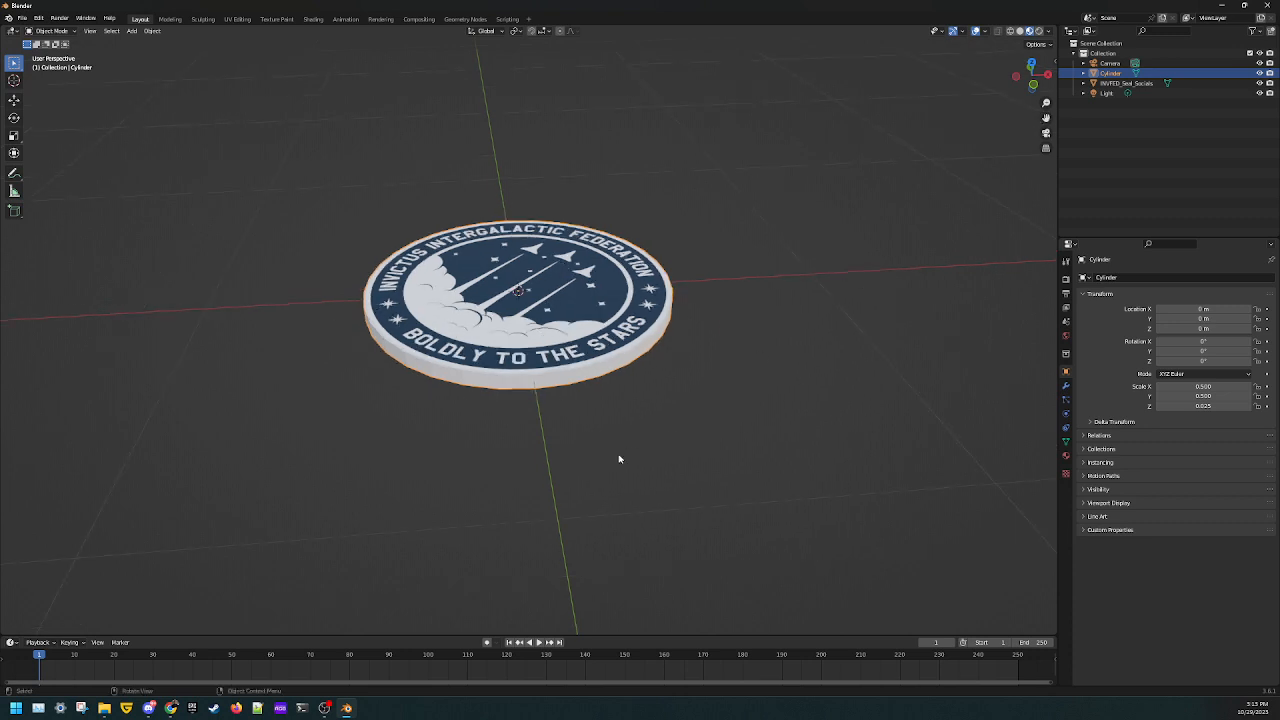
Step: Import Mayor-INVFED_Logo.png from the mayor folder in Documents as an image plane
left_click(132, 31)
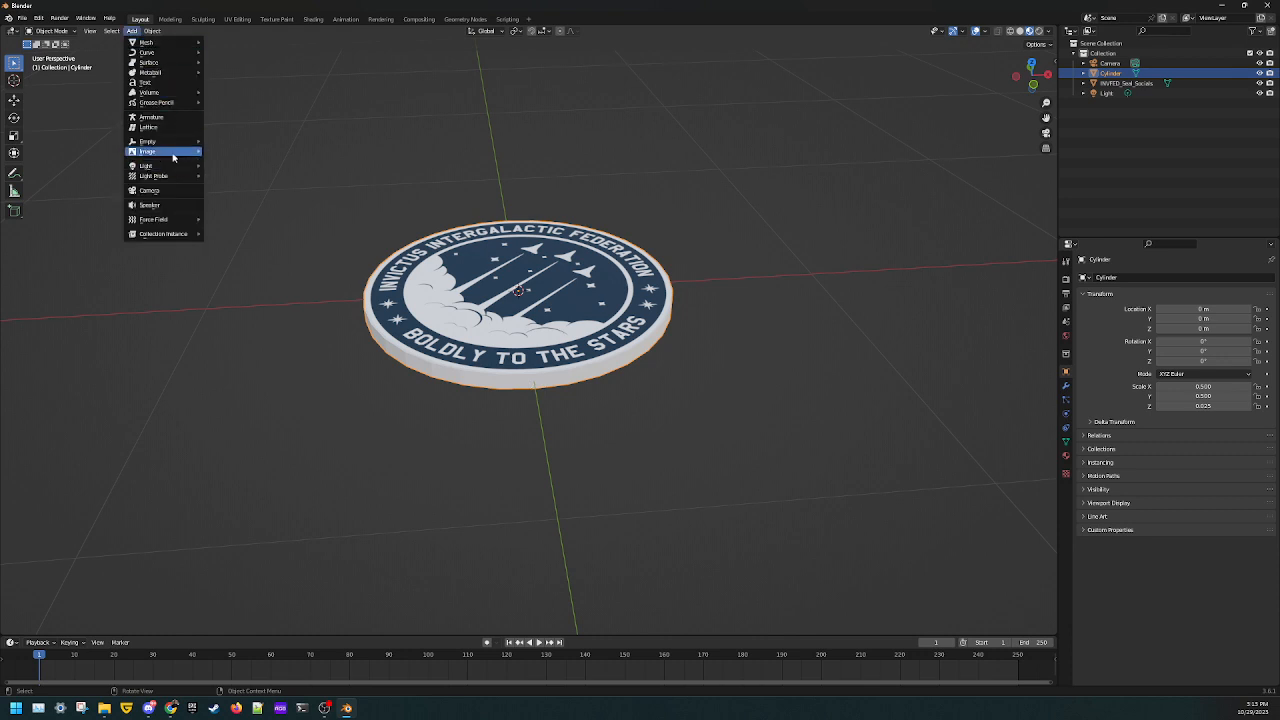
mouse_move(173, 155)
left_click(245, 171)
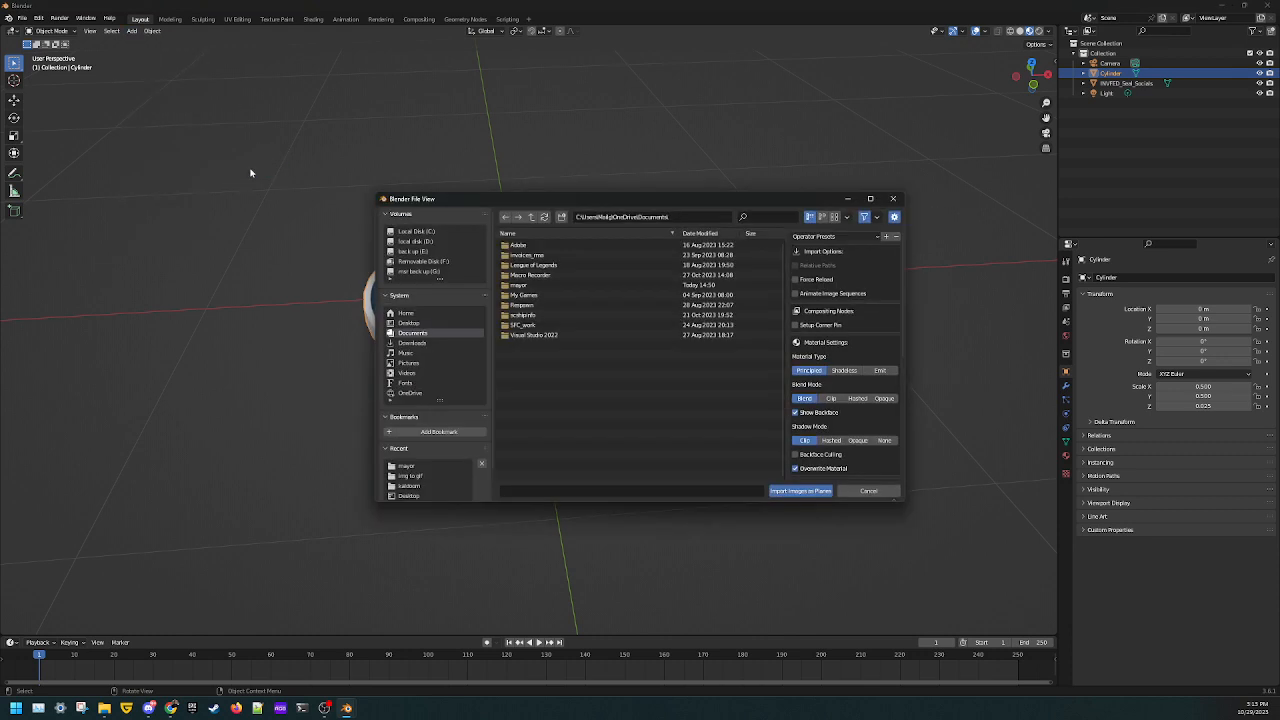
double_click(520, 285)
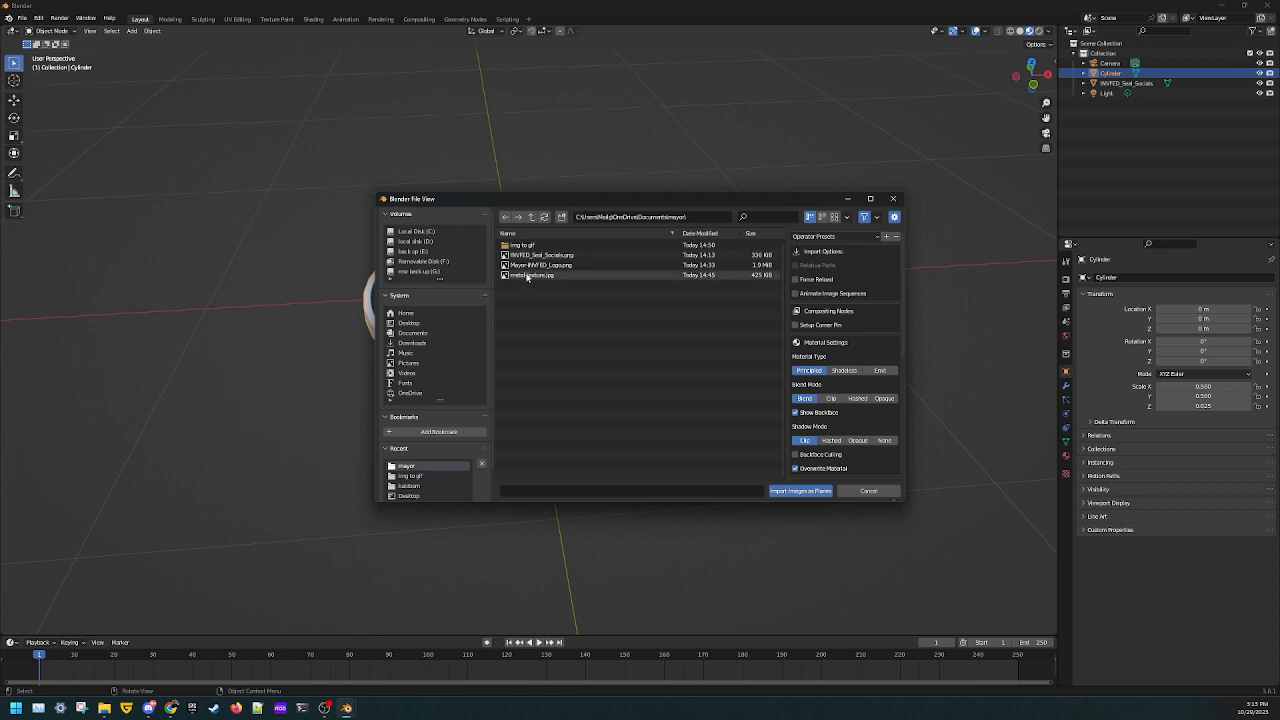
left_click(554, 266)
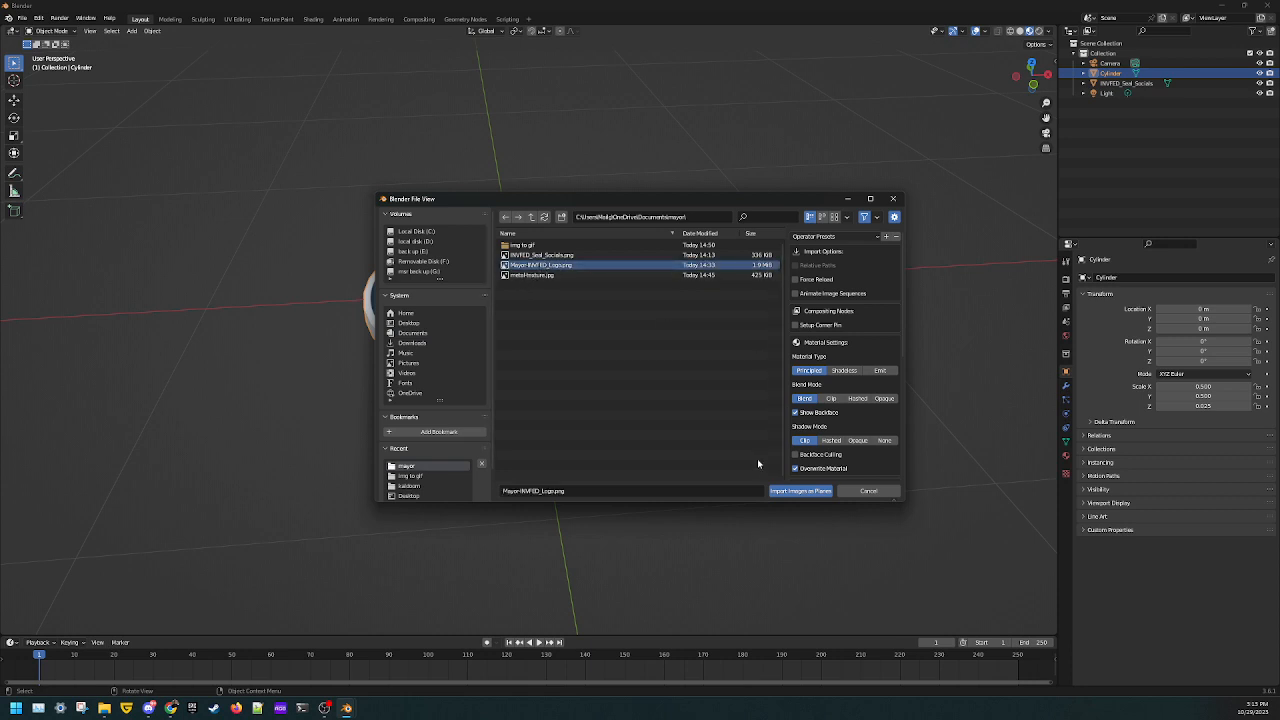
left_click(786, 491)
middle_click_drag(786, 491, 673, 326)
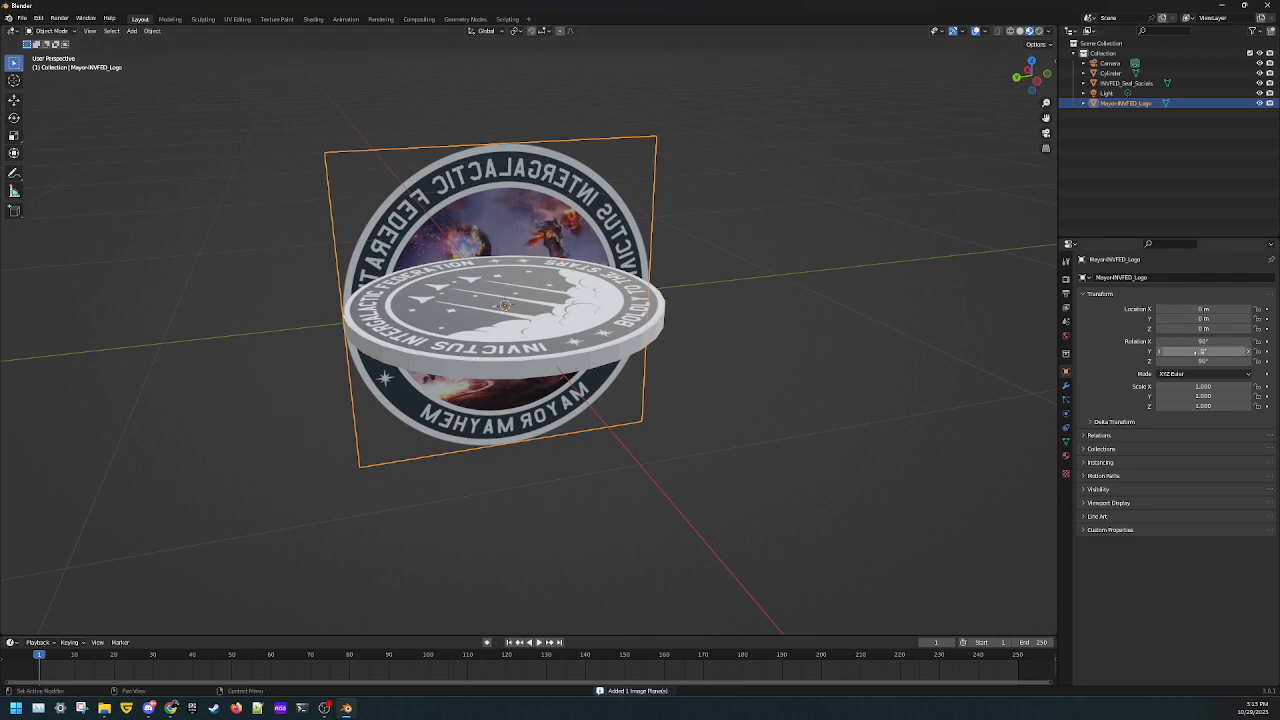
Step: Lay the Mayor logo image plane flat by setting its Z and X rotation to 0°
double_click(1204, 360)
type("0")
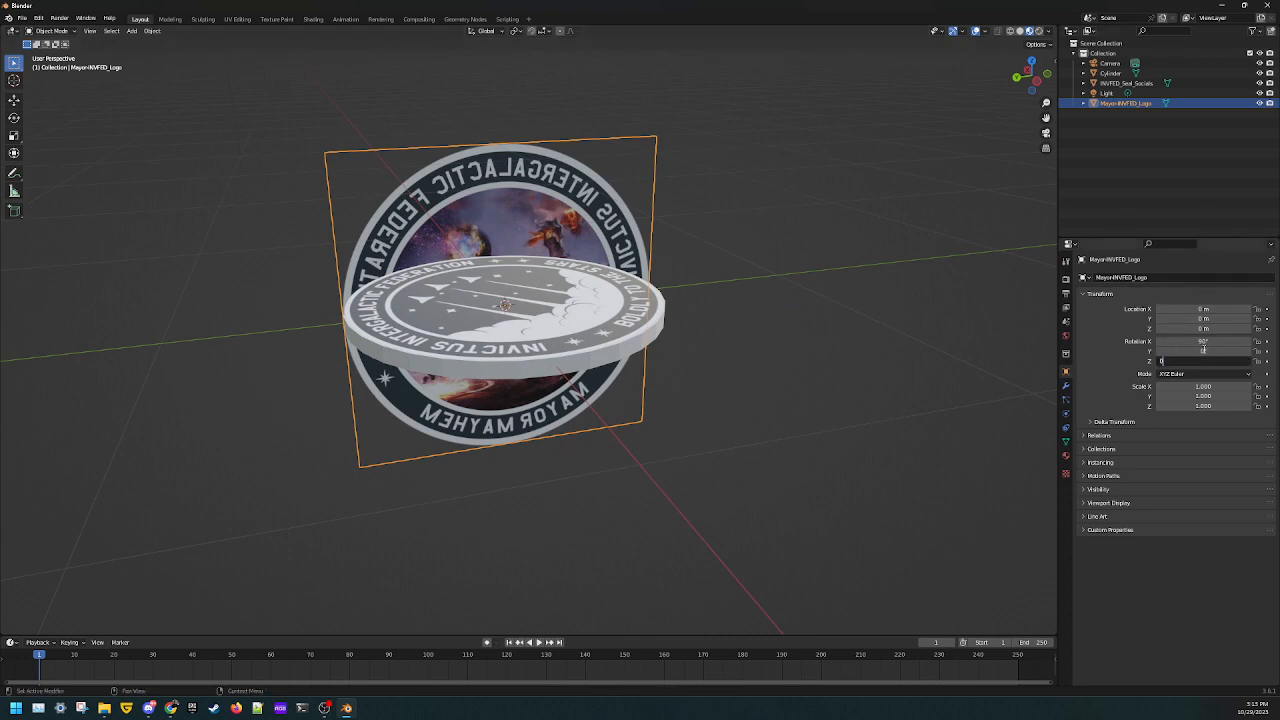
key("Return")
left_click(1199, 341)
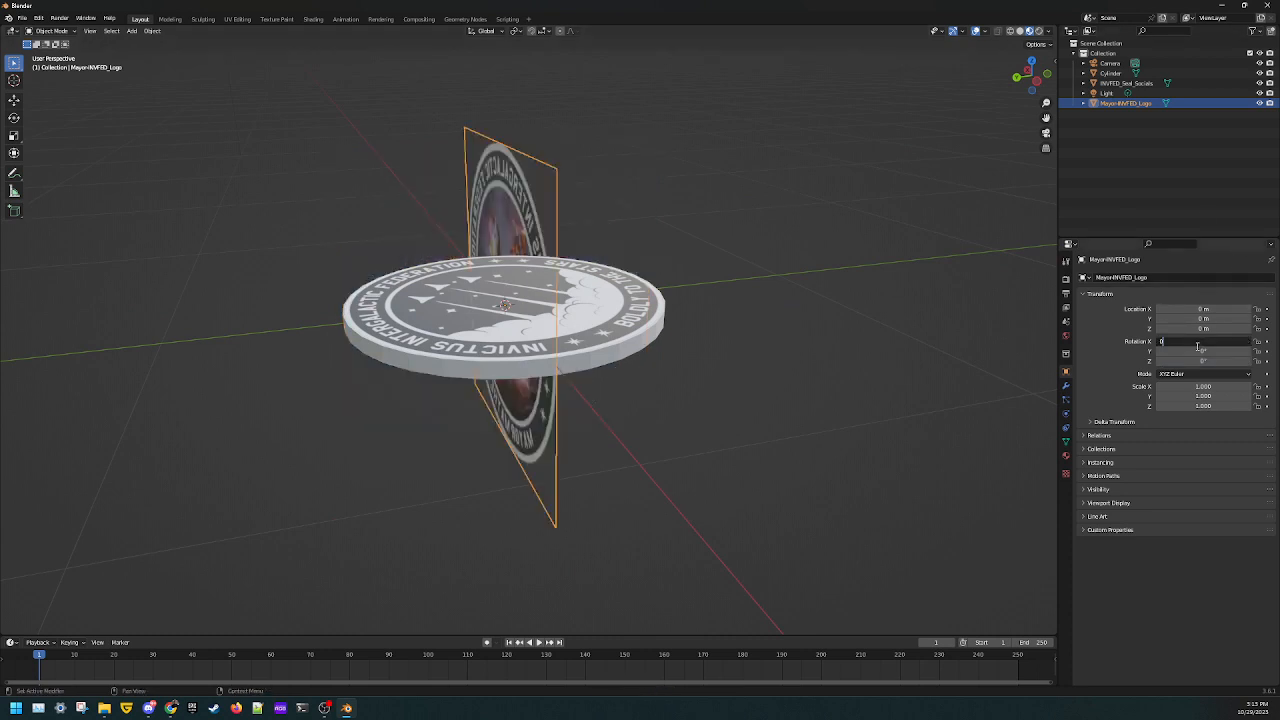
type("0")
key("Return")
Step: Lower the Mayor logo plane just beneath the disc's bottom face by setting its Z location to -0.026 m
left_click(1205, 329)
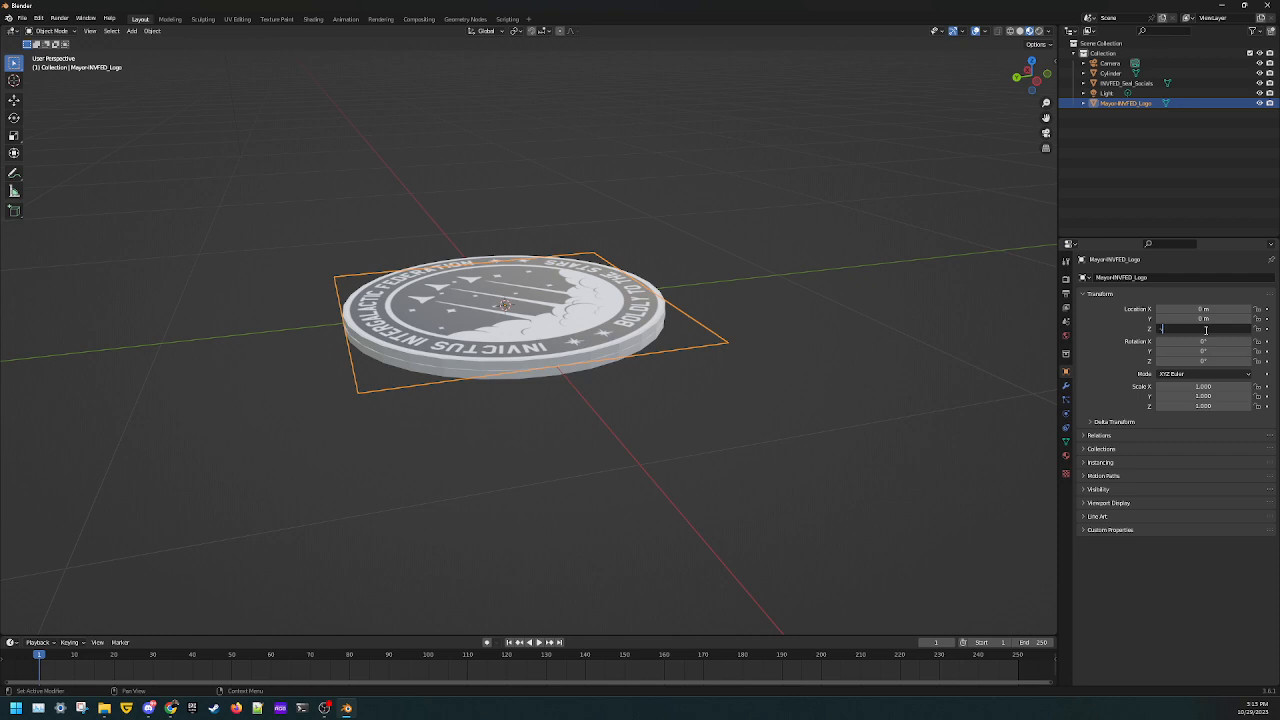
key("Return")
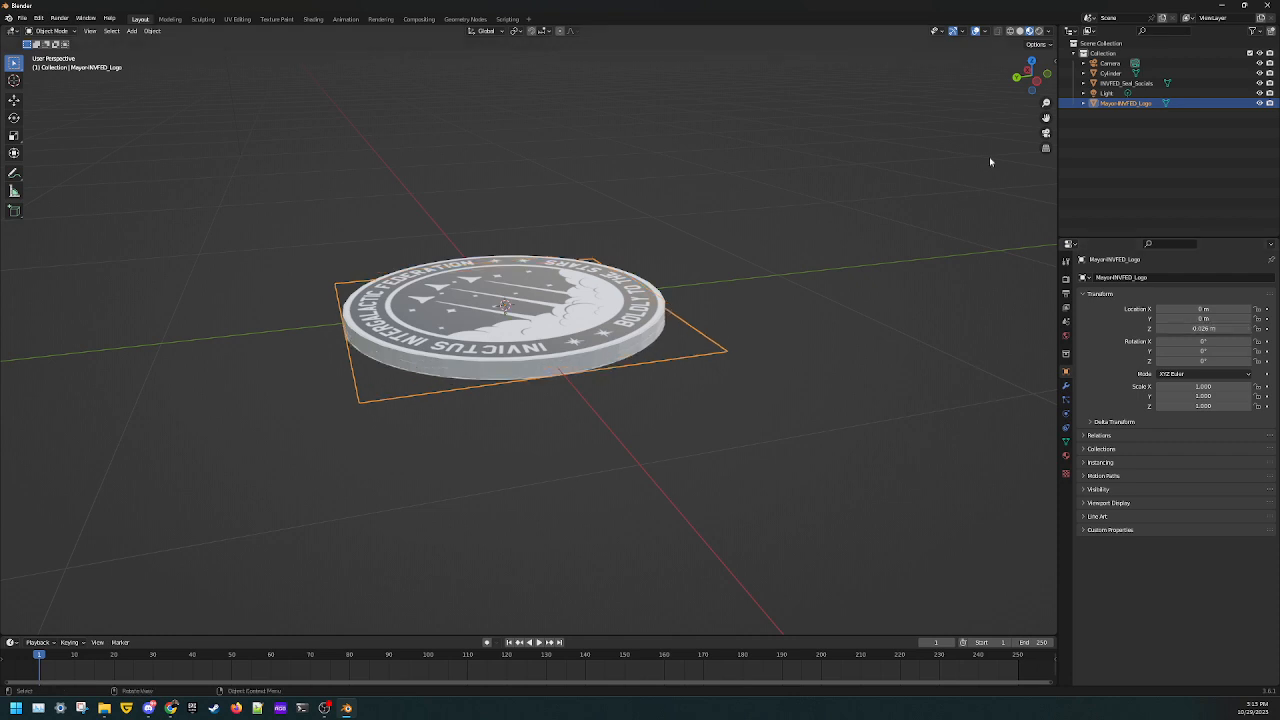
middle_click_drag(521, 476, 421, 301)
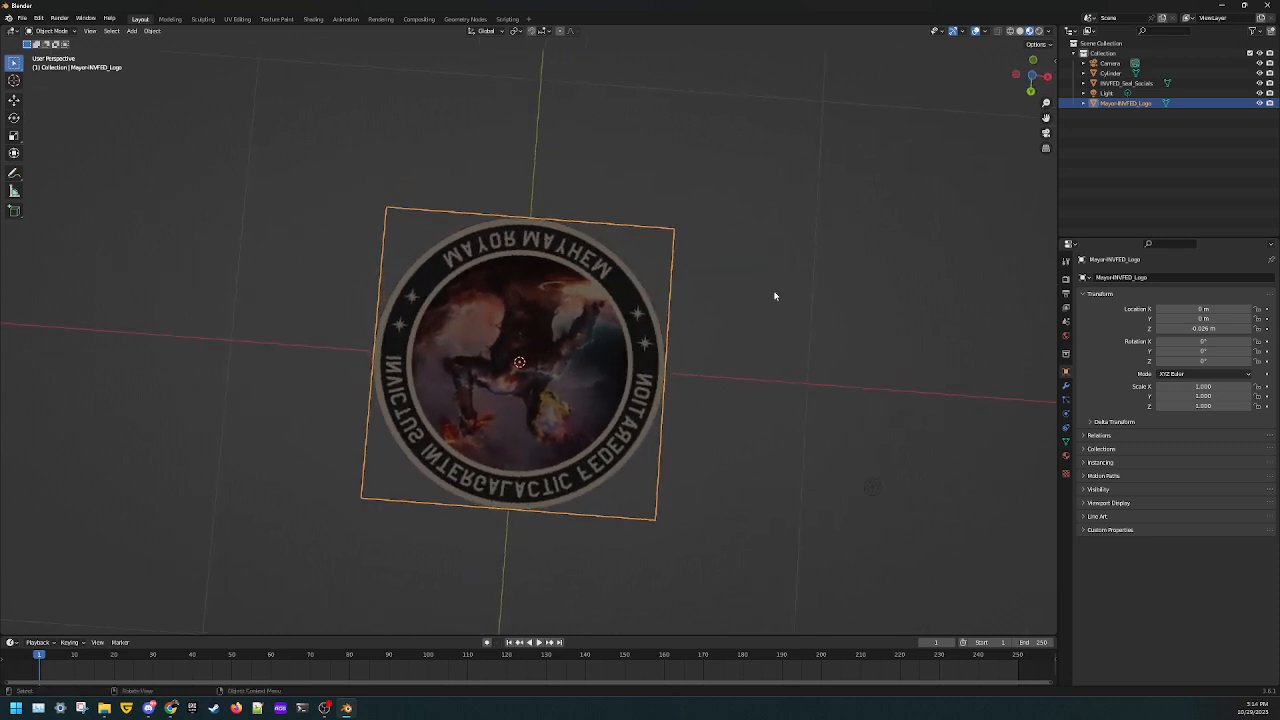
Step: Try a Y rotation of 180° on the Mayor logo plane and reset it to 0°
left_click(1208, 351)
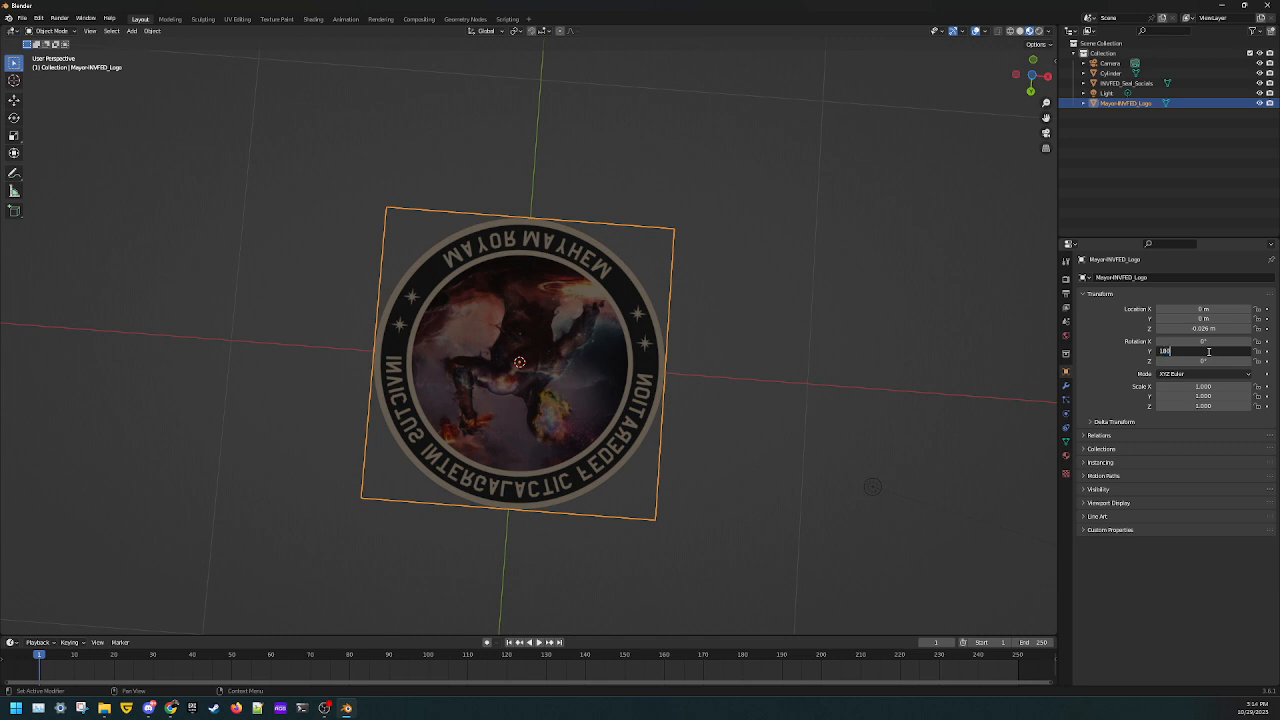
type("180")
key("Return")
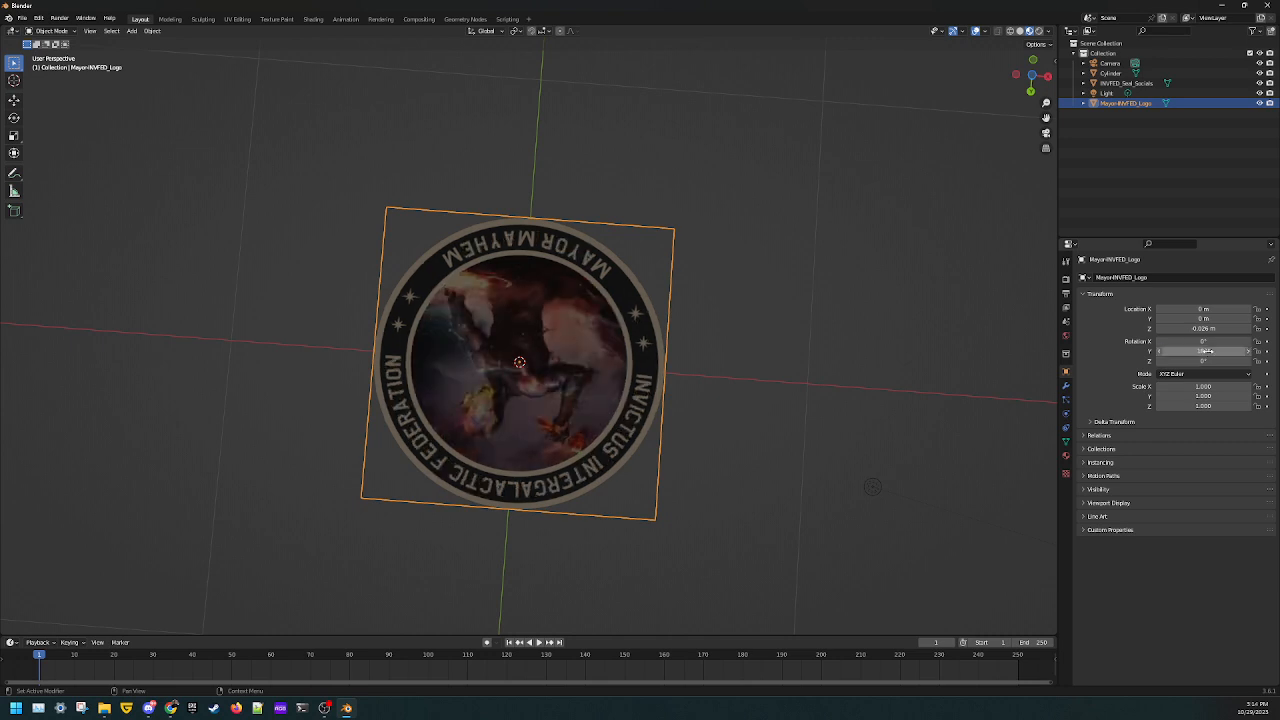
left_click(1208, 351)
type("0")
key("Return")
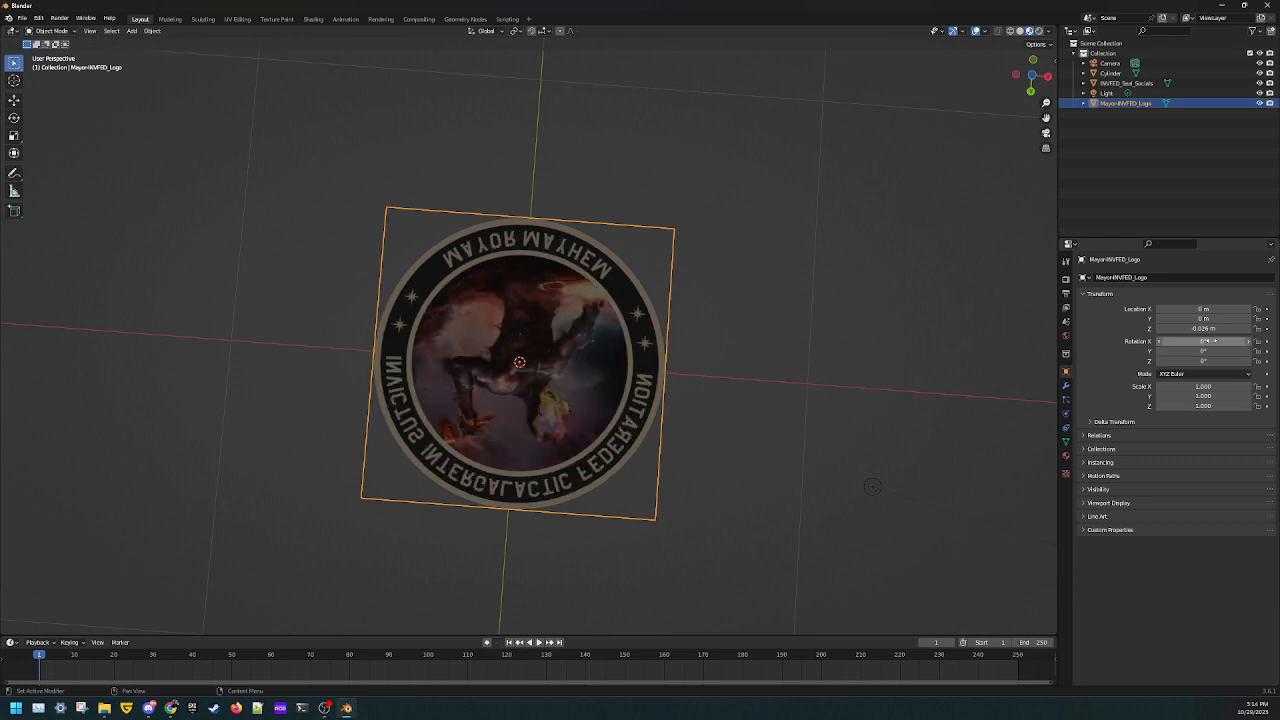
Step: Flip the Mayor logo plane to face outward by setting its X rotation to 180°
left_click(1212, 341)
type("180")
key("Return")
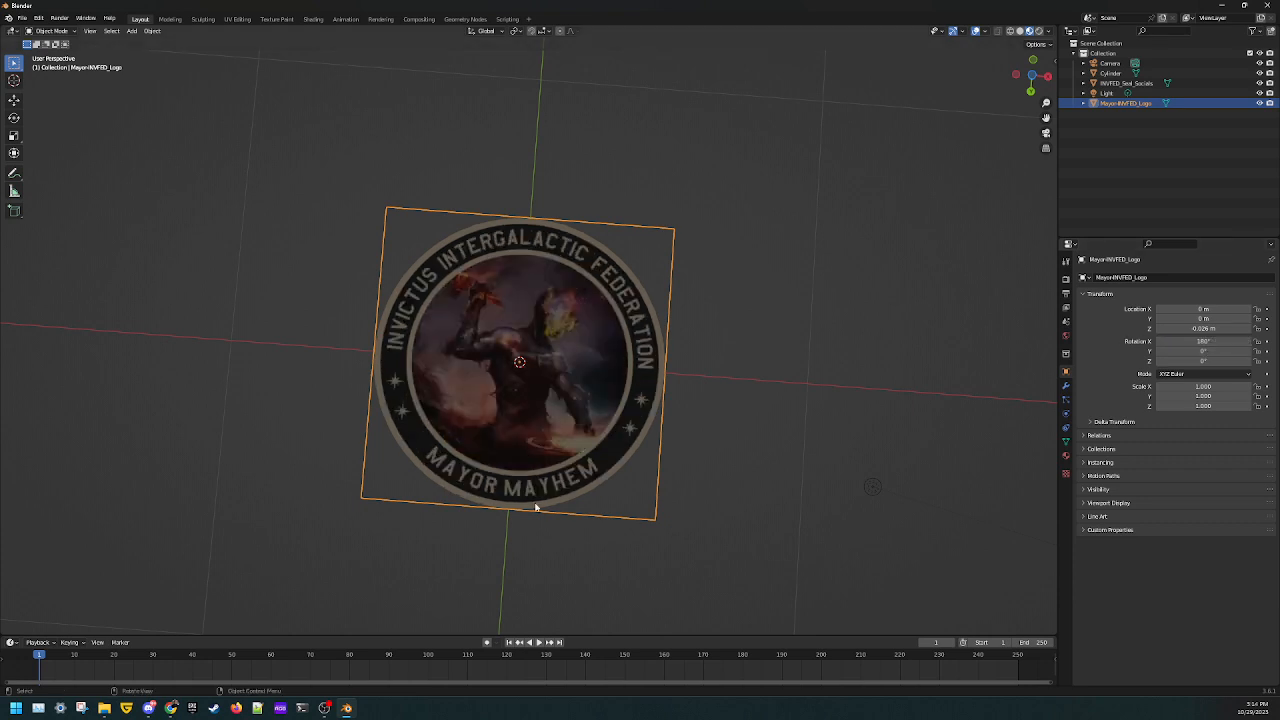
middle_click_drag(535, 507, 512, 302)
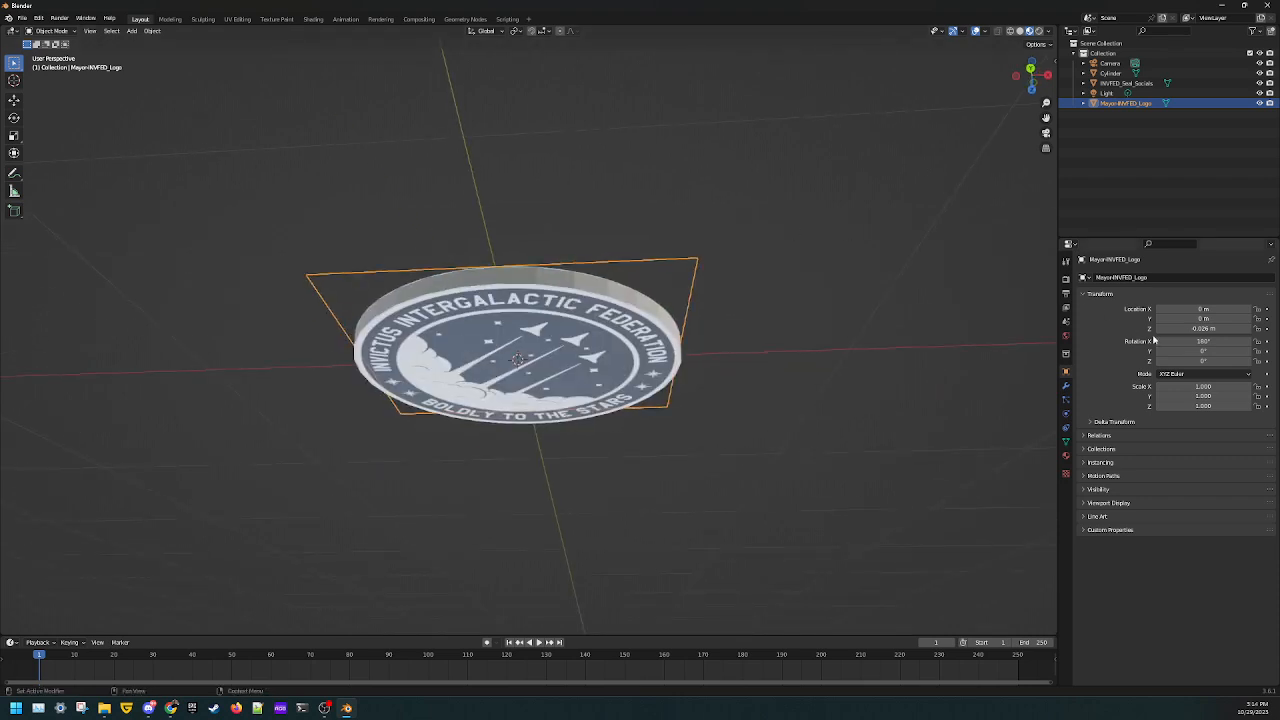
Step: Turn the Mayor logo plane around by setting its Z rotation to 180°, and check both coin faces
left_click(1195, 362)
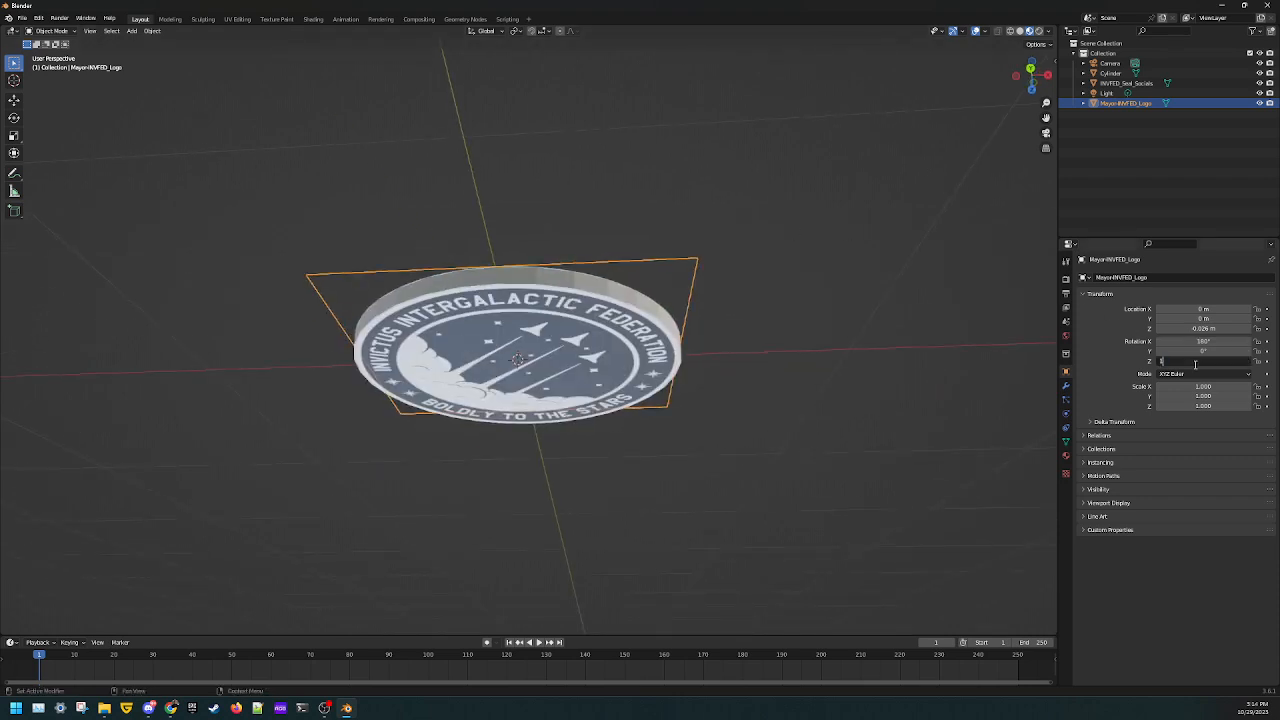
type("180")
key("Return")
middle_click_drag(797, 323, 809, 504)
middle_click_drag(531, 461, 505, 325)
middle_click_drag(618, 302, 558, 339)
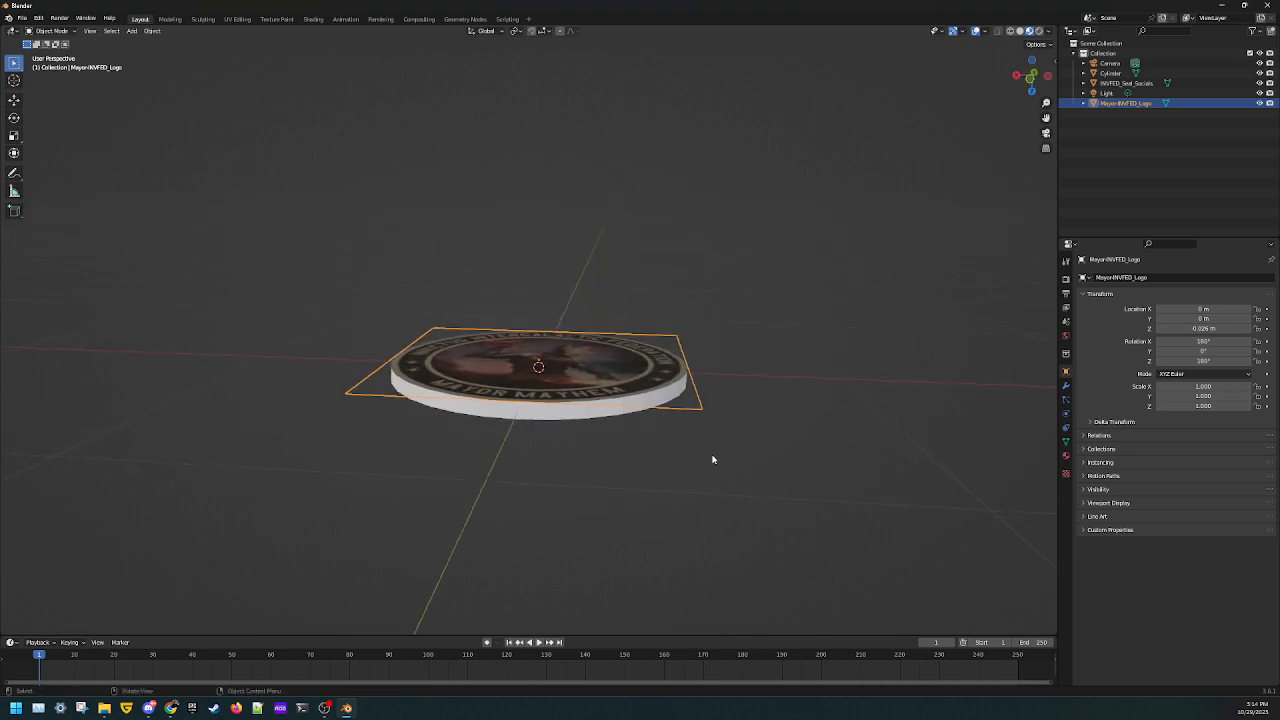
middle_click_drag(660, 469, 717, 480)
Step: Select the disc and both image planes and join them into a single object
left_click(665, 516)
left_click(573, 396)
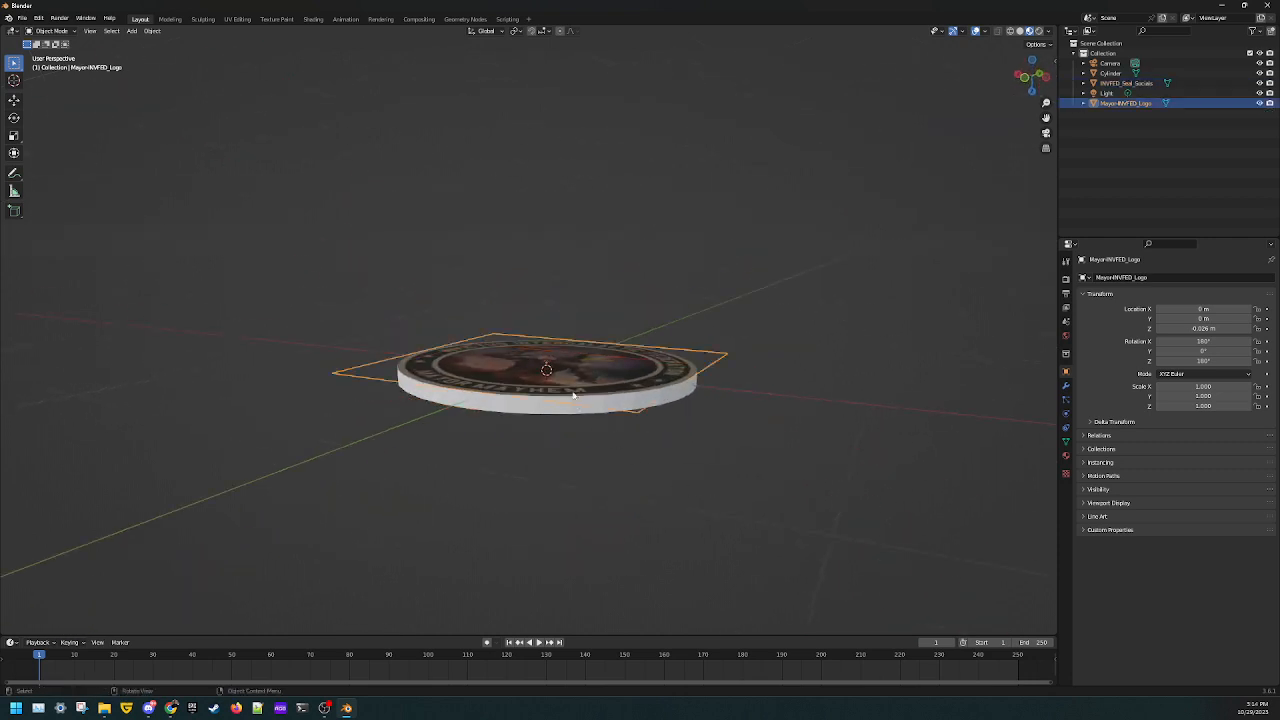
left_click(550, 416, "shift")
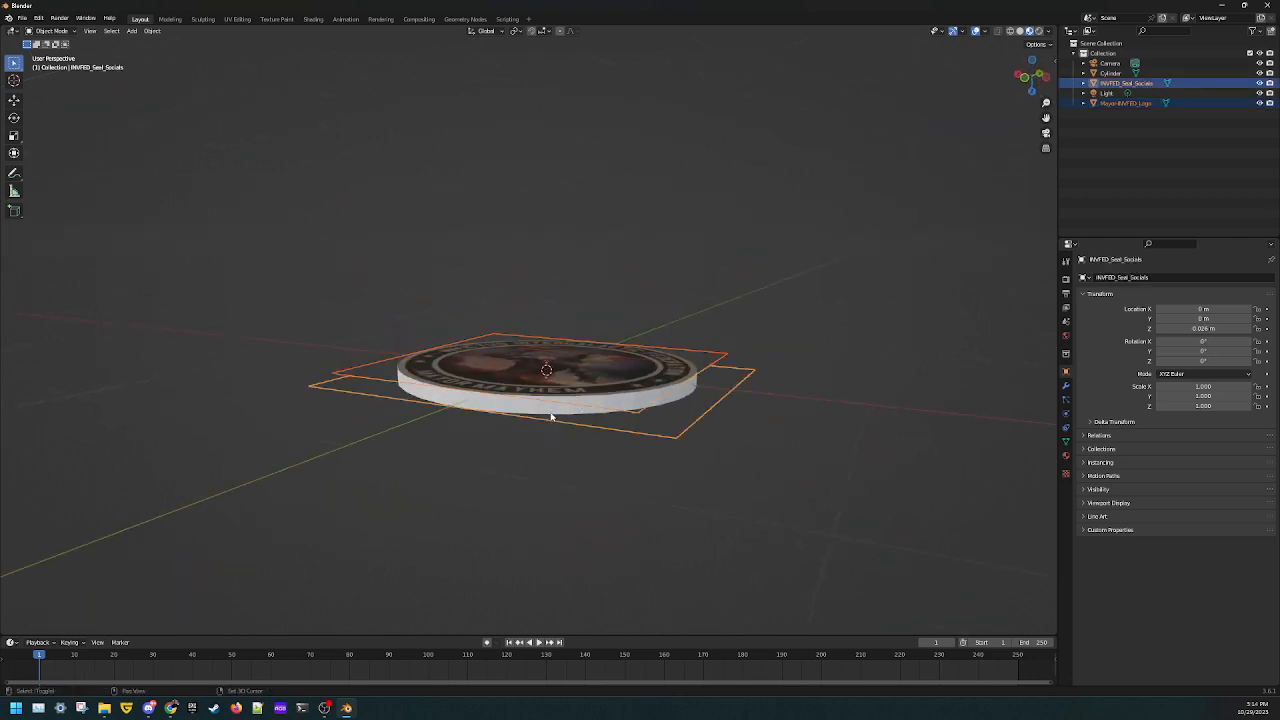
middle_click_drag(554, 457, 554, 443)
left_click(557, 458)
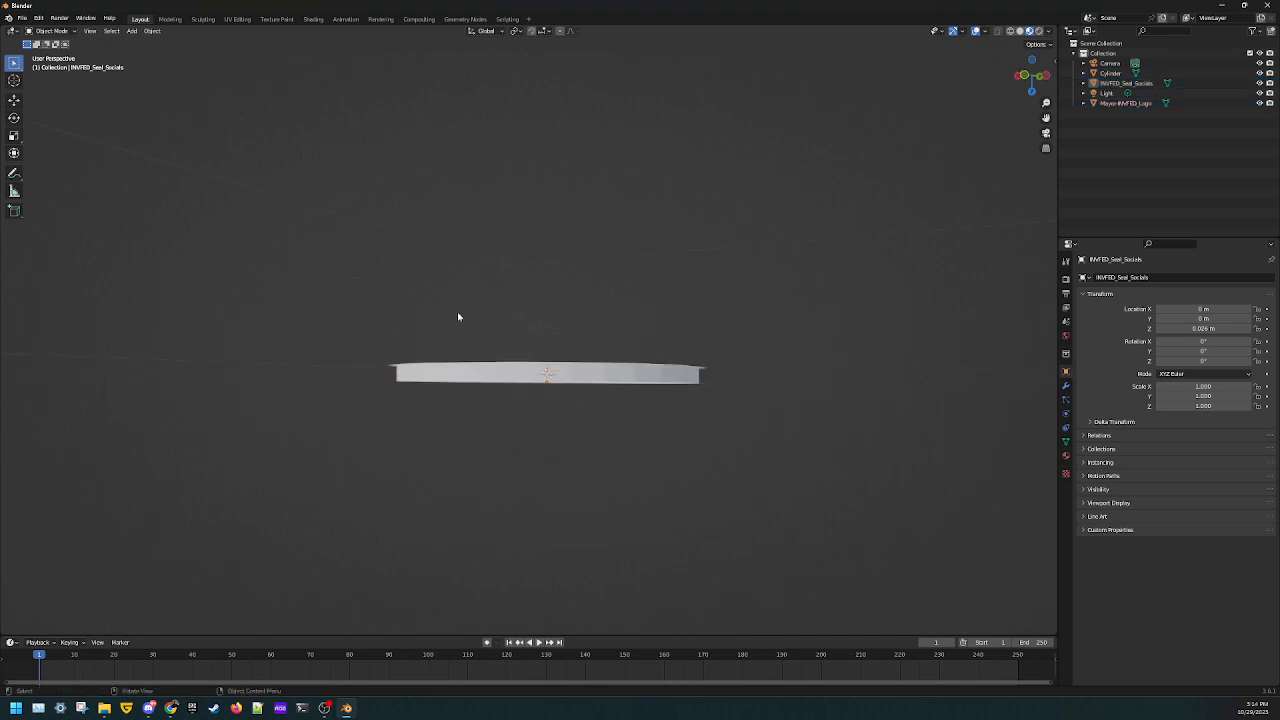
left_click_drag(457, 312, 535, 465)
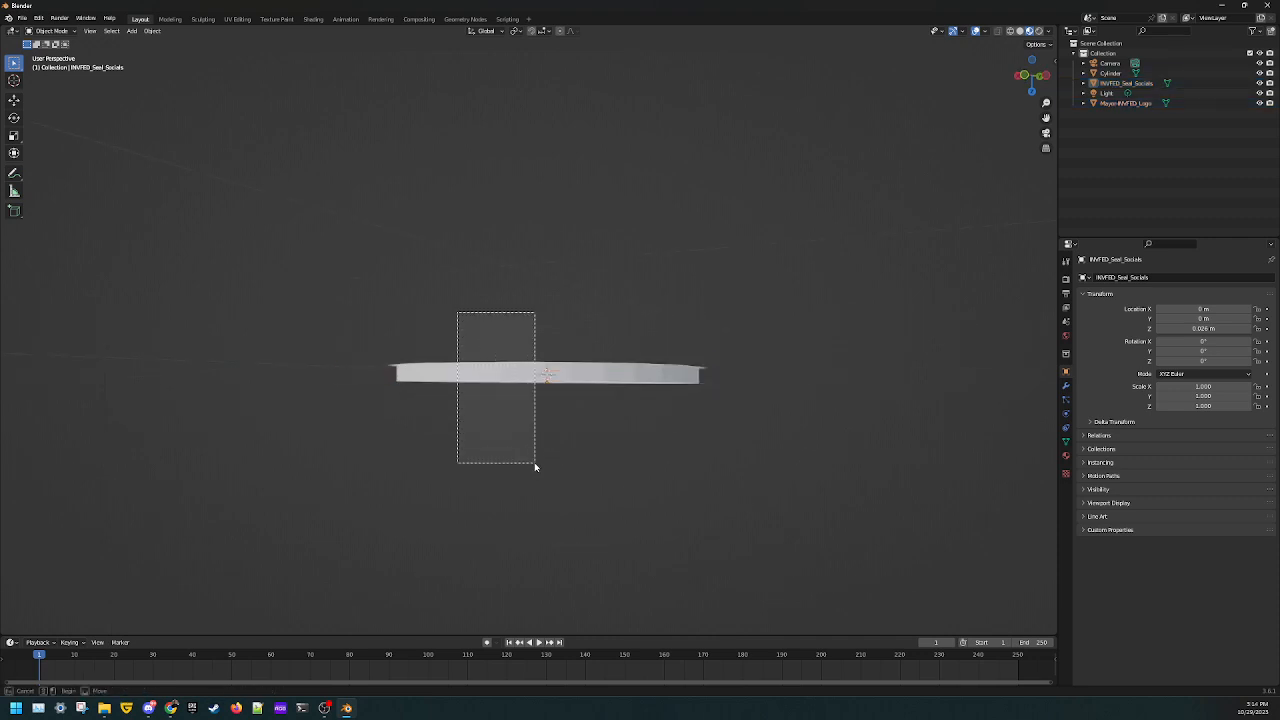
left_click_drag(535, 465, 534, 466)
middle_click_drag(534, 466, 564, 550)
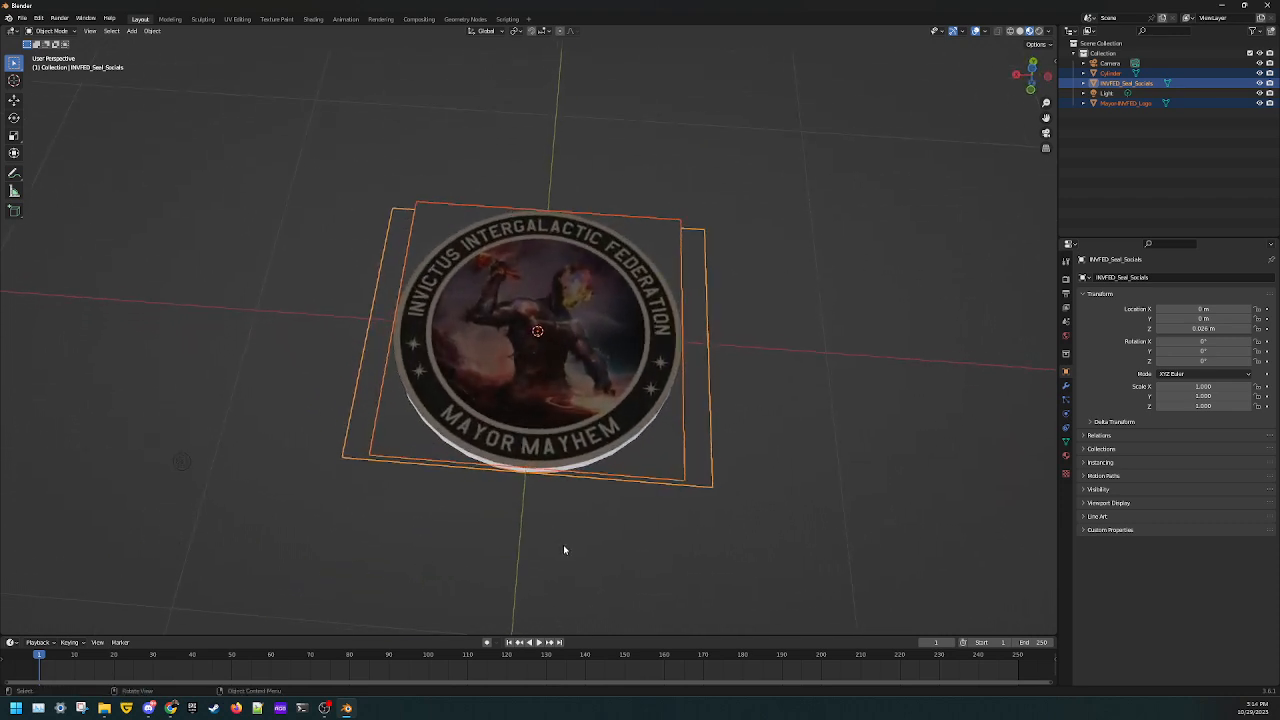
key("Delete")
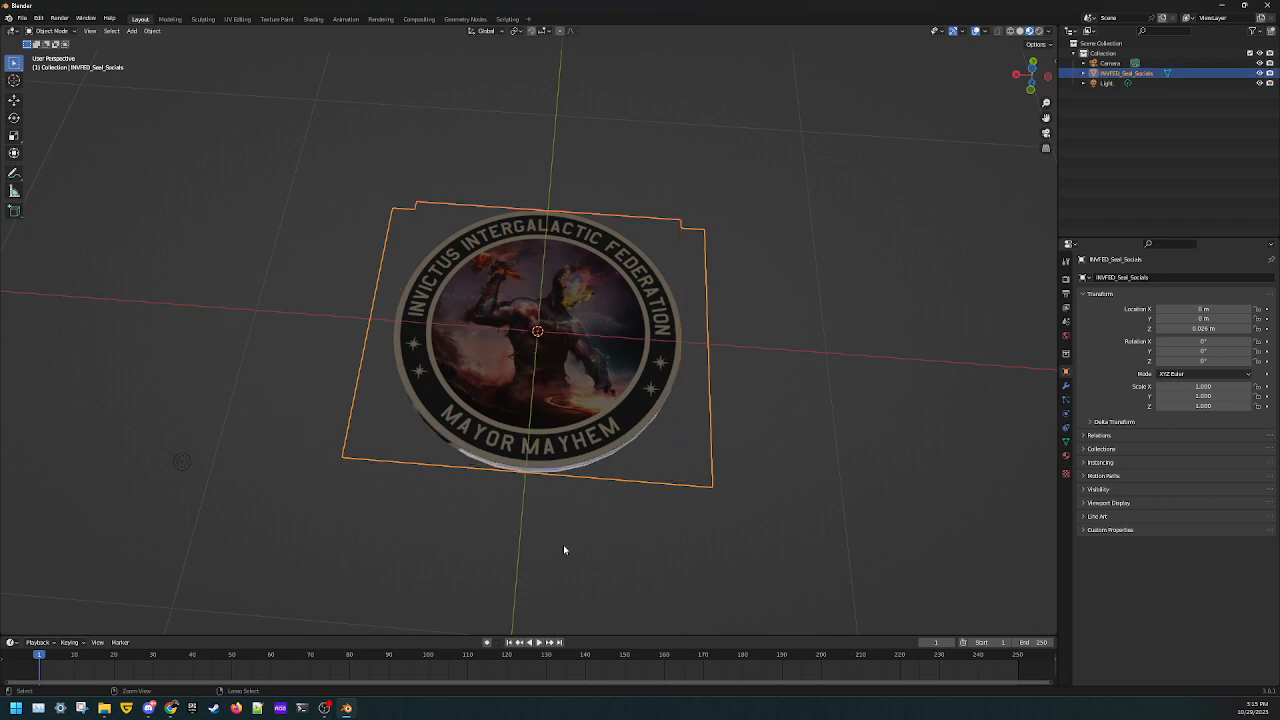
Step: Undo the join of the coin disc and the two image planes
middle_click_drag(543, 555, 526, 491)
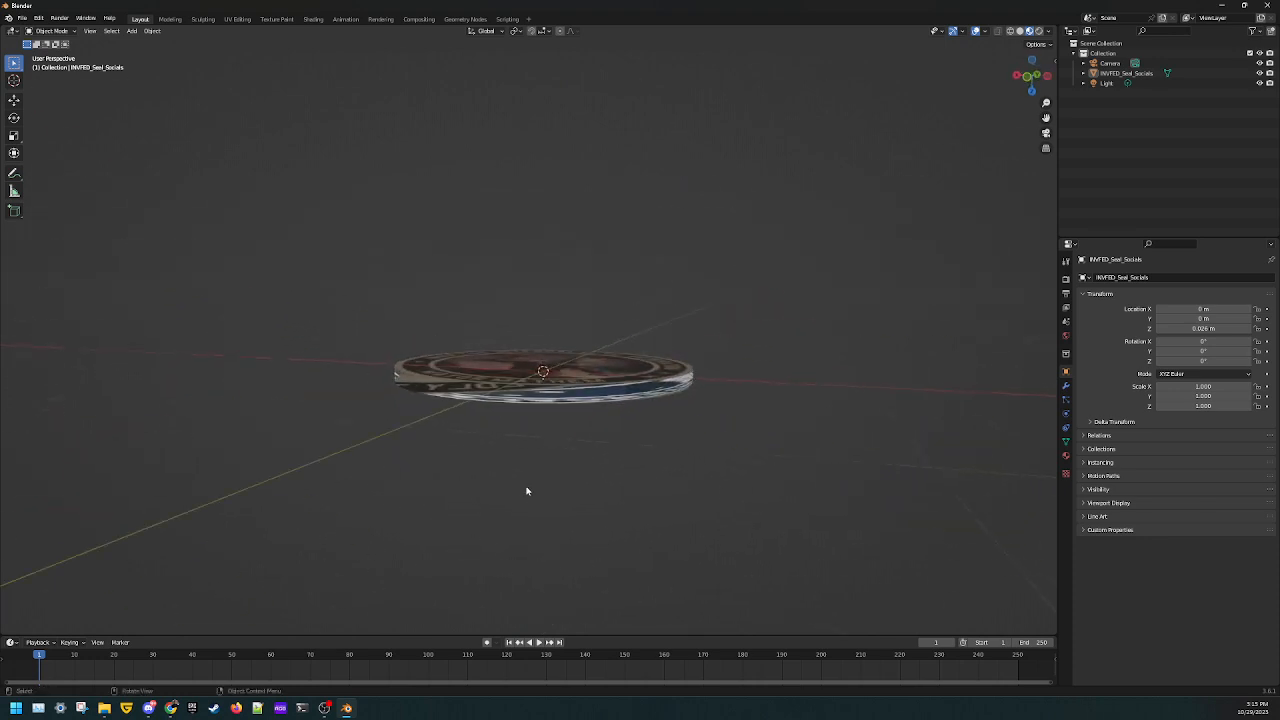
key("ctrl+z")
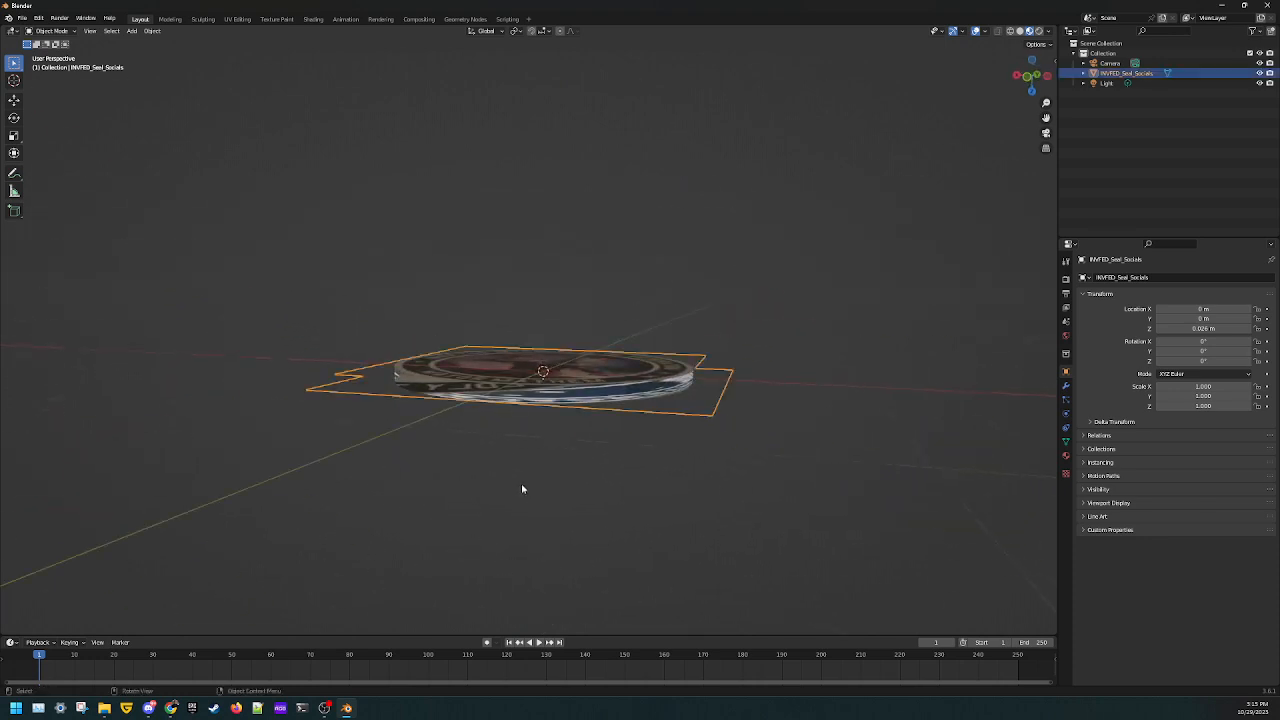
key("ctrl+z")
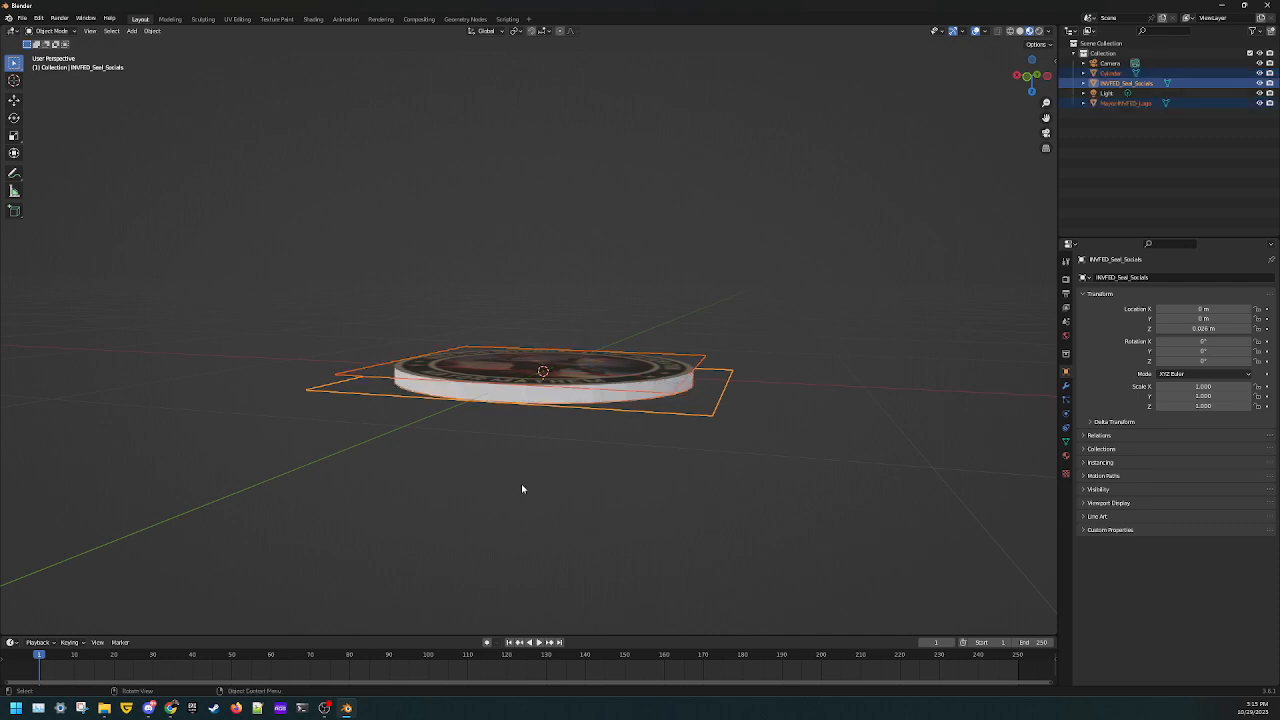
Step: Give the coin disc a new material and darken its base color to a very dark grey
middle_click_drag(521, 488, 515, 413)
left_click(533, 388)
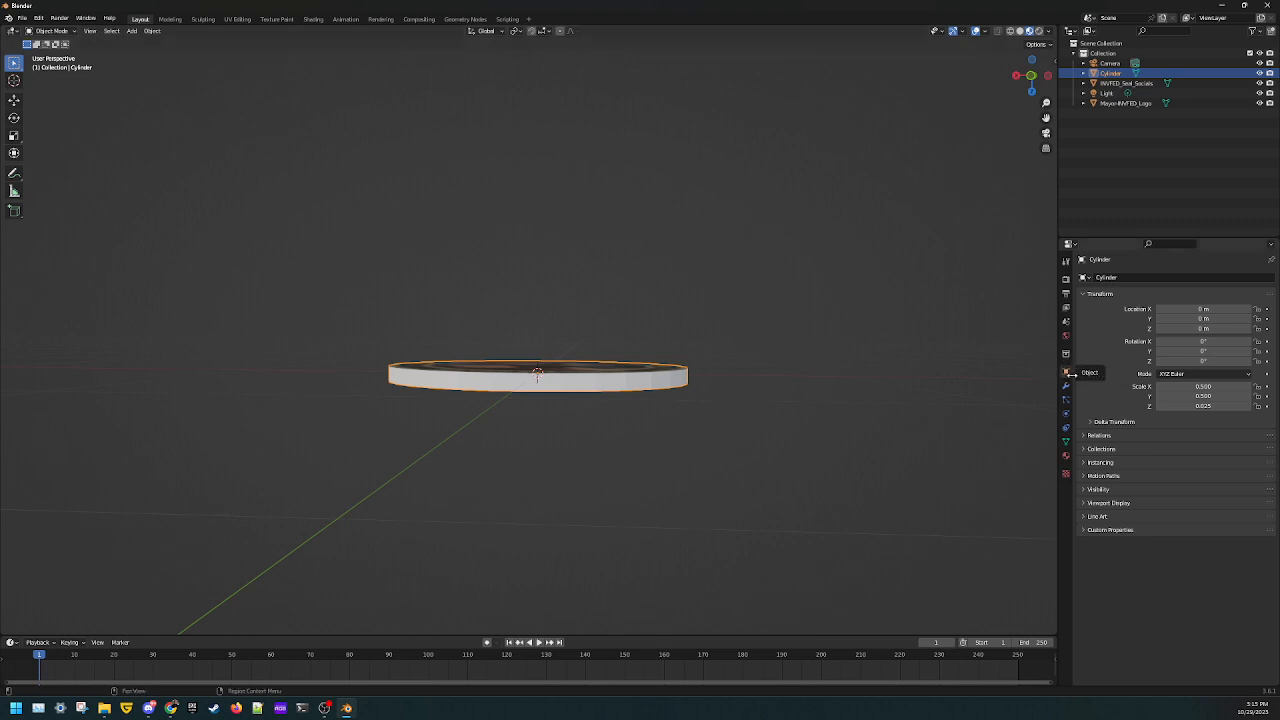
left_click(1065, 461)
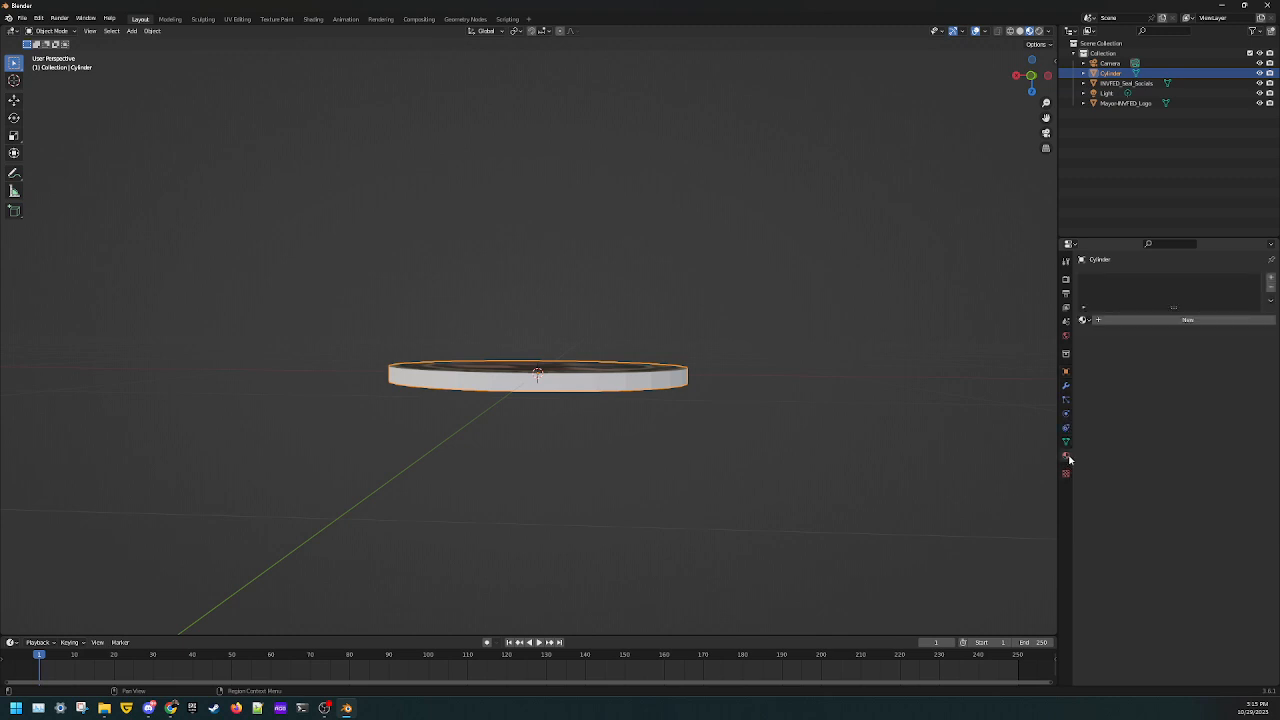
left_click(1190, 320)
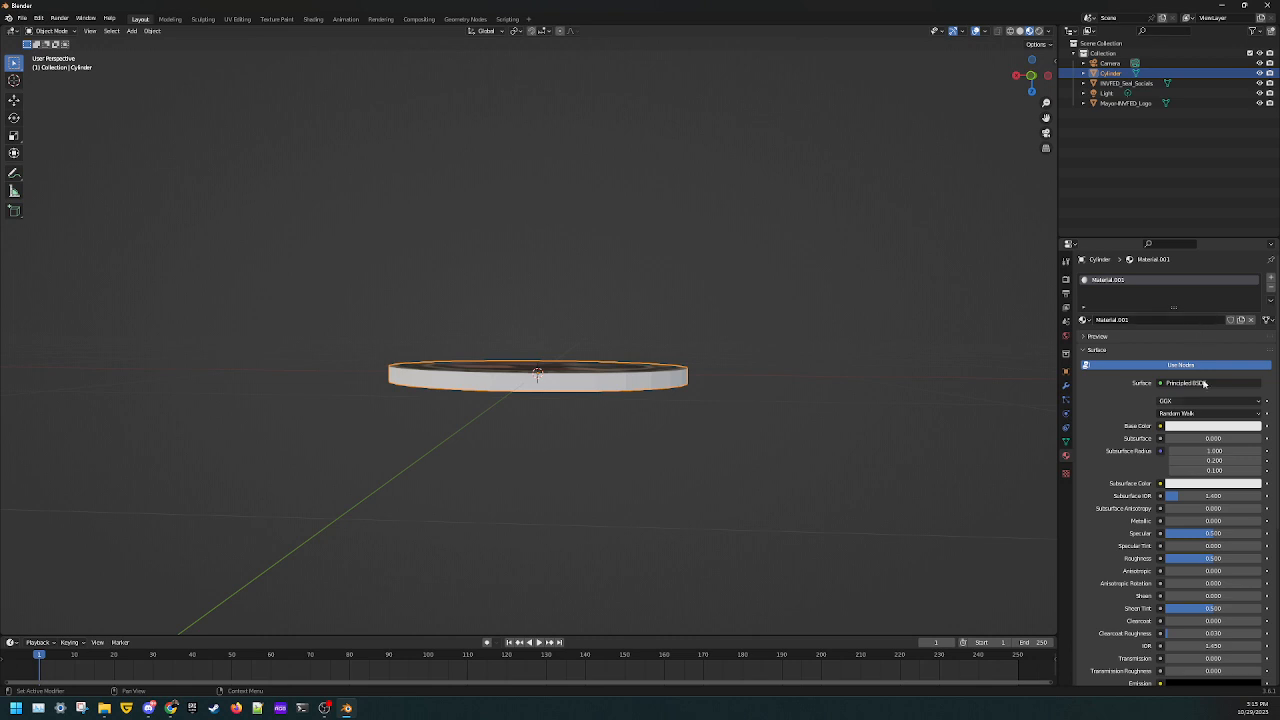
left_click(1203, 428)
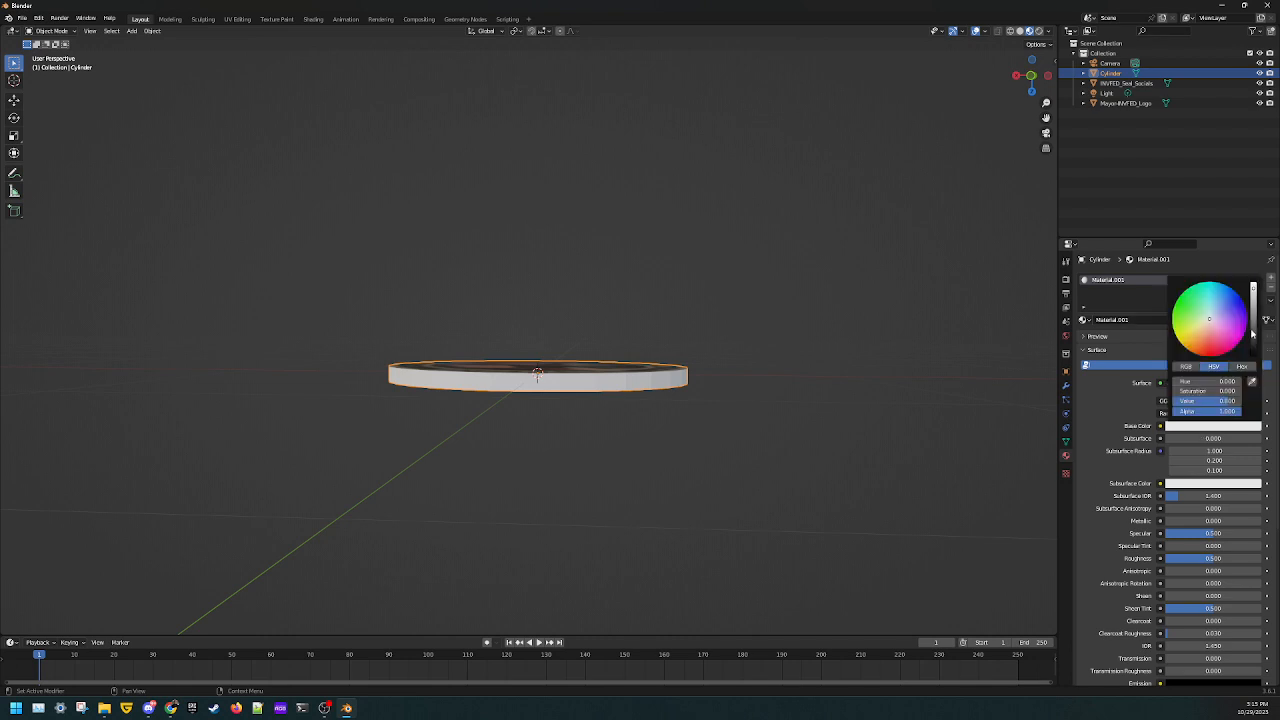
left_click_drag(1252, 333, 1253, 349)
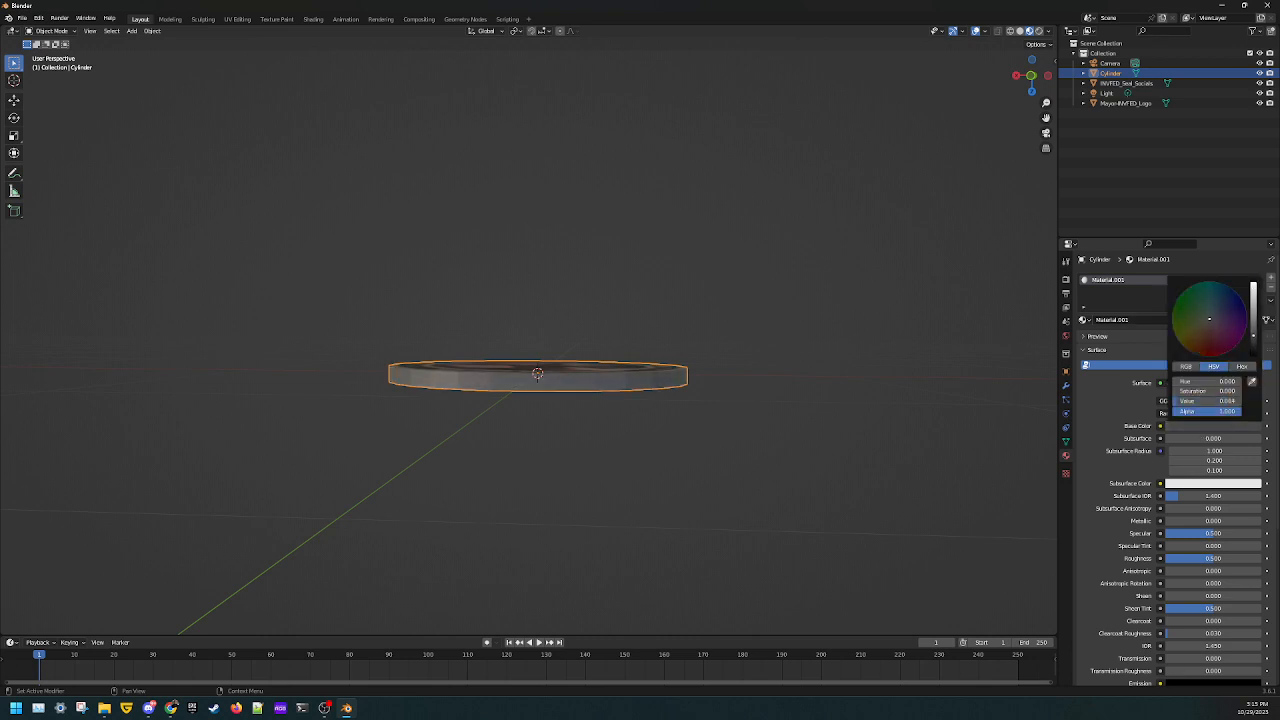
left_click(862, 406)
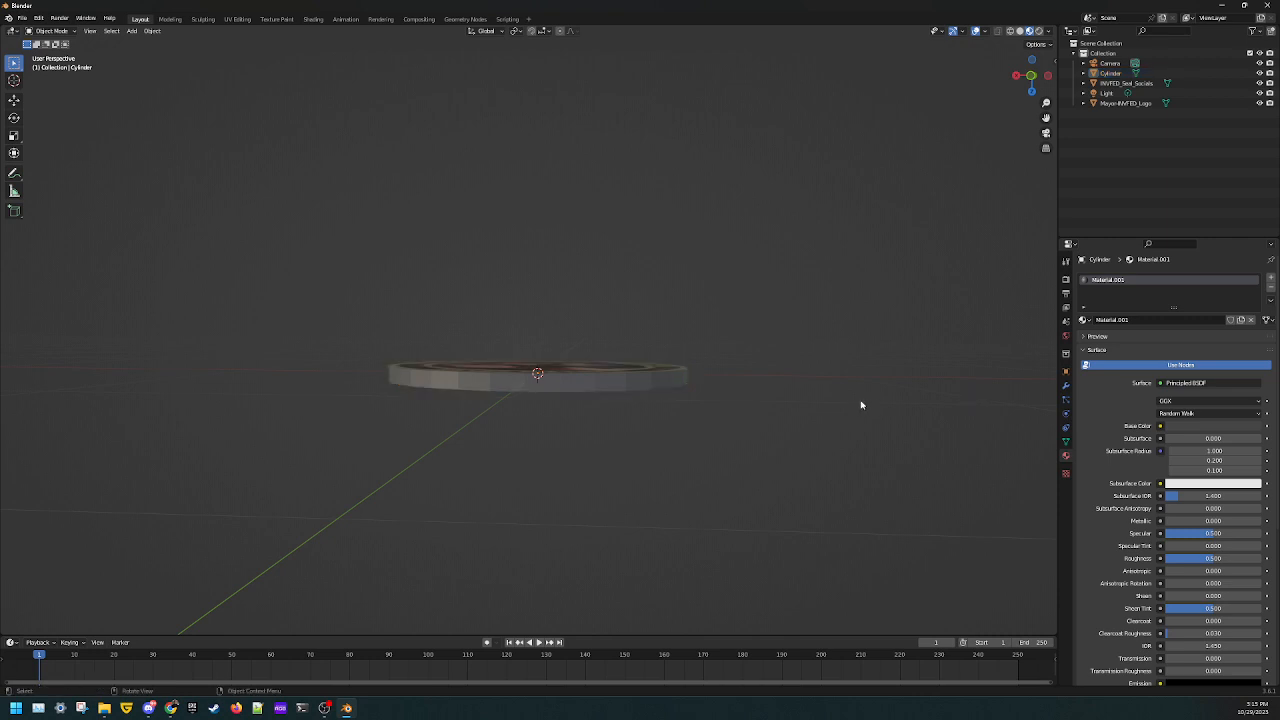
Step: Select the disc and both image planes, join them into one object, and inspect both coin faces
middle_click_drag(521, 302, 583, 375)
left_click_drag(420, 222, 557, 511)
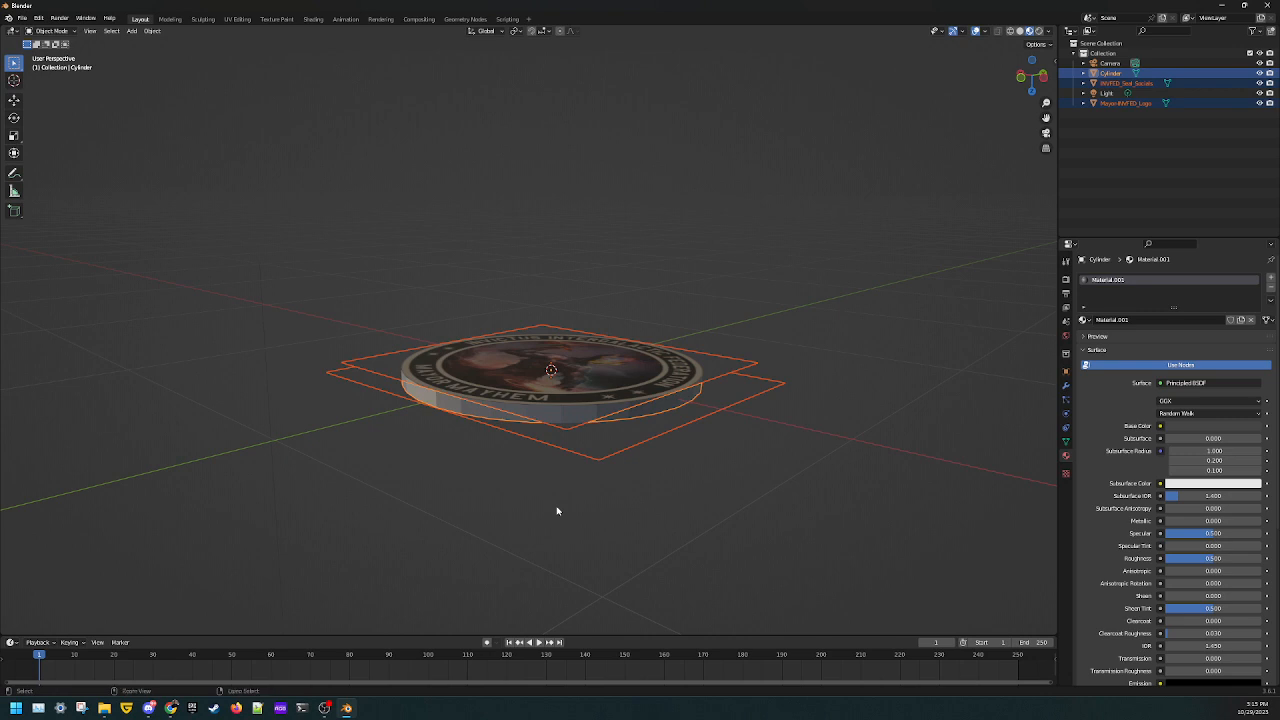
key("ctrl+j")
middle_click_drag(557, 511, 458, 362)
middle_click_drag(538, 264, 440, 325)
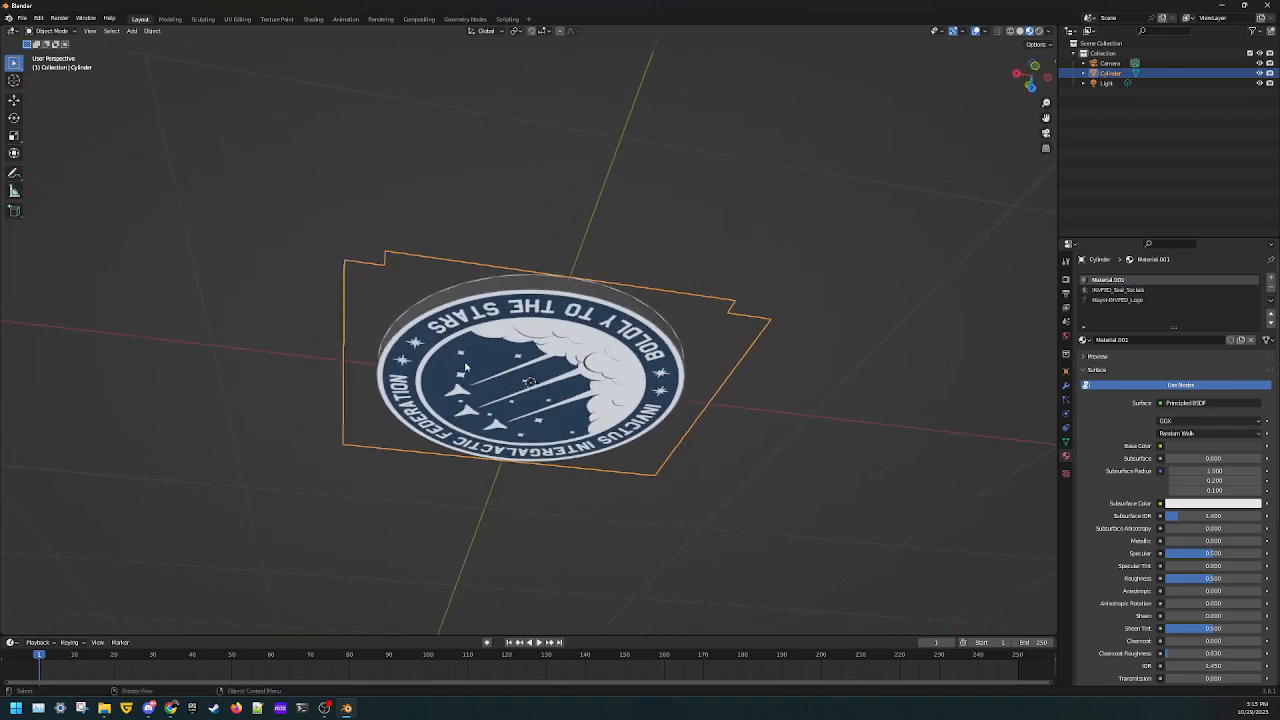
middle_click_drag(542, 240, 493, 447)
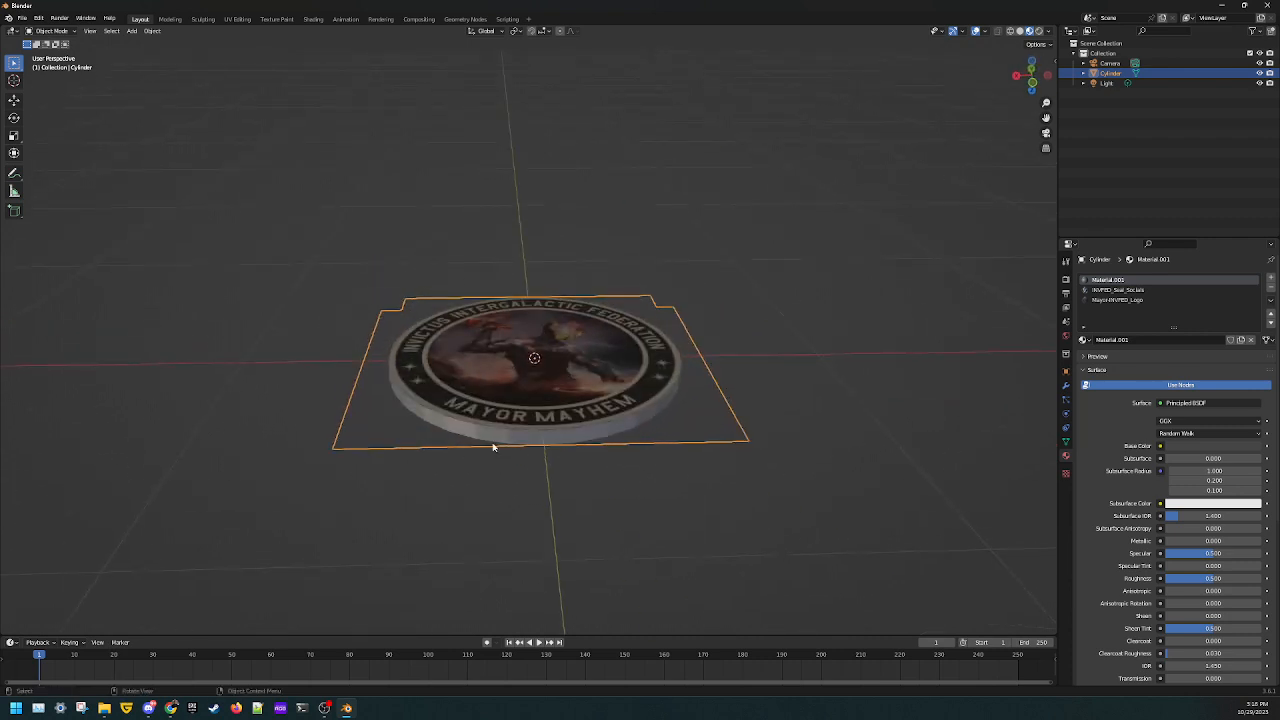
scroll(557, 400, "down", 4)
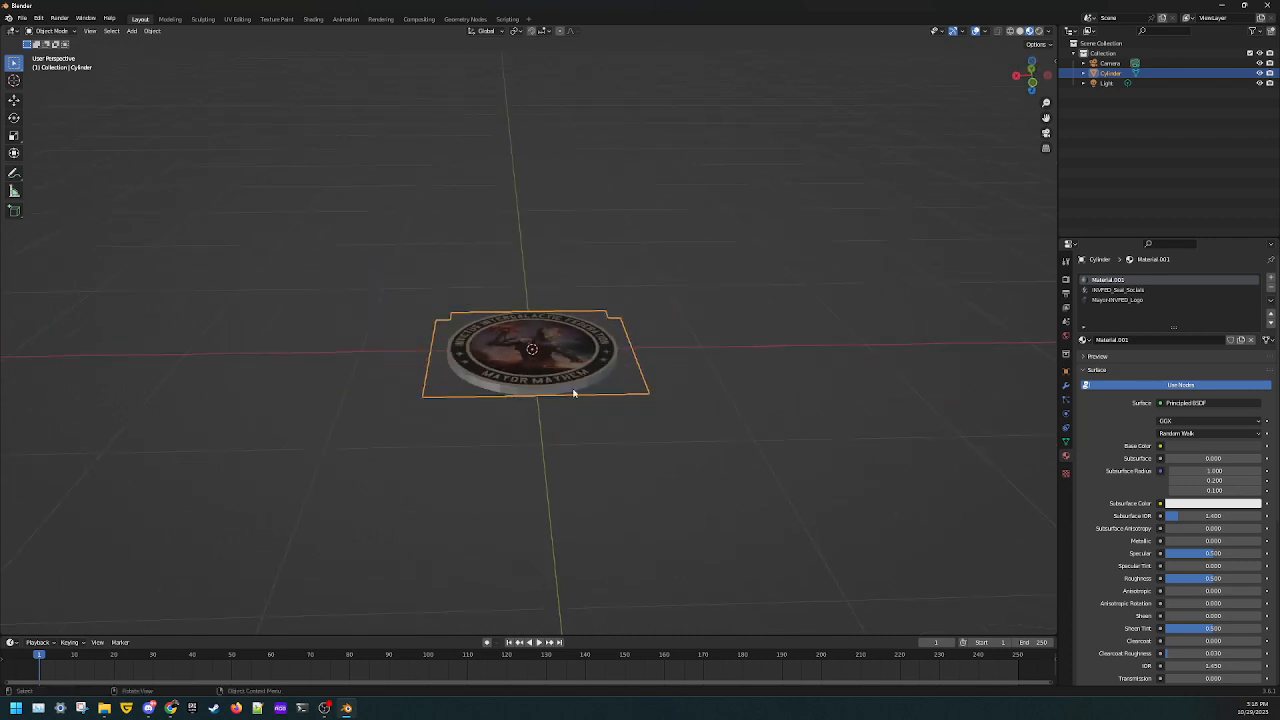
middle_click_drag(610, 374, 601, 387)
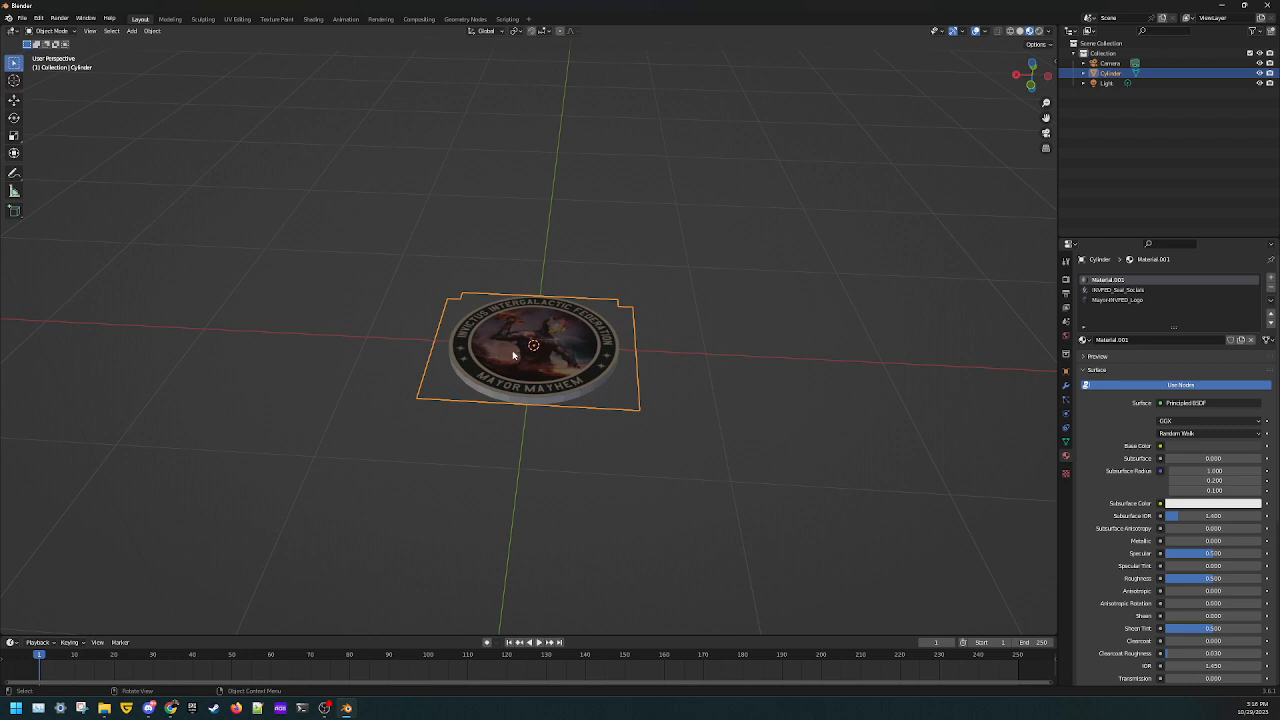
middle_click_drag(514, 355, 526, 436)
left_click(712, 379)
middle_click_drag(715, 378, 586, 282)
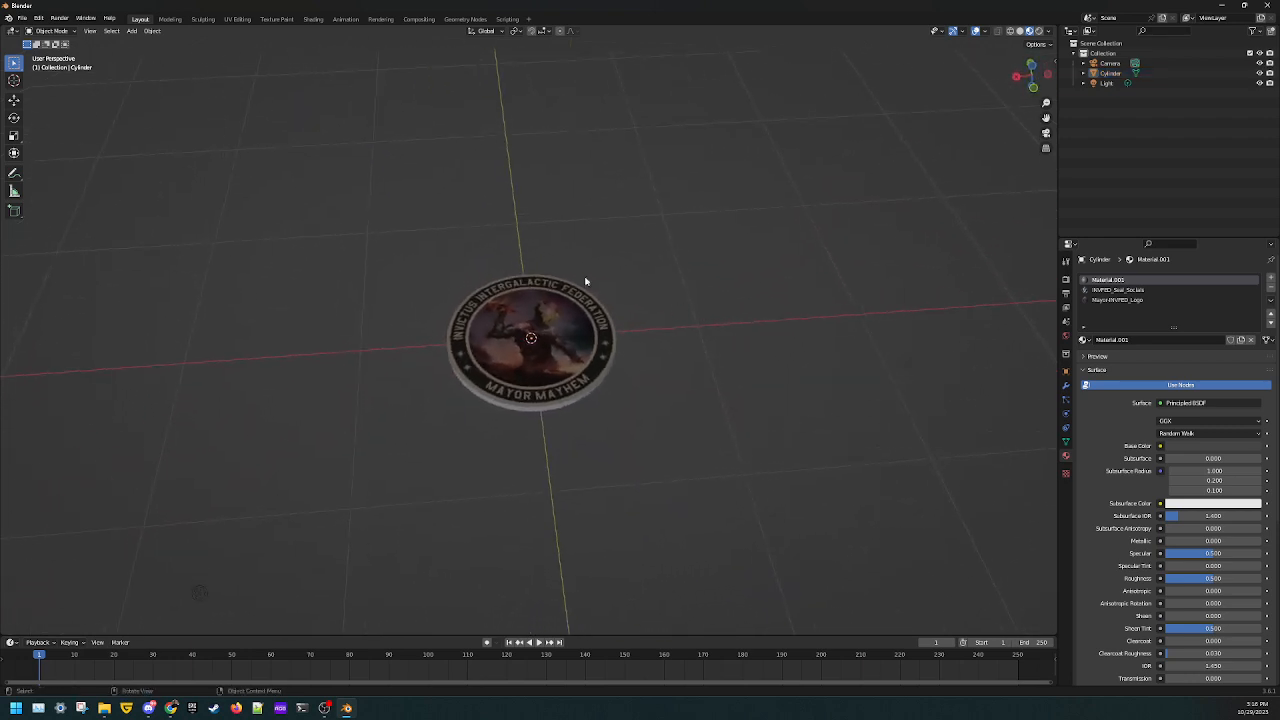
Step: Import metal-texture.jpg into the scene as an image plane with the Principled material type
left_click(132, 31)
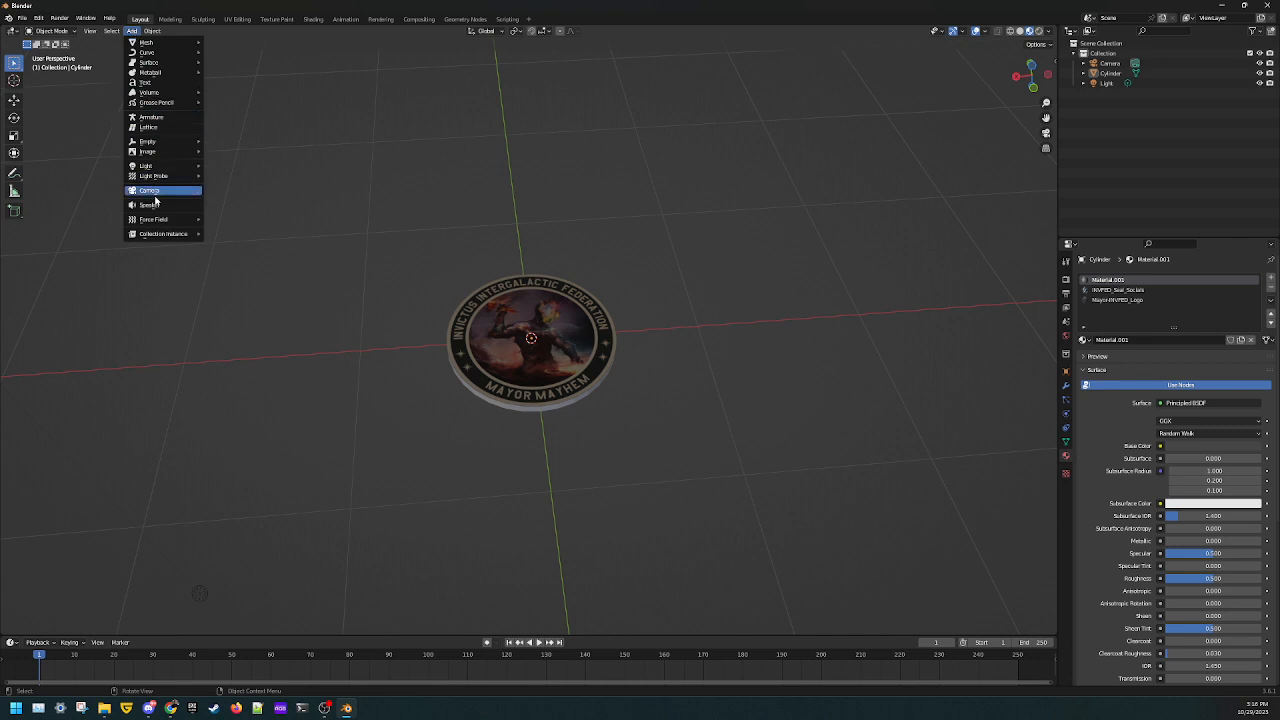
mouse_move(163, 152)
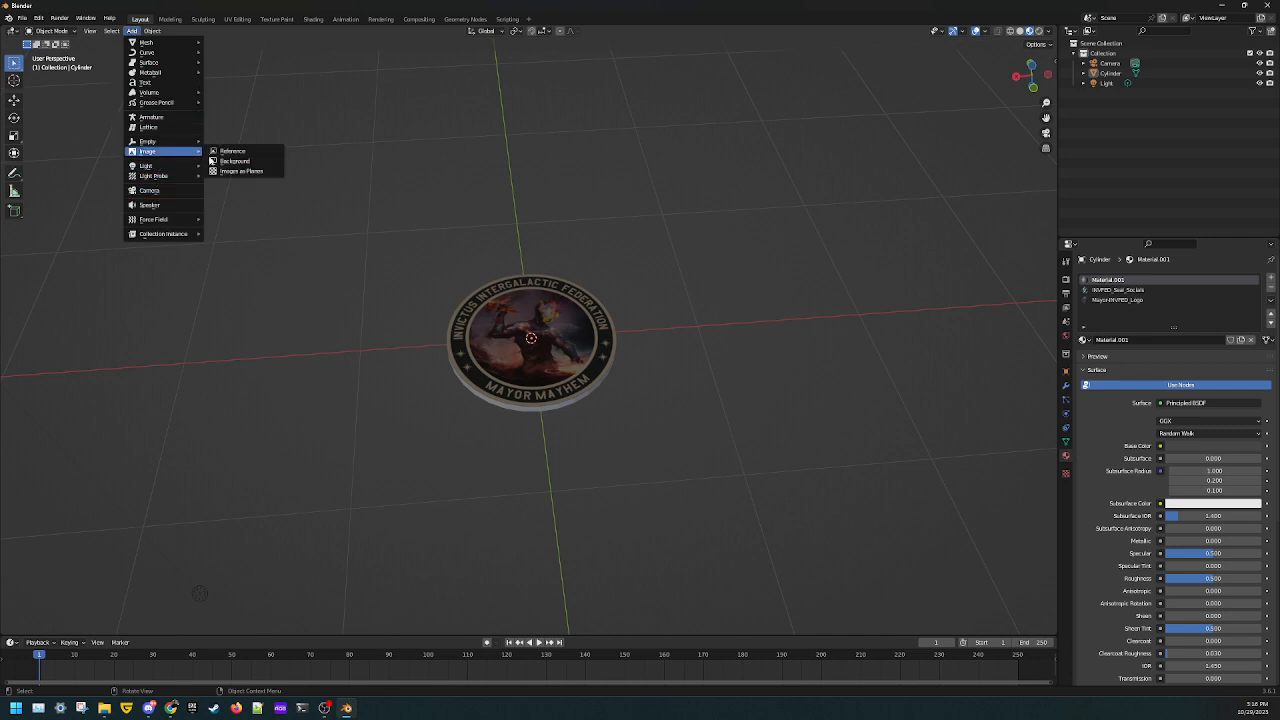
left_click(238, 172)
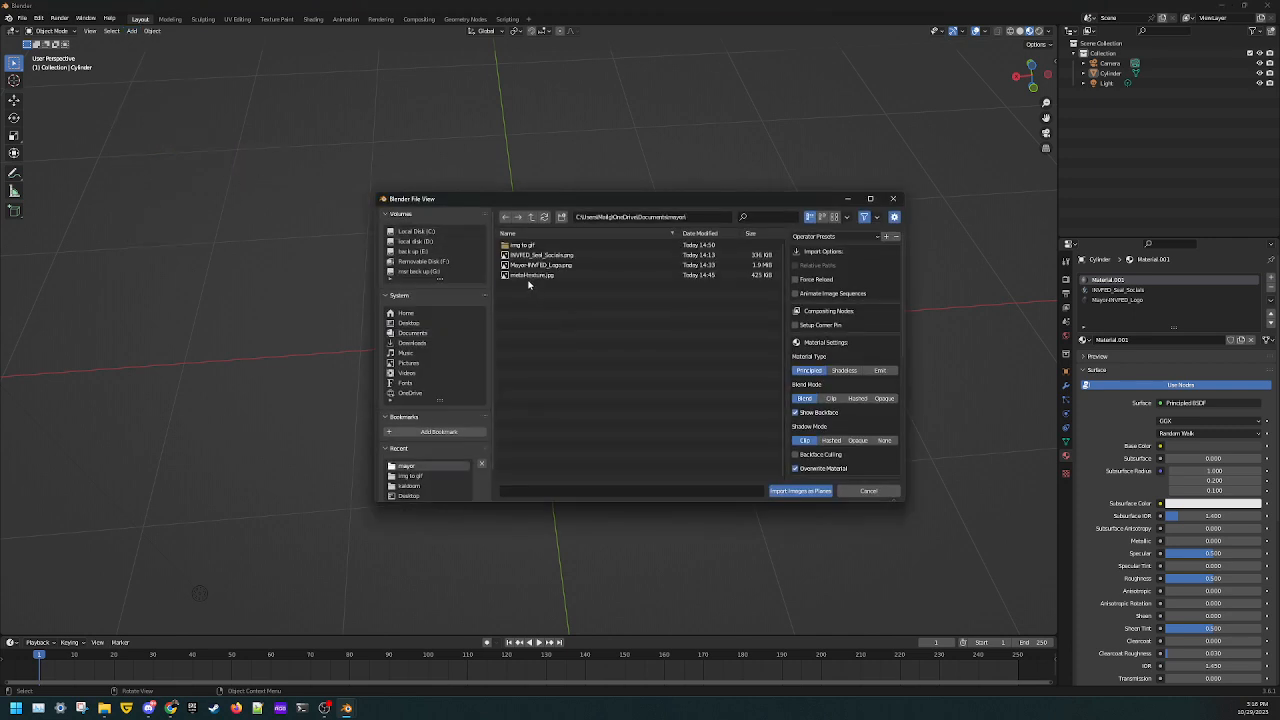
left_click(529, 276)
left_click(781, 491)
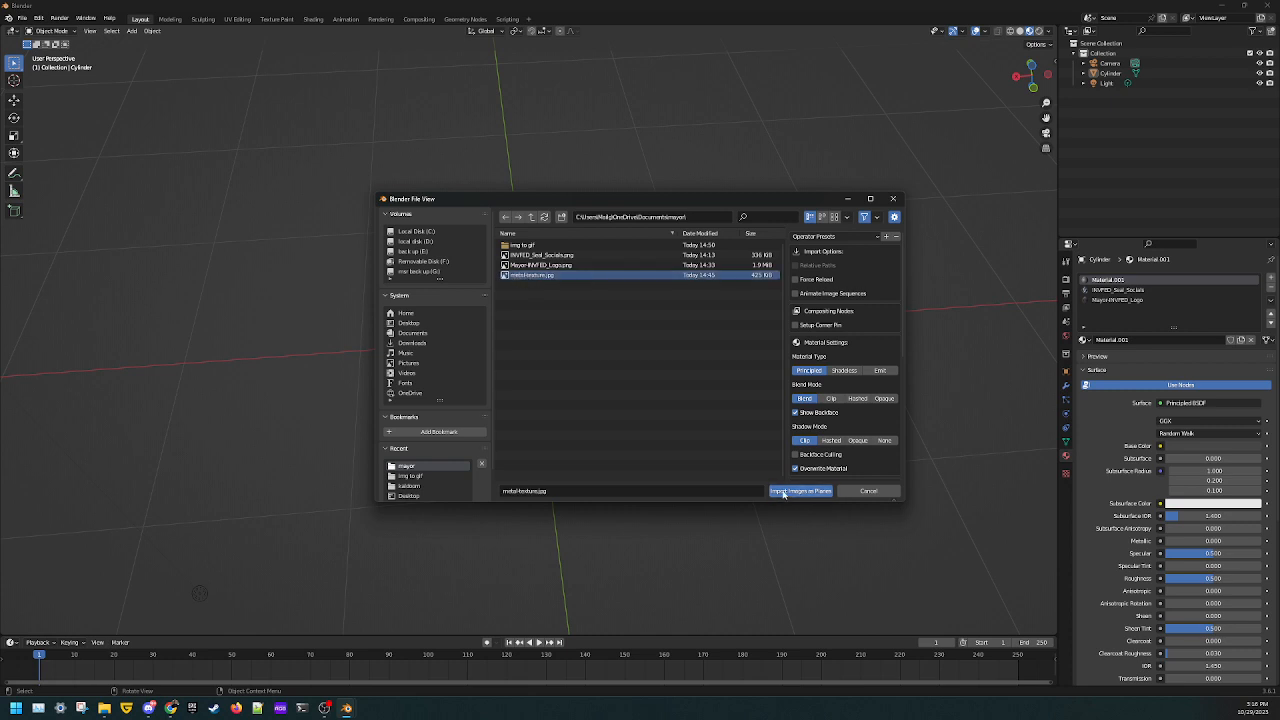
Step: Lay the metal-texture plane flat by setting its X and Z rotations to 0°
middle_click_drag(623, 454, 734, 417)
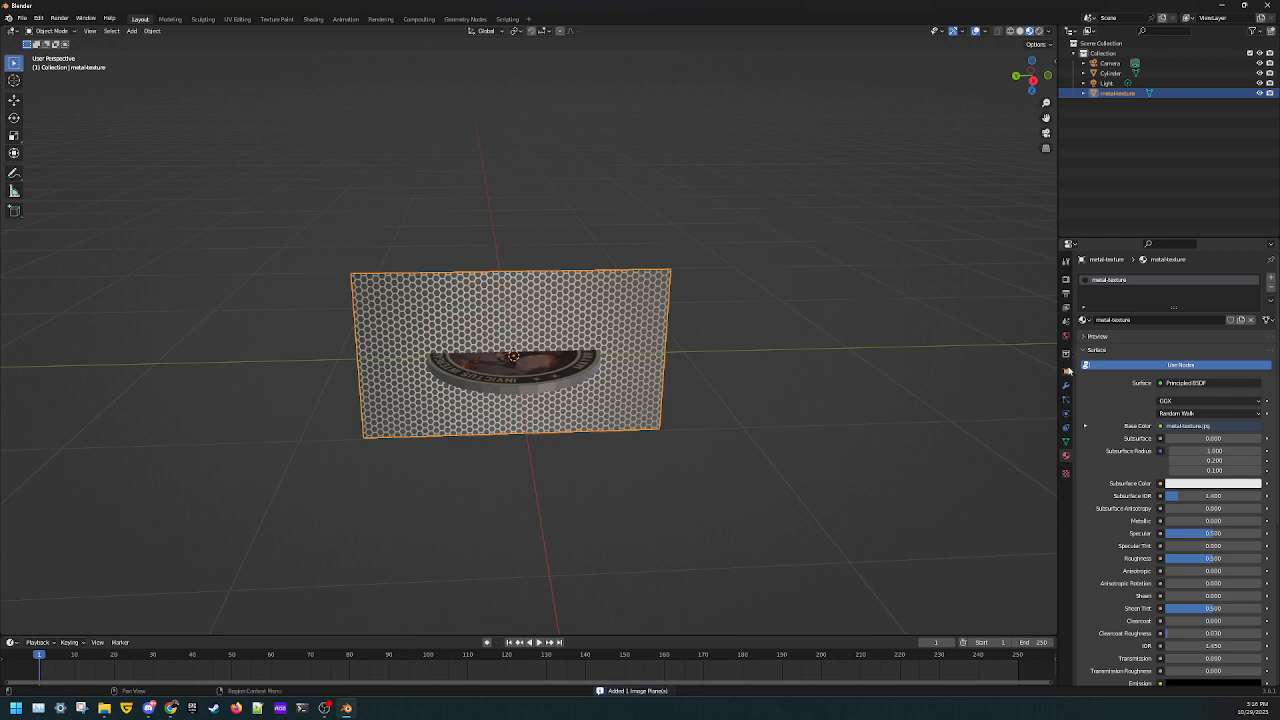
left_click(1066, 371)
double_click(1201, 361)
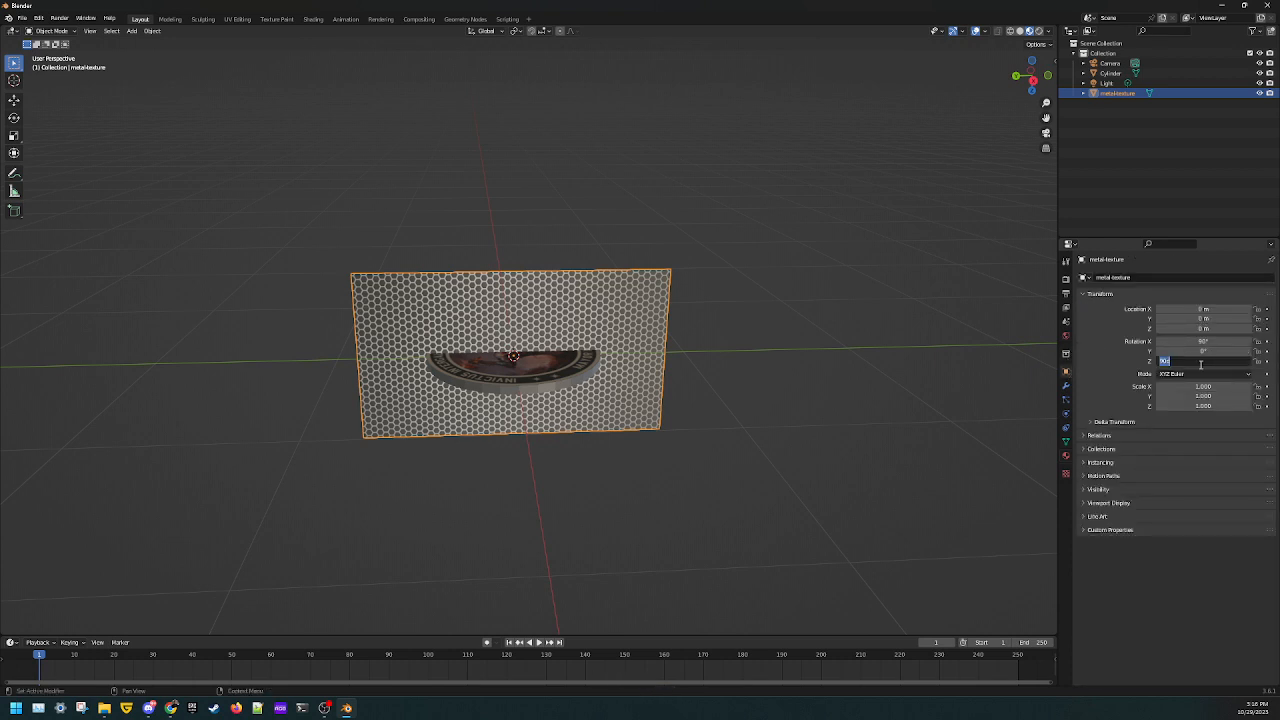
key("Return")
double_click(1202, 341)
type("0")
key("Return")
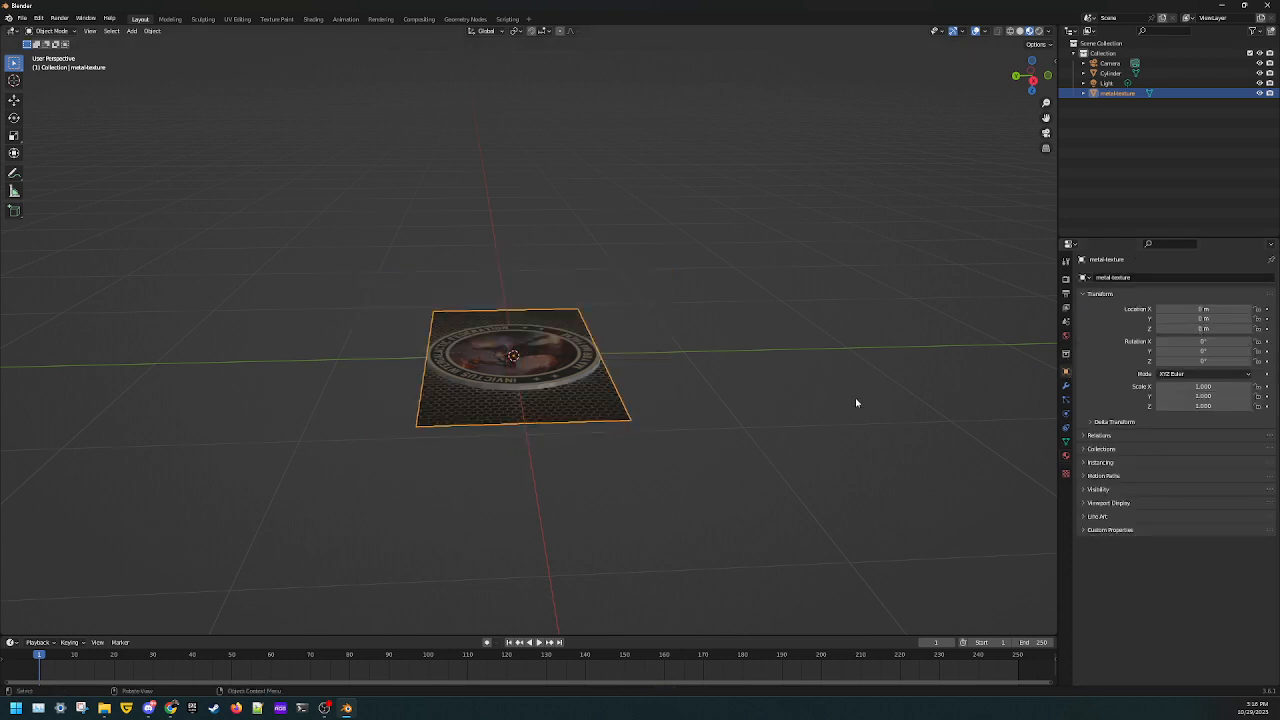
Step: Try Z locations of 5 m and 1 m for the metal-texture plane
middle_click_drag(826, 401, 677, 449)
double_click(1217, 329)
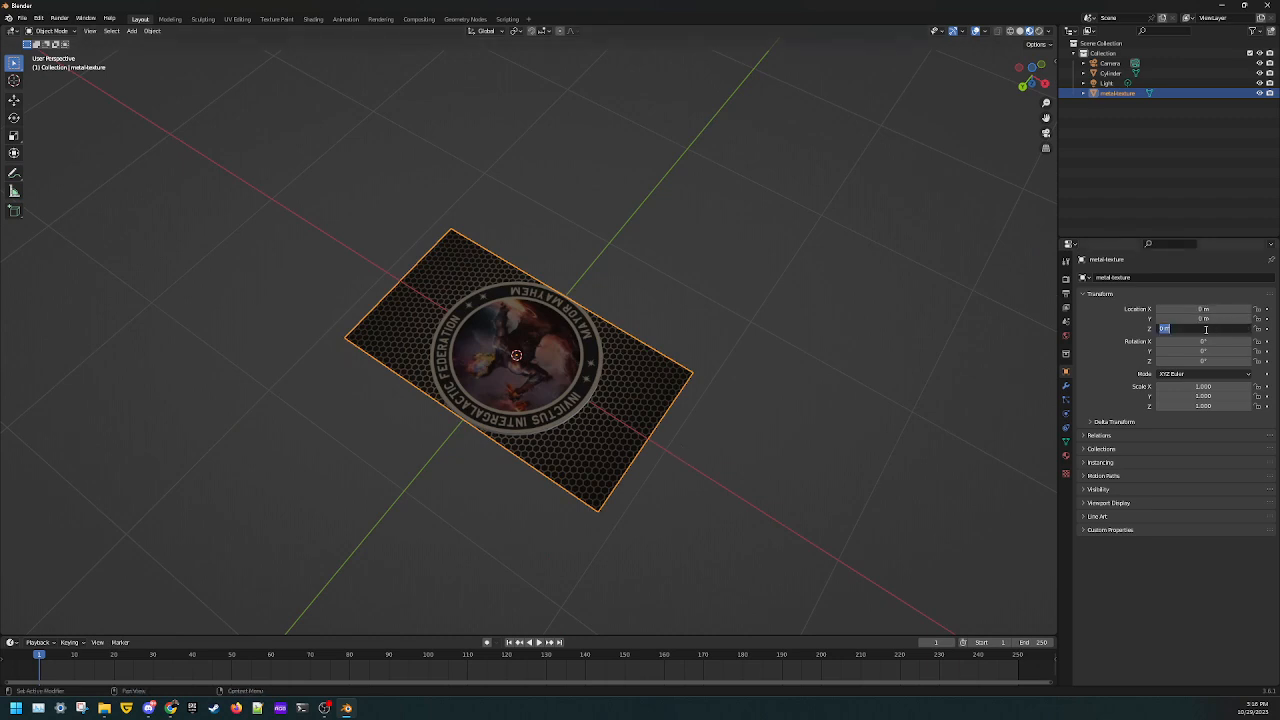
type("5")
key("Return")
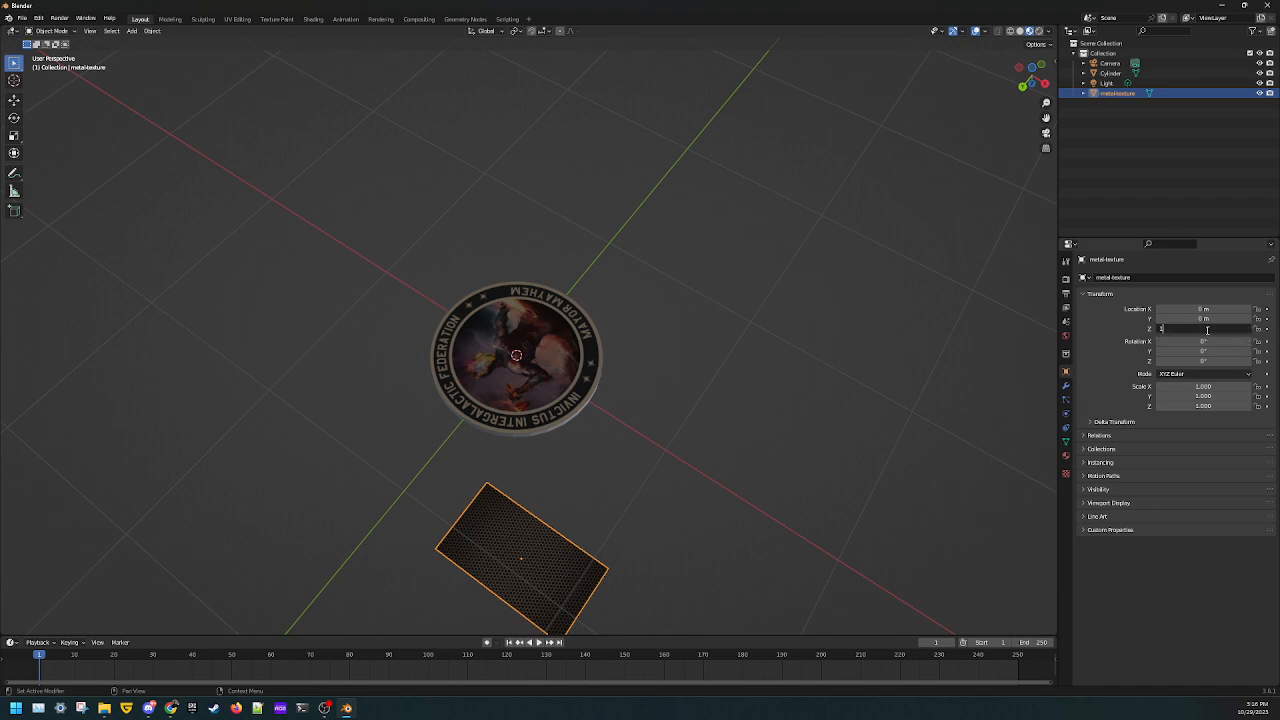
type("1")
key("Return")
middle_click_drag(1006, 331, 722, 311)
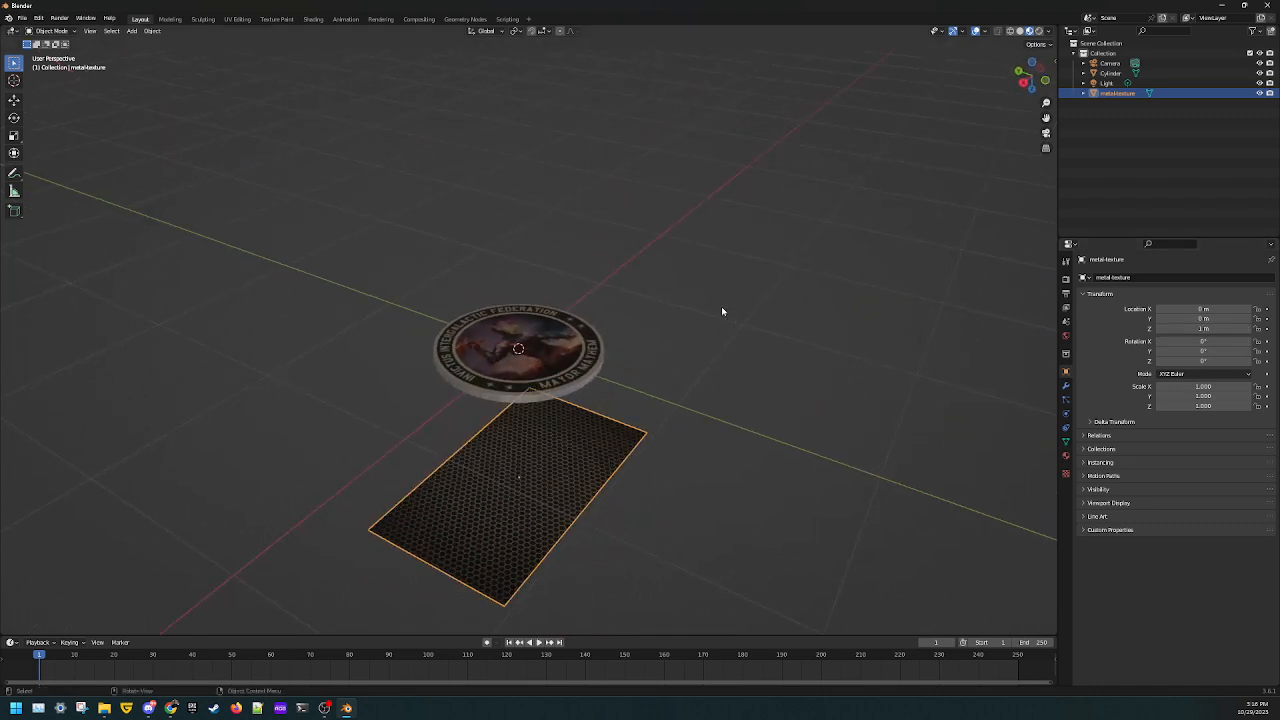
Step: Enlarge the metal-texture plane by setting its X and Y scale to 5, with the Z scale at 1
left_click(1205, 386)
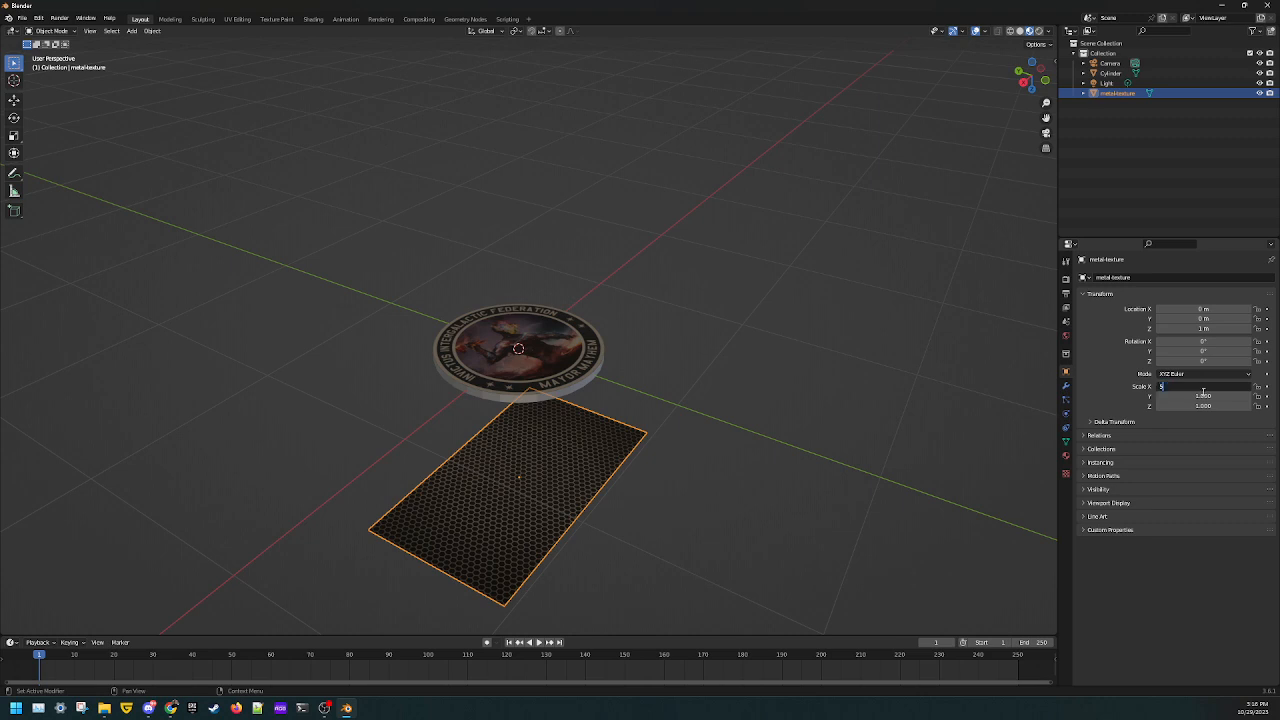
type("5")
key("Tab")
left_click(1201, 396)
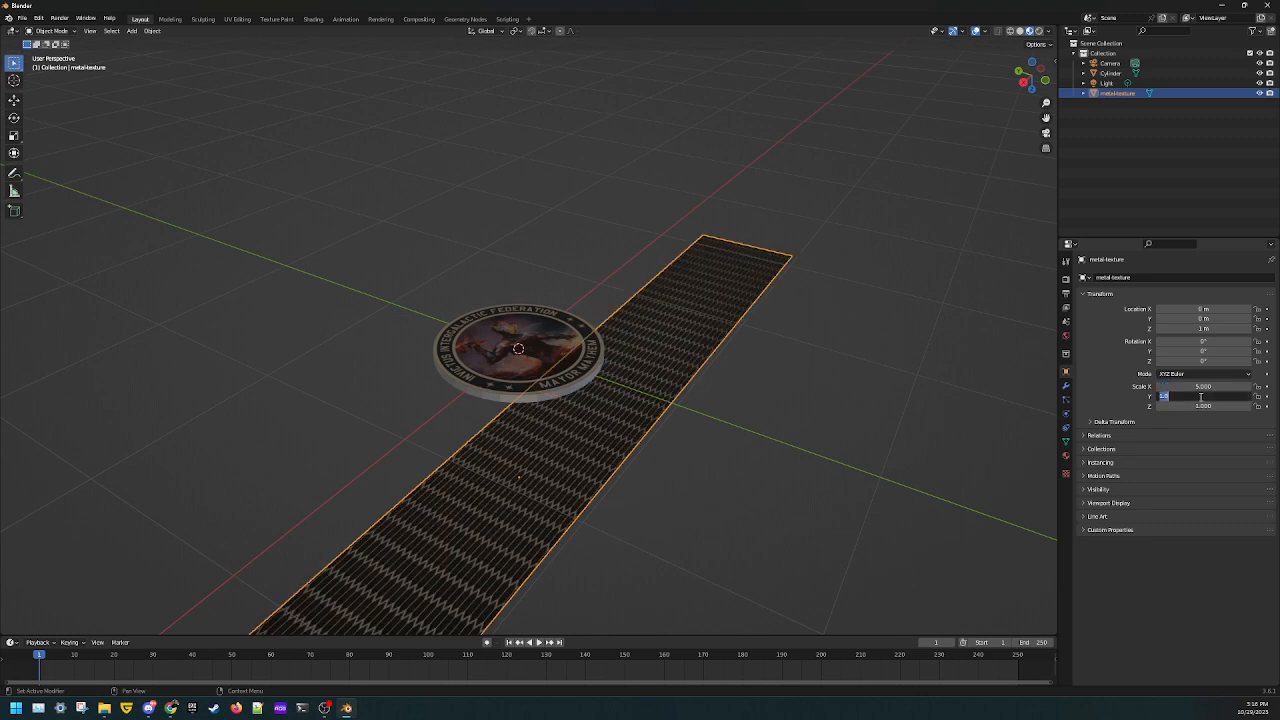
key("Return")
left_click(1199, 405)
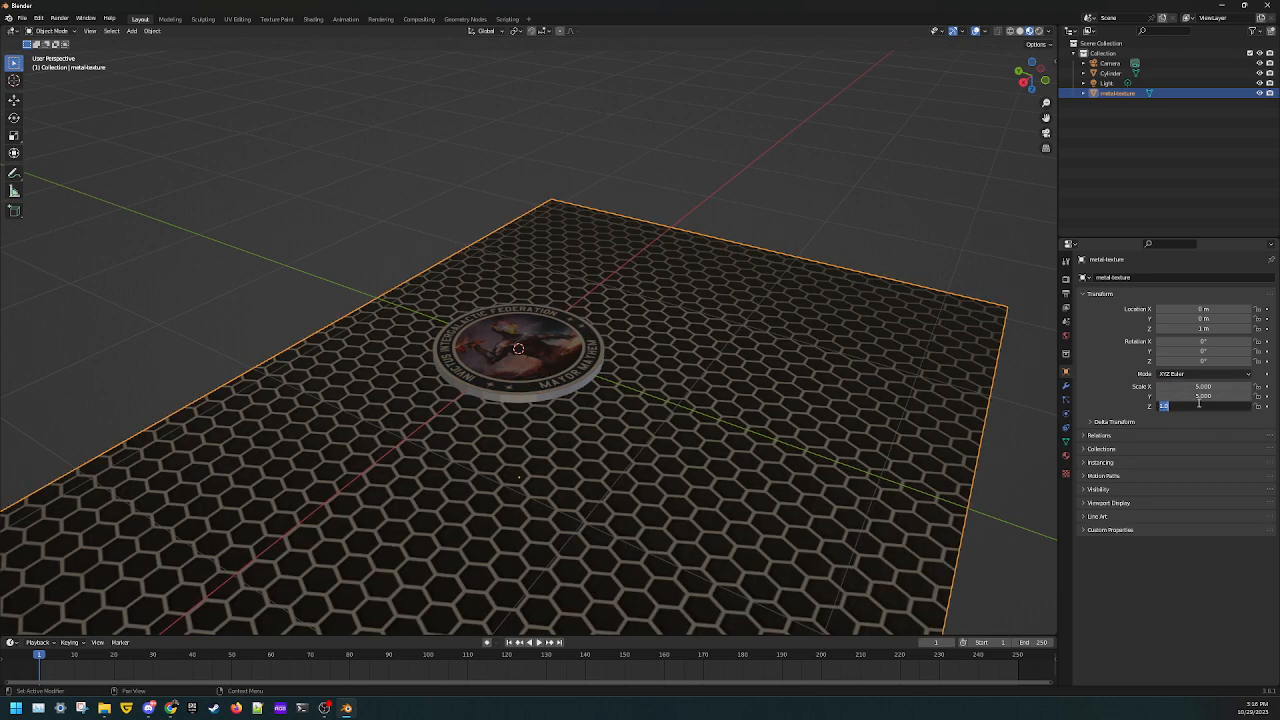
key("Return")
left_click(1183, 407)
type("1")
key("Return")
Step: Move the metal-texture plane to the seal's opposite side by setting its Z location to -1 m
middle_click_drag(714, 323, 651, 366)
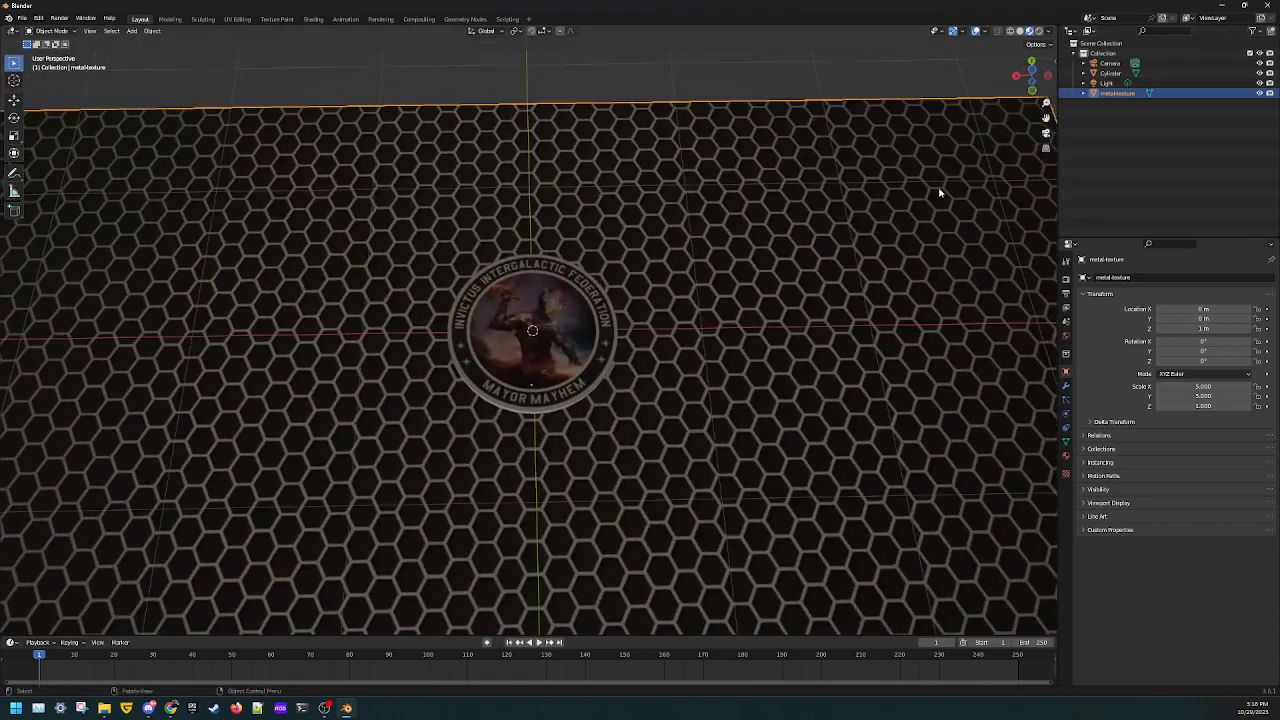
middle_click_drag(940, 192, 814, 134)
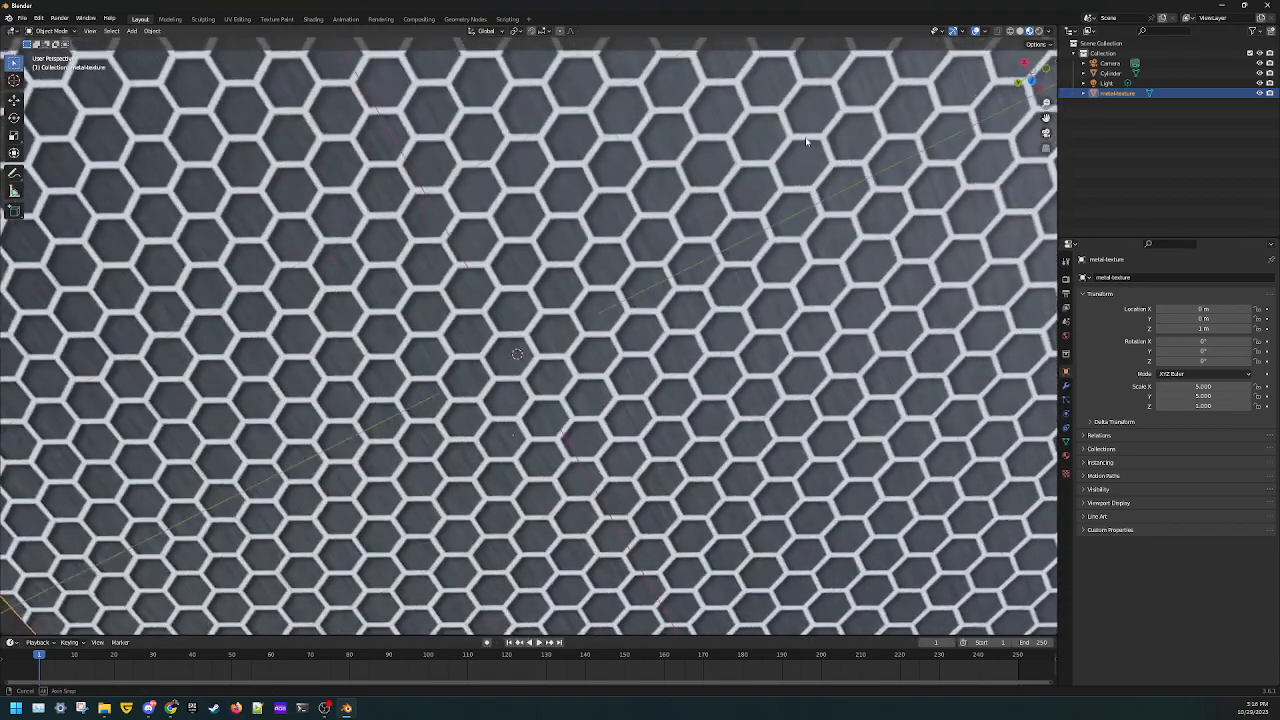
left_click(1217, 327)
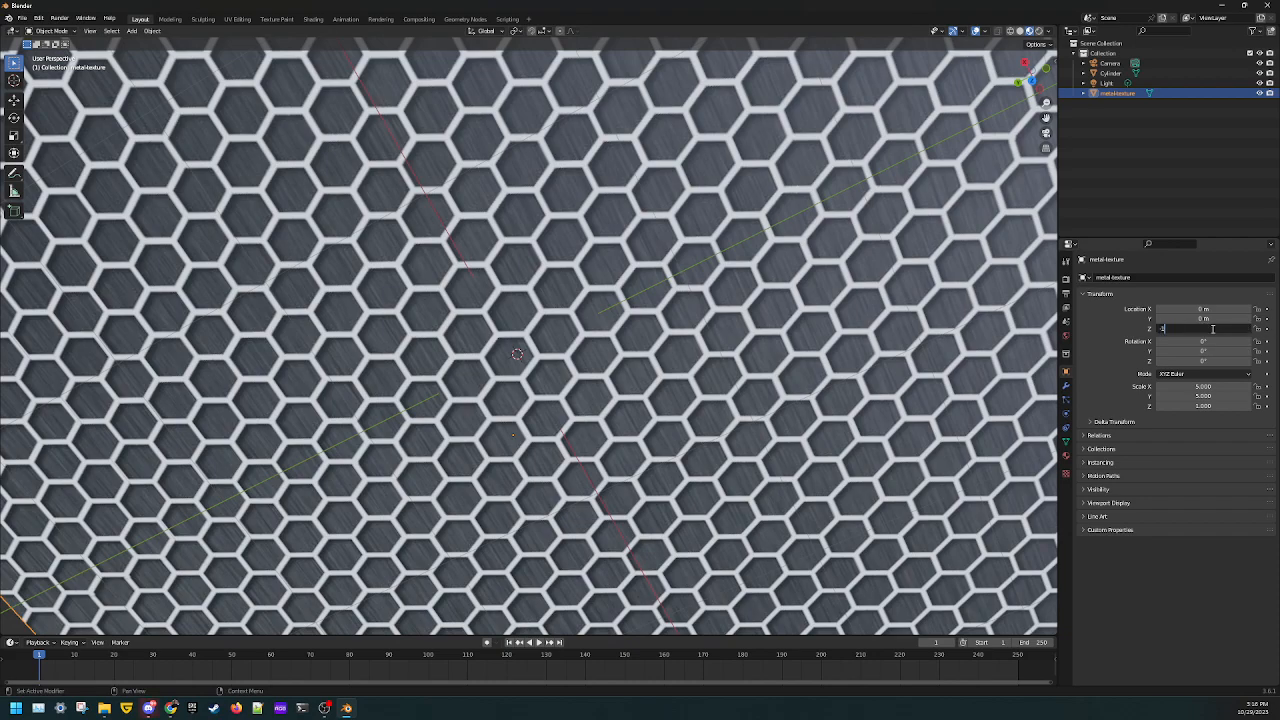
type("0")
key("Return")
Step: Set the camera's Z location to 5 m
middle_click_drag(642, 470, 605, 463)
scroll(605, 463, "down", 9)
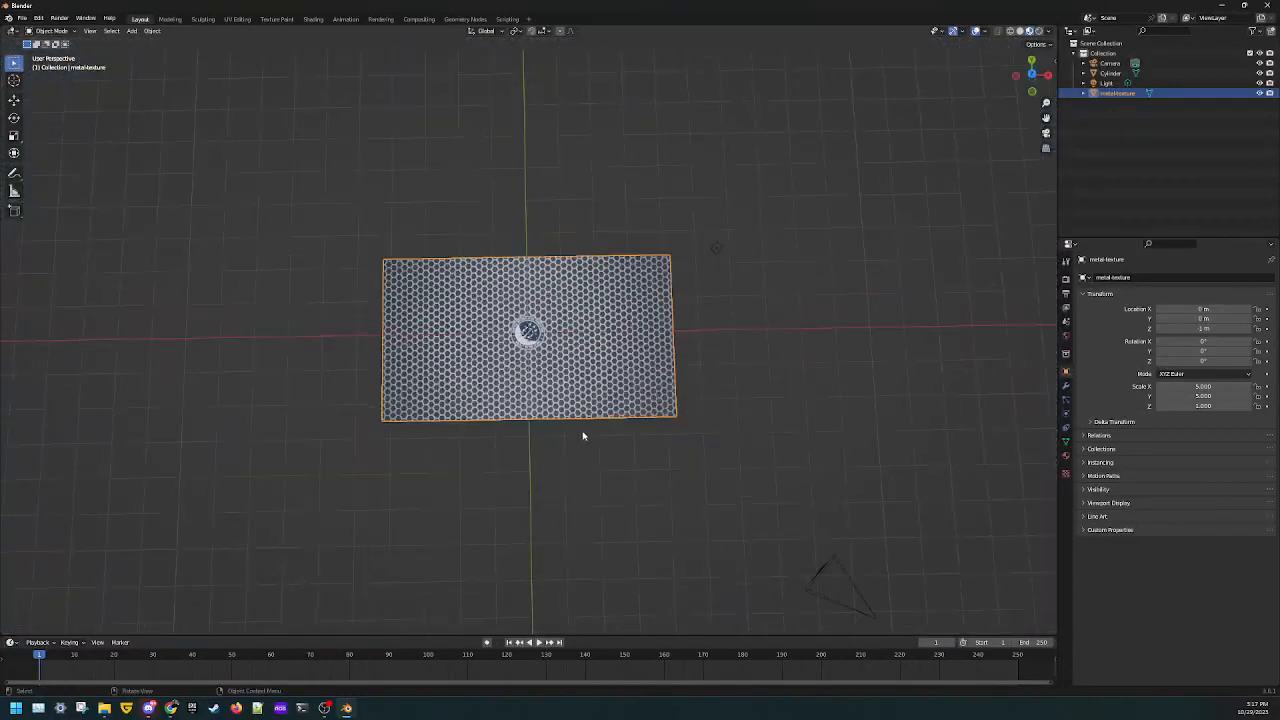
scroll(521, 376, "up", 1)
middle_click_drag(521, 376, 528, 385)
scroll(528, 385, "down", 1)
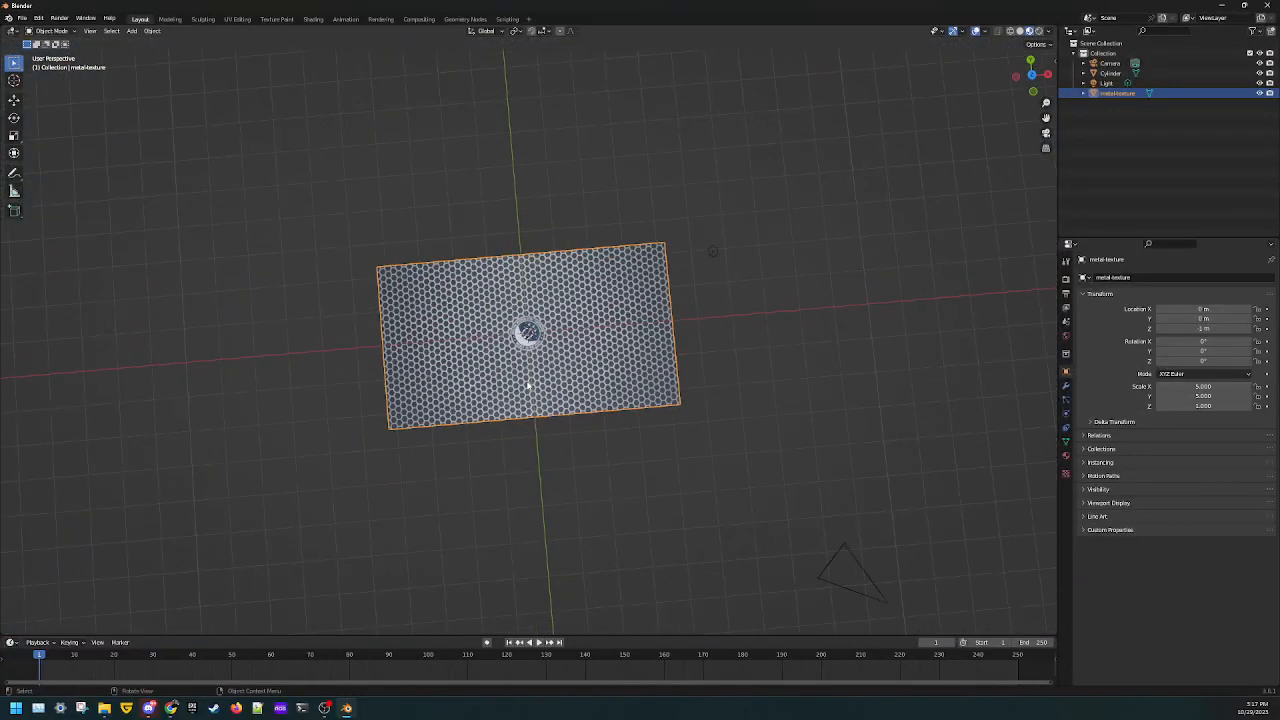
left_click(1112, 63)
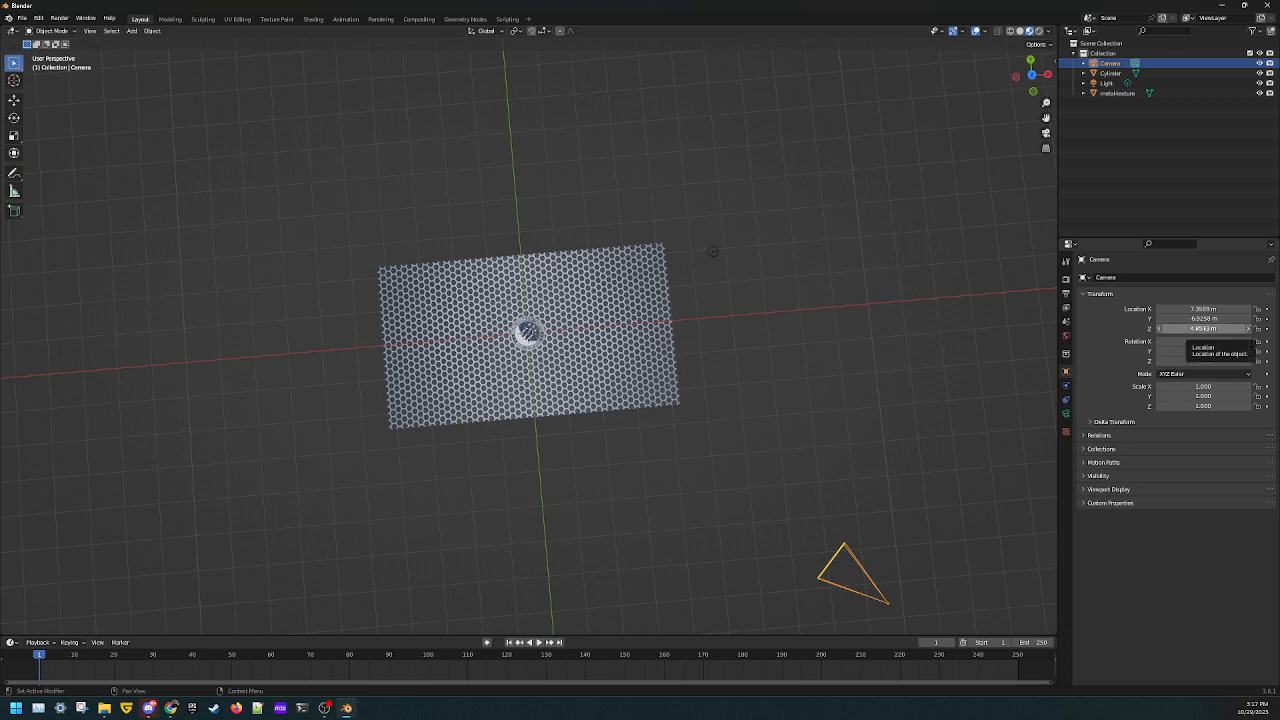
left_click(1192, 328)
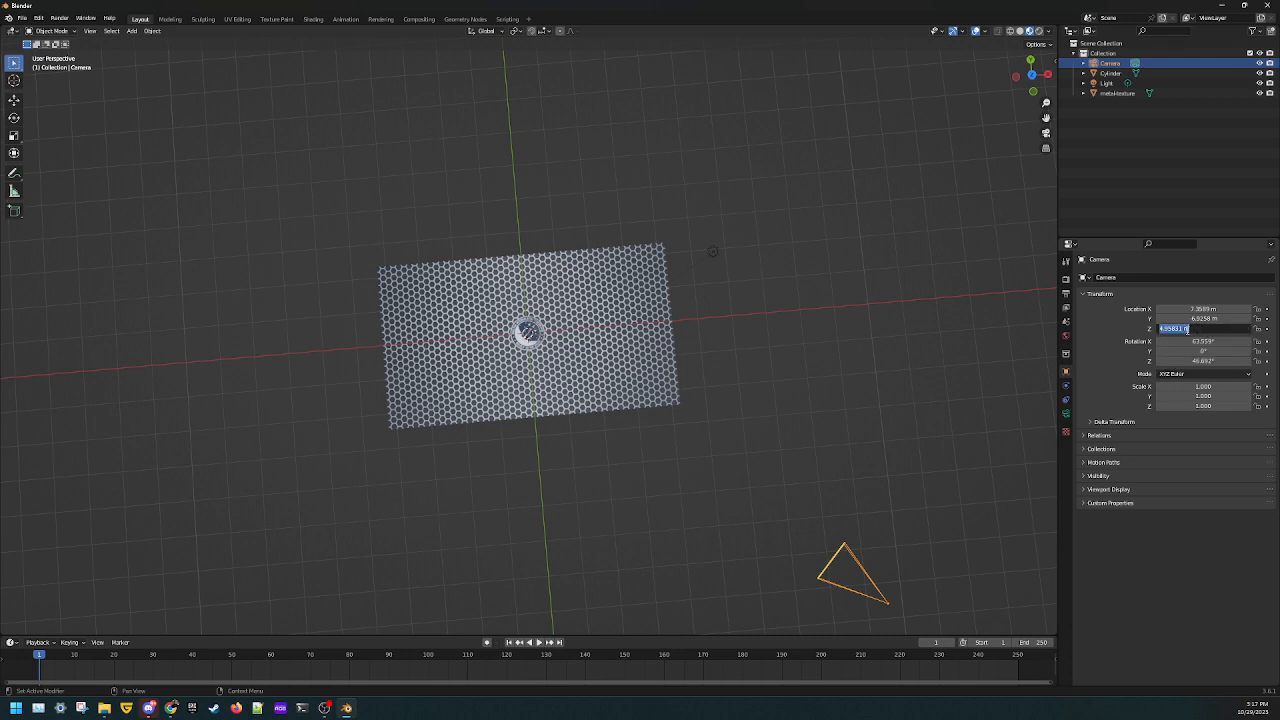
type("5")
key("Return")
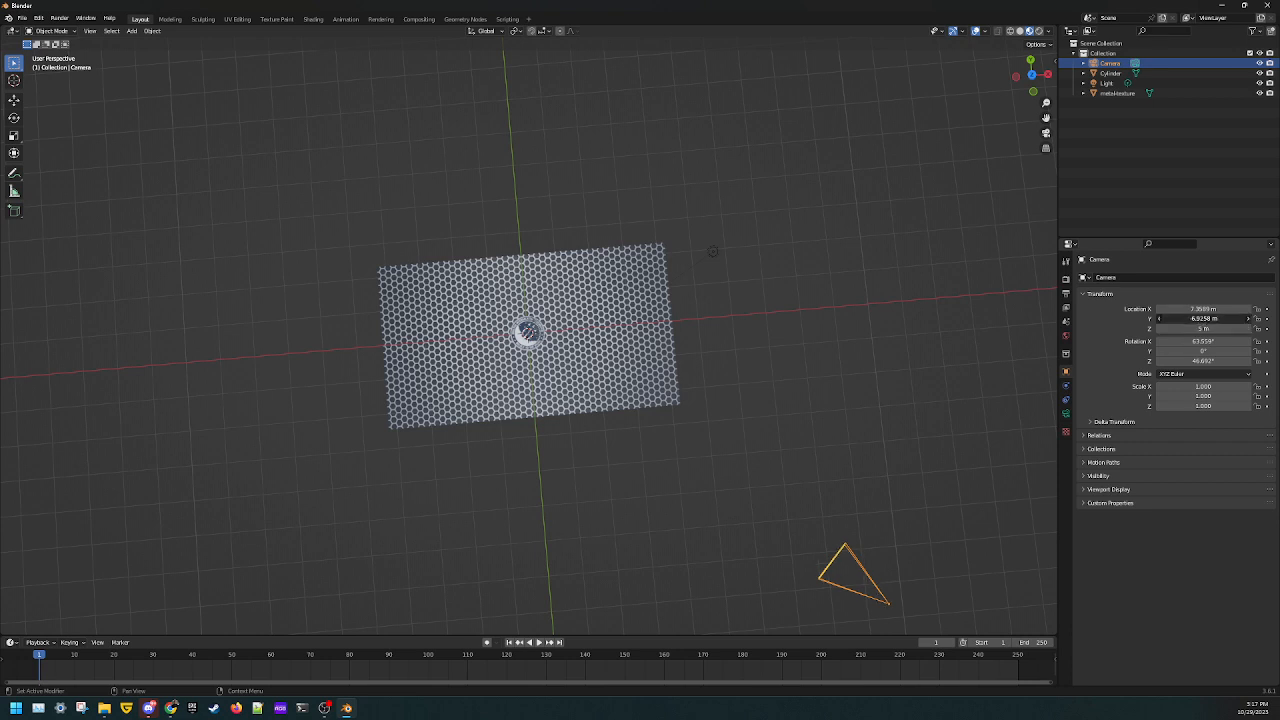
Step: Centre the camera over the coin by setting its X and Y locations to 0 m
left_click(1203, 319)
type("0")
key("Return")
left_click(1203, 309)
type("0")
key("Return")
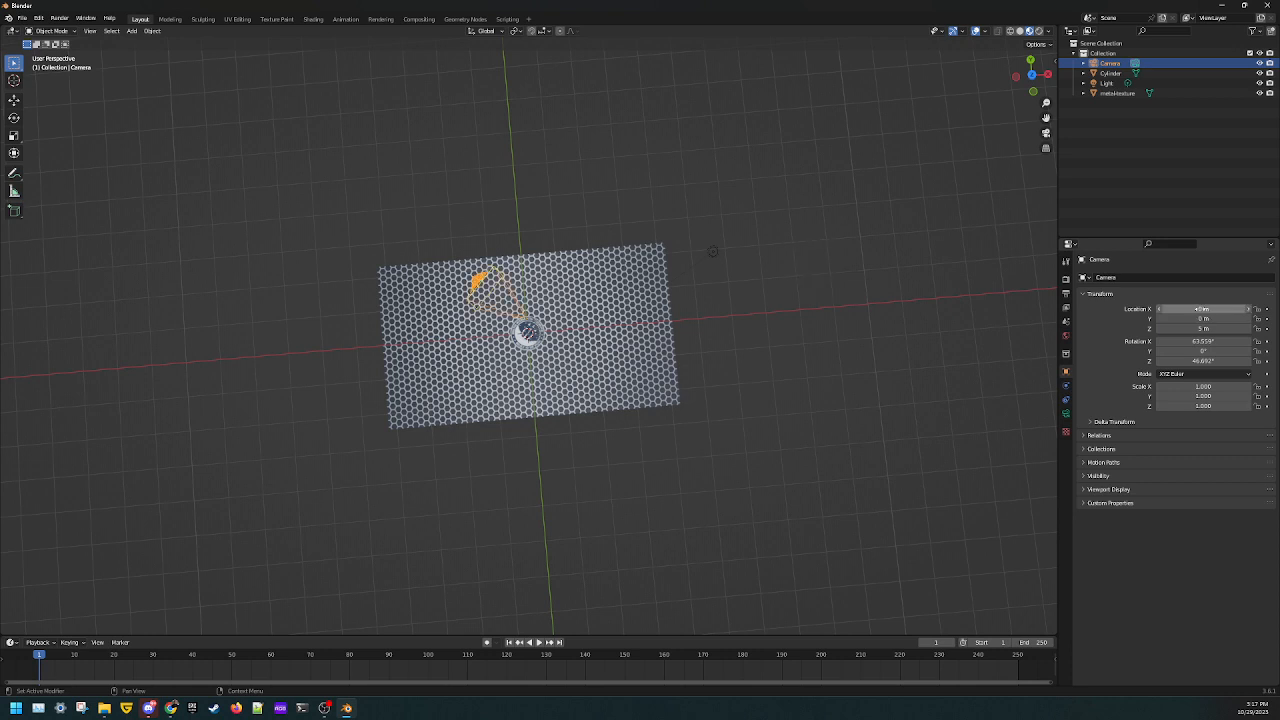
Step: Aim the camera straight down by setting its X and Z rotations to 0°
left_click(1200, 341)
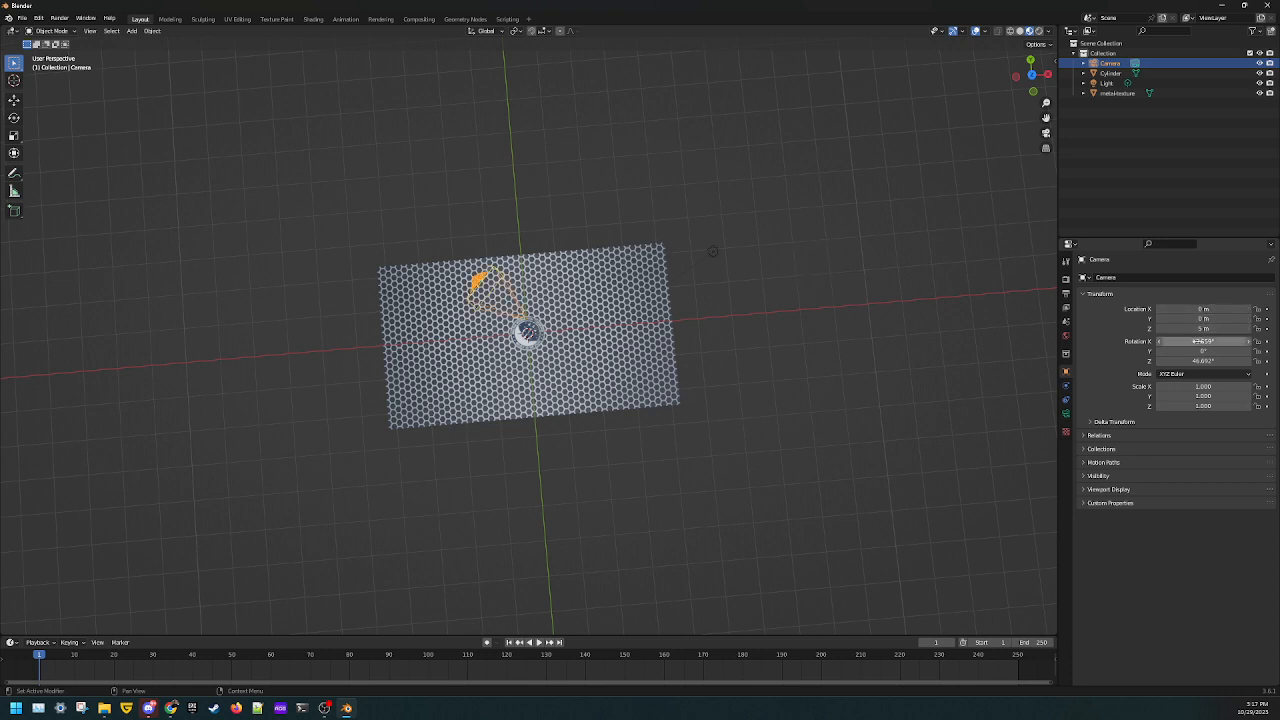
type("0")
key("Return")
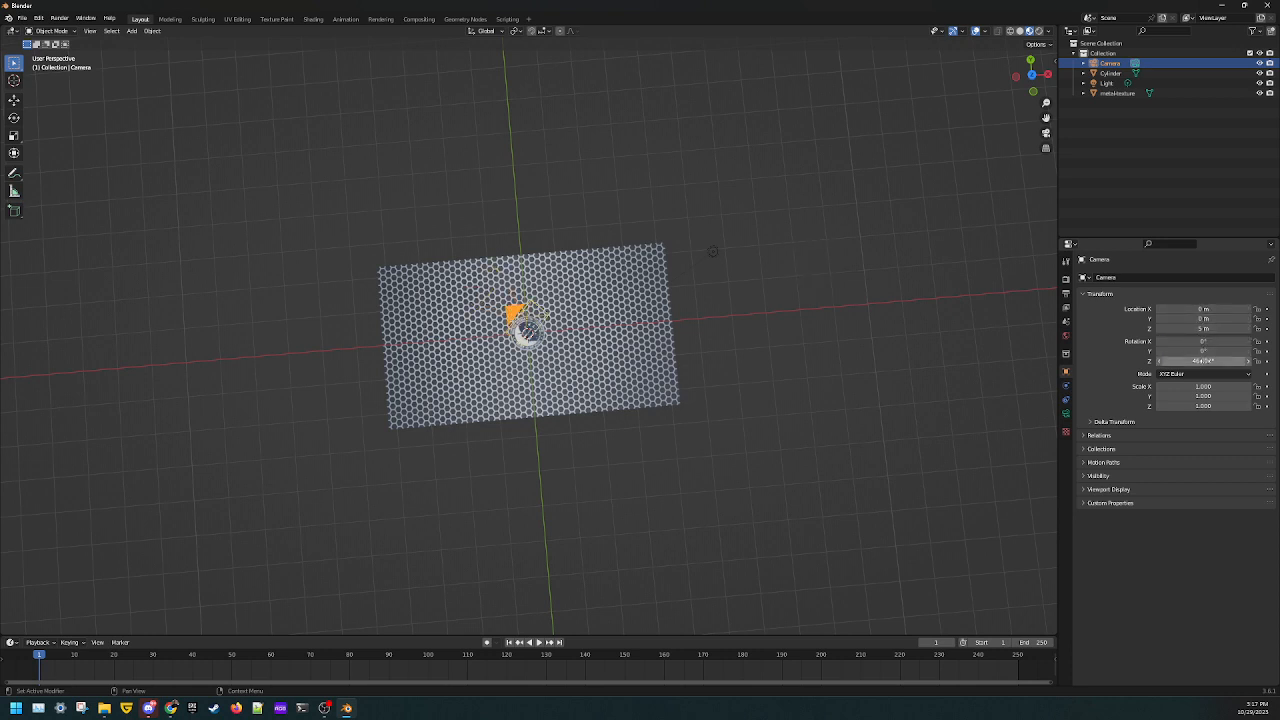
left_click(1203, 361)
type("0")
key("Return")
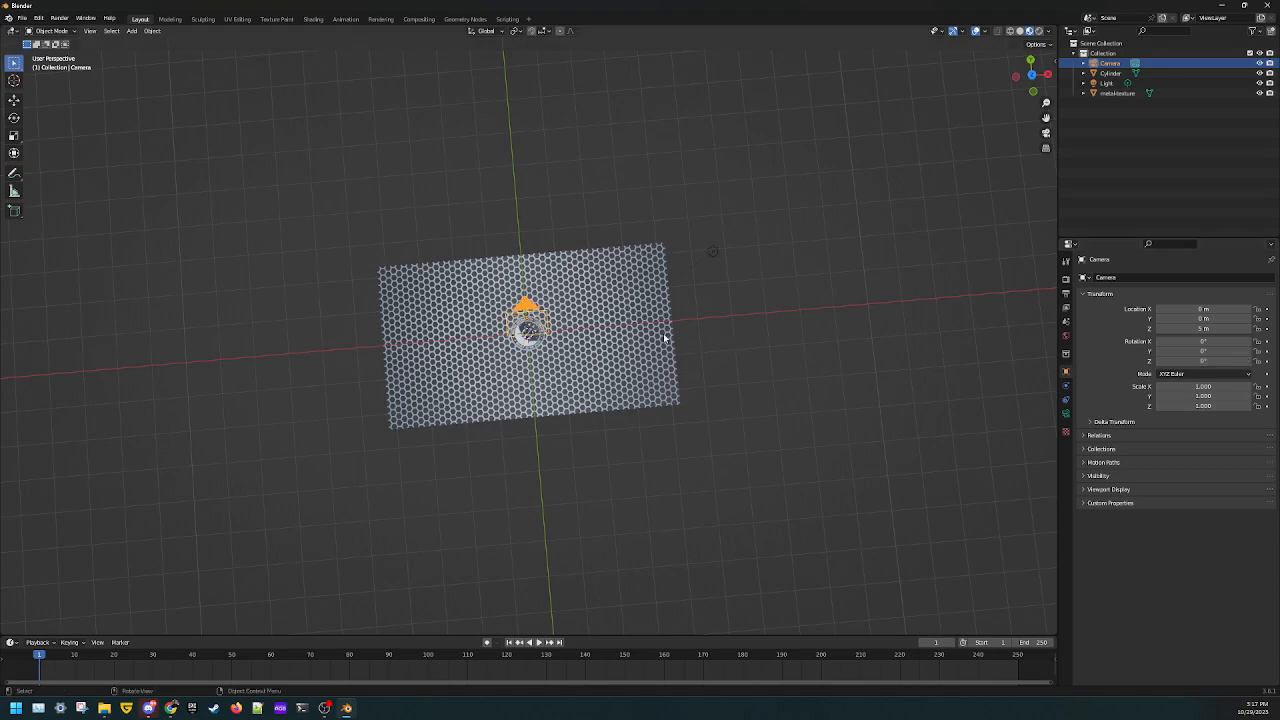
Step: Switch the viewport to the camera view and enlarge the timeline area upward
scroll(707, 265, "up", 4)
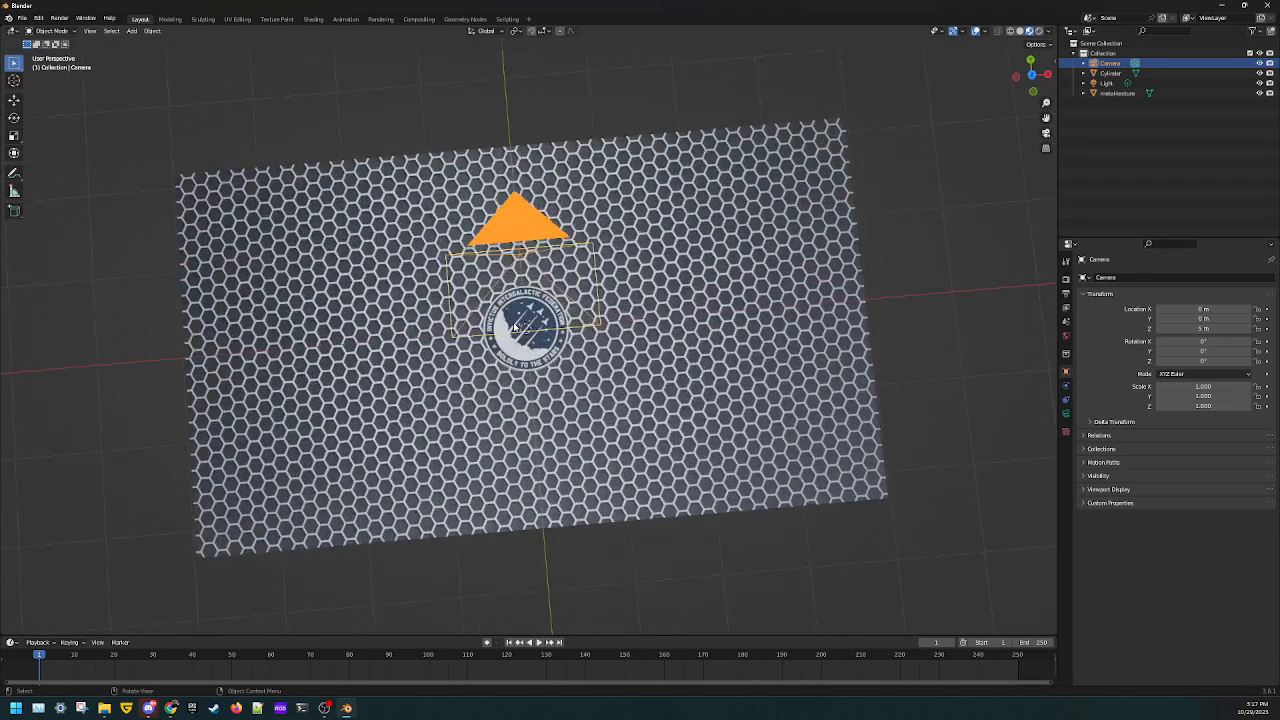
middle_click_drag(512, 334, 512, 320)
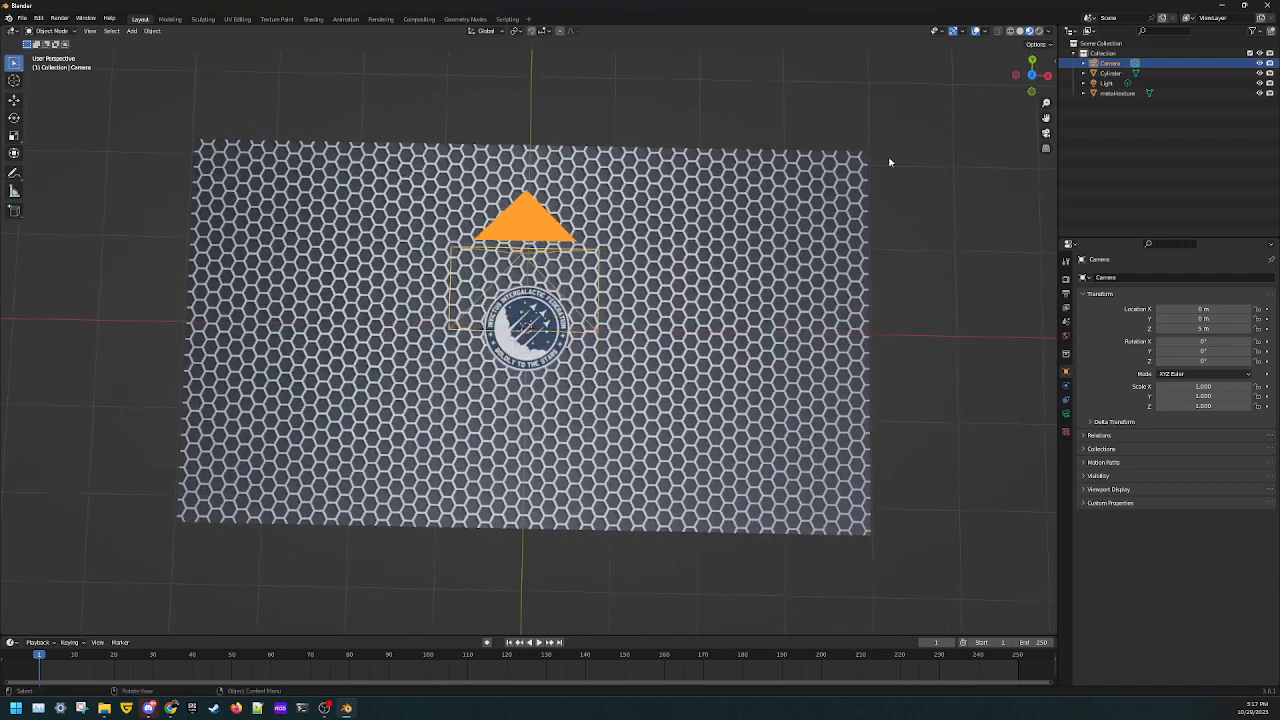
left_click(1046, 136)
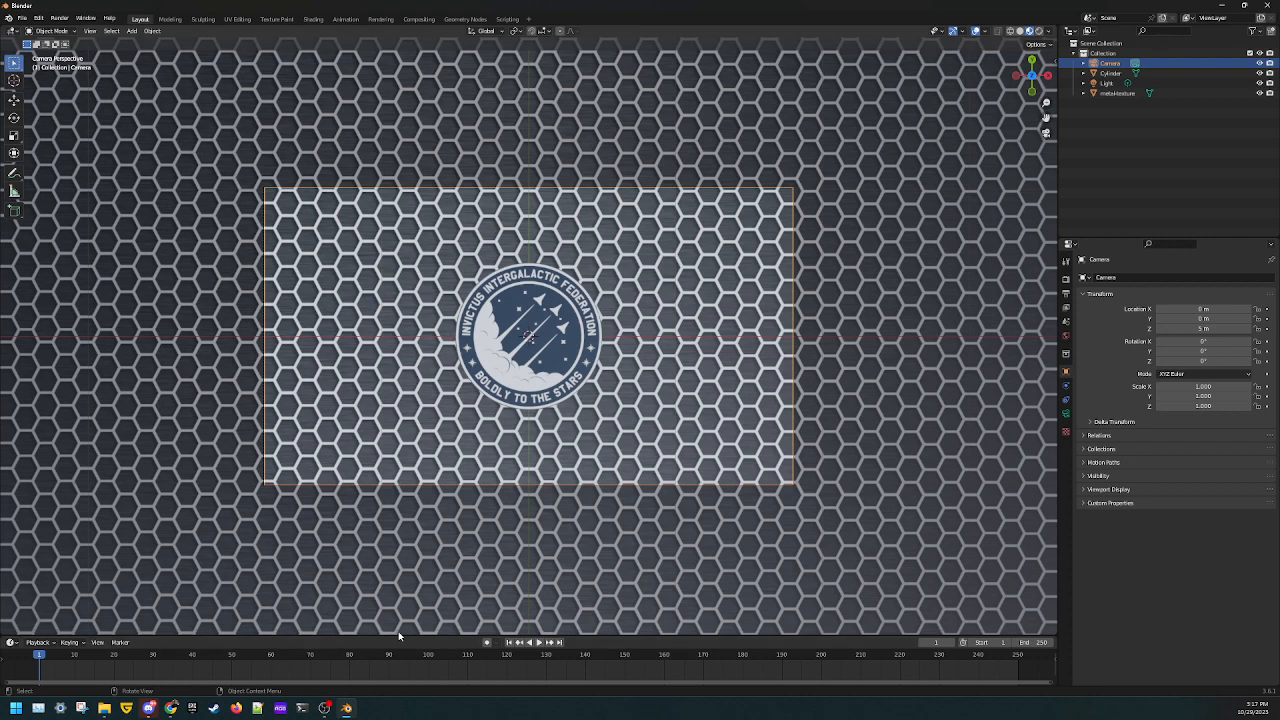
left_click_drag(404, 635, 368, 473)
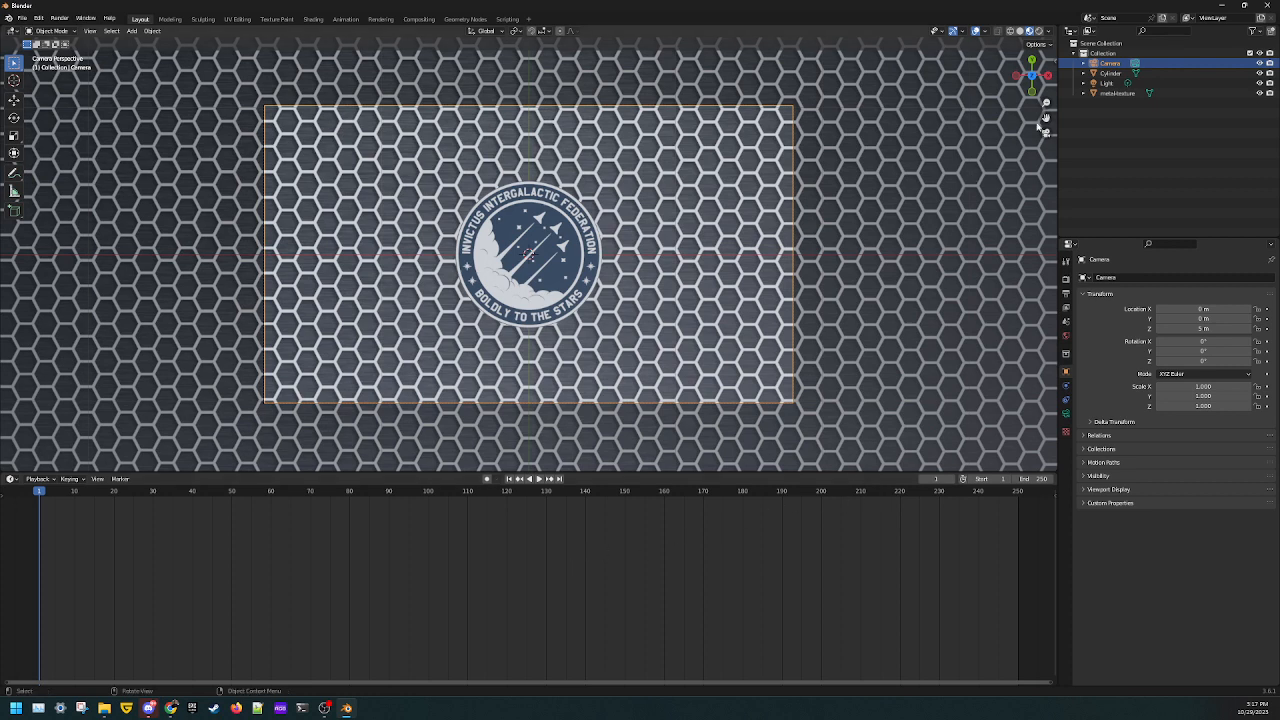
Step: Select the coin's Cylinder object, expand its mesh and materials in the outliner, and show its object transform properties
left_click(1118, 93)
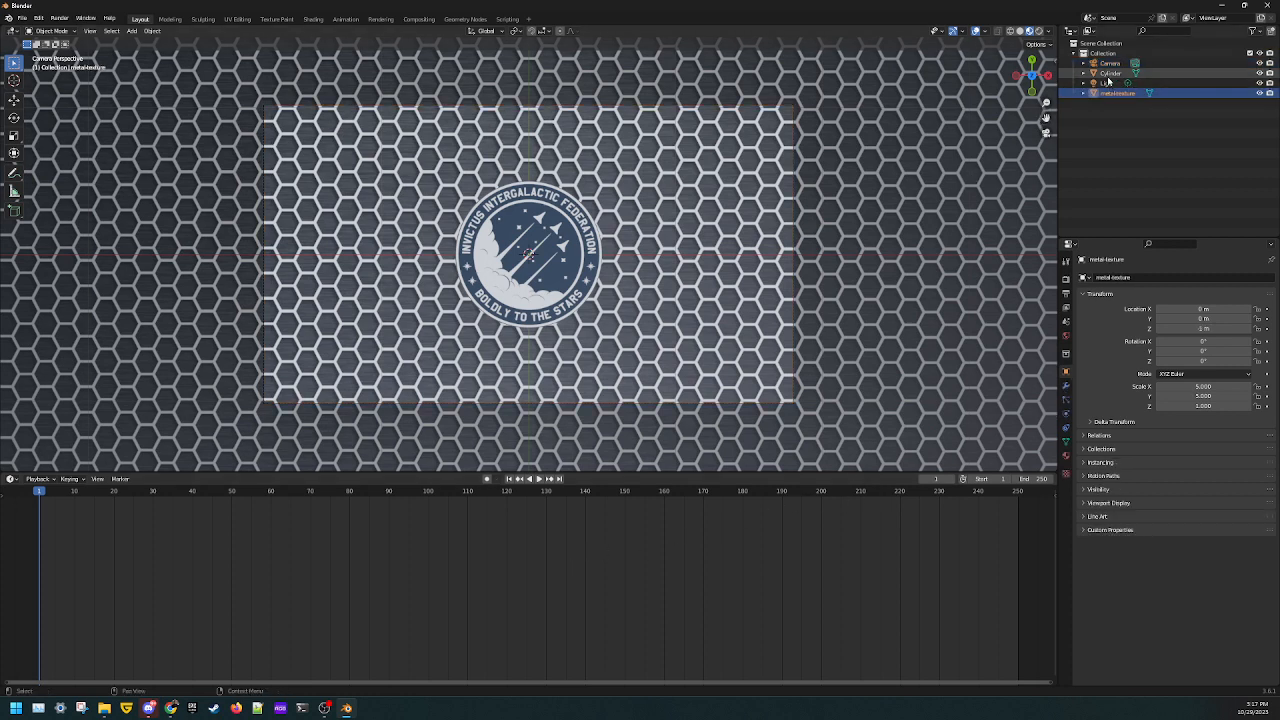
left_click(1108, 74)
left_click(1083, 74)
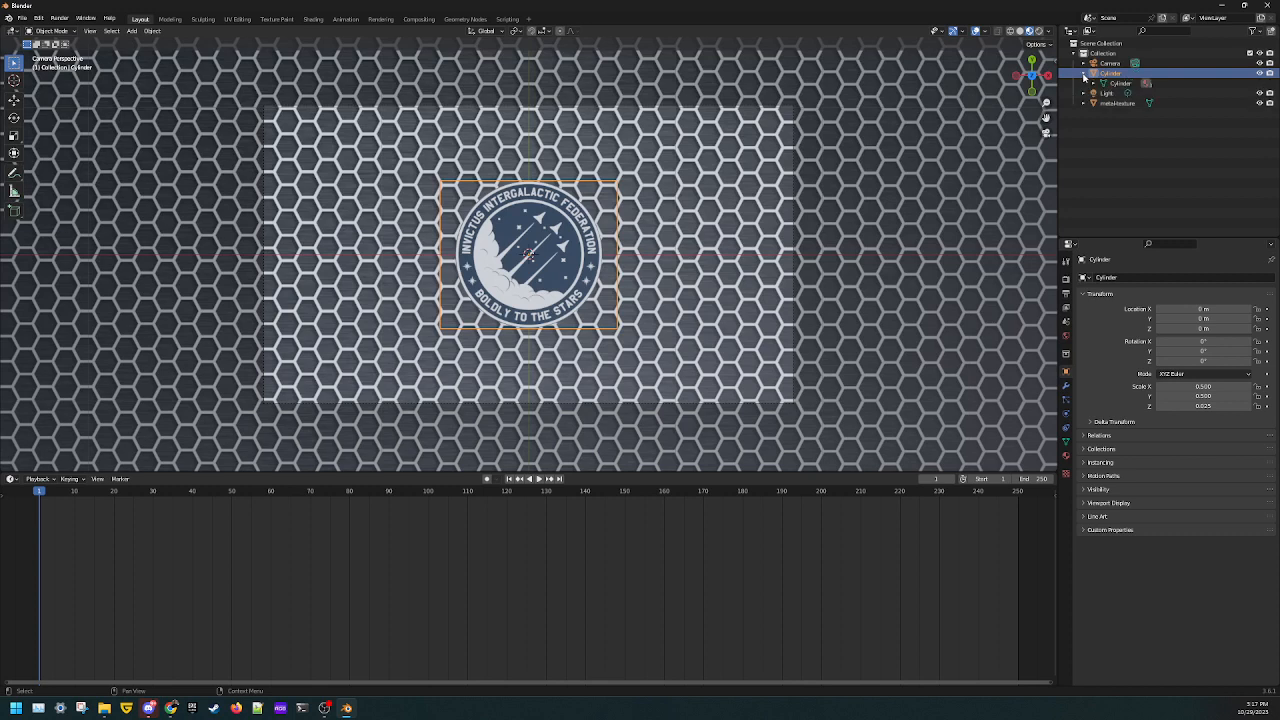
left_click(1107, 84)
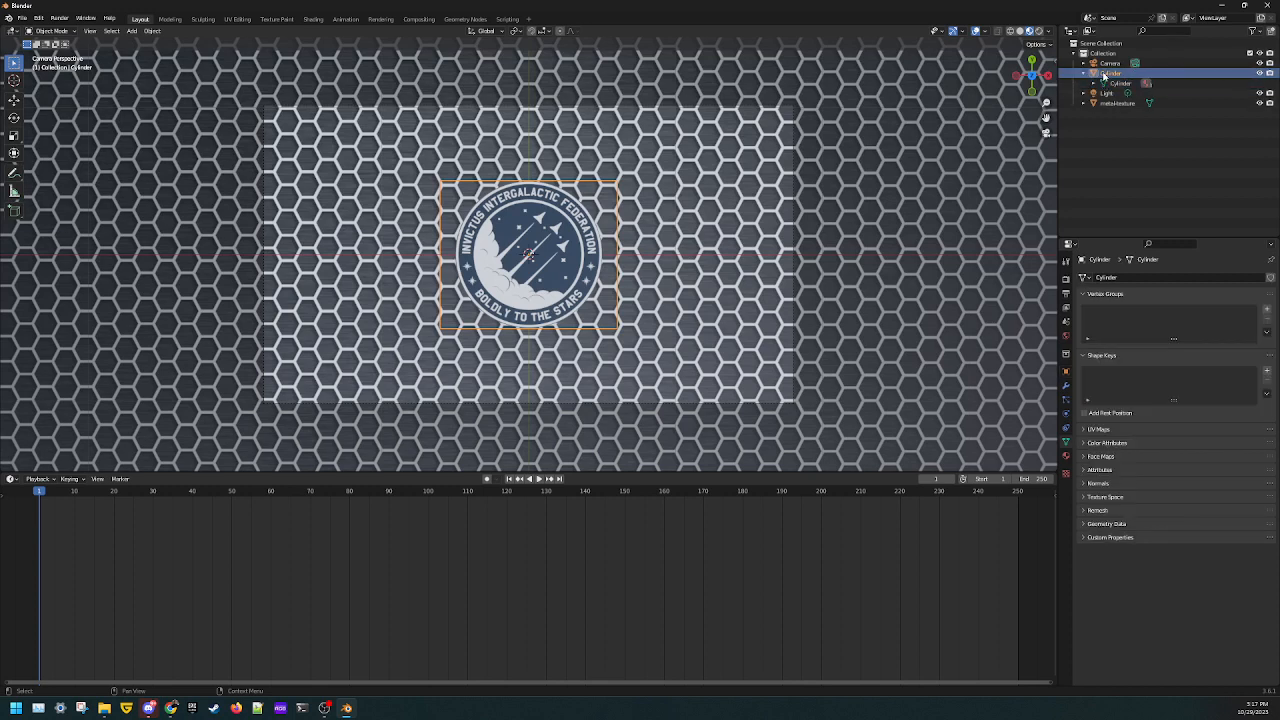
left_click(1094, 83)
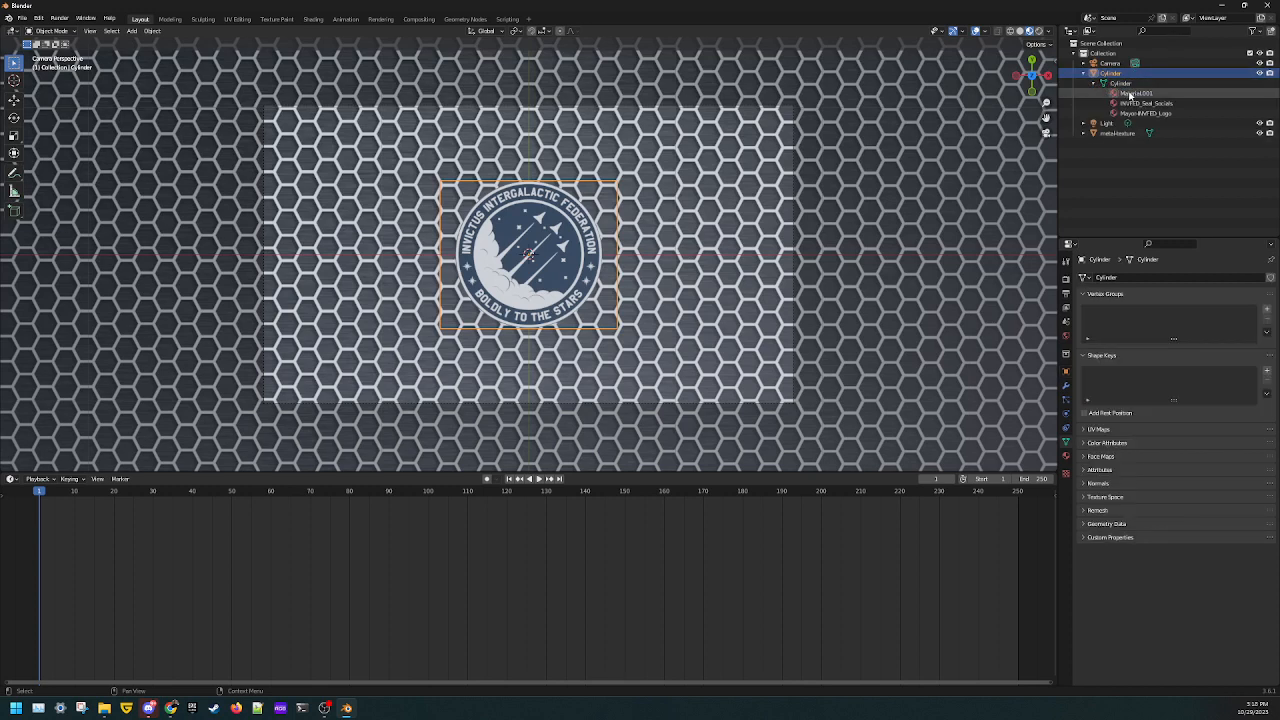
left_click(633, 270)
left_click(571, 287)
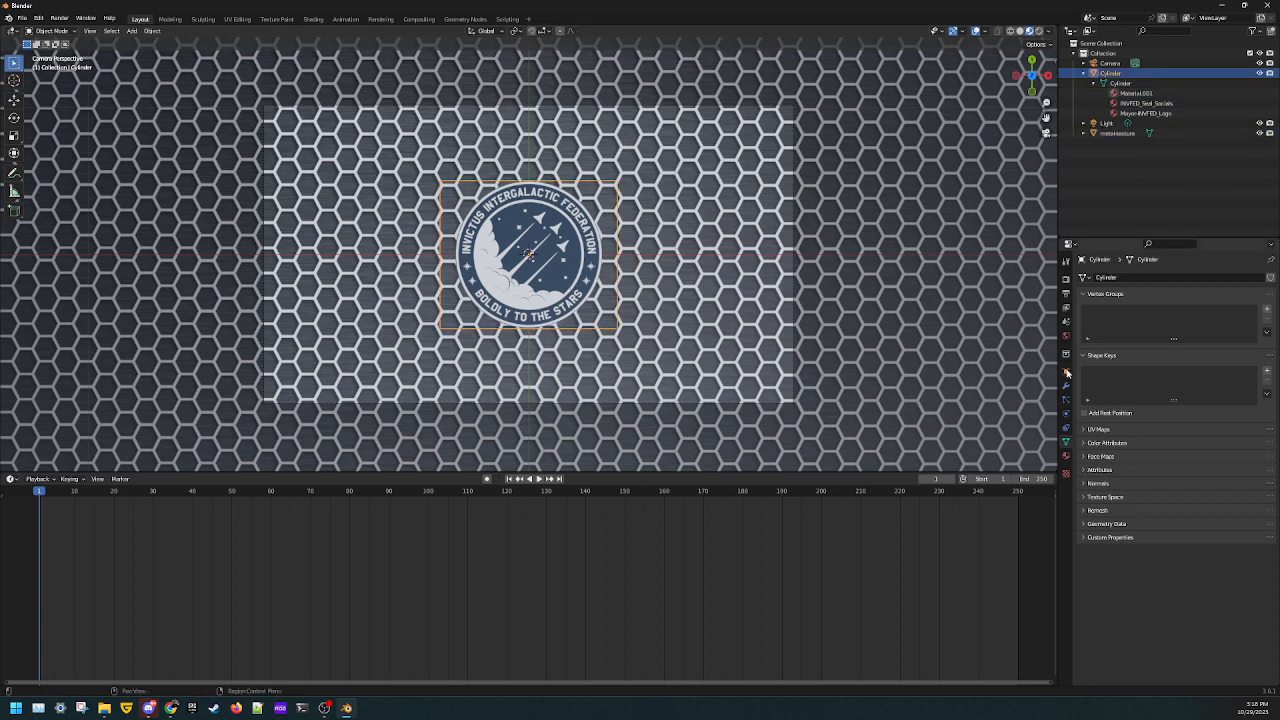
left_click(1066, 371)
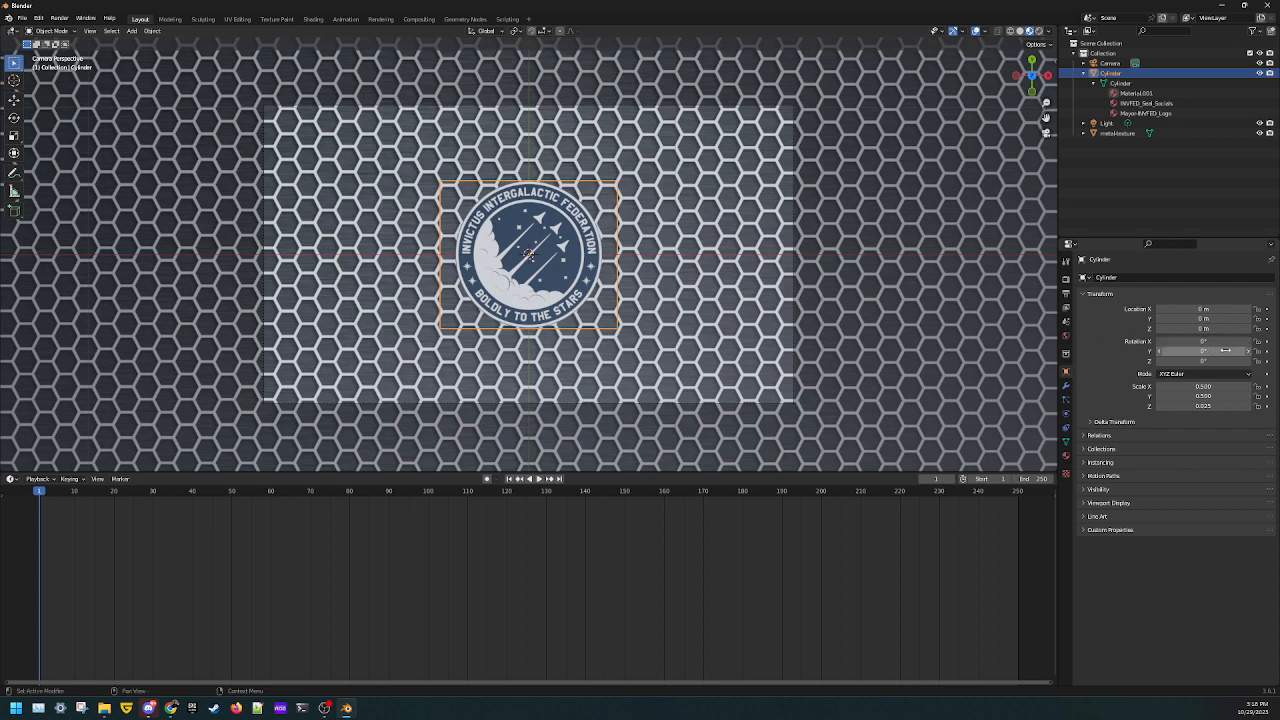
Step: Try Y rotations of 45°, 90° and 180° on the coin to preview its flip to the Mayor Mayhem side
left_click_drag(1188, 352, 1181, 354)
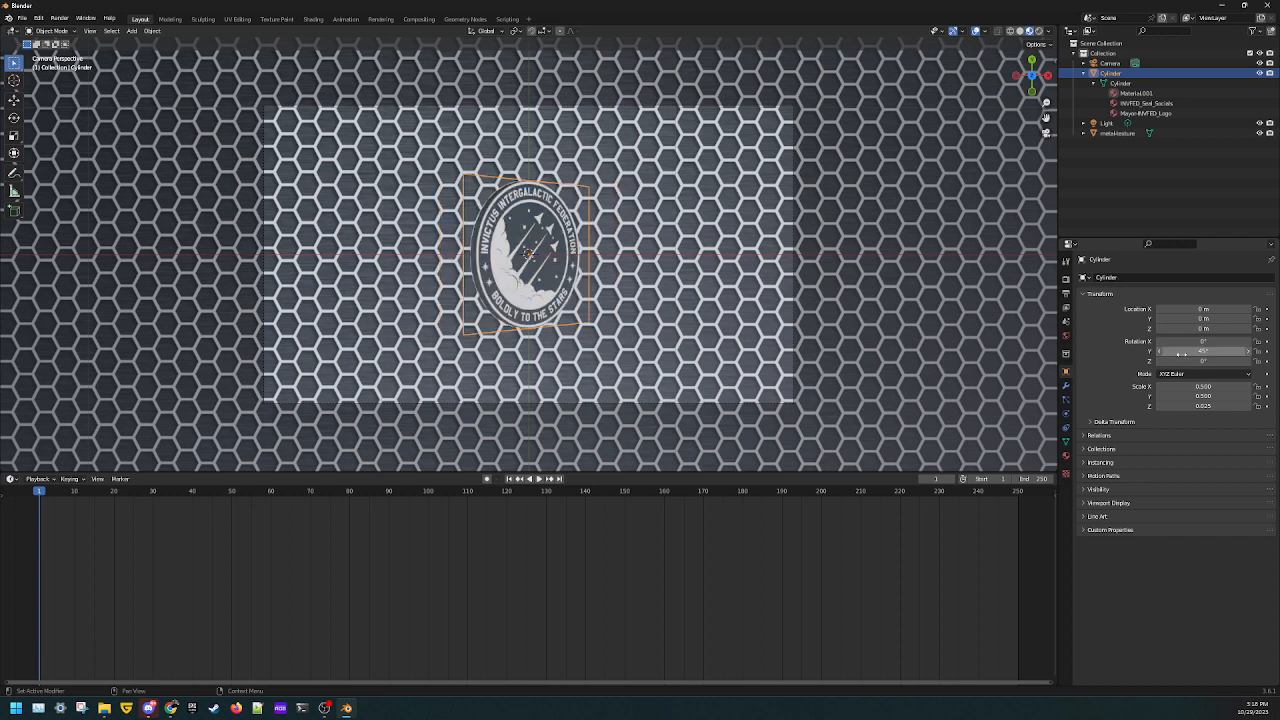
left_click(1202, 352)
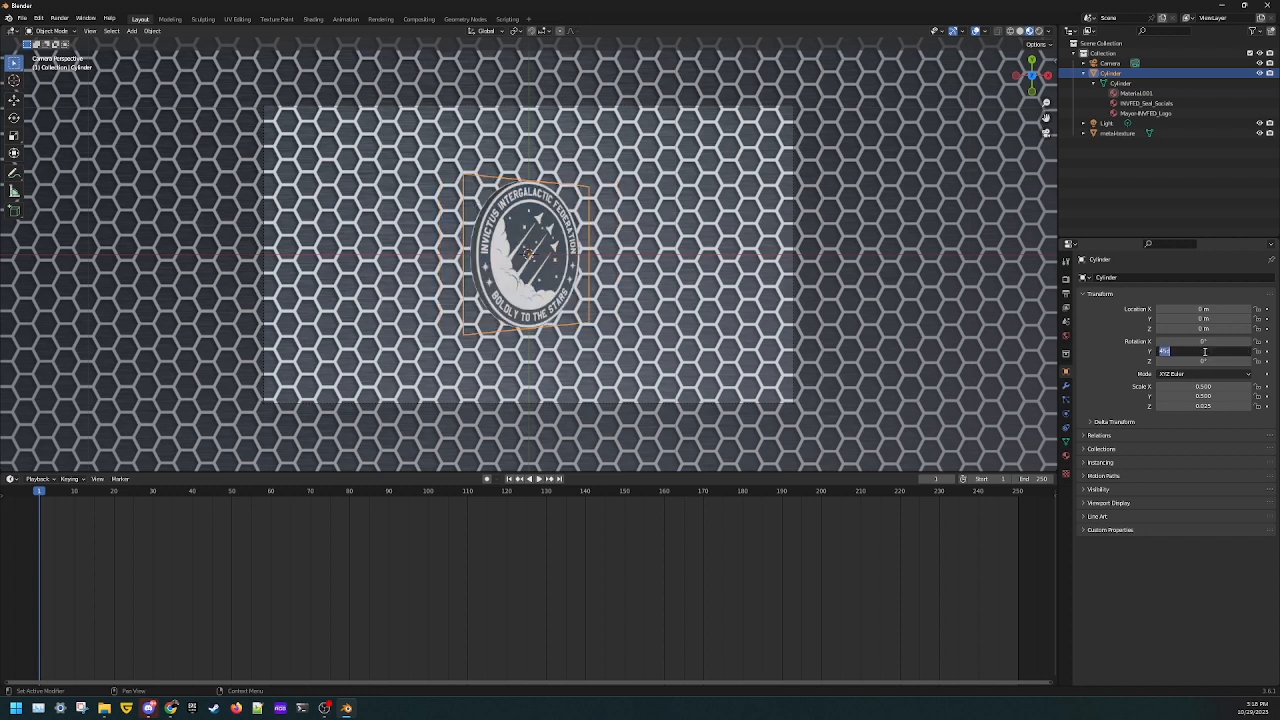
type("90")
key("Return")
left_click(1203, 351)
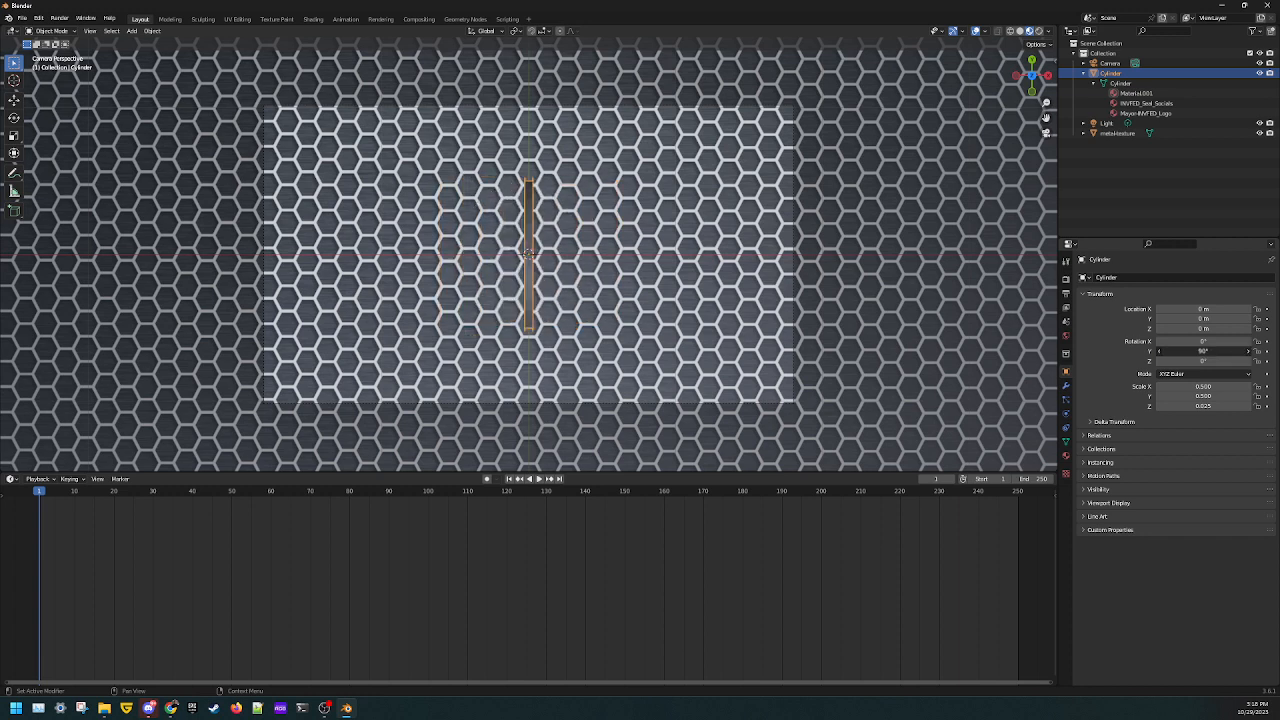
type("180")
key("Return")
left_click(1200, 354)
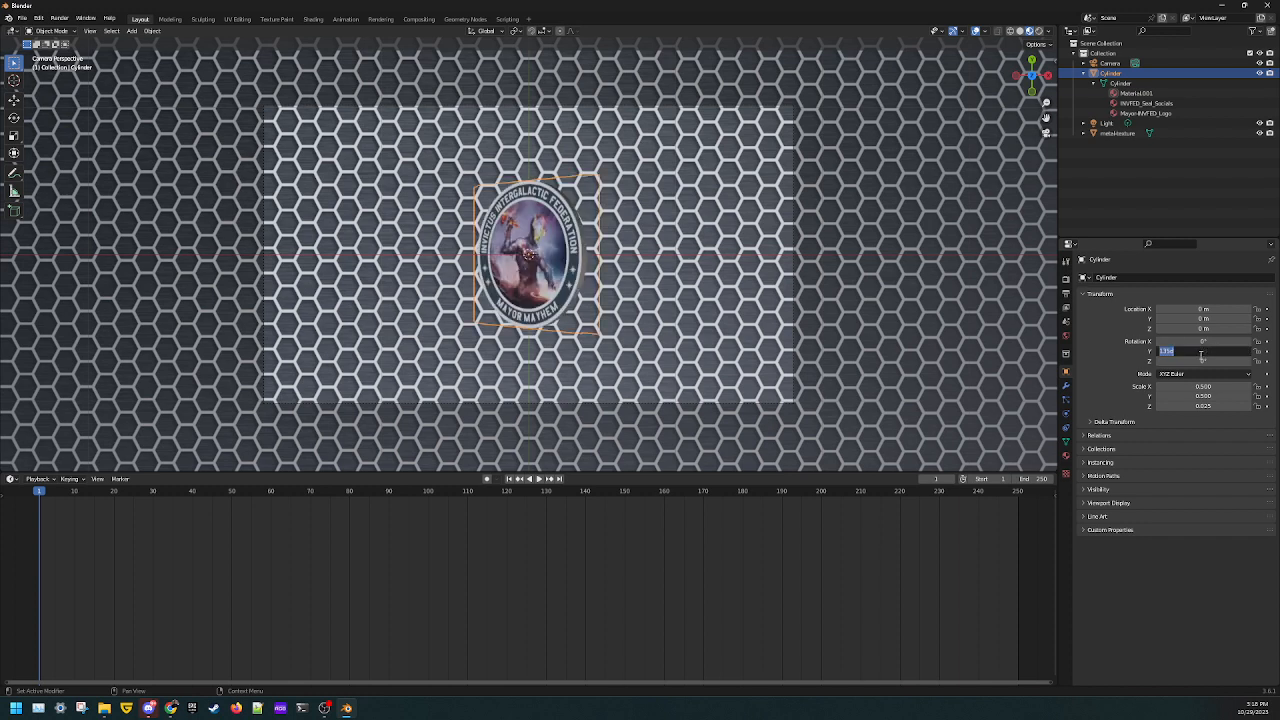
type("180")
key("Return")
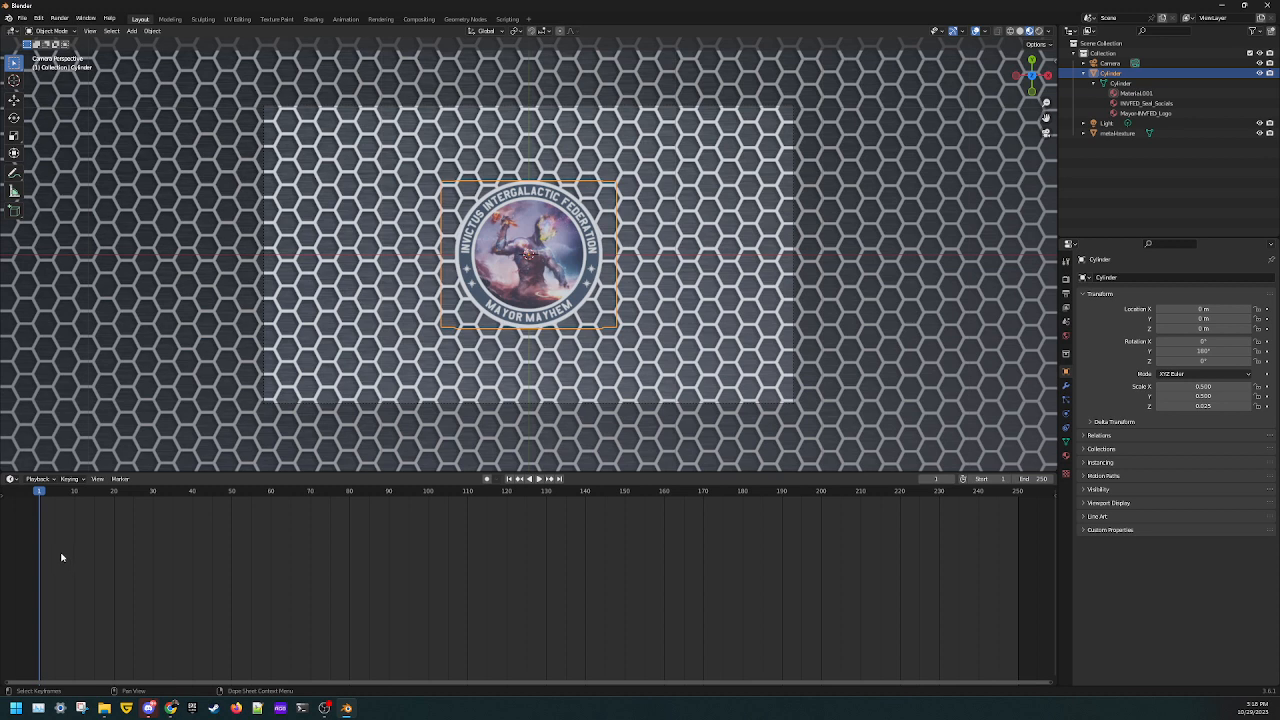
Step: Reset the coin's Y rotation to 0° and insert a Location & Rotation keyframe at frame 1
double_click(1210, 351)
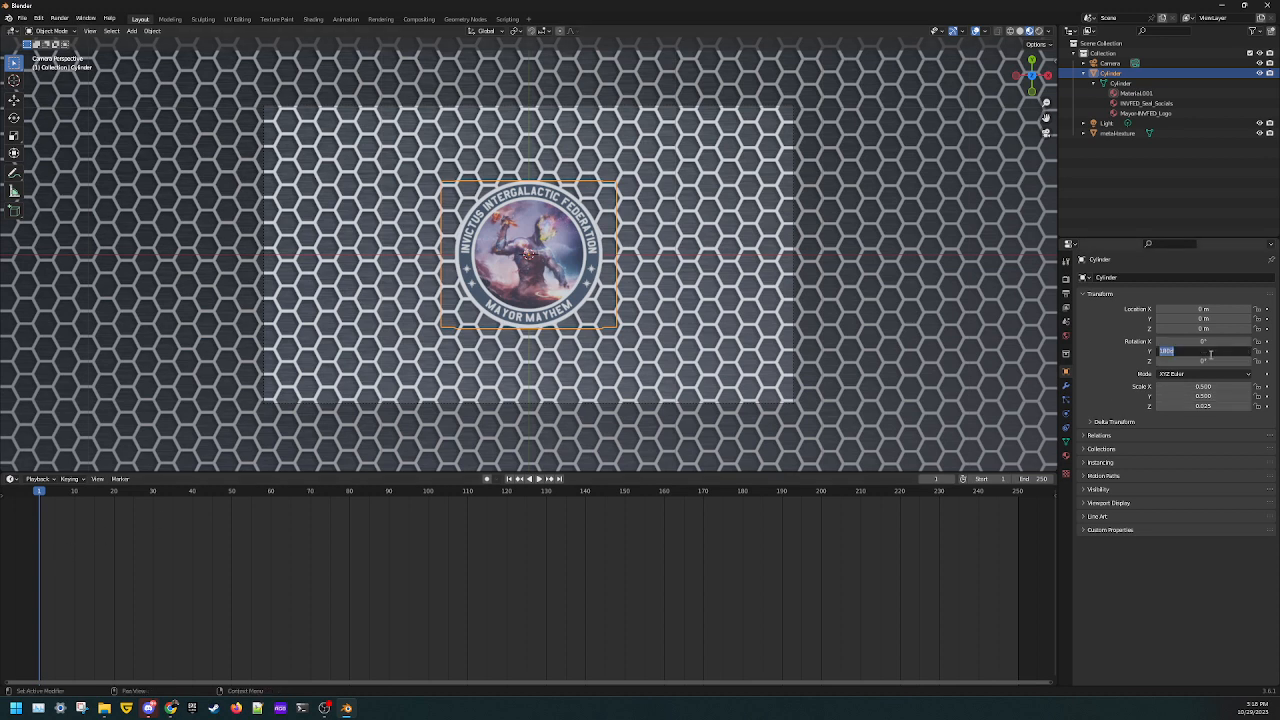
type("0")
key("Return")
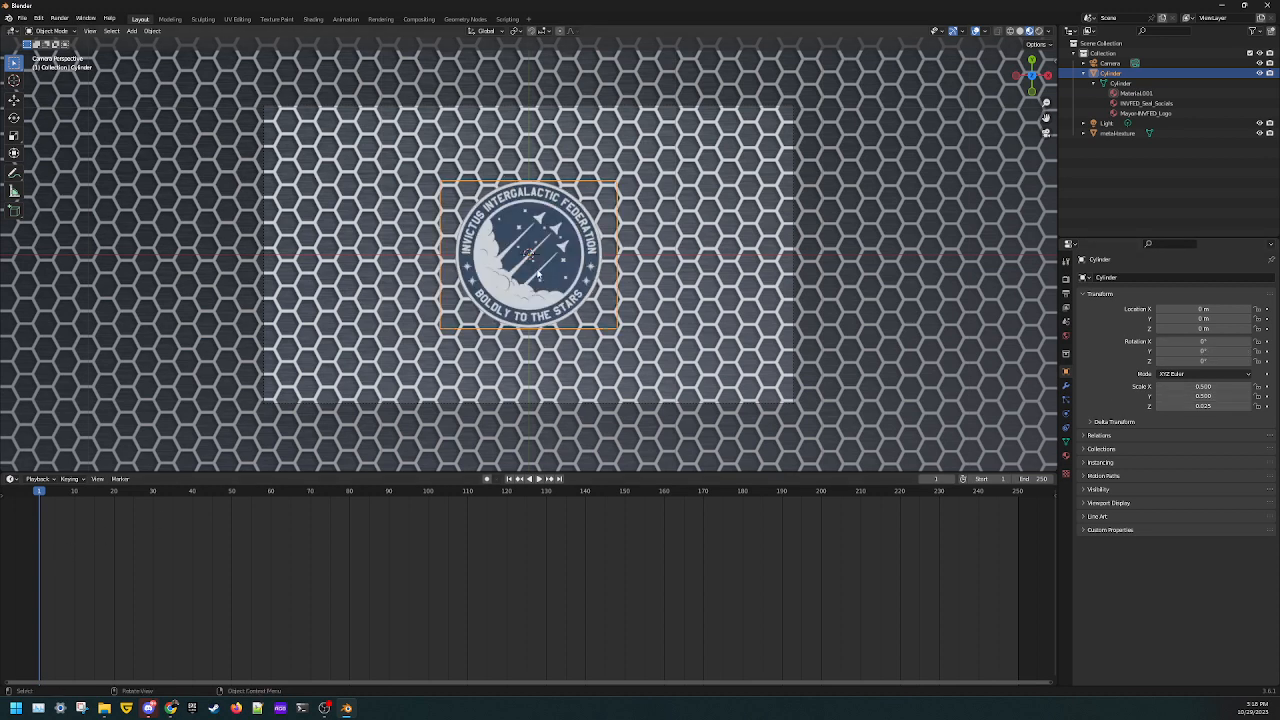
right_click(537, 272)
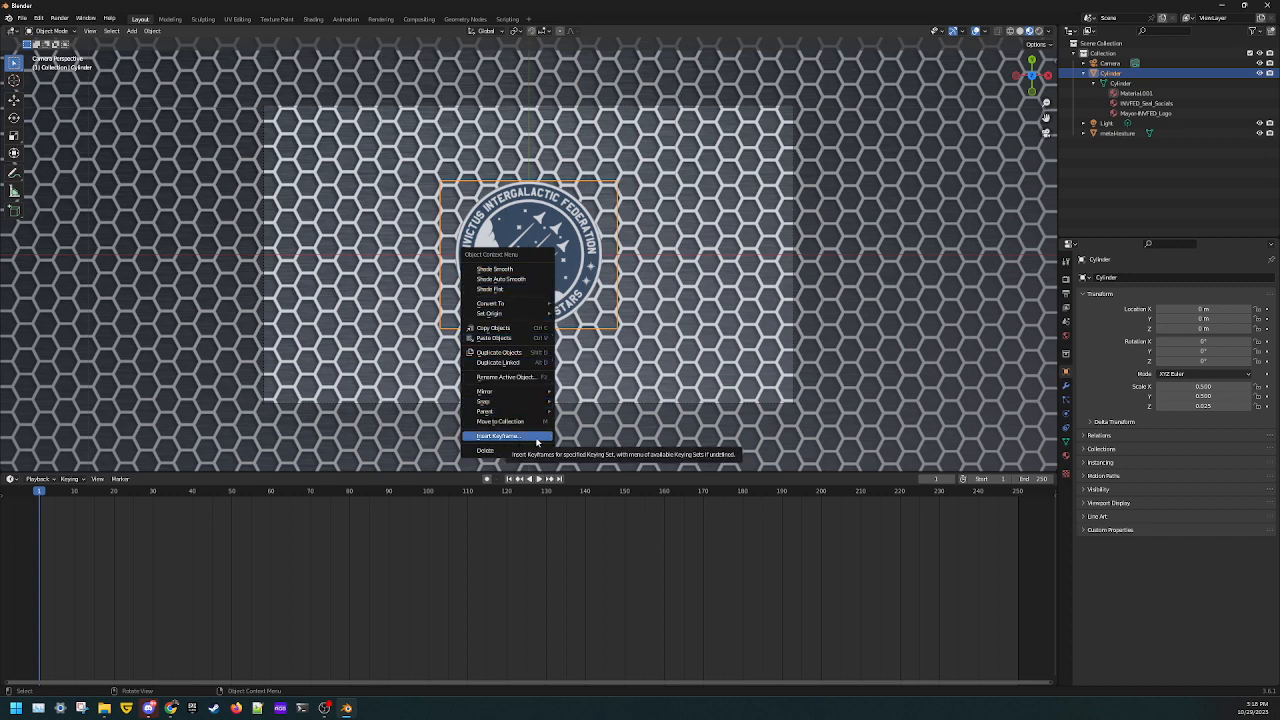
left_click(537, 437)
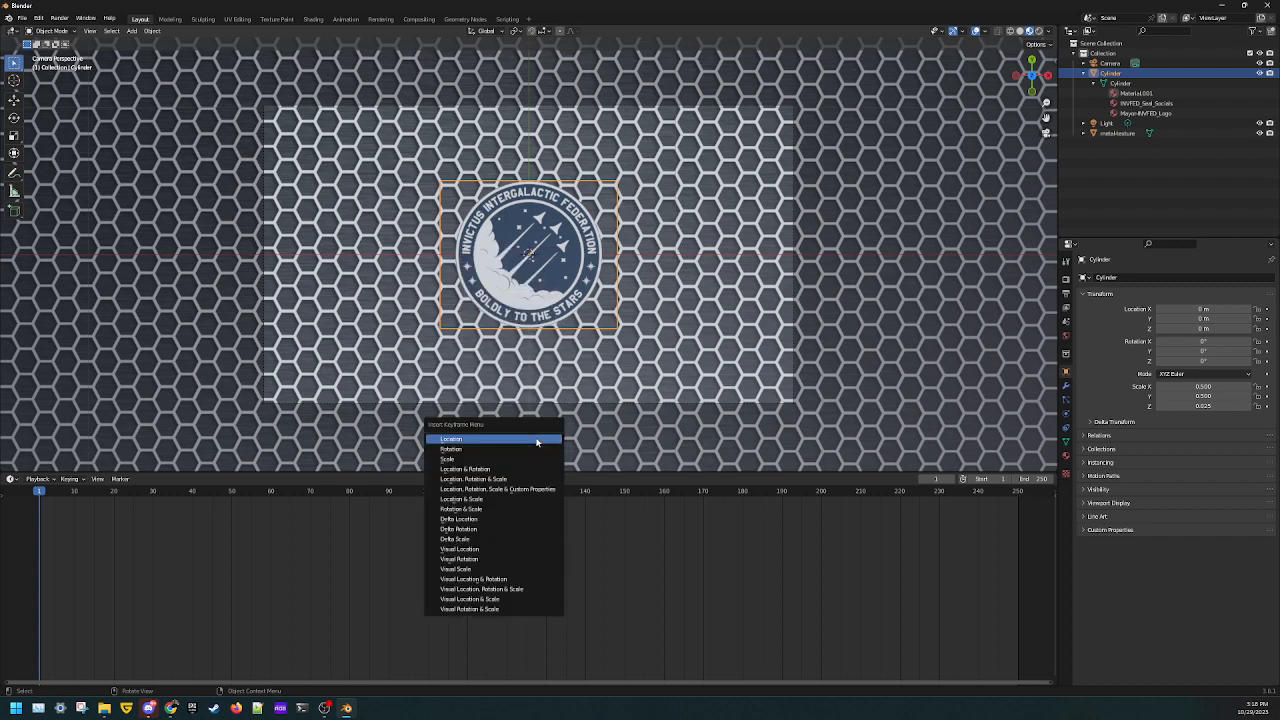
left_click(485, 470)
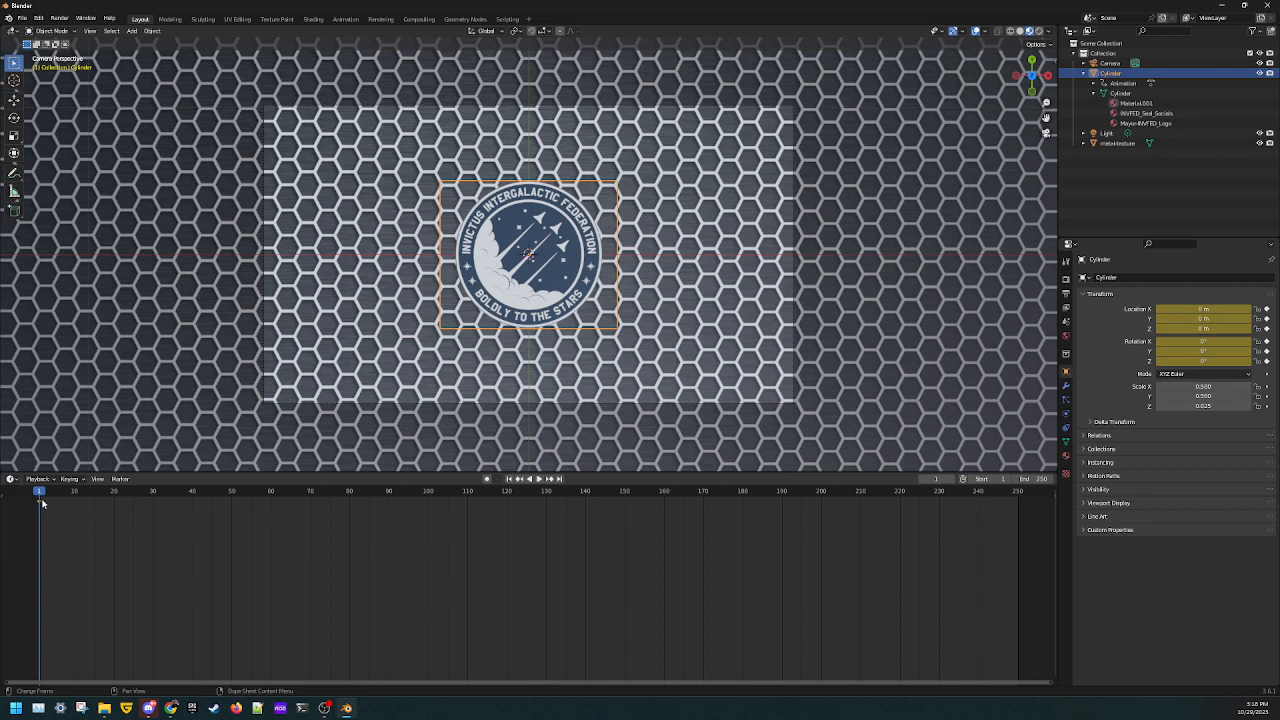
Step: At frame 30, set the coin's Y rotation to 180° and insert a Location & Rotation keyframe
left_click_drag(40, 491, 154, 493)
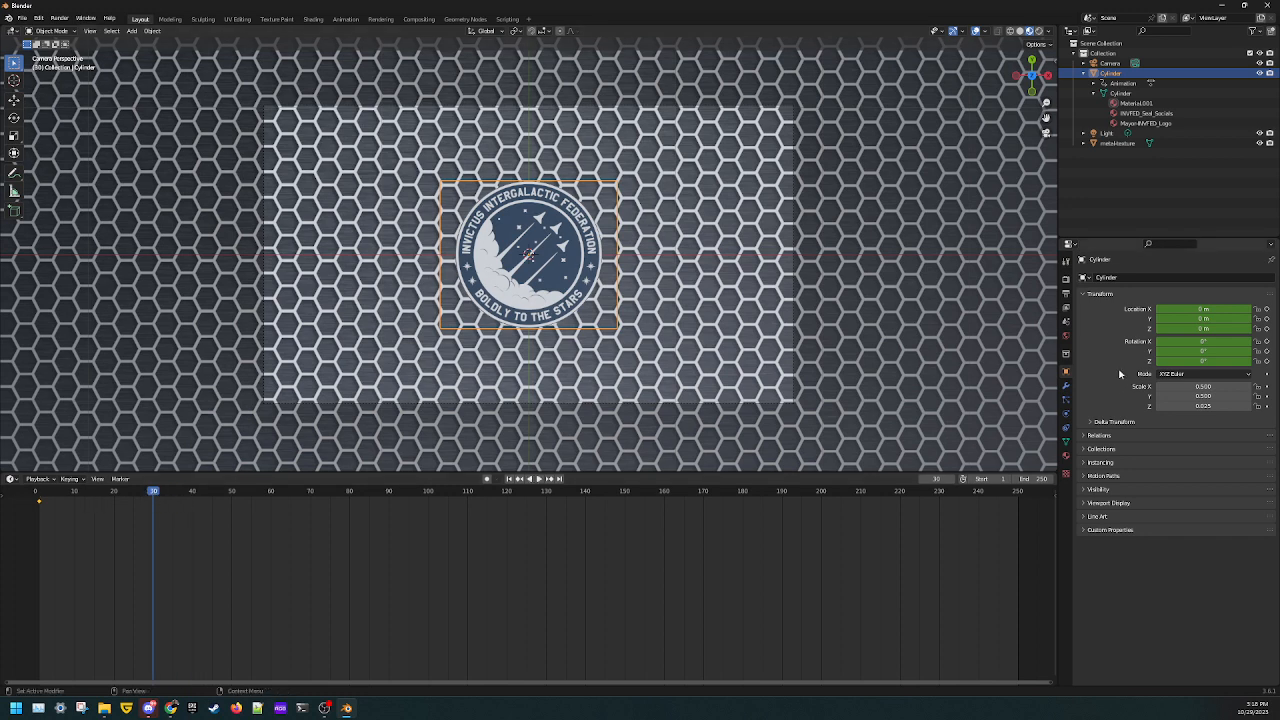
left_click(1189, 352)
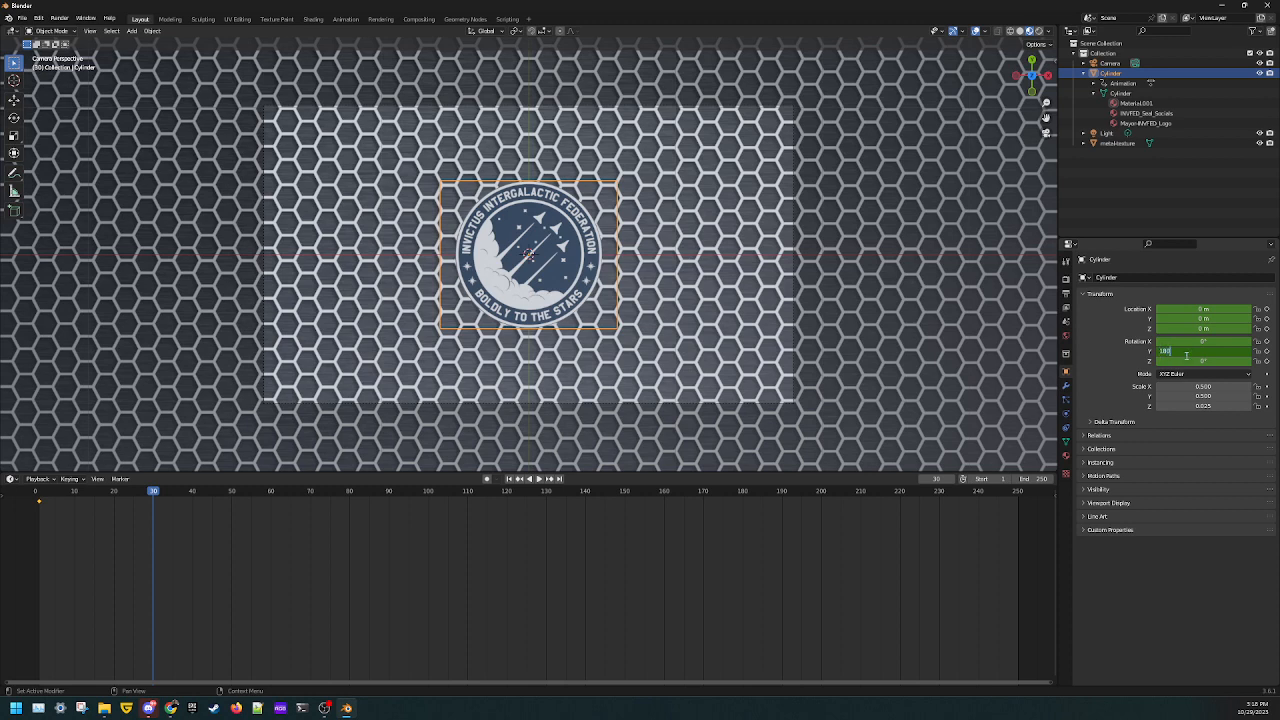
type("180")
key("Return")
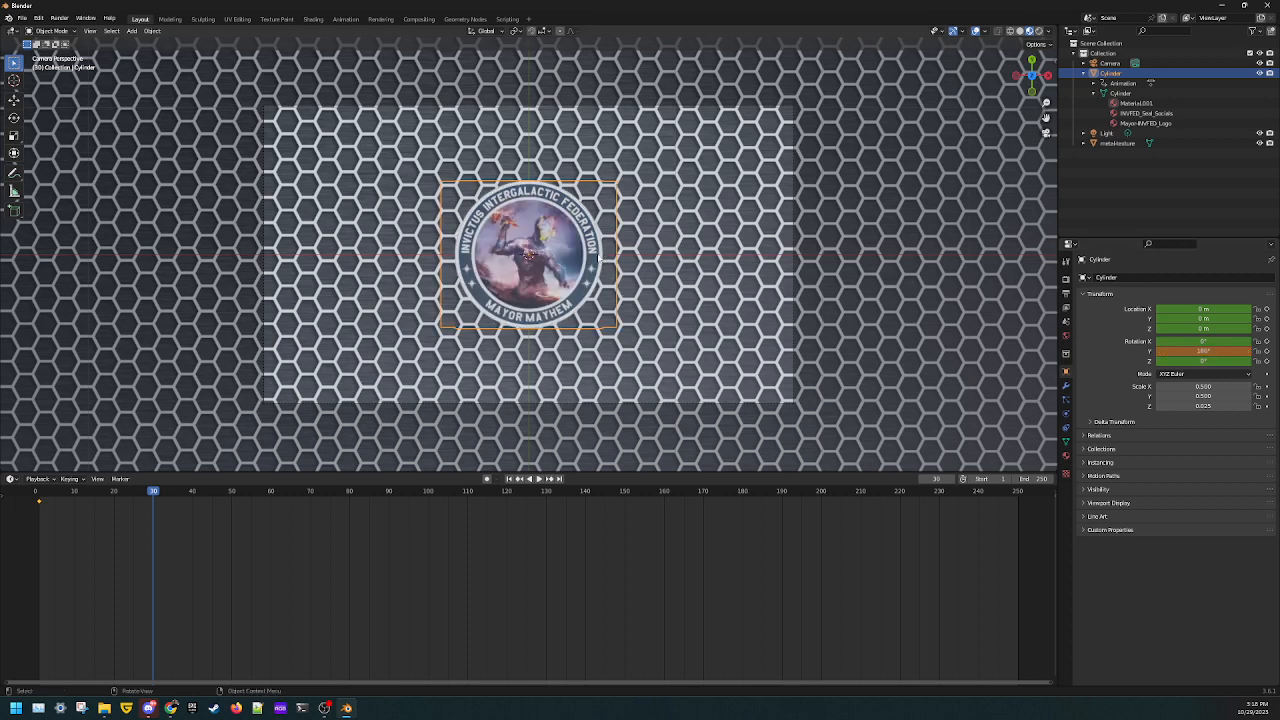
right_click(556, 260)
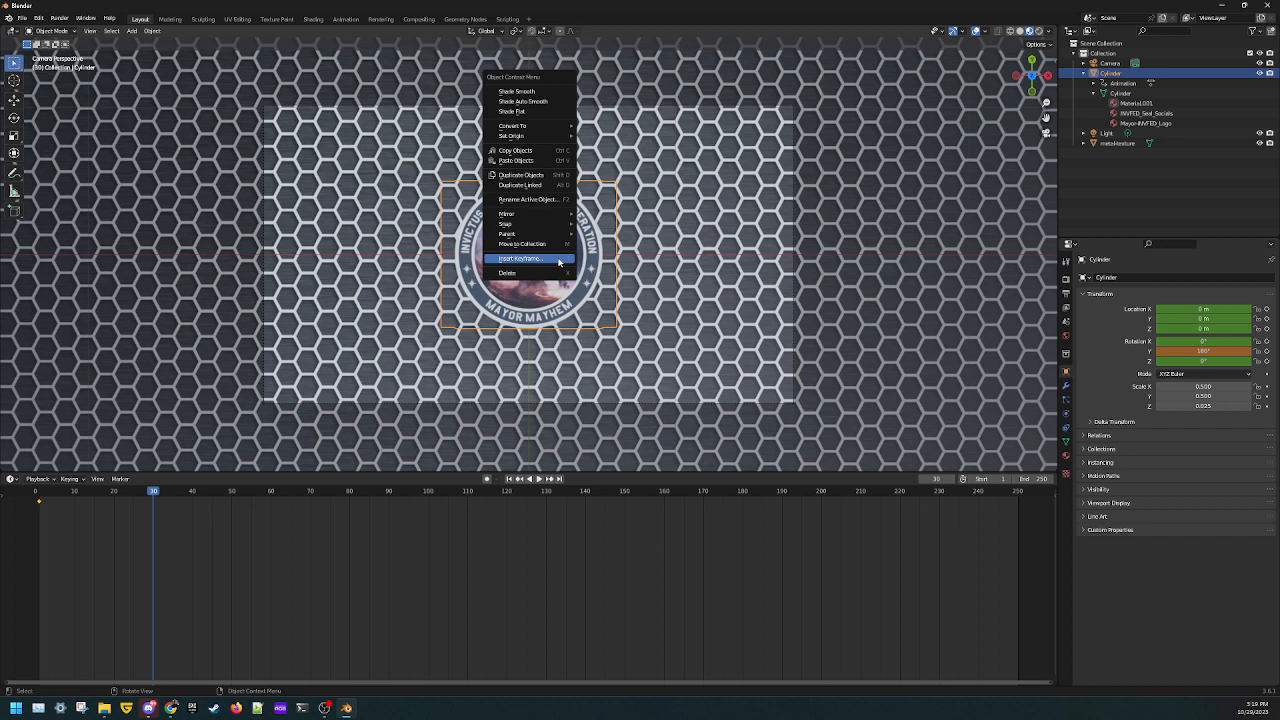
left_click(558, 261)
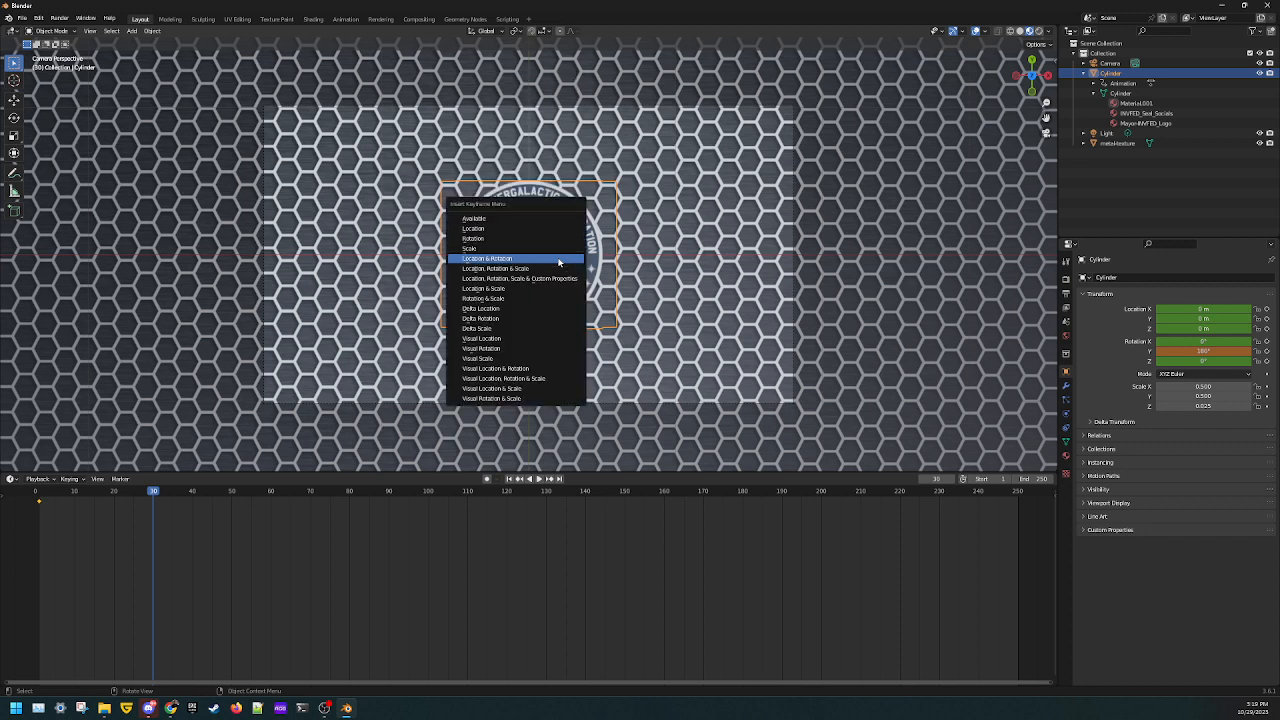
left_click(488, 260)
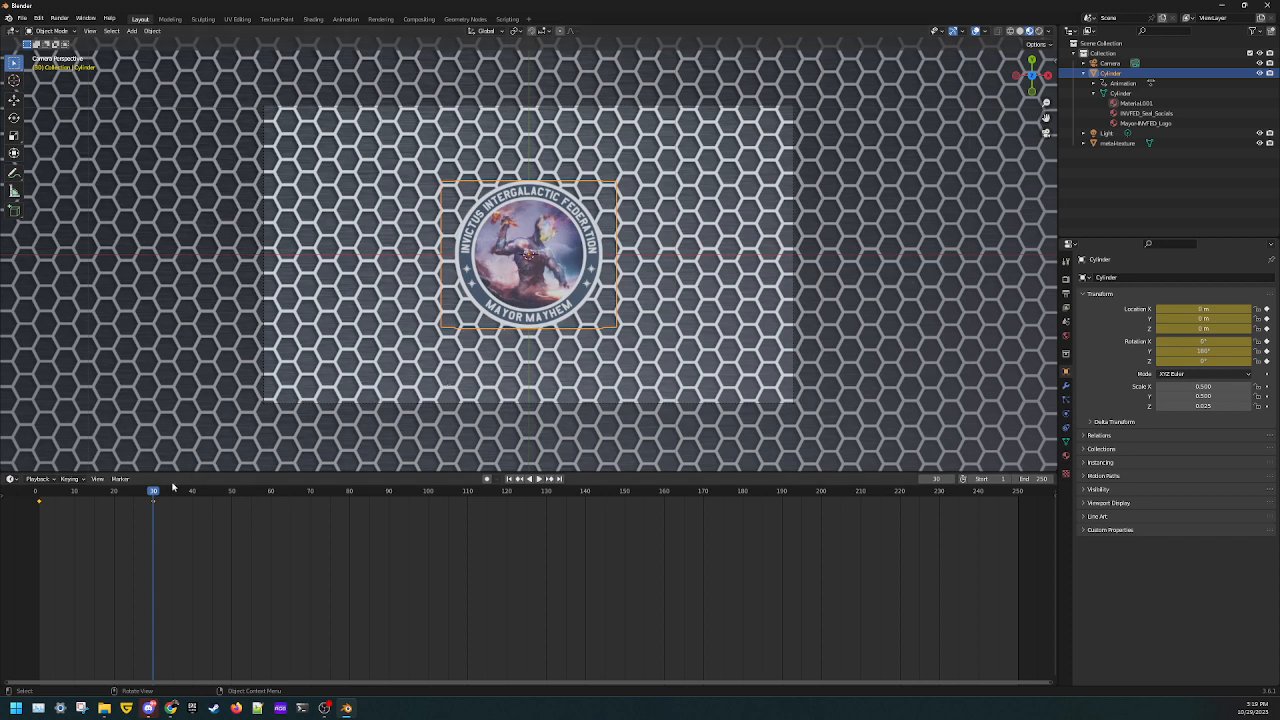
Step: Play the coin's flip animation from frame 1 and review it around the frame 30 keyframe
left_click_drag(154, 490, 39, 486)
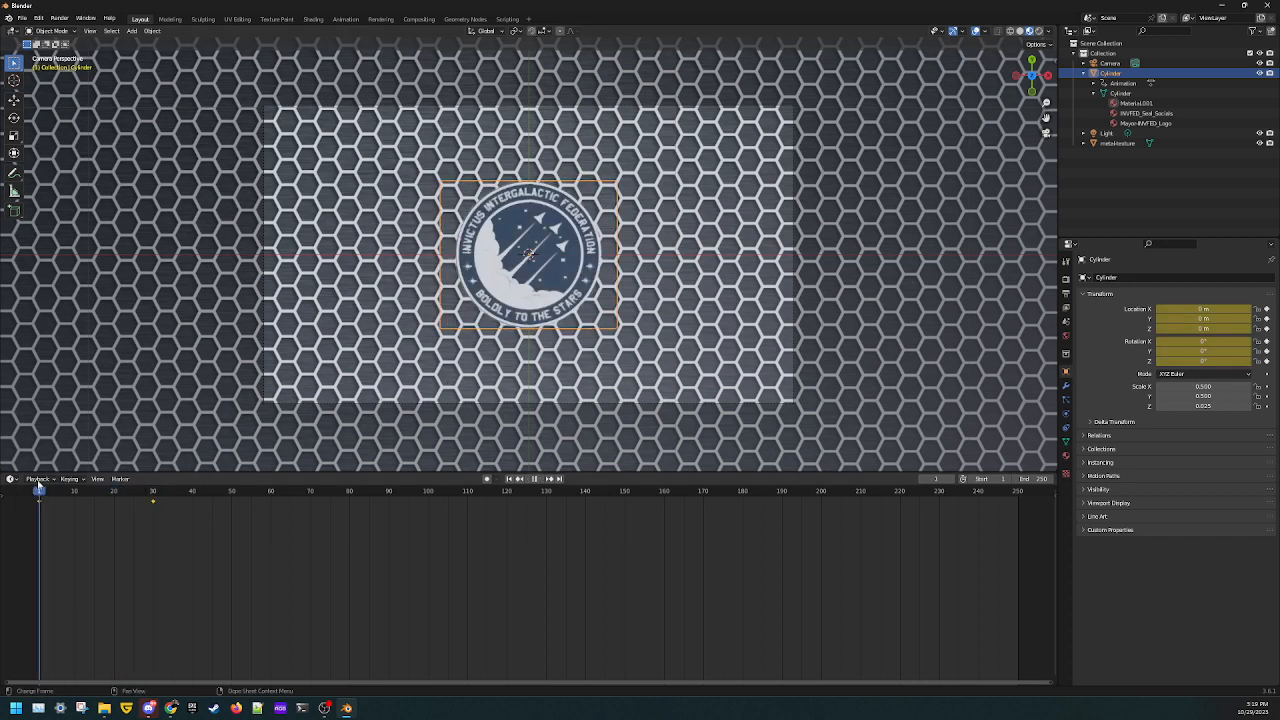
left_click(536, 479)
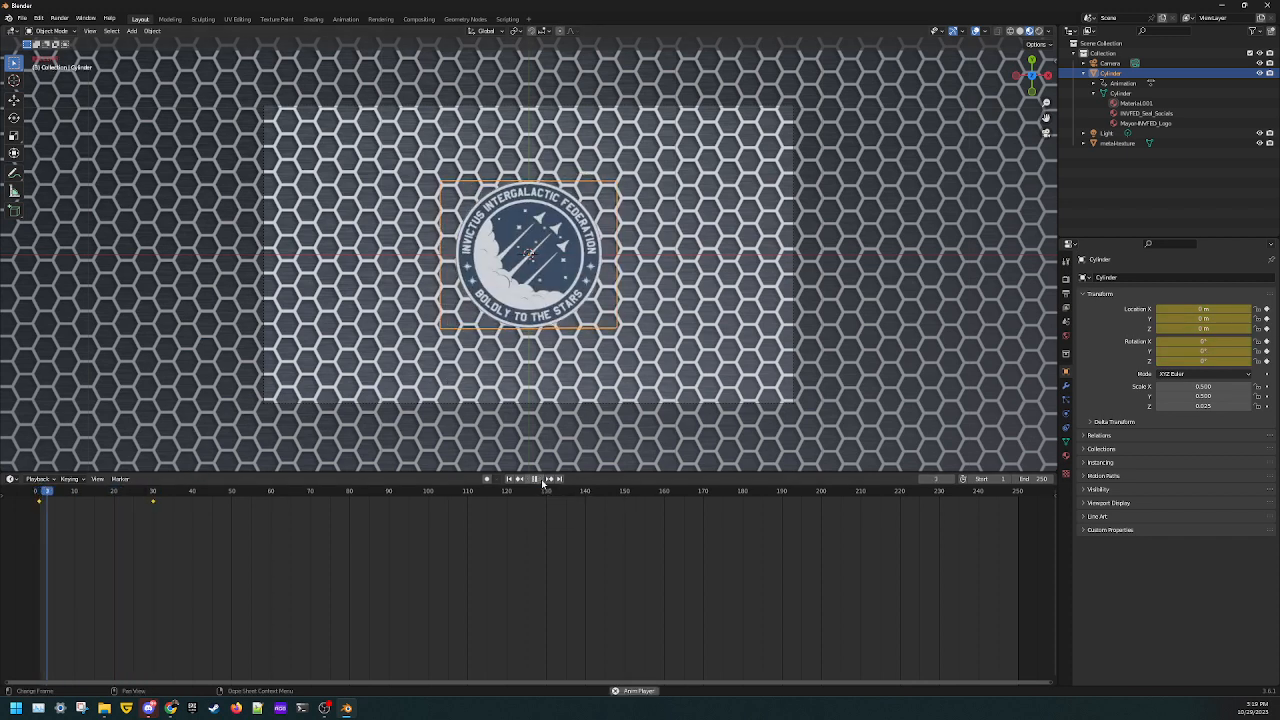
left_click(541, 479)
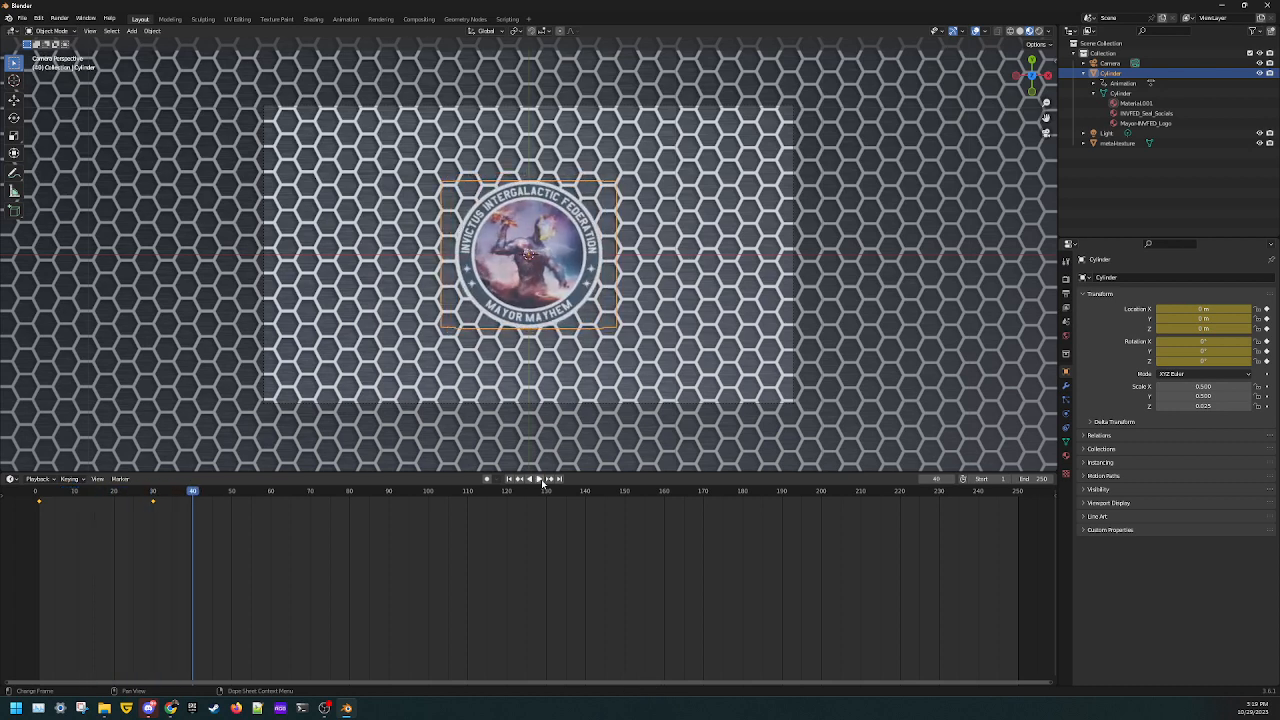
key("space")
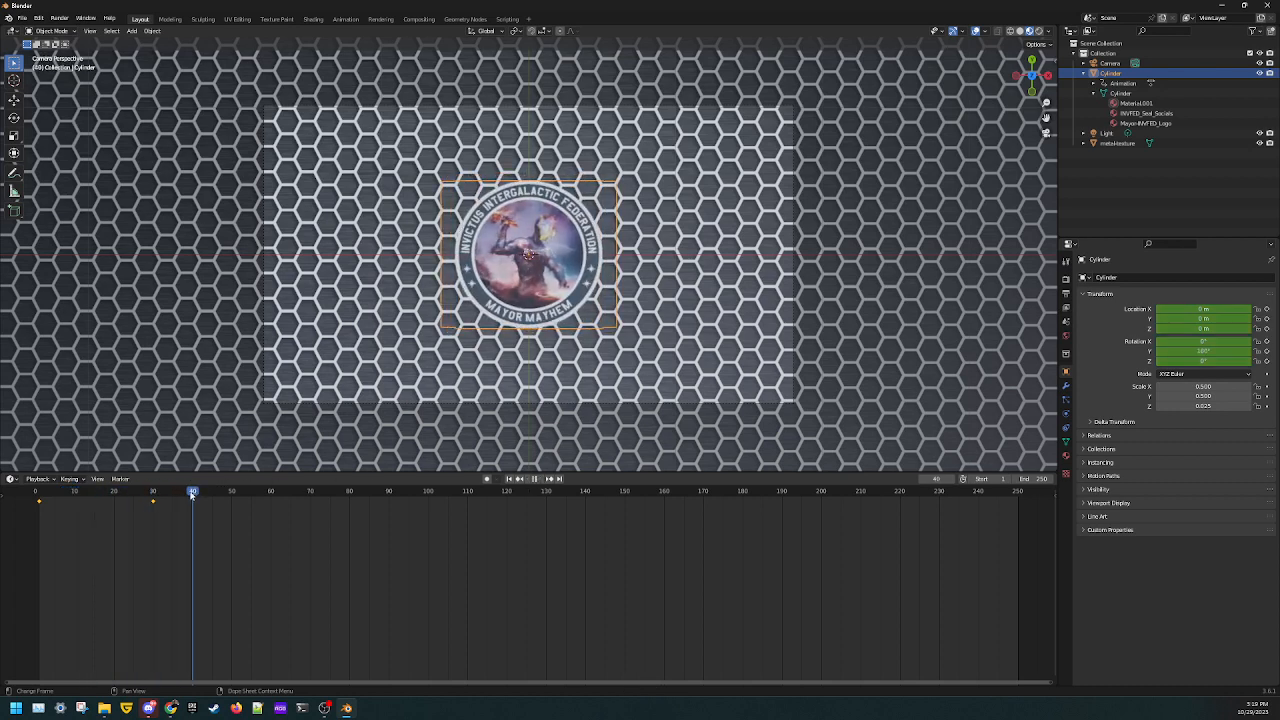
left_click_drag(193, 494, 154, 496)
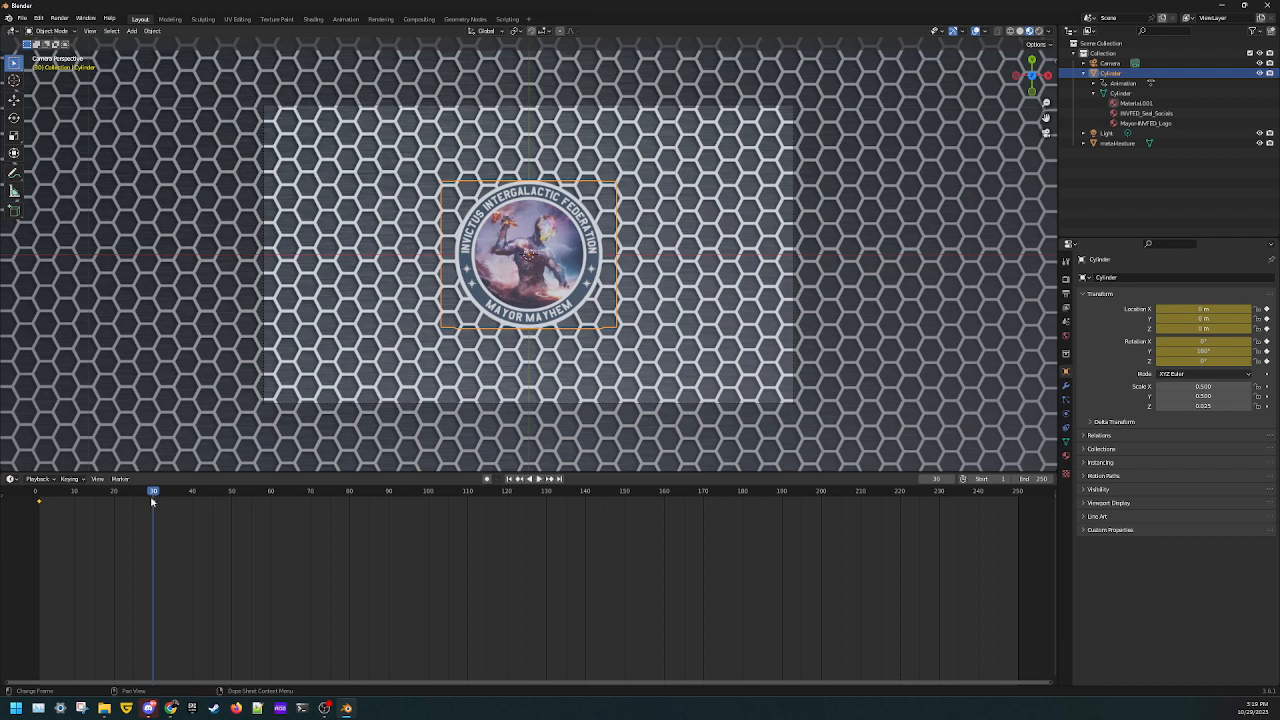
key("space")
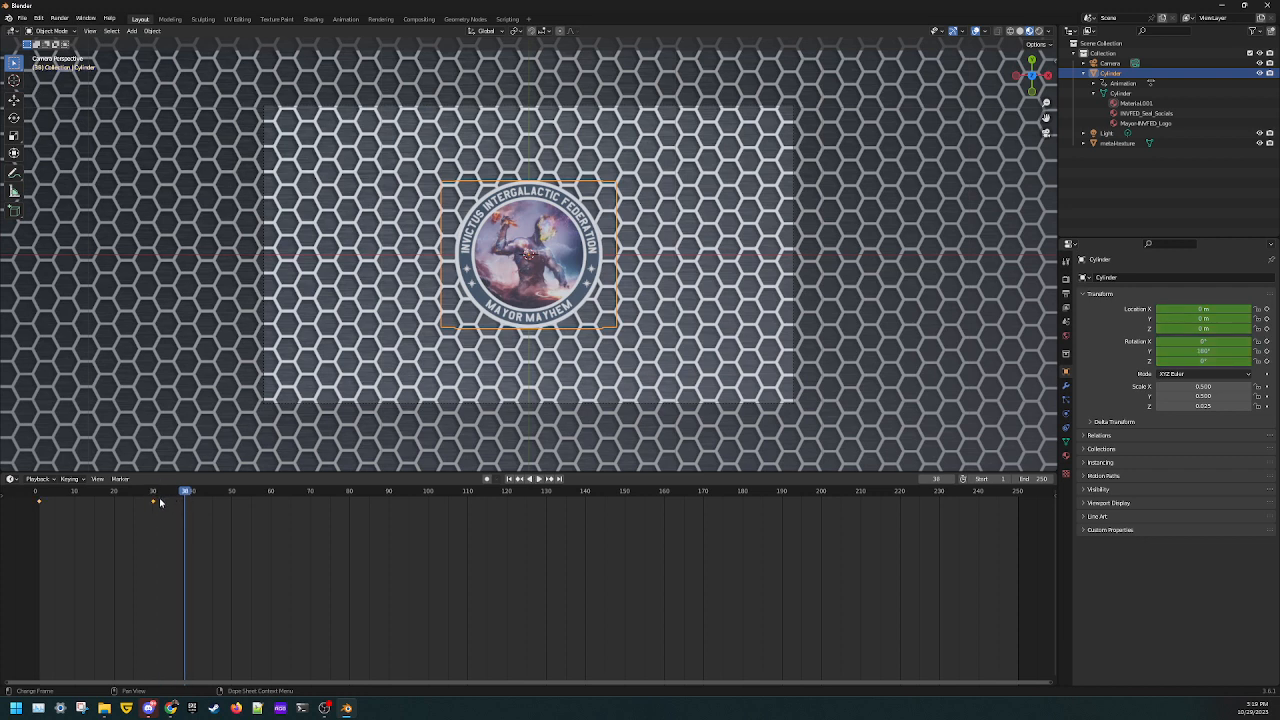
Step: Try moving the coin's 180° keyframe from frame 30 to frame 10 and play the faster flip from frame 1
key("g")
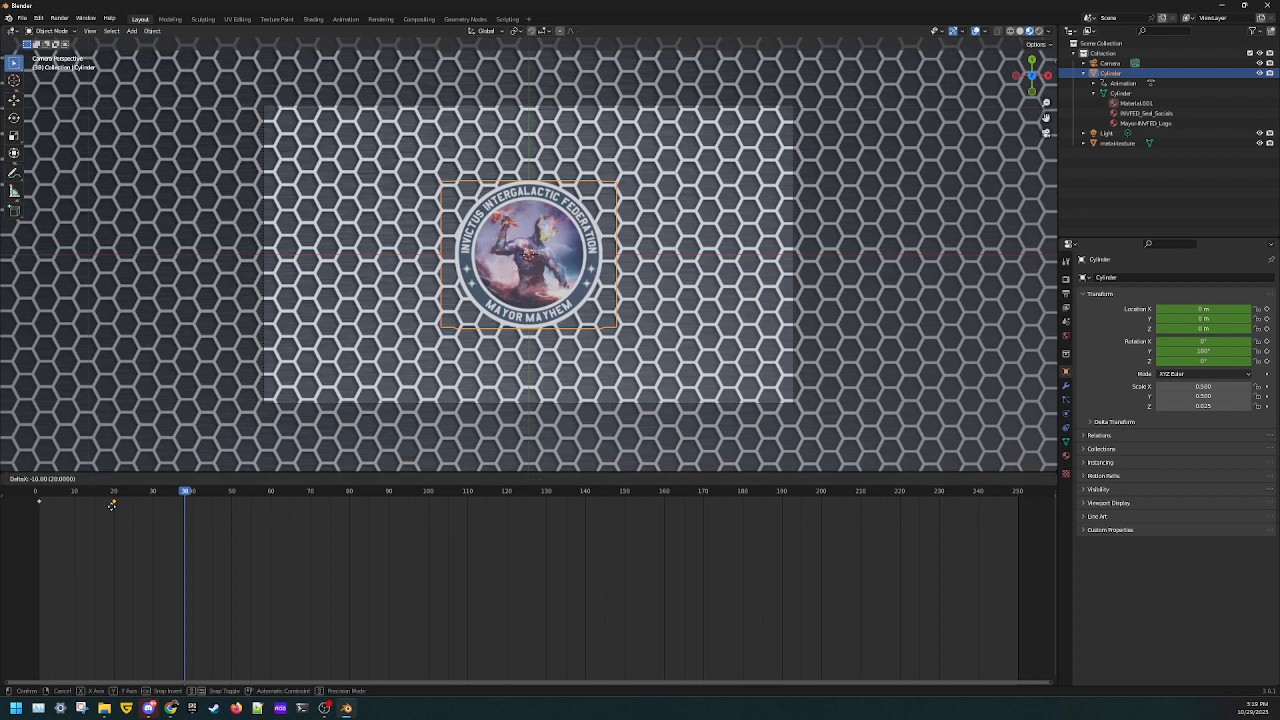
left_click(74, 505)
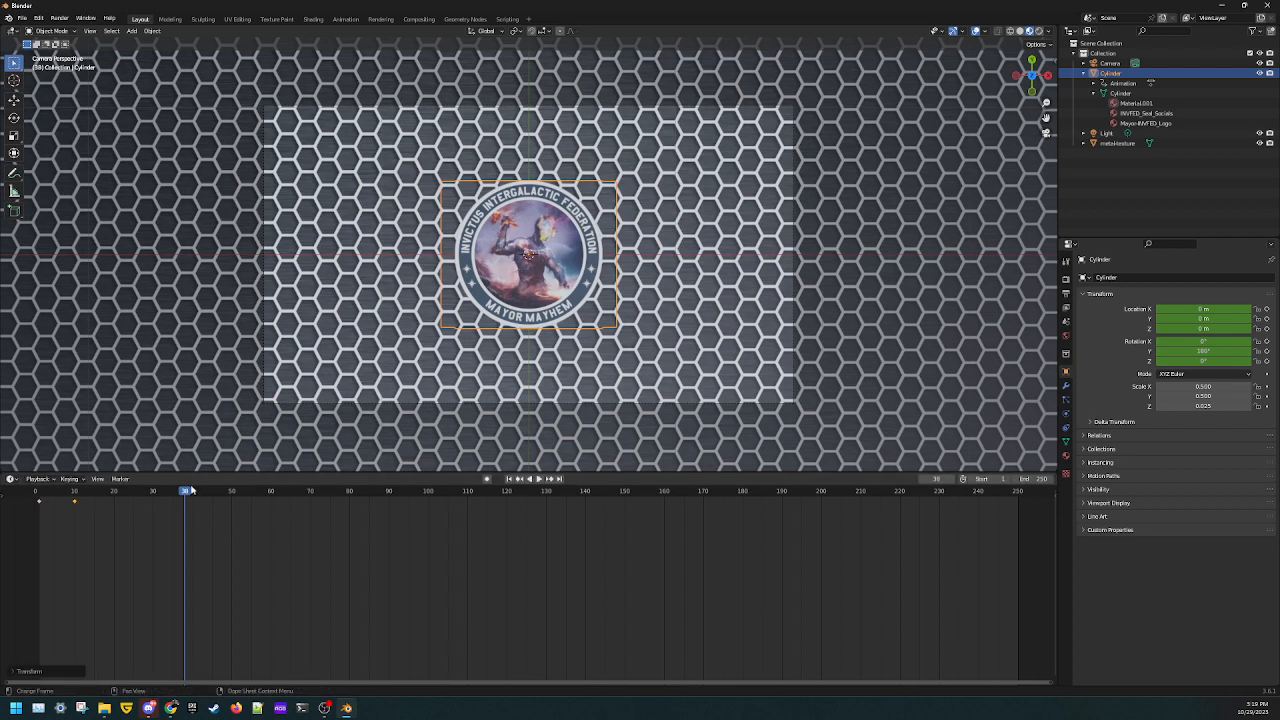
left_click_drag(187, 491, 38, 491)
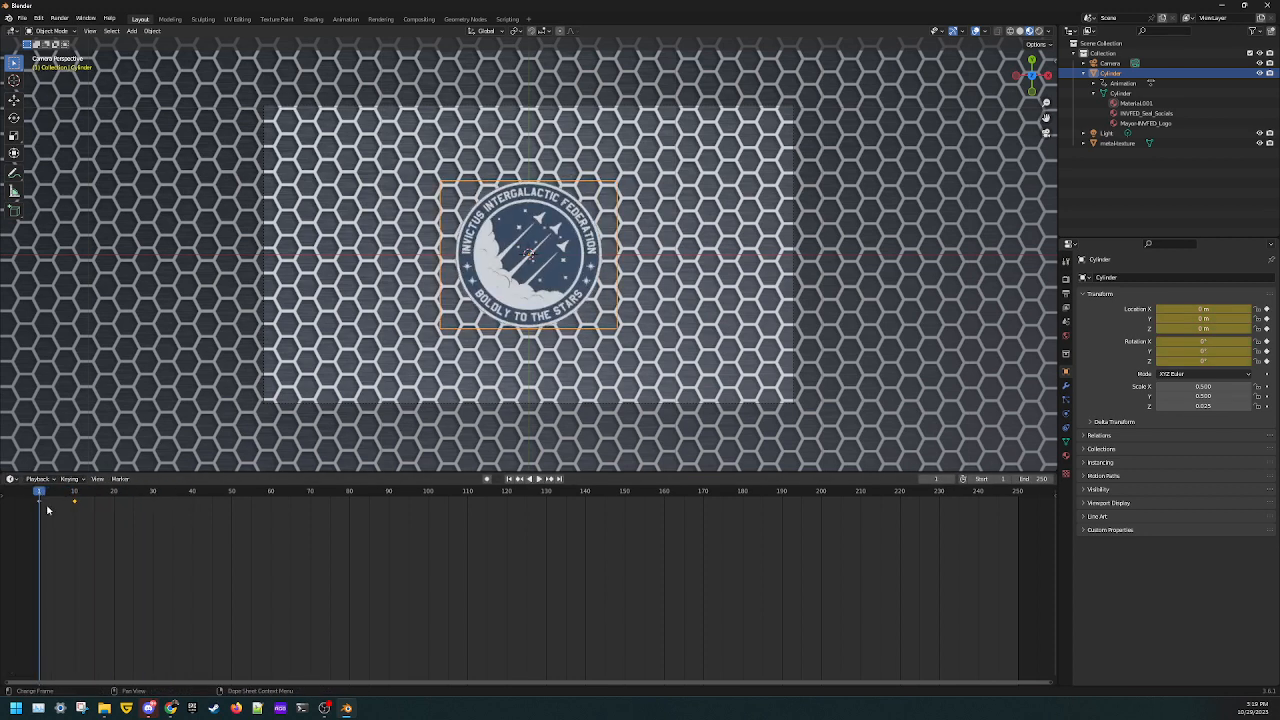
left_click(538, 479)
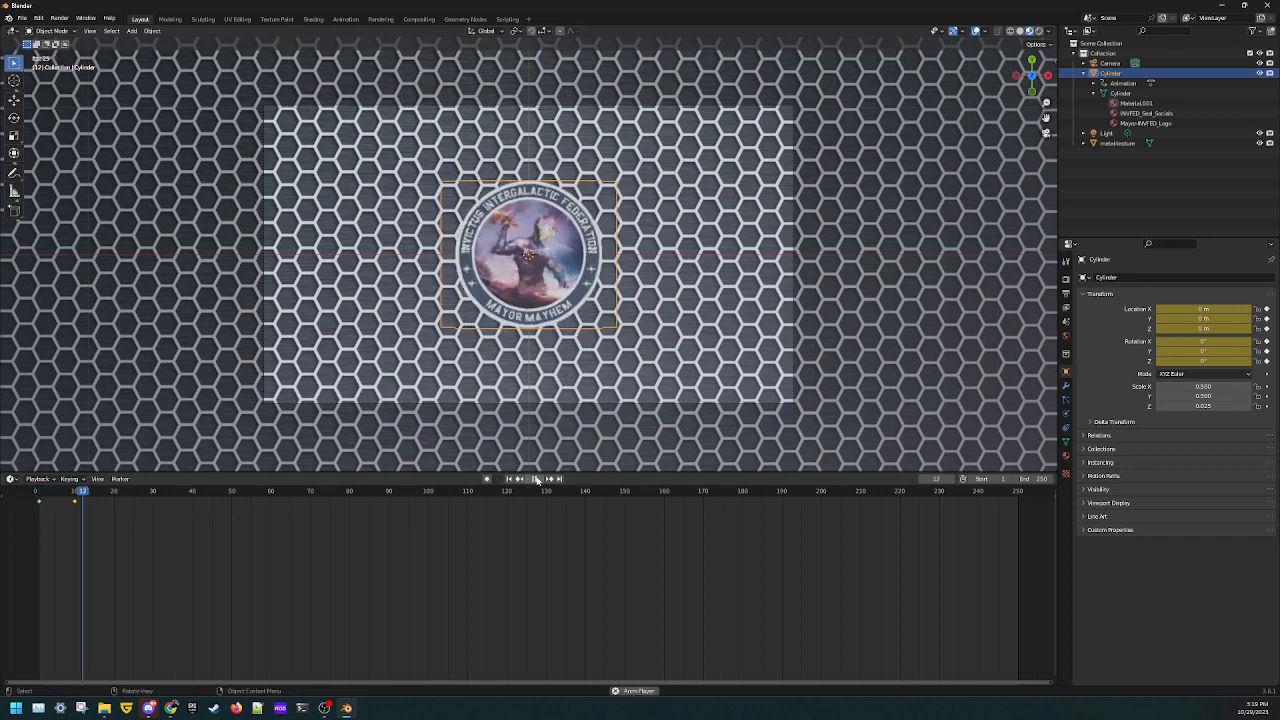
left_click(538, 479)
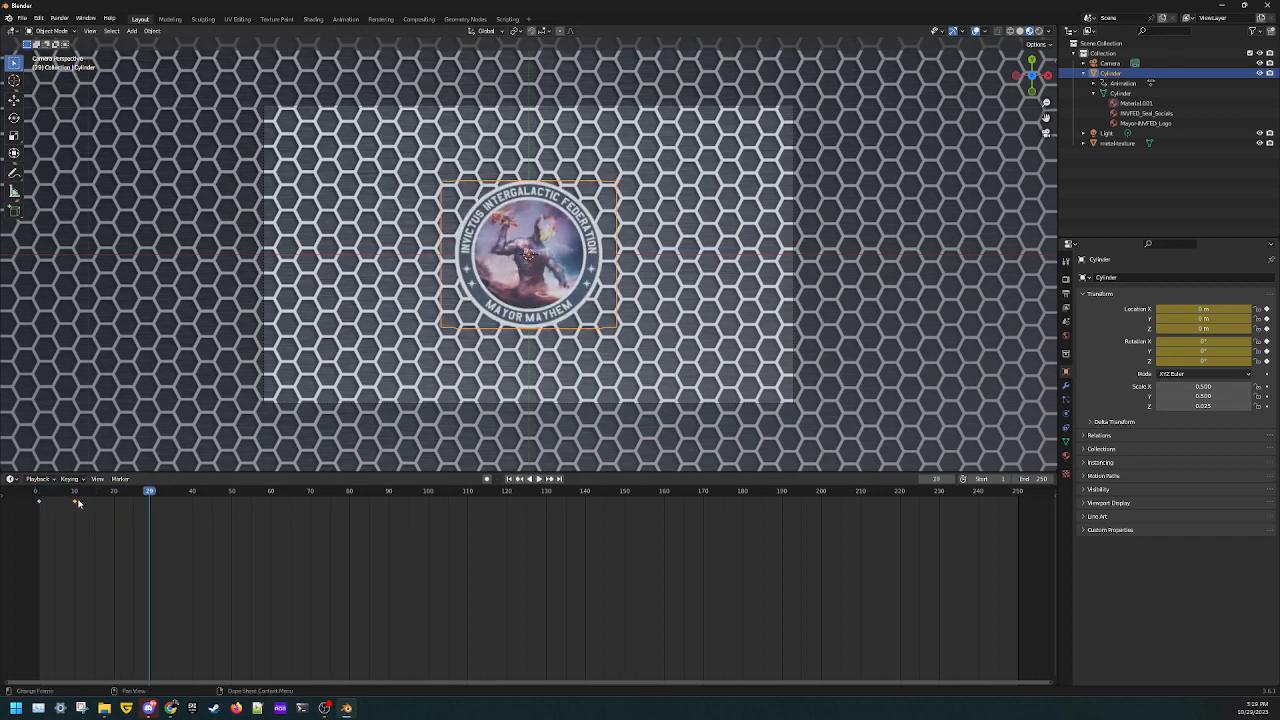
Step: Try the coin's 180° keyframe at frame 80 and play back the slower flip
left_click_drag(74, 503, 349, 501)
left_click(530, 479)
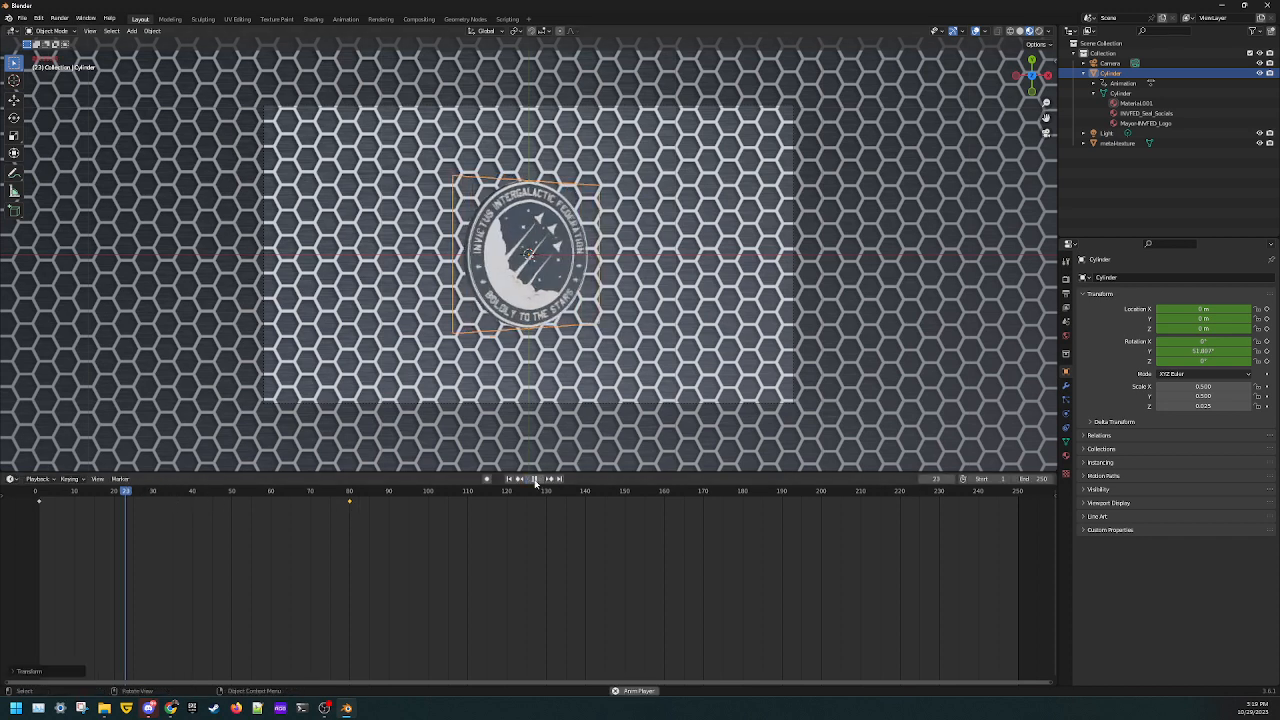
left_click(537, 480)
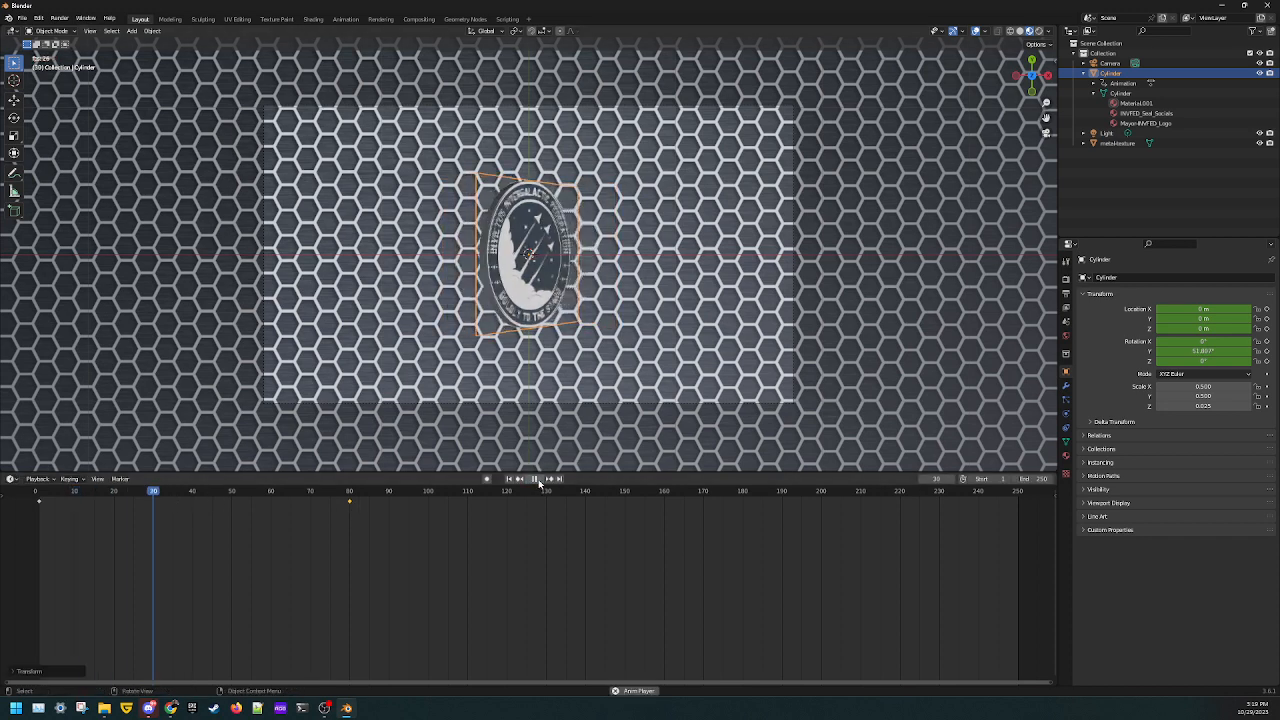
left_click(536, 479)
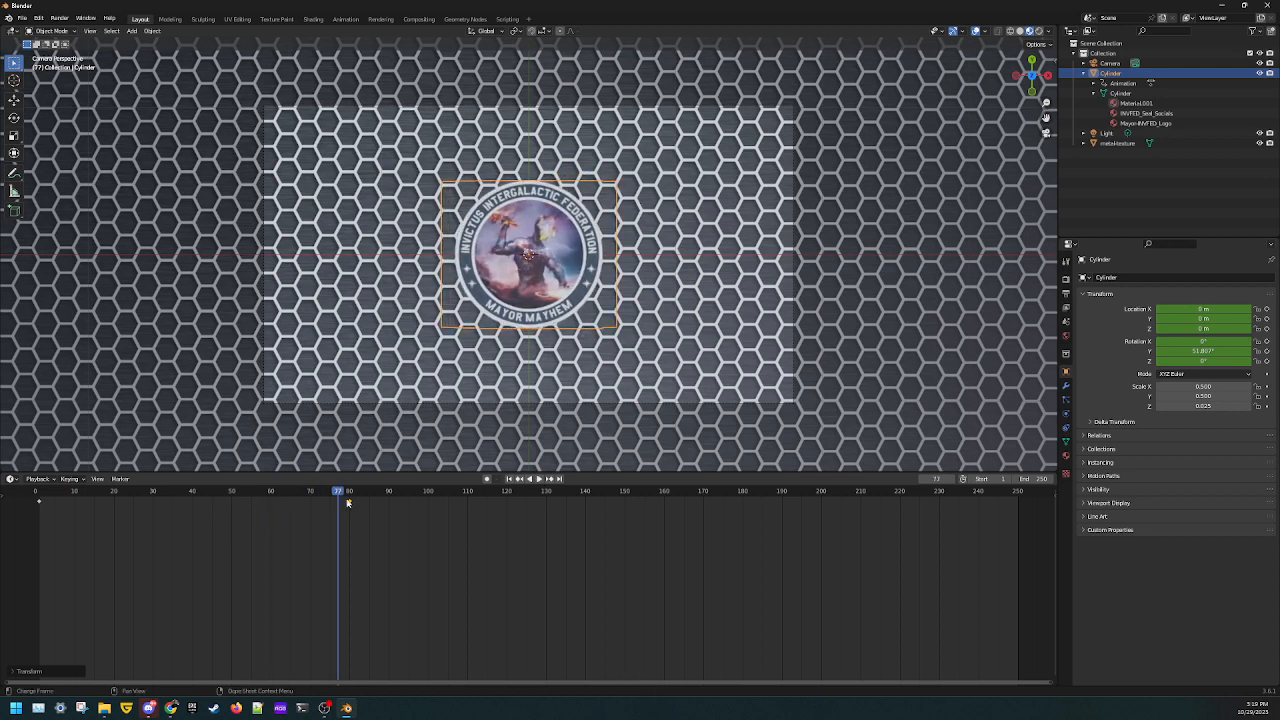
Step: Move the coin's 180° keyframe back to frame 30 and return the playhead to frame 1
left_click_drag(348, 503, 144, 514)
left_click_drag(338, 496, 40, 488)
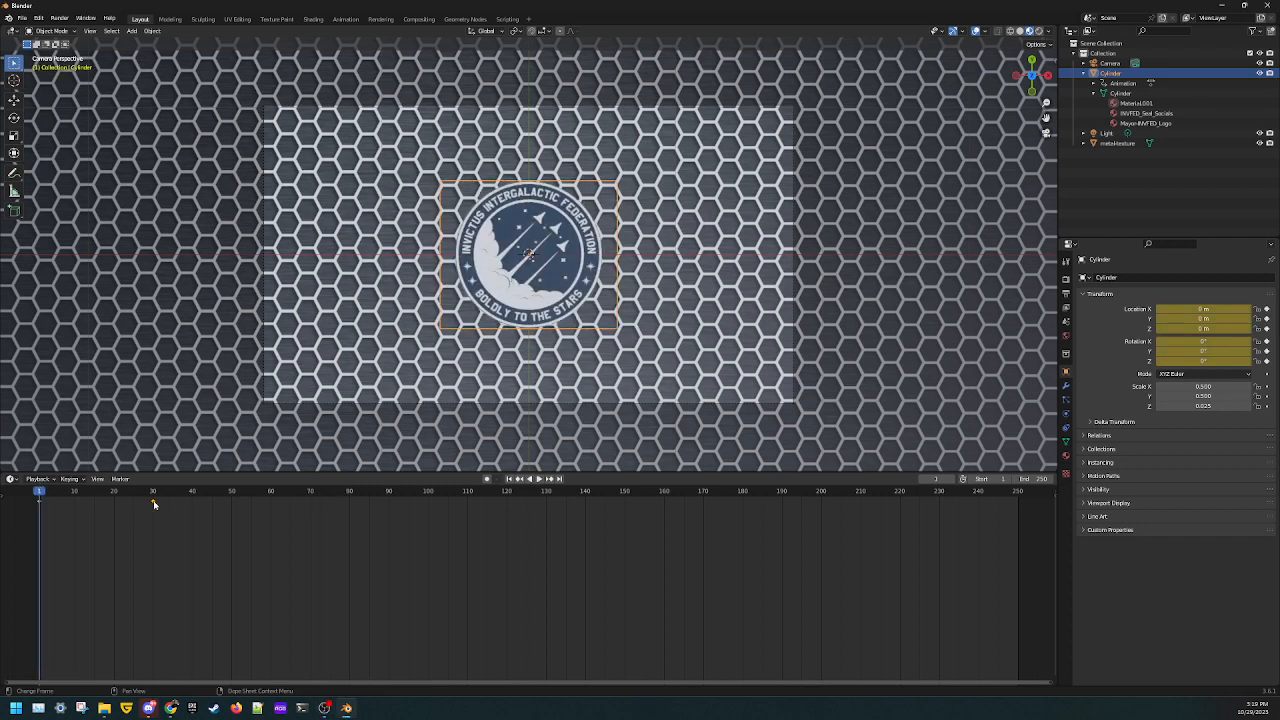
key("g")
left_click(149, 507)
Step: Try a 360° Y rotation on the coin at frame 30 without keyframing it, and advance to frame 60
left_click(154, 492)
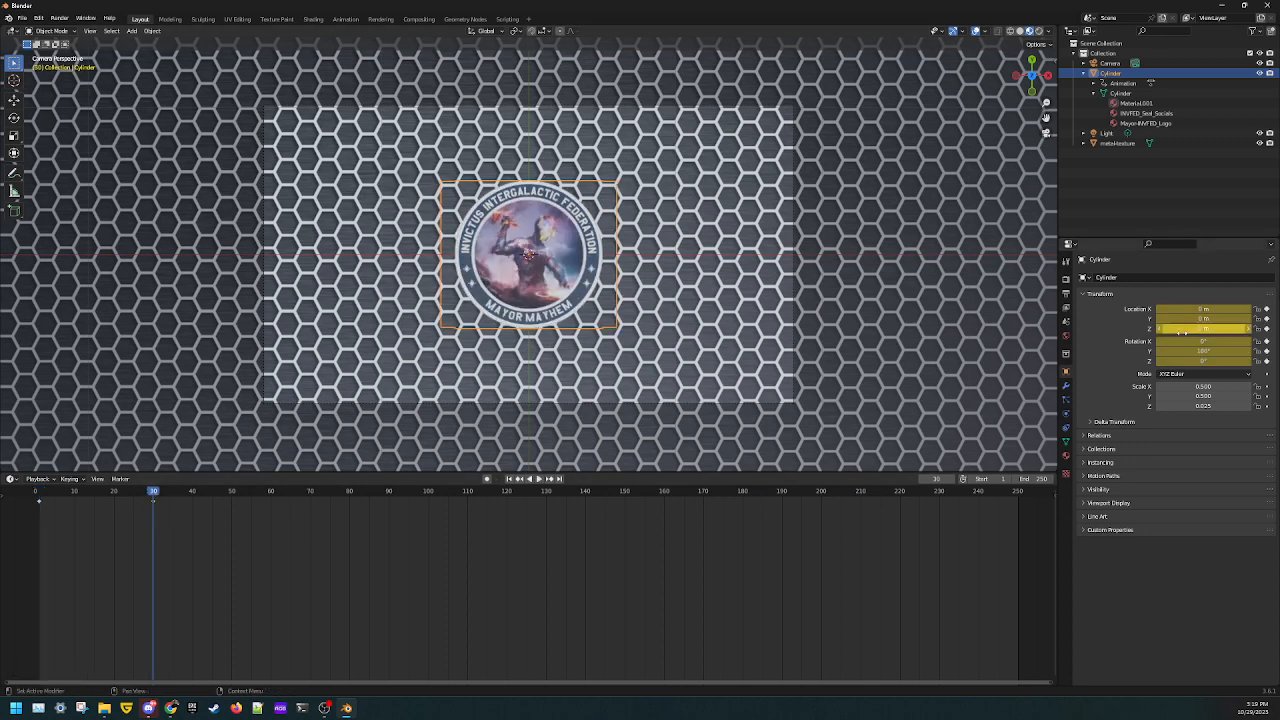
left_click(1203, 351)
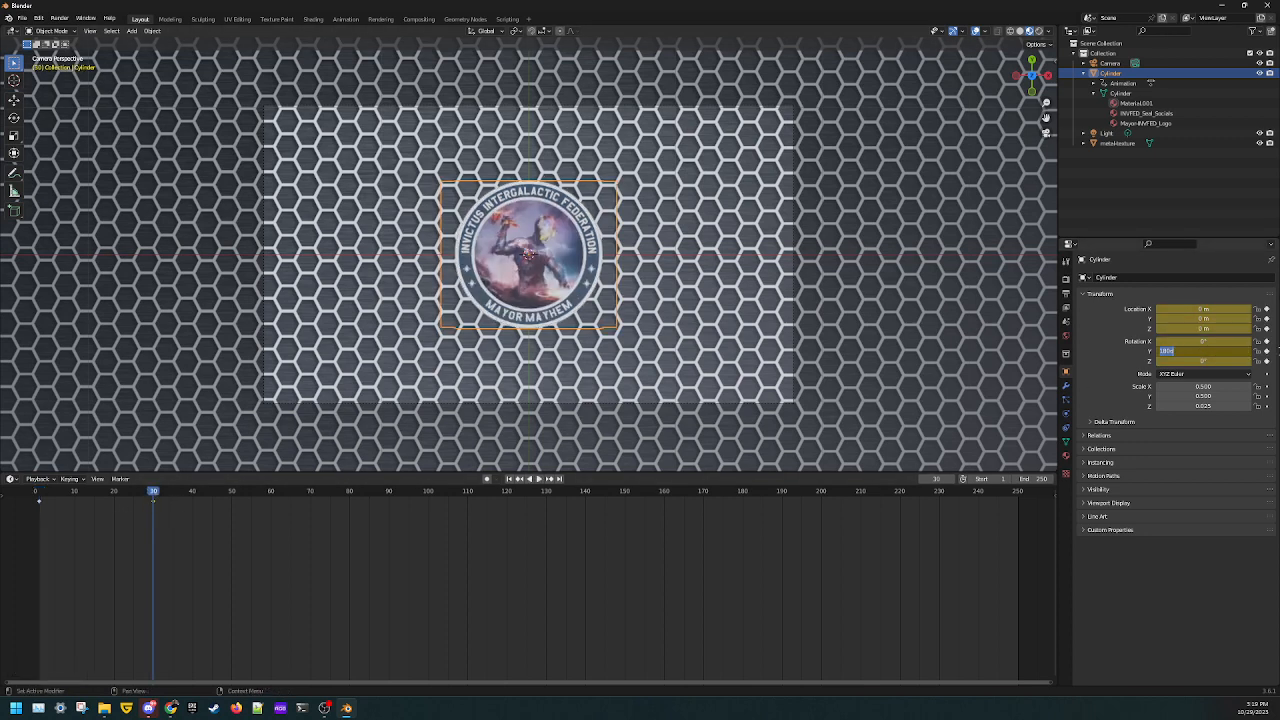
type("360")
key("Return")
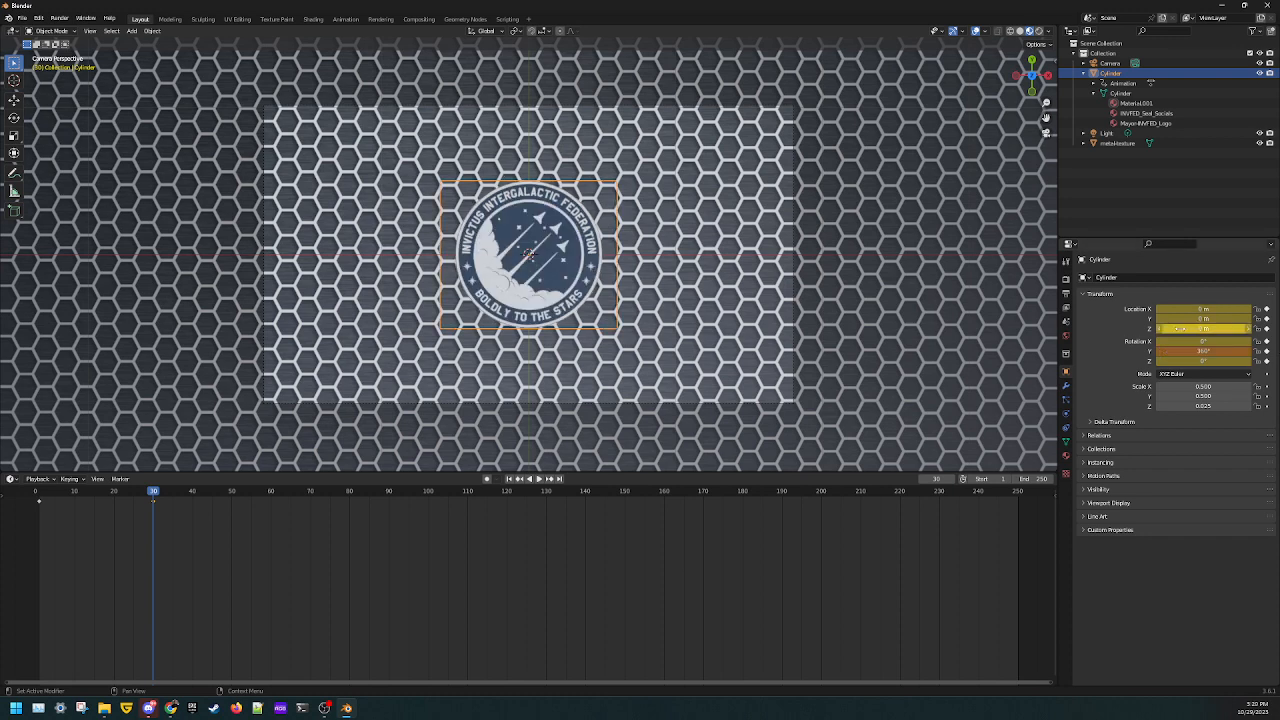
key("space")
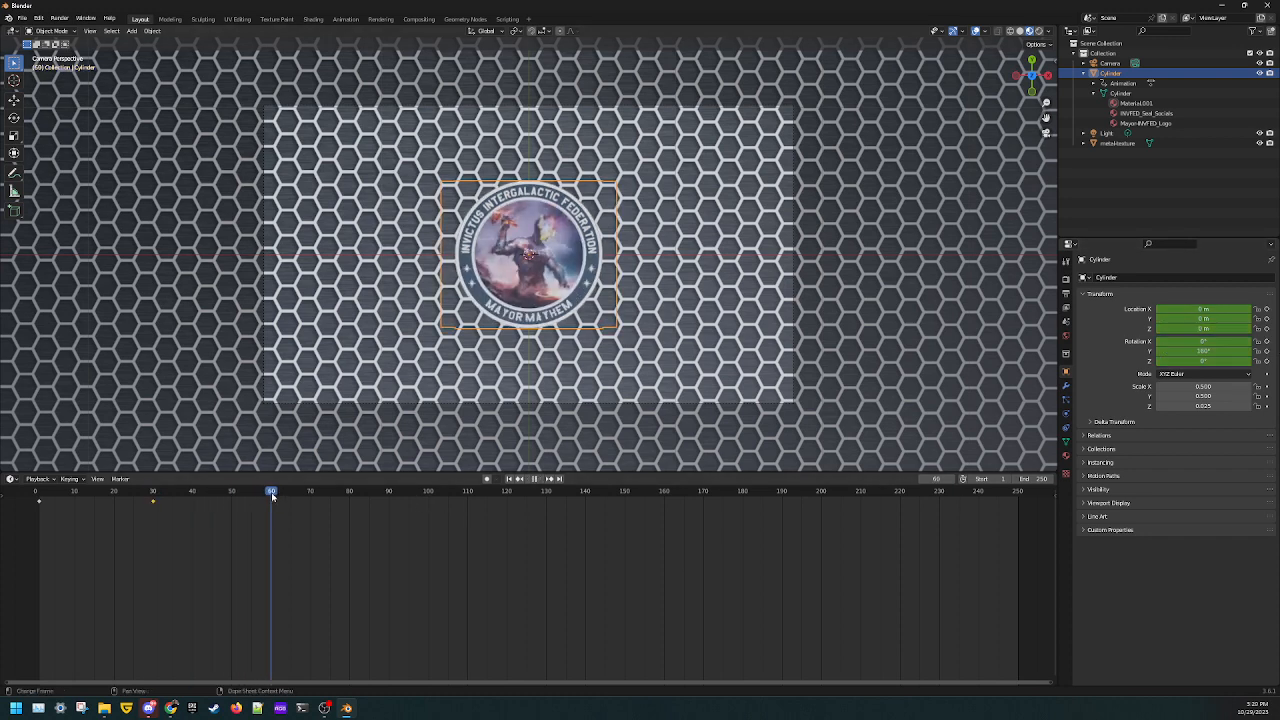
key("space")
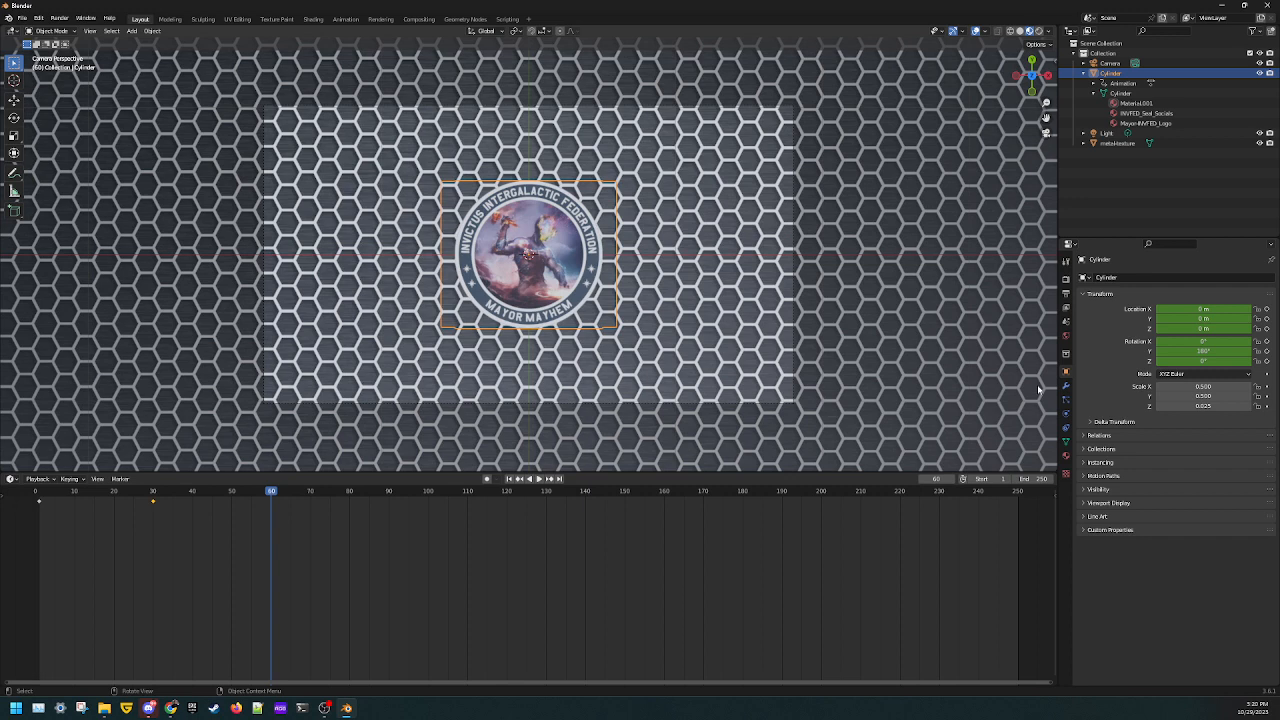
left_click(1217, 354)
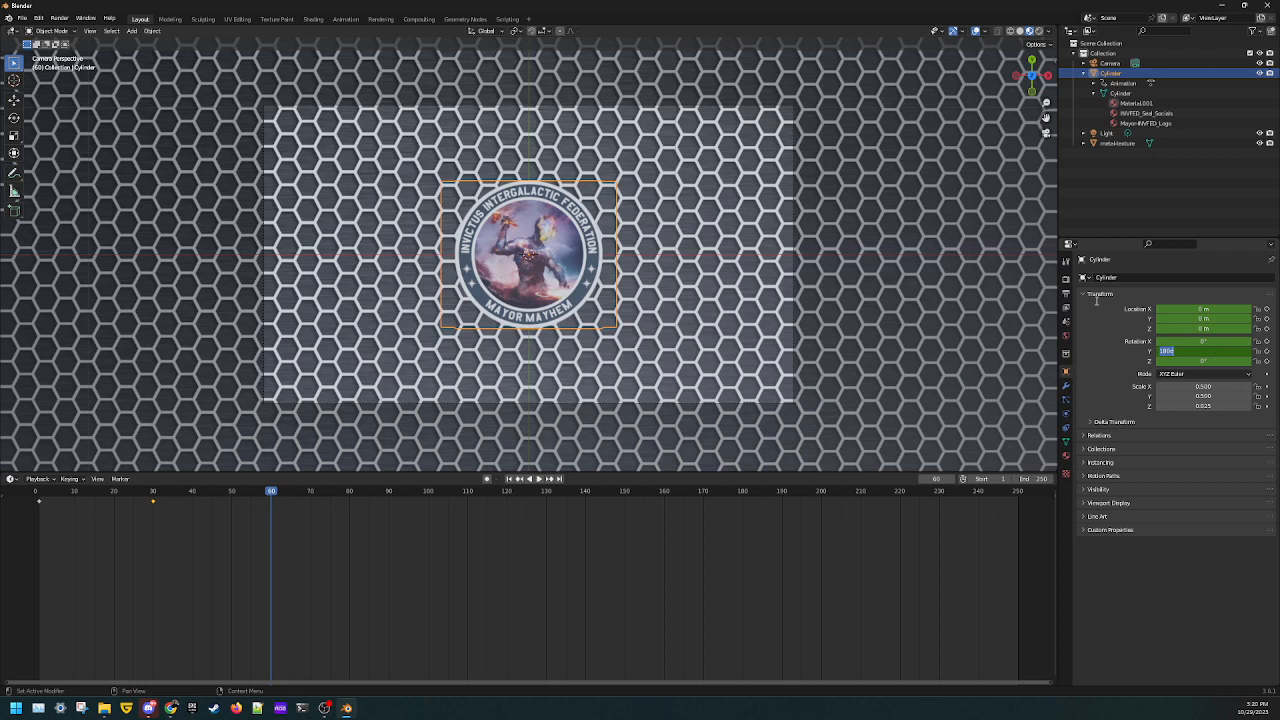
key("Return")
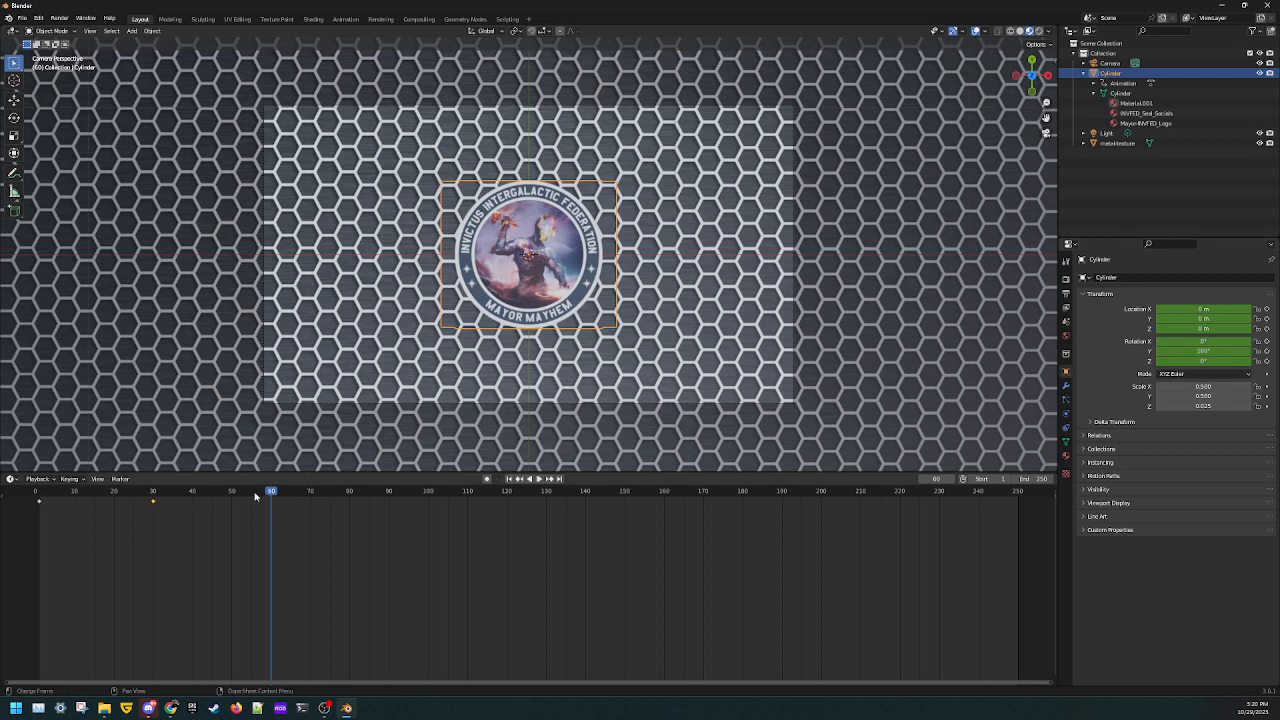
left_click_drag(275, 493, 272, 493)
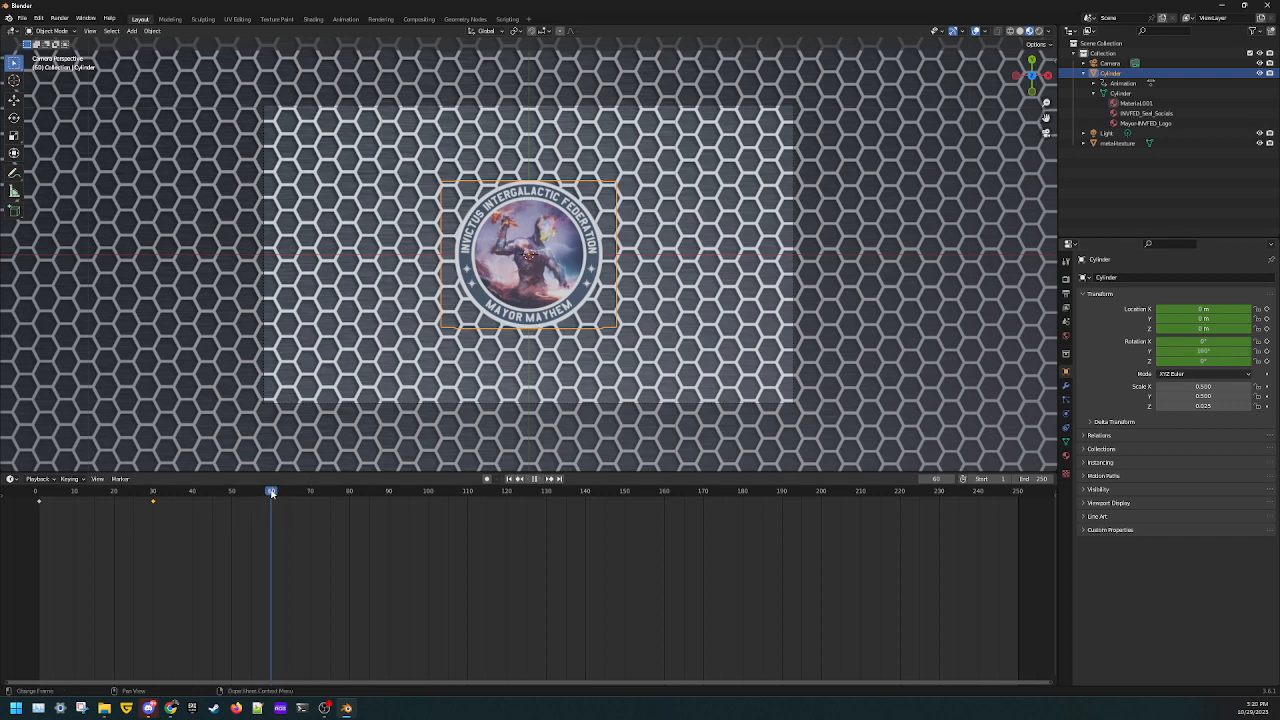
left_click(1205, 351)
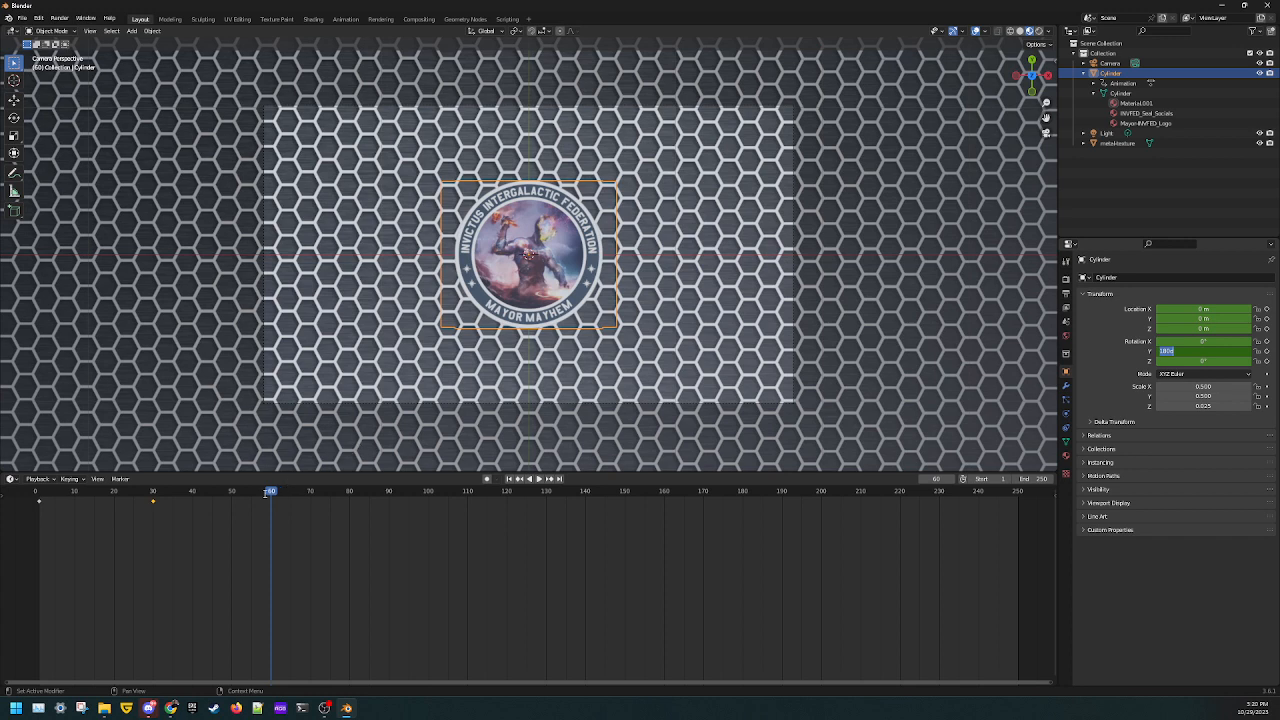
key("Return")
Step: At frame 90, set the coin's Y rotation to 0° and insert a Location & Rotation keyframe
key("space")
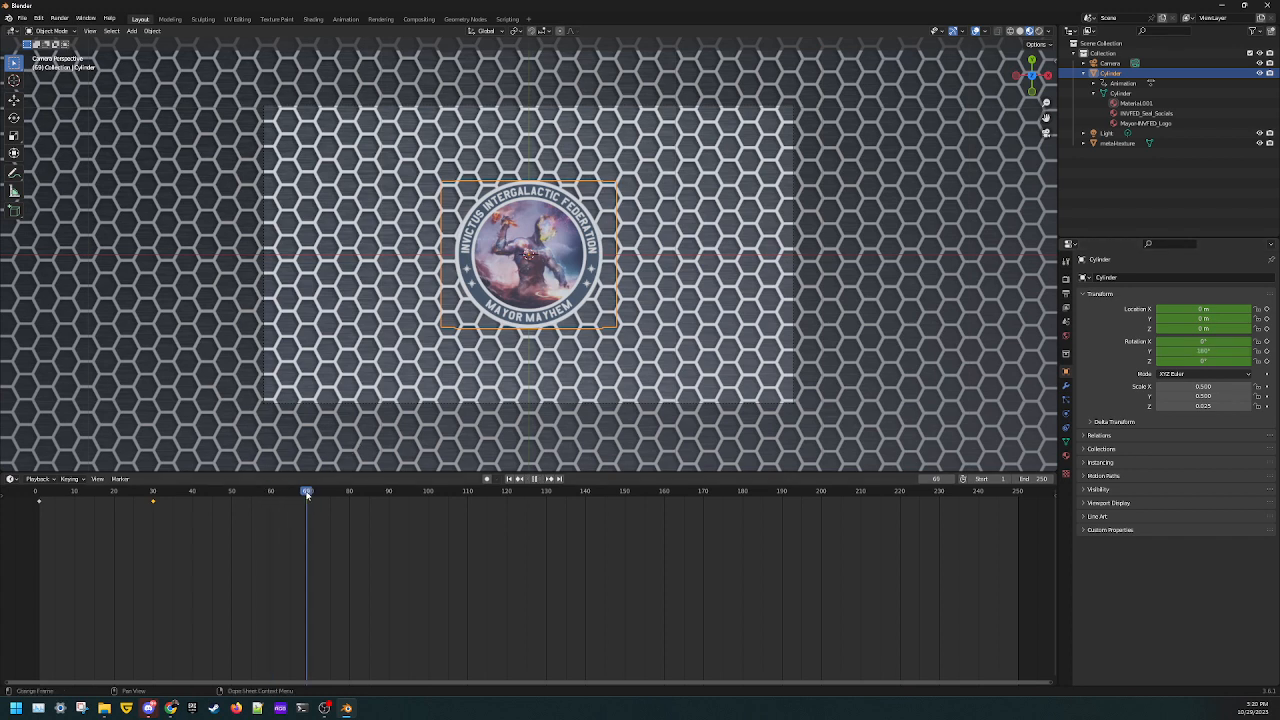
key("space")
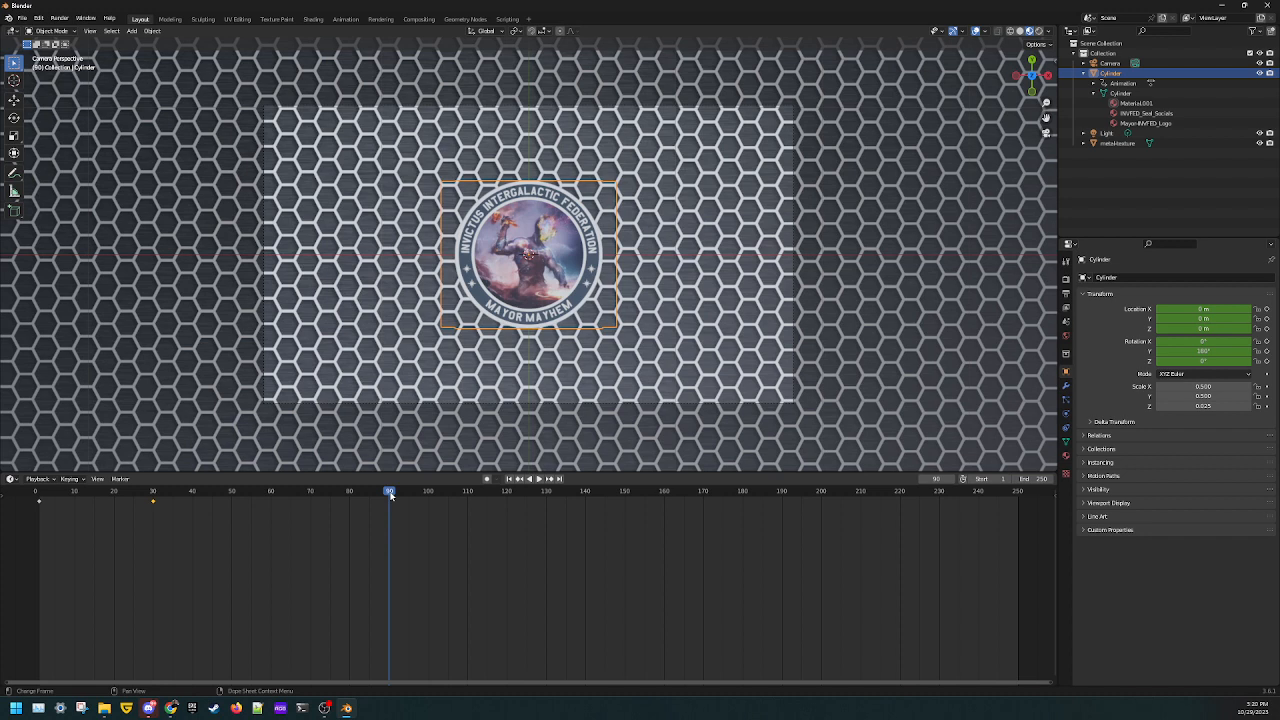
double_click(1203, 351)
type("0")
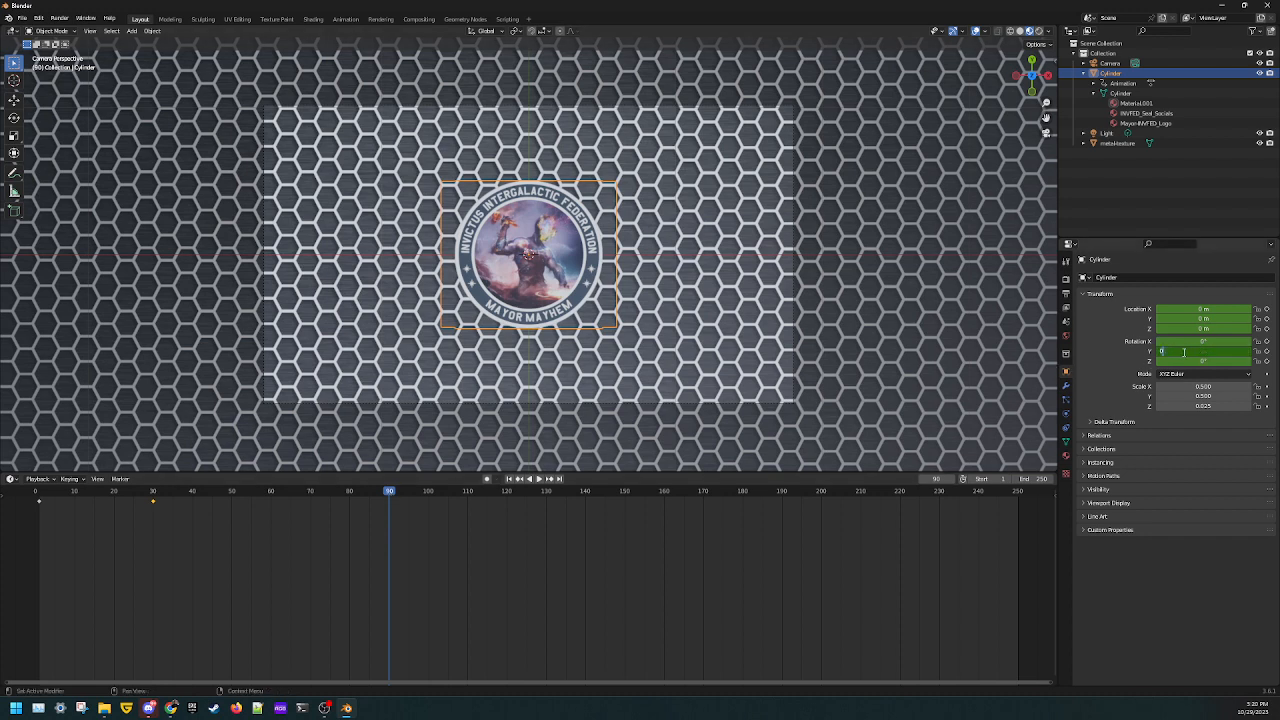
key("Return")
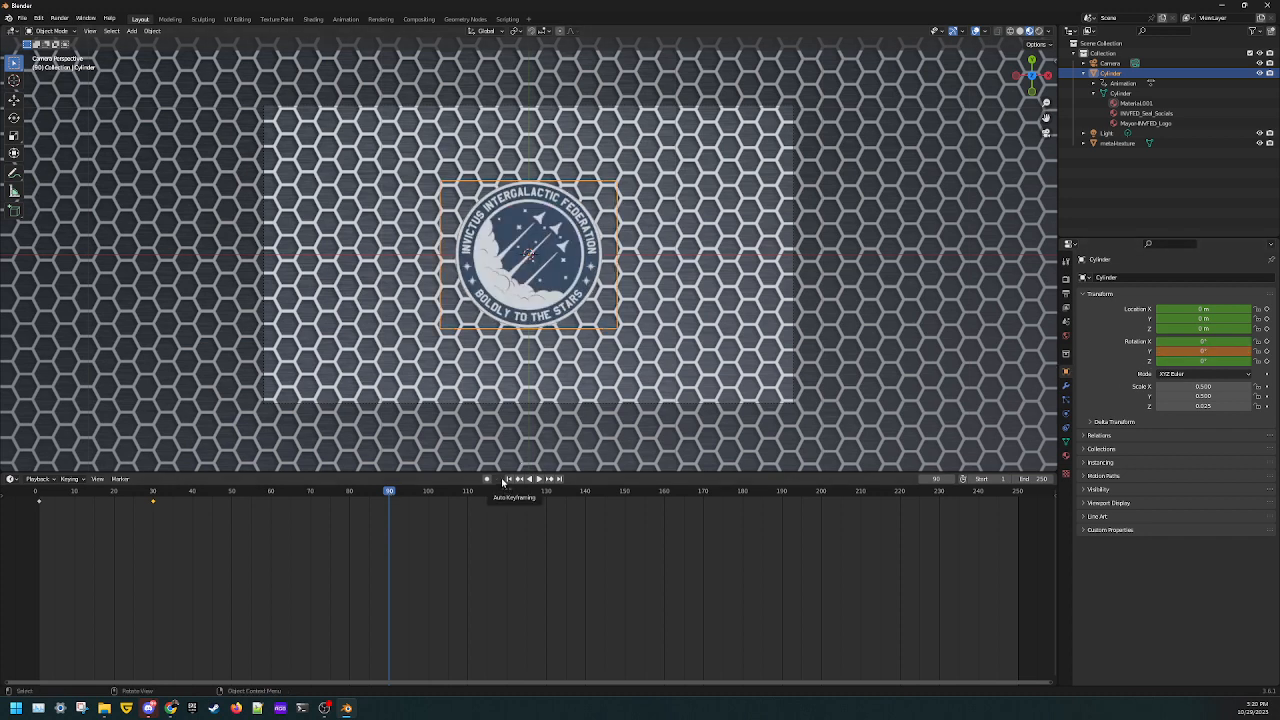
key("i")
right_click(520, 257)
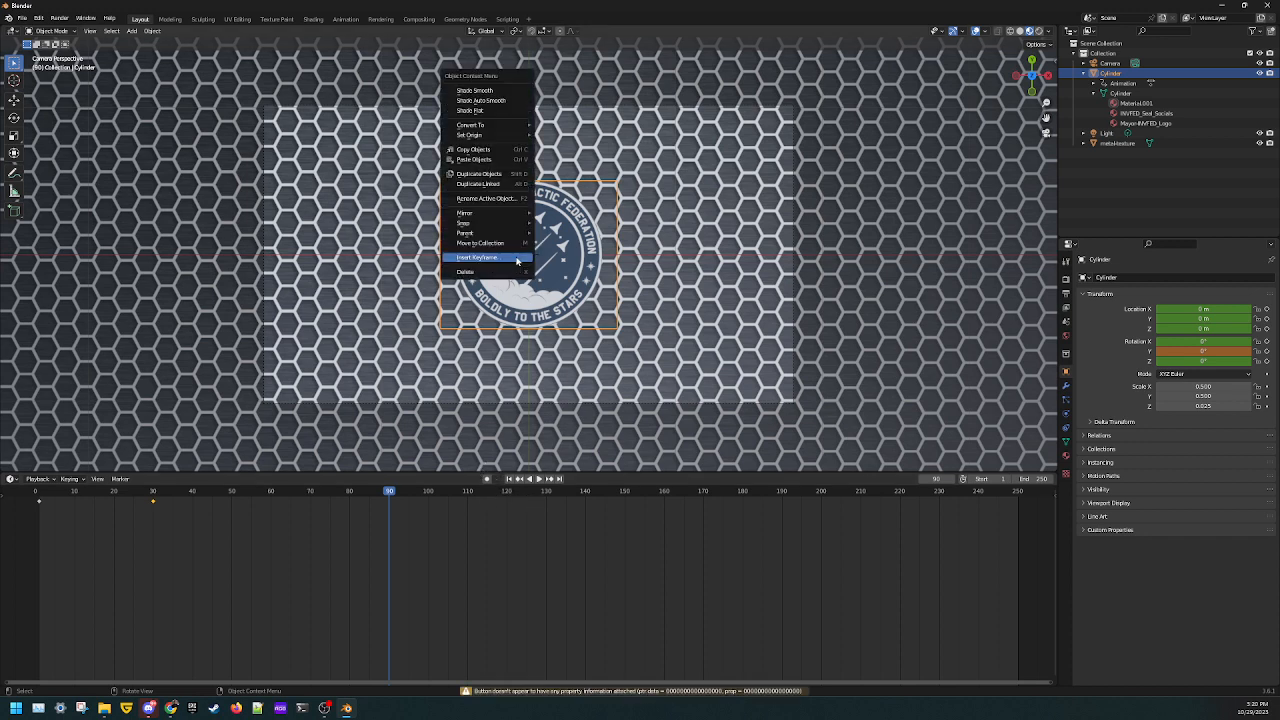
left_click(484, 224)
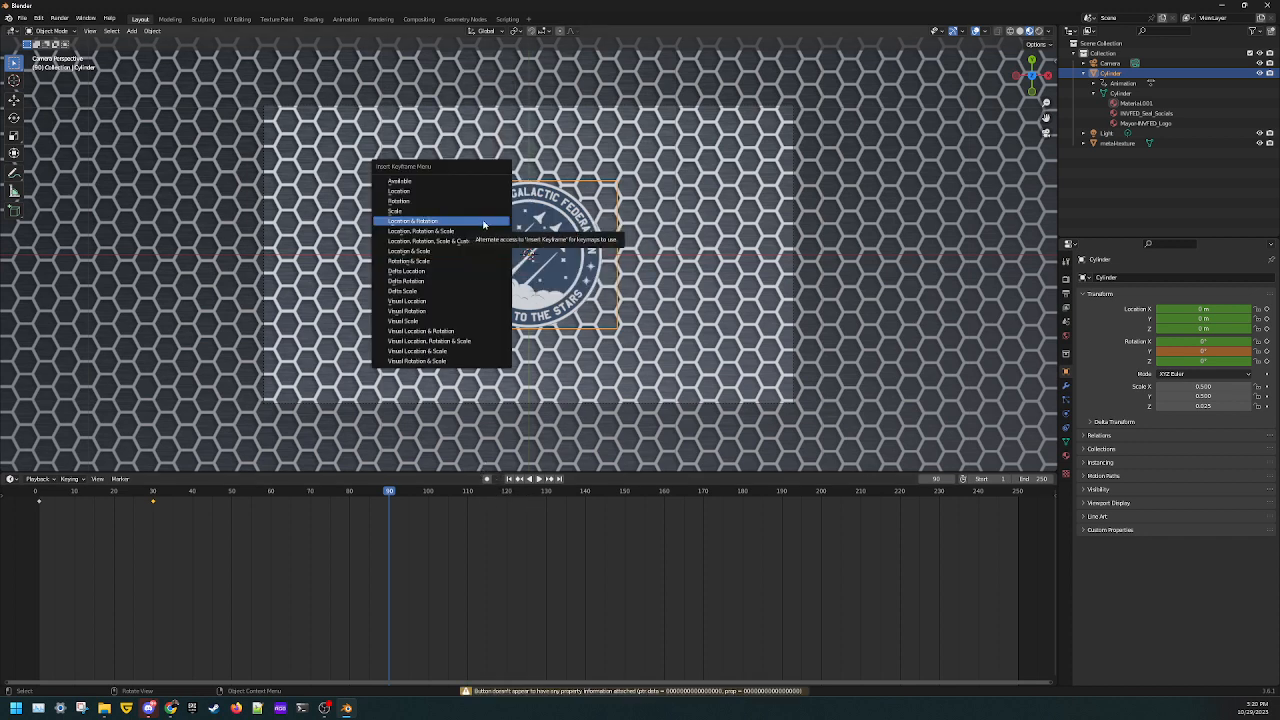
left_click(397, 221)
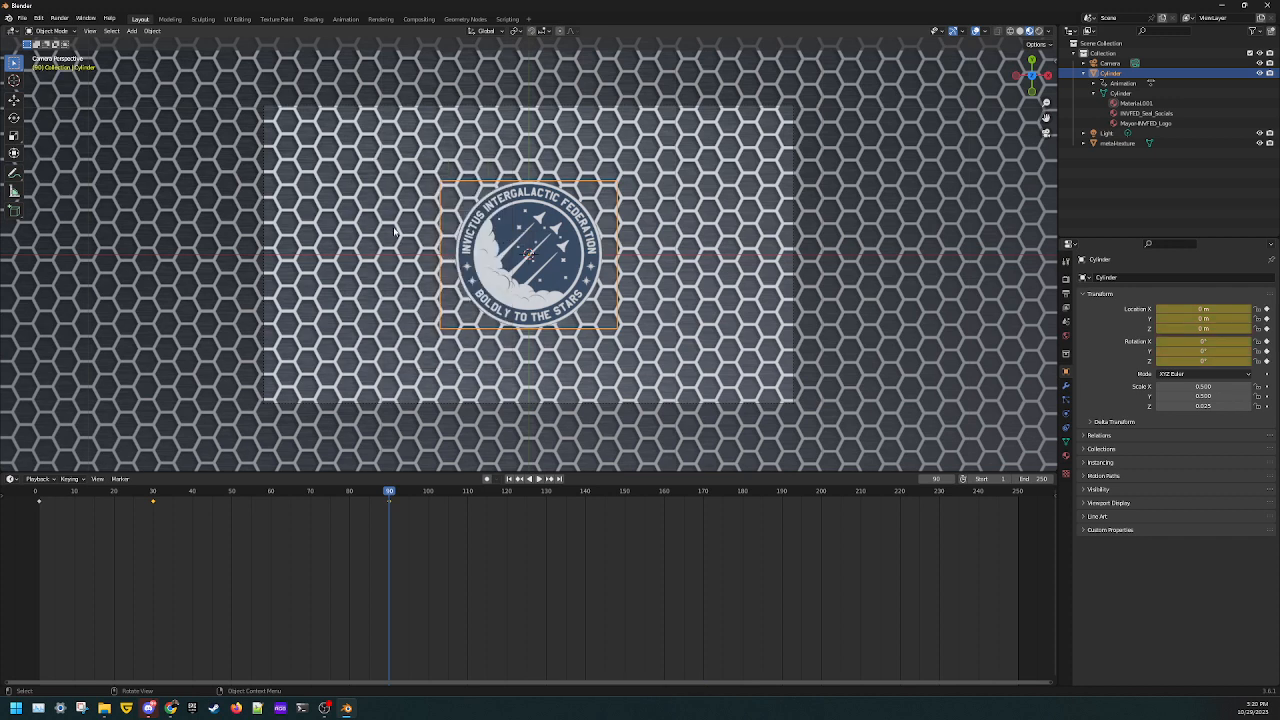
Step: Go to frame 44 and set the coin's Y rotation to 180°
left_click_drag(390, 498, 212, 499)
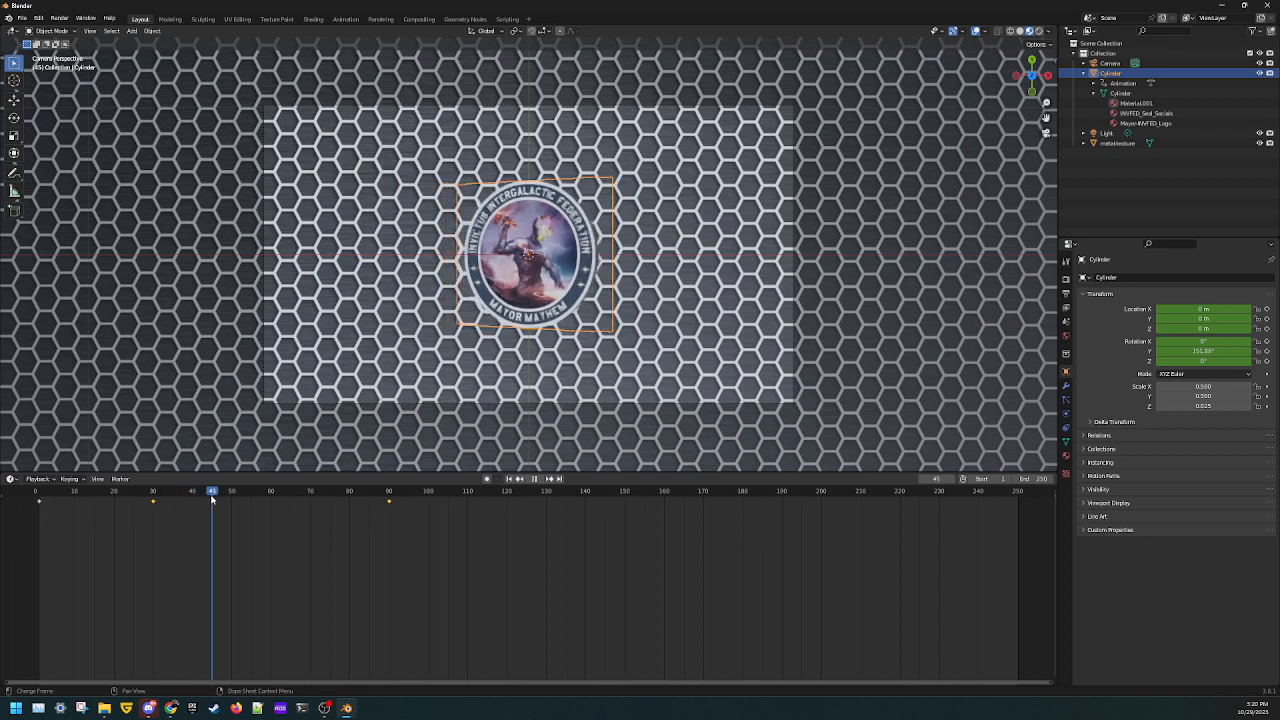
left_click_drag(212, 499, 208, 497)
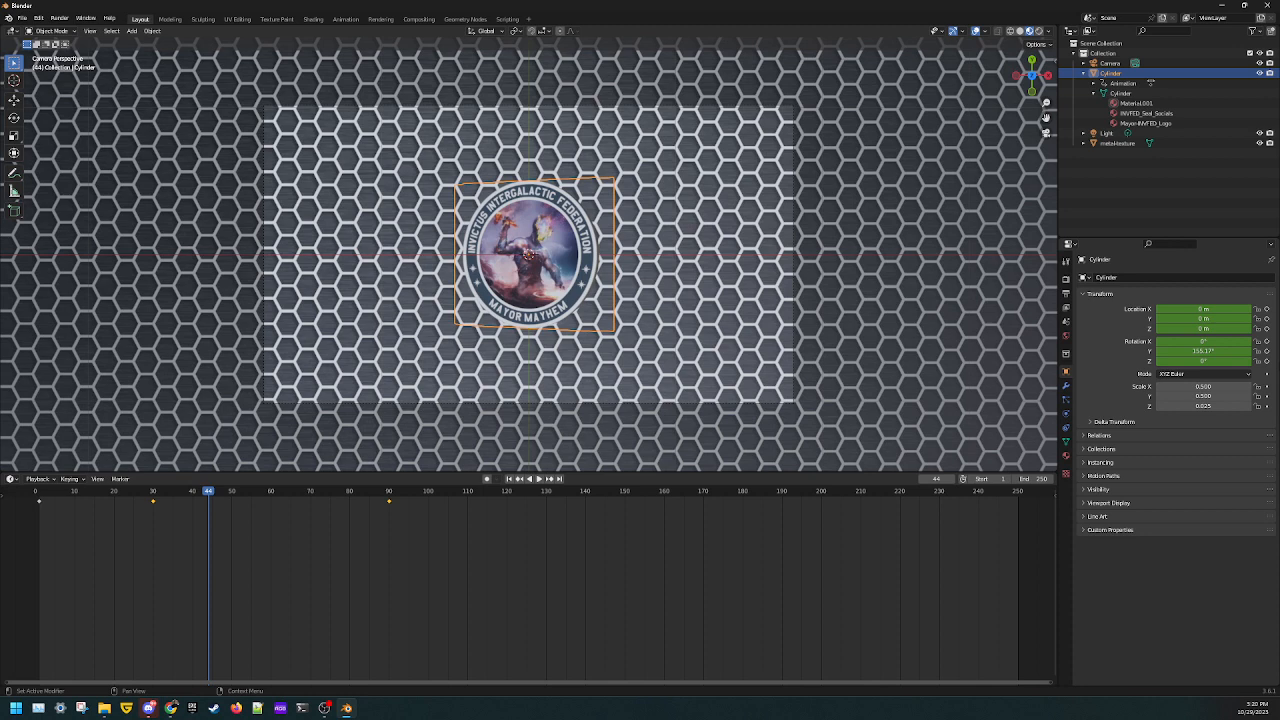
left_click(1197, 352)
type("190")
key("Return")
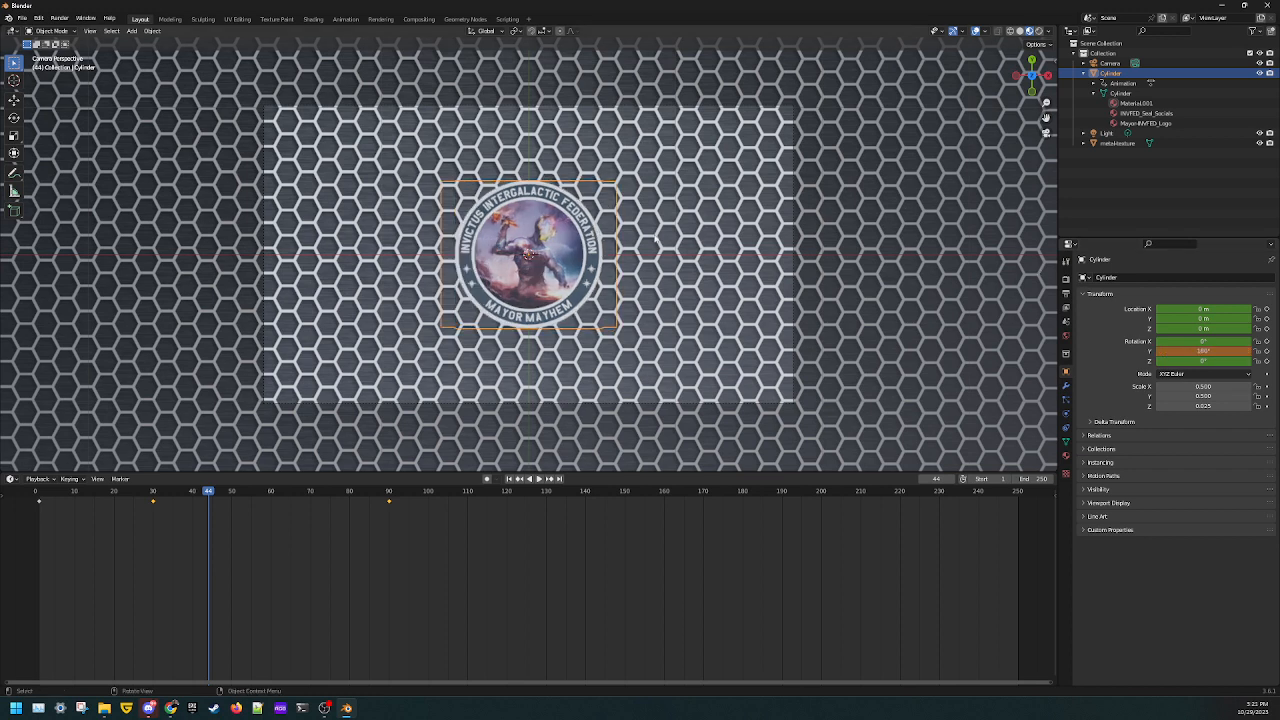
Step: Insert Location & Scale and Location & Rotation keyframes on the coin at frame 44
right_click(568, 258)
key("o")
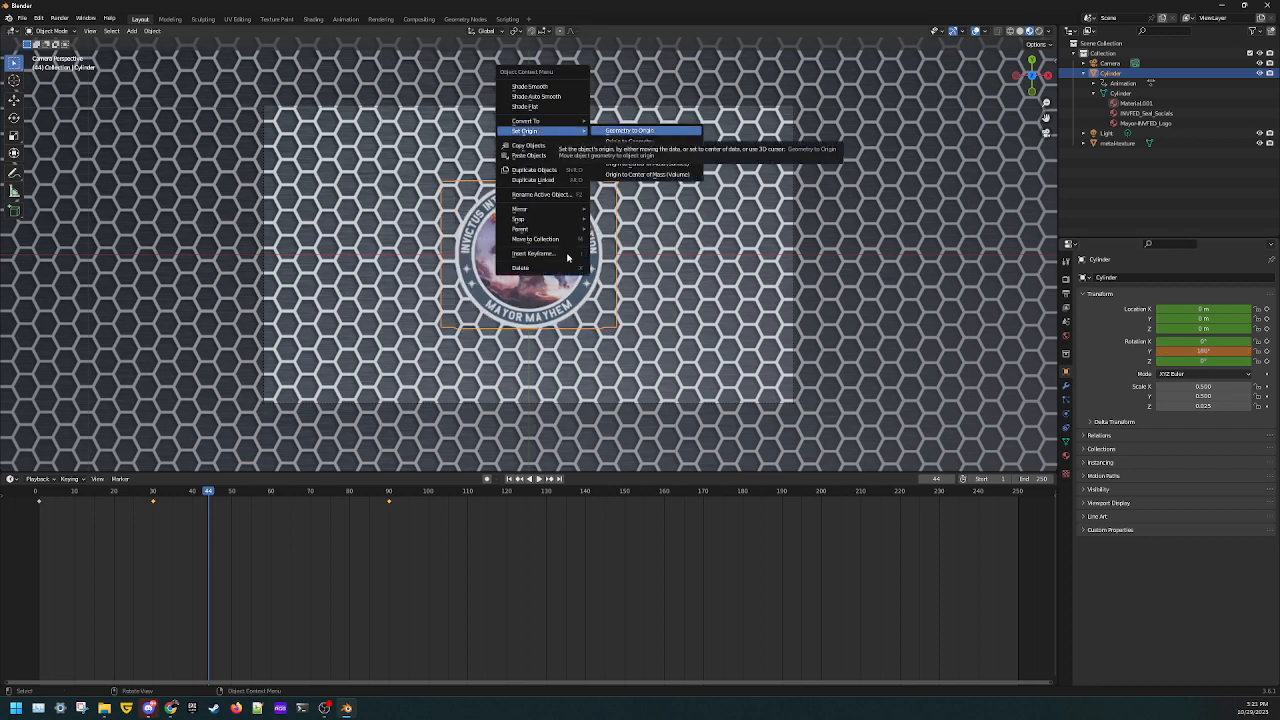
left_click(568, 258)
left_click(568, 258)
right_click(568, 258)
left_click(568, 258)
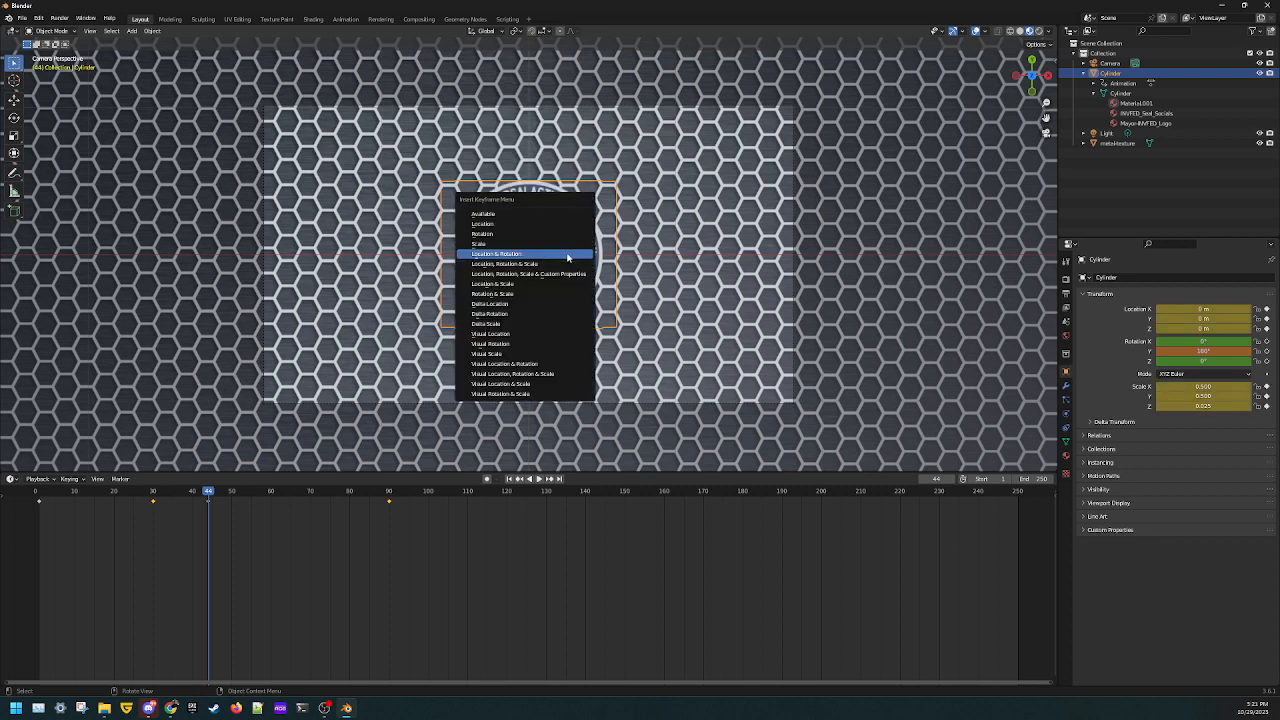
left_click(568, 258)
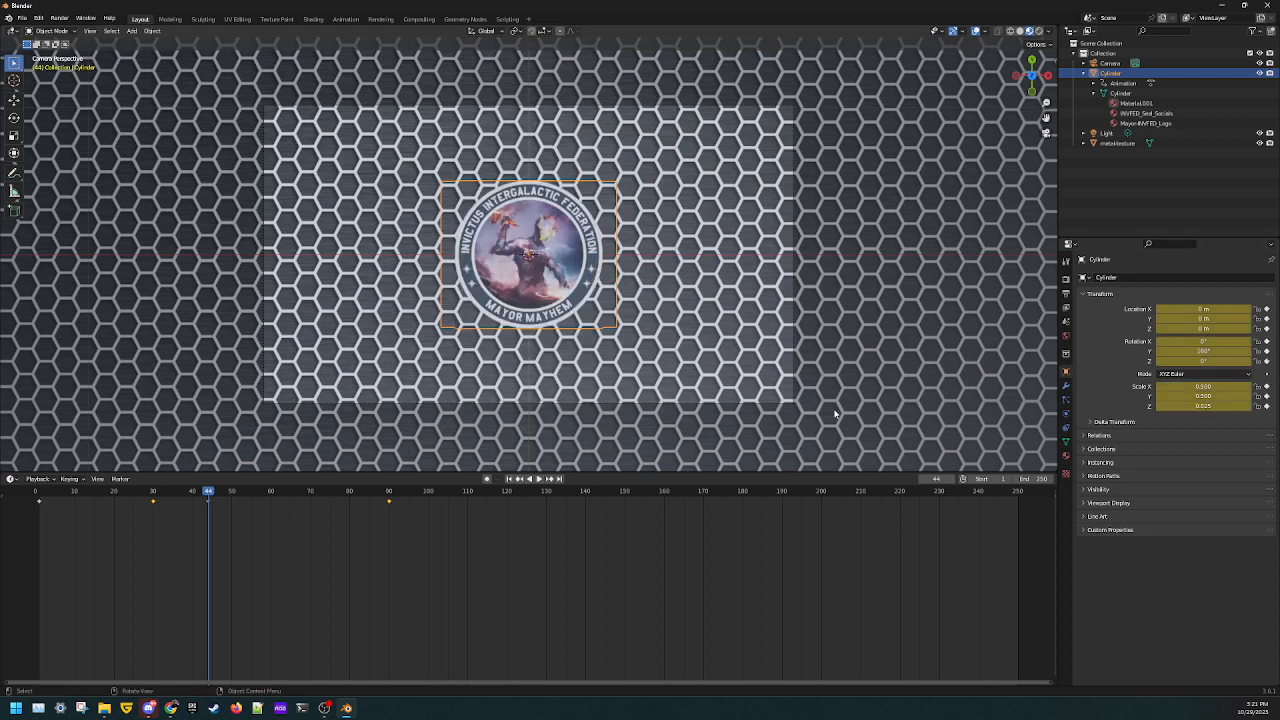
Step: Return to frame 30 and try a 360° Y rotation on the coin without keyframing it
left_click_drag(208, 491, 153, 491)
left_click(1217, 352)
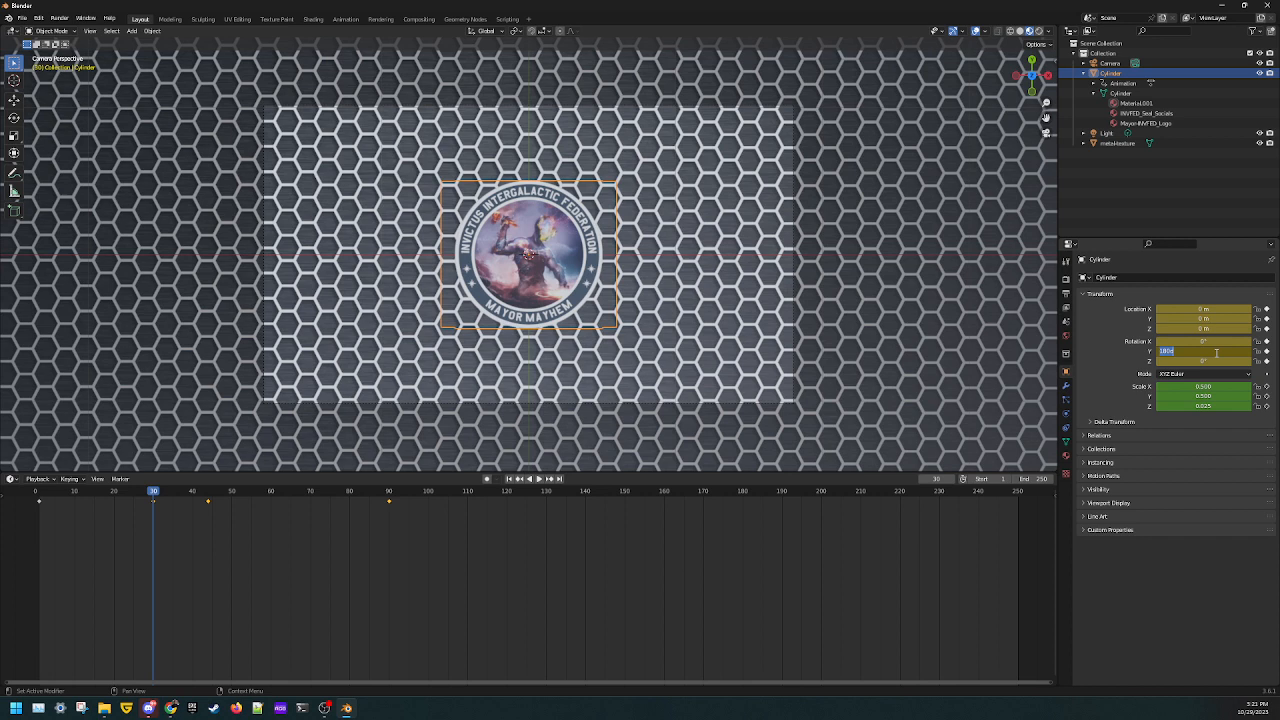
type("360")
key("Return")
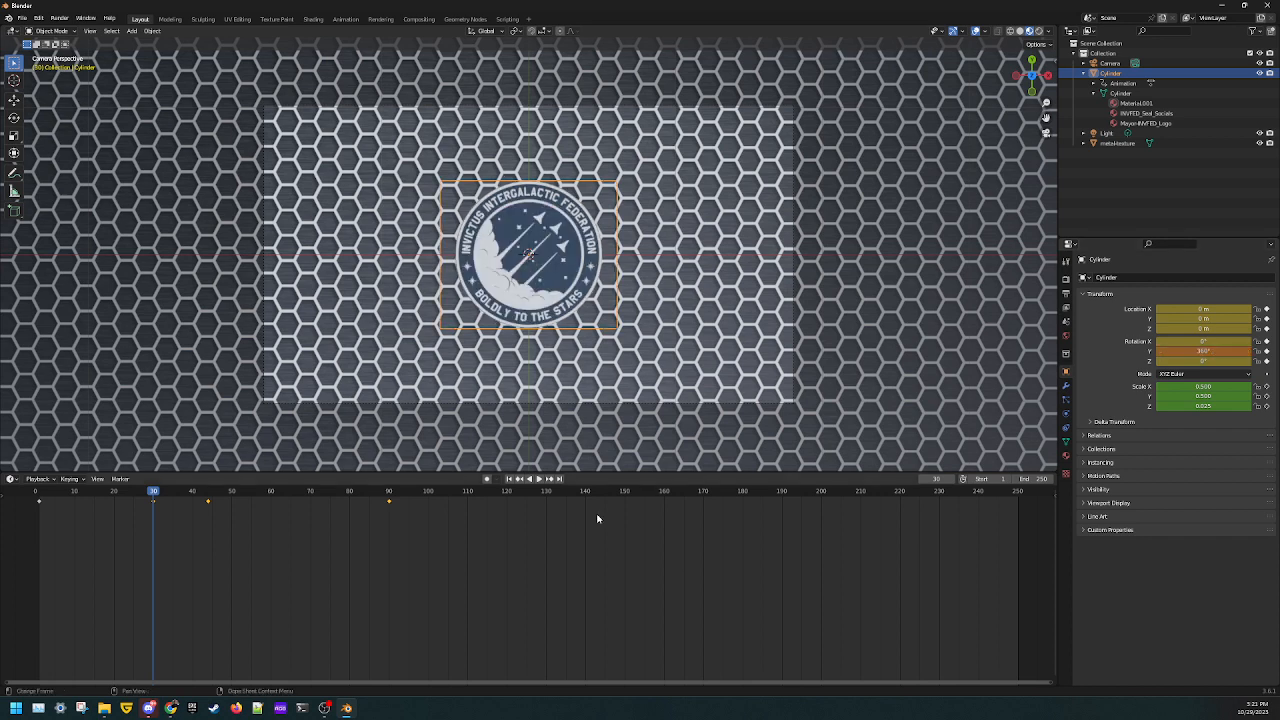
Step: Try a 540° Y rotation on the coin at frame 30 instead
left_click(1218, 352)
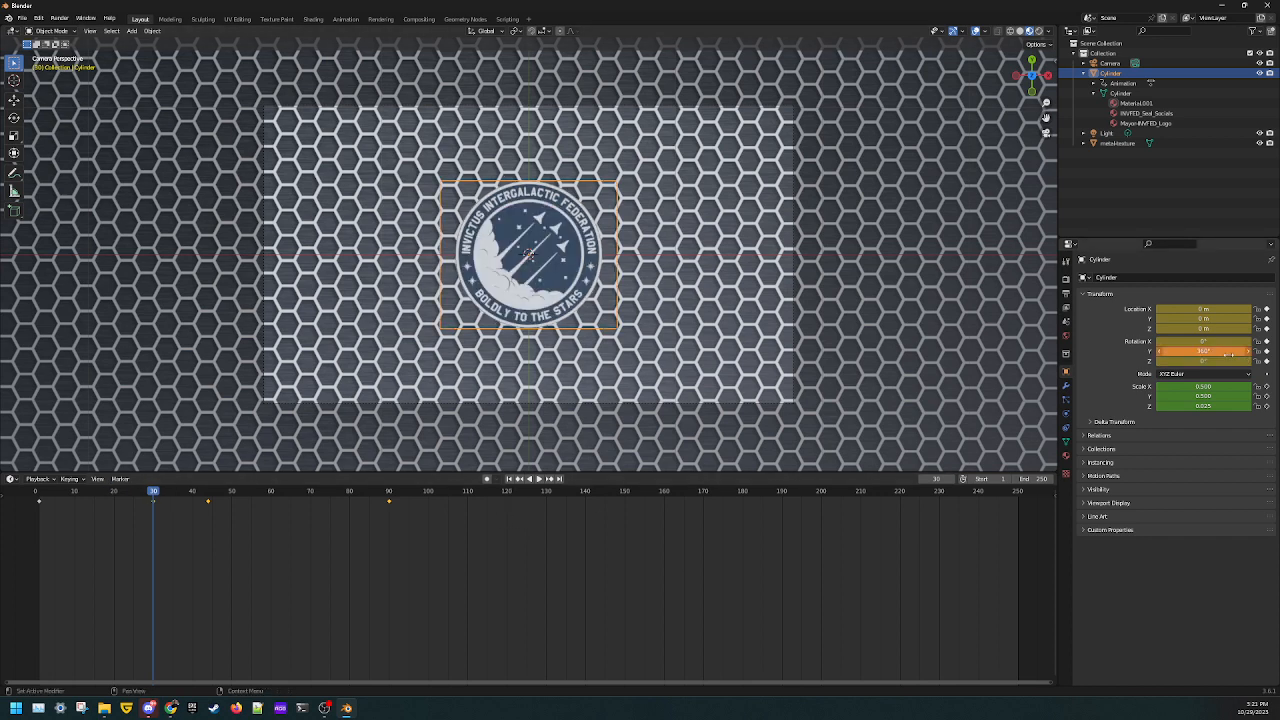
key("BackSpace")
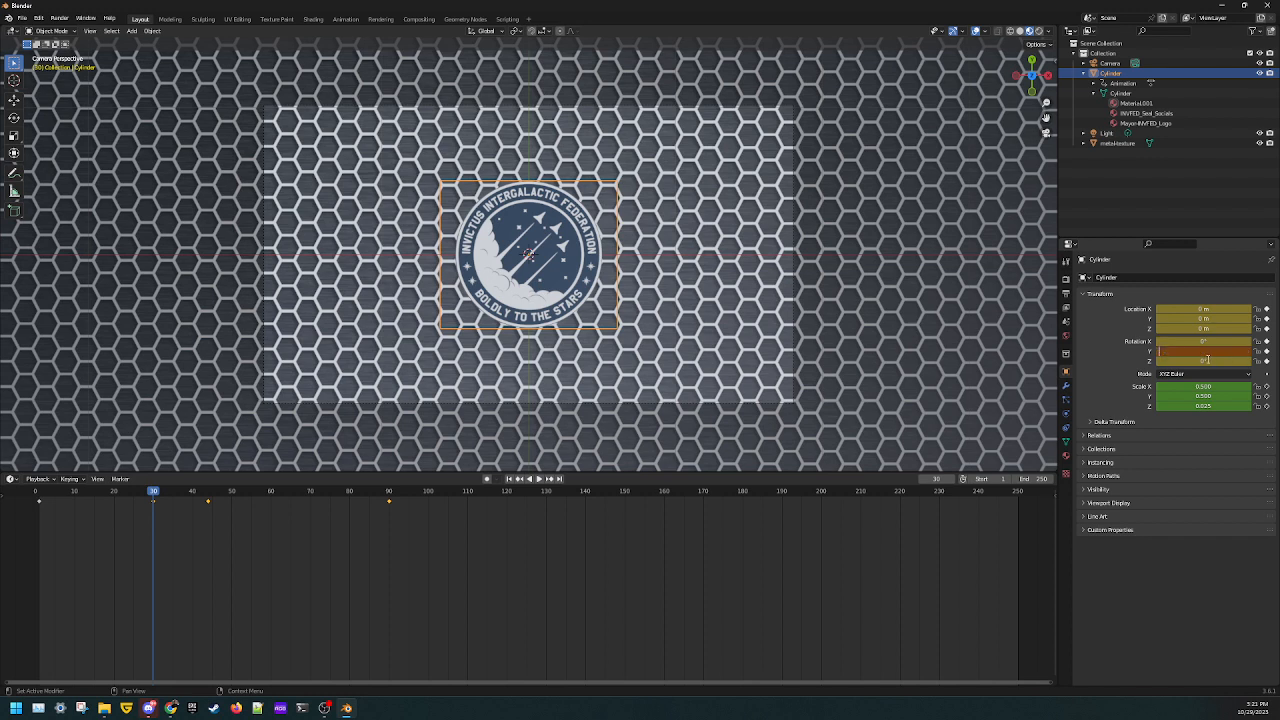
type("540")
key("Return")
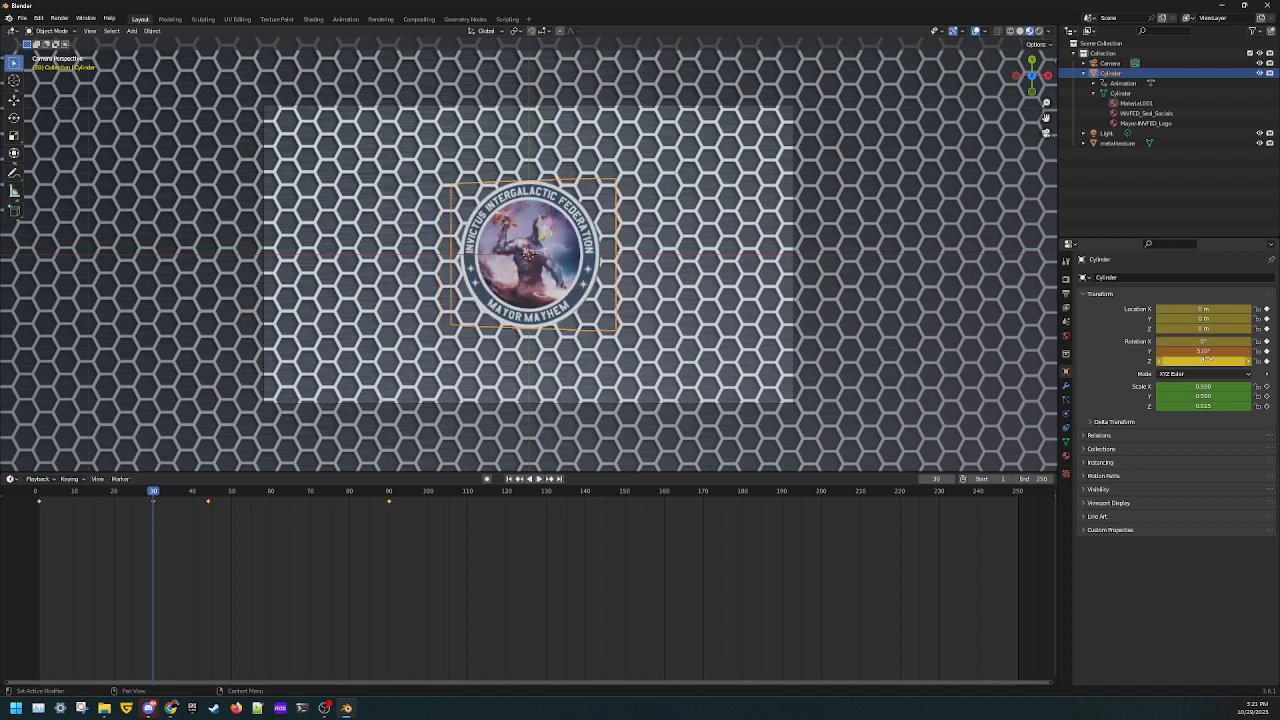
key("alt+i")
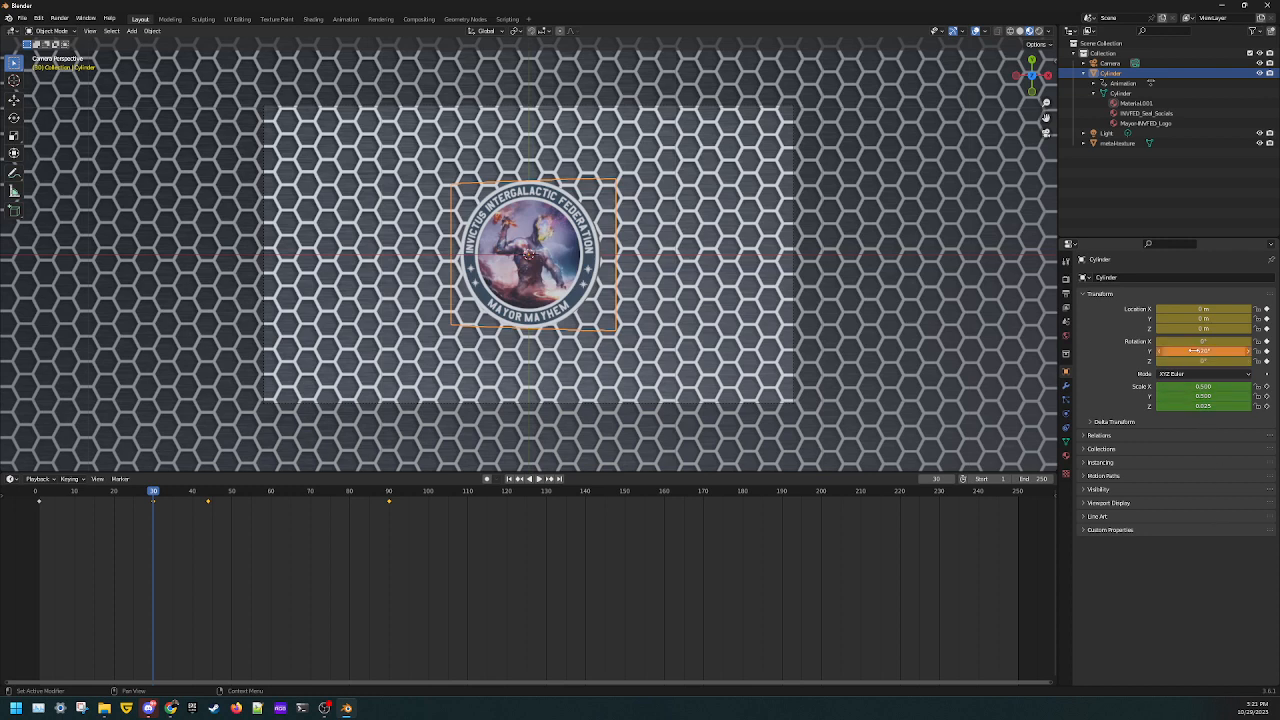
left_click(1194, 351)
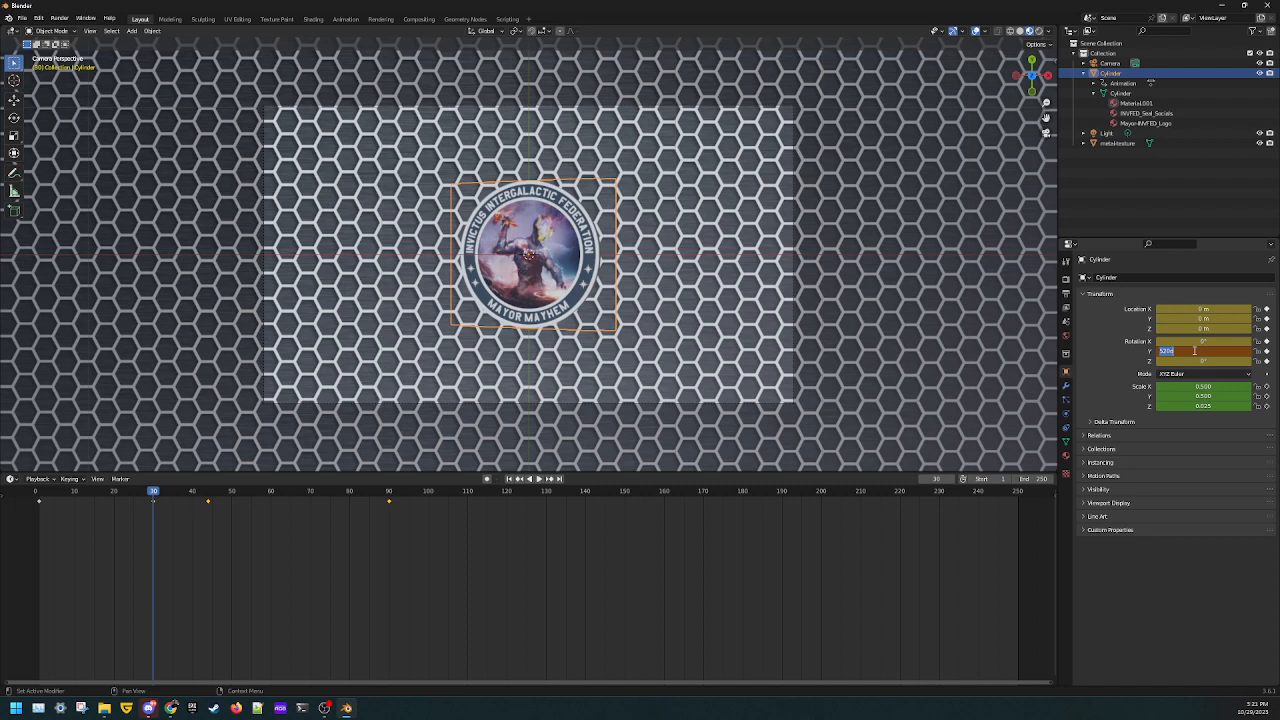
type("540")
key("Return")
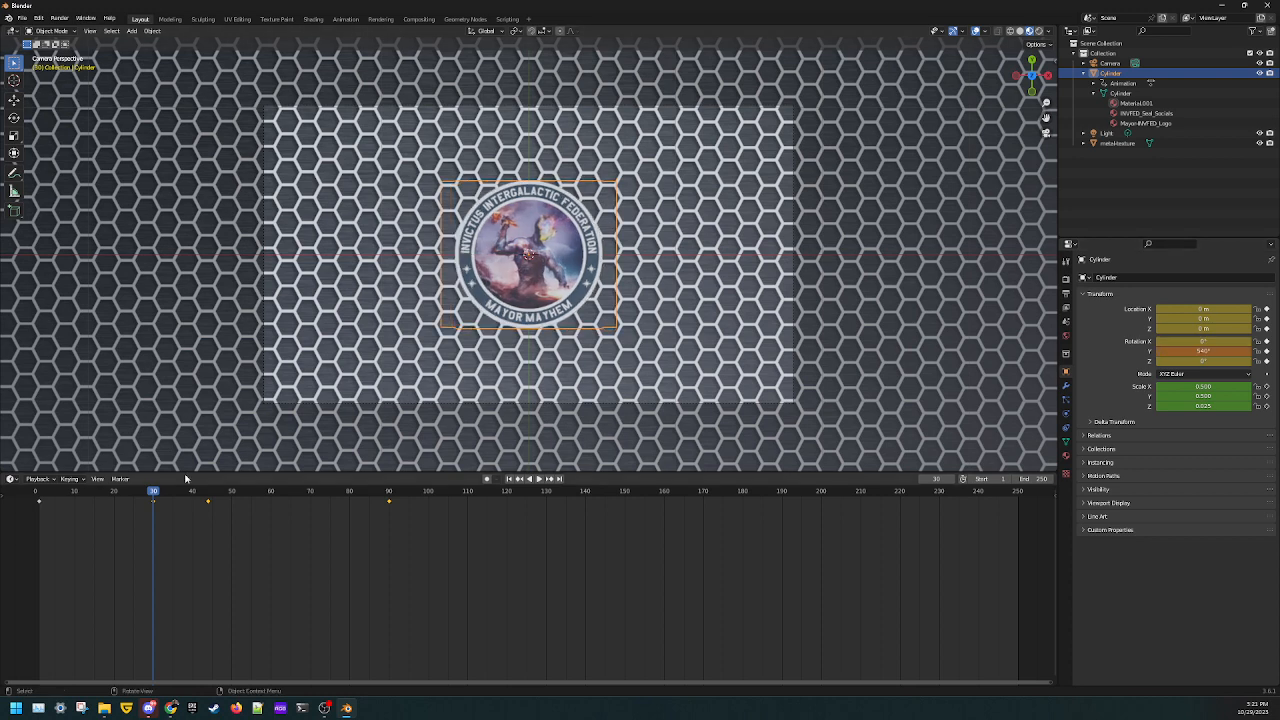
Step: Go to frame 44 and try a 540° Y rotation on the coin without keyframing it
left_click(208, 492)
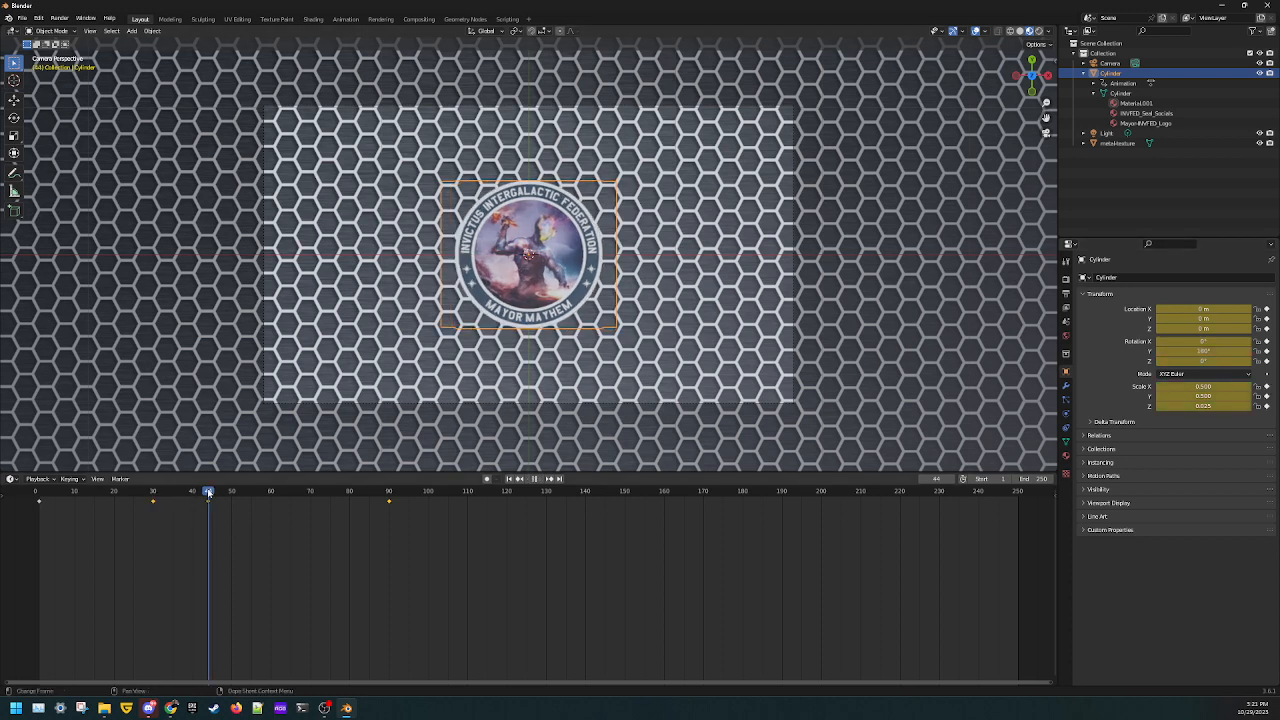
double_click(1197, 350)
type("54")
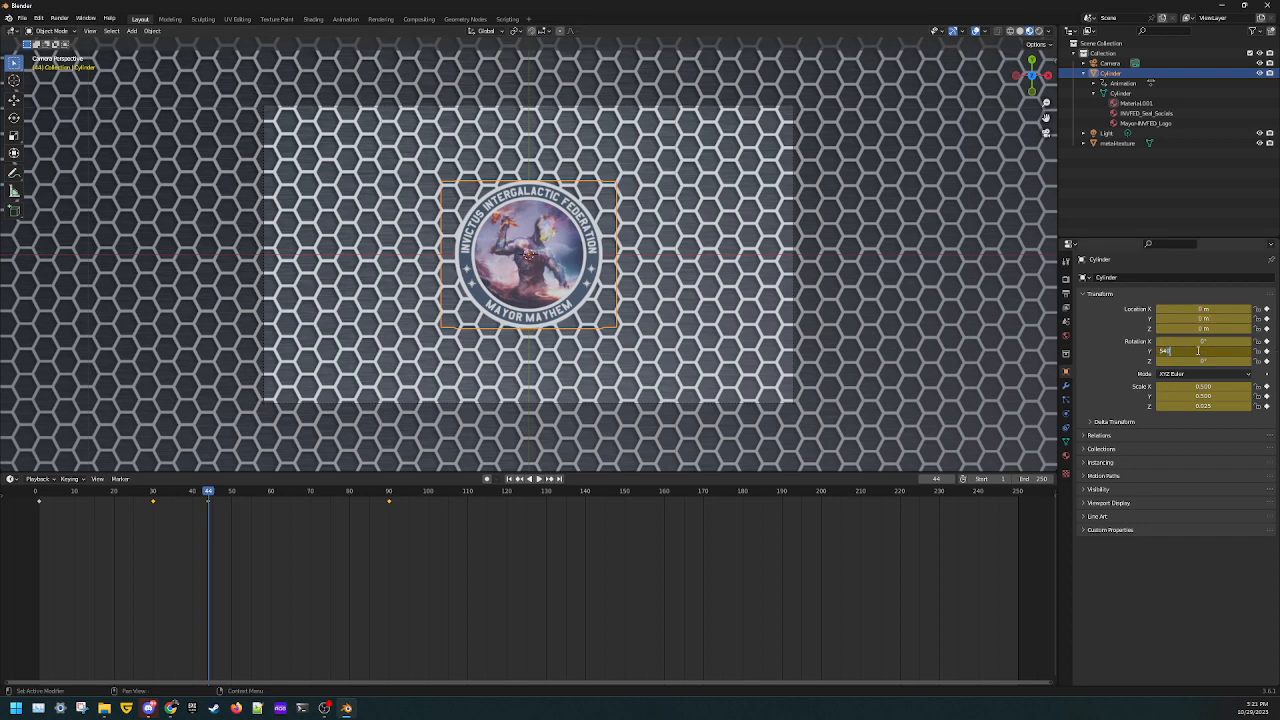
type("0")
key("Return")
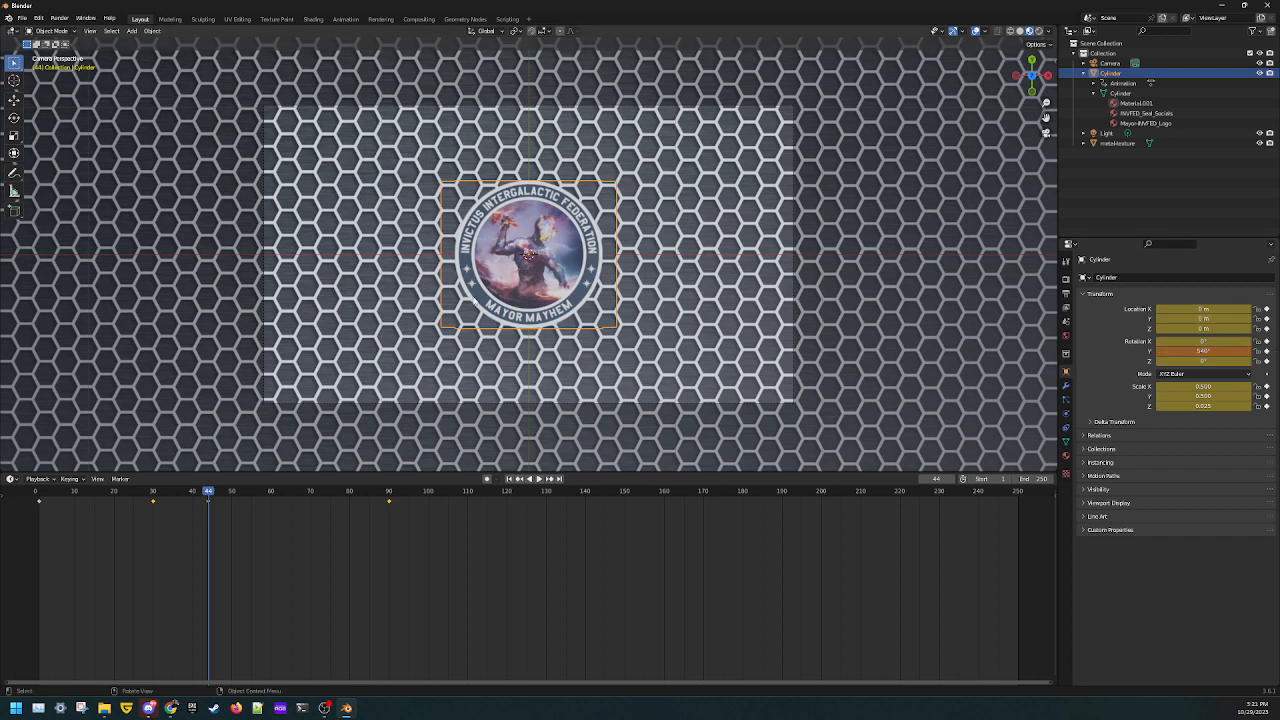
Step: Go to frame 90 and set the animation's end frame to 90
left_click(390, 491)
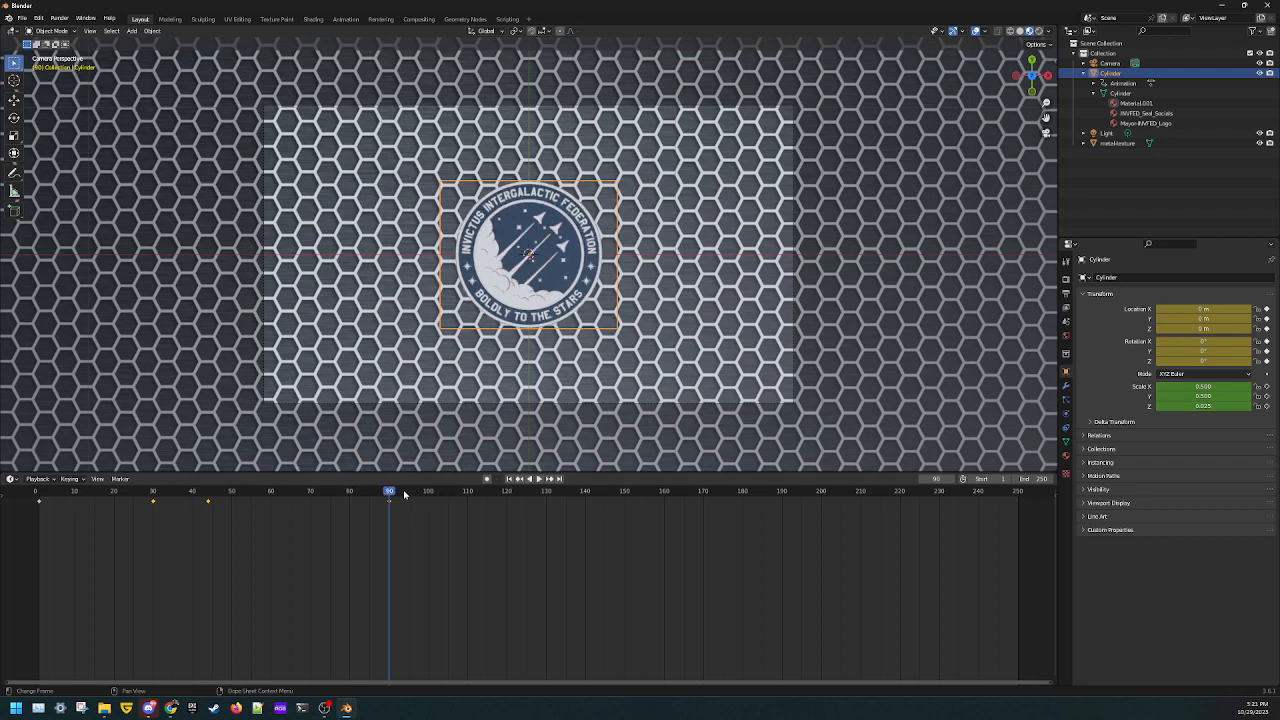
left_click(1038, 482)
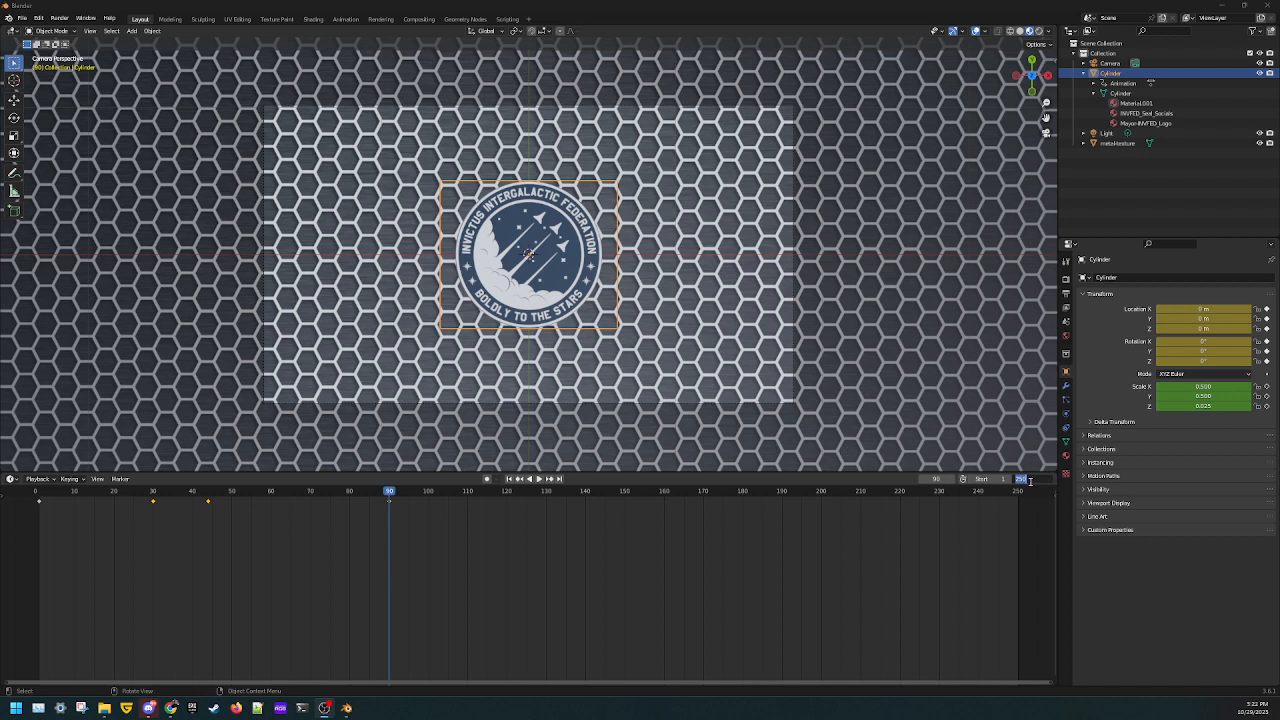
type("90")
key("Return")
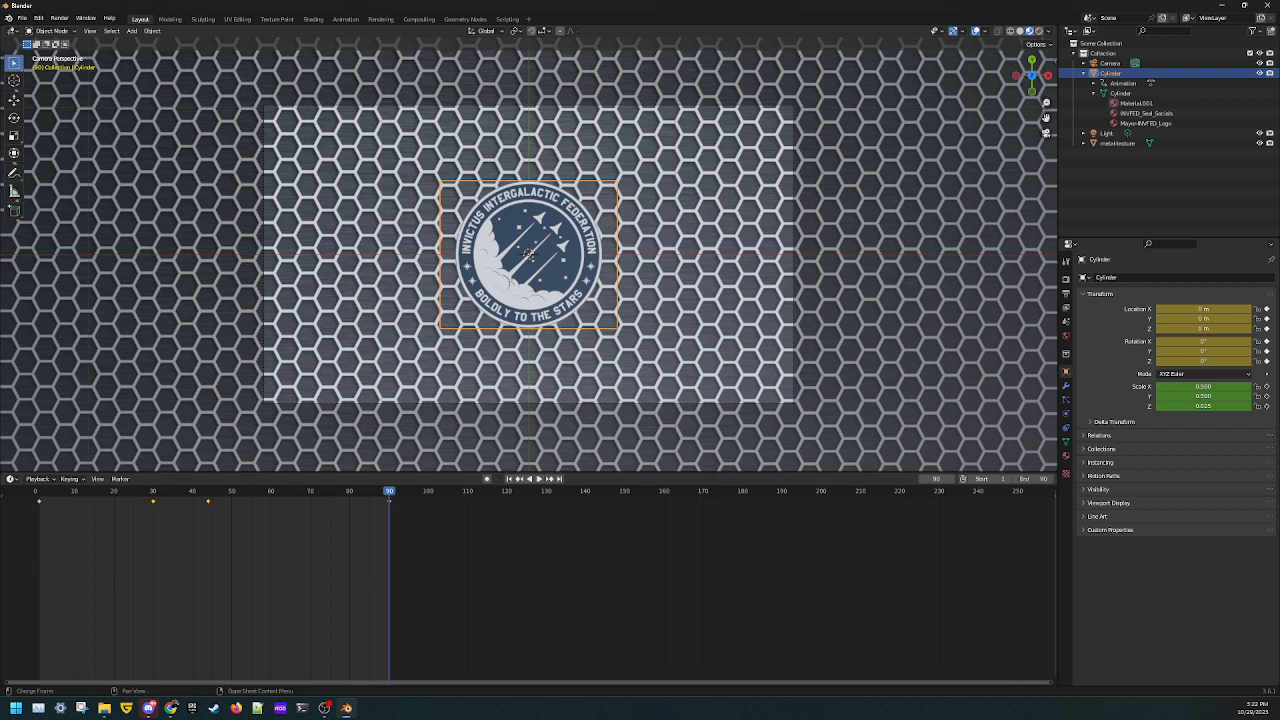
Step: Play the coin animation from frame 1 to check the flip, hold and flip back, and stop playback
left_click(39, 500)
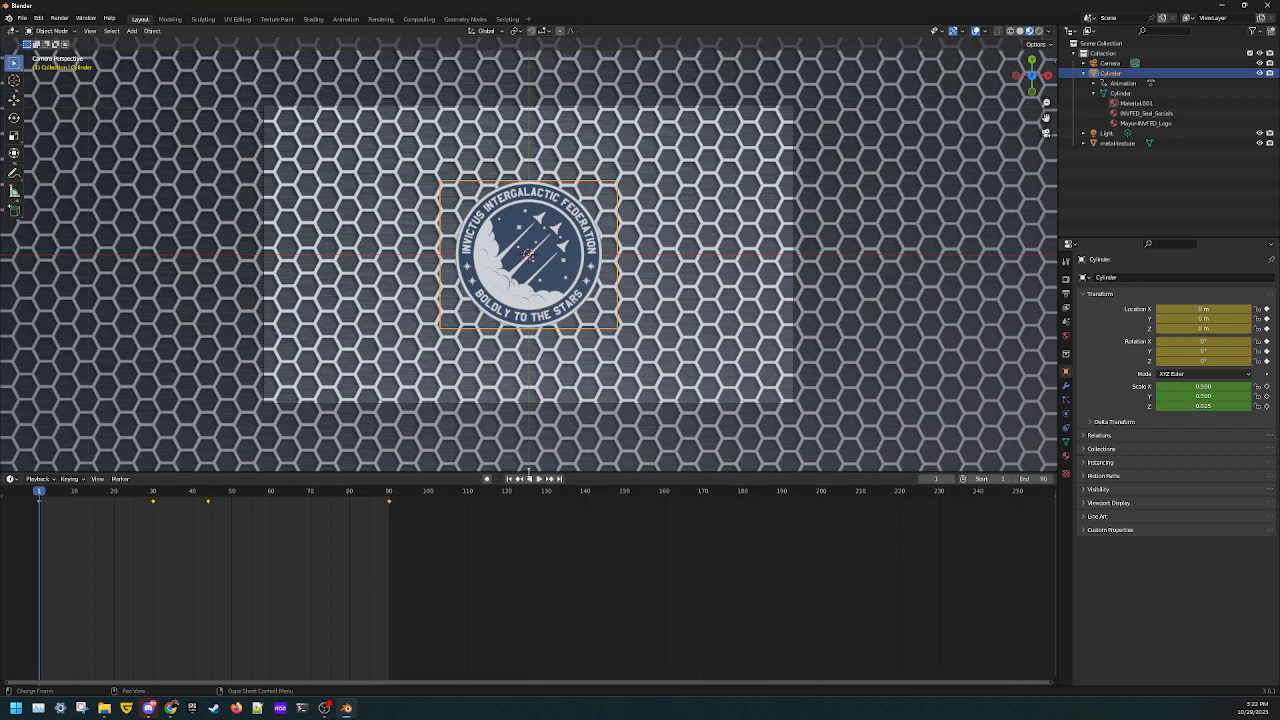
left_click(541, 480)
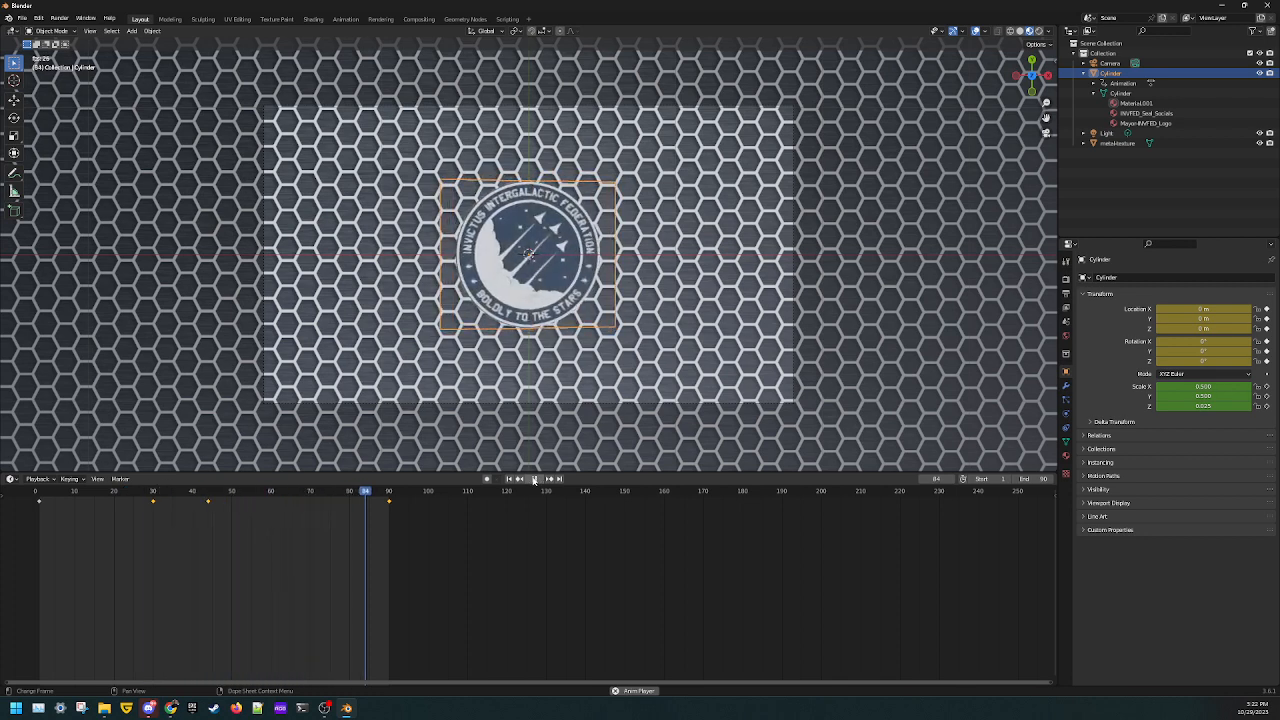
left_click(535, 479)
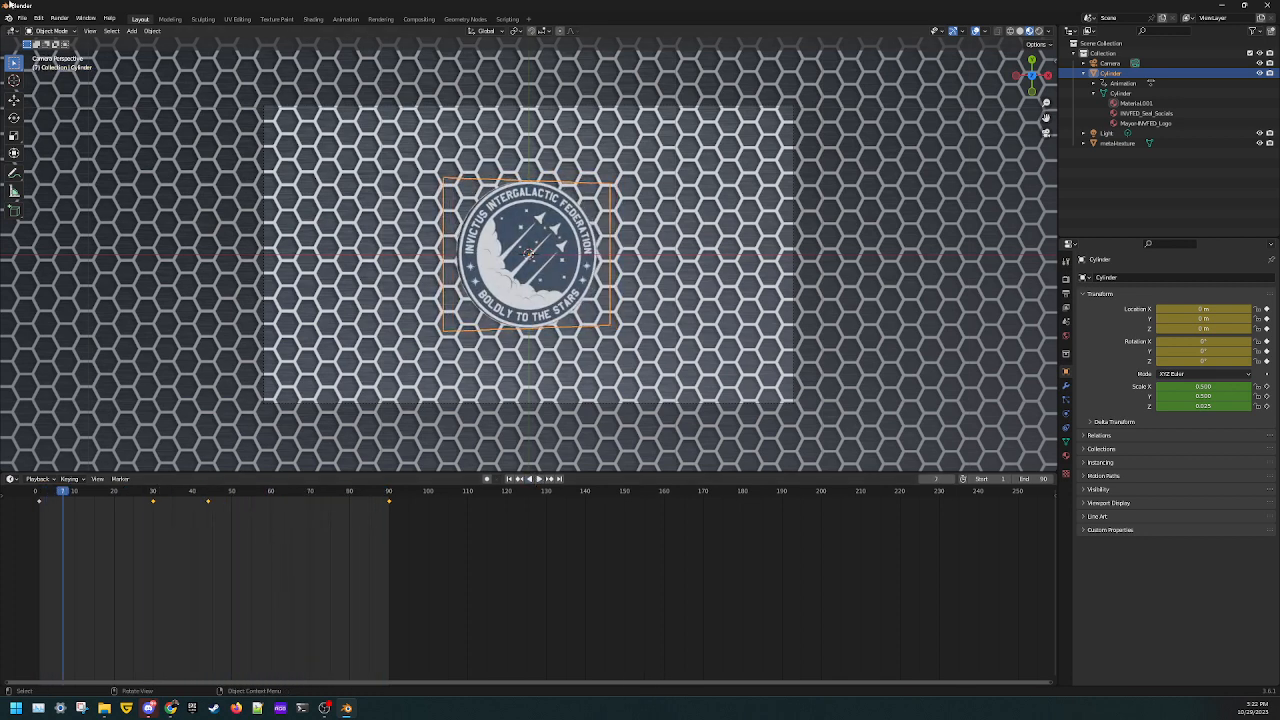
left_click(537, 480)
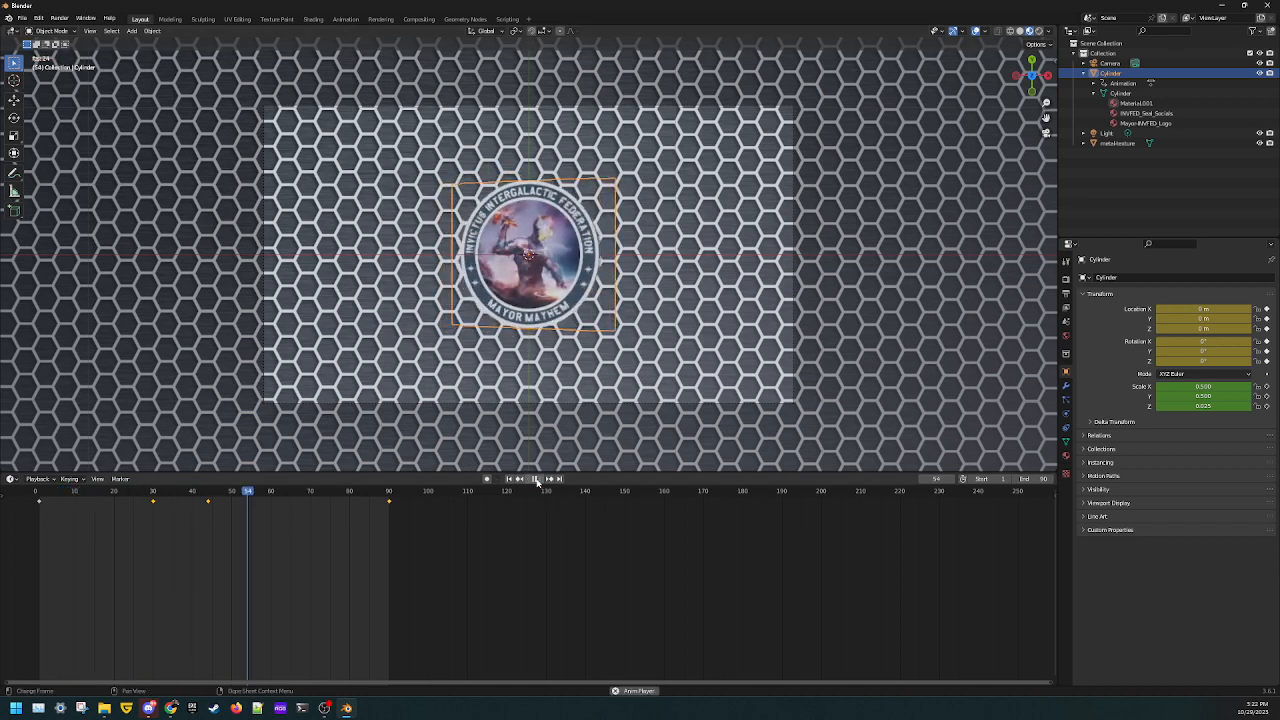
left_click(535, 479)
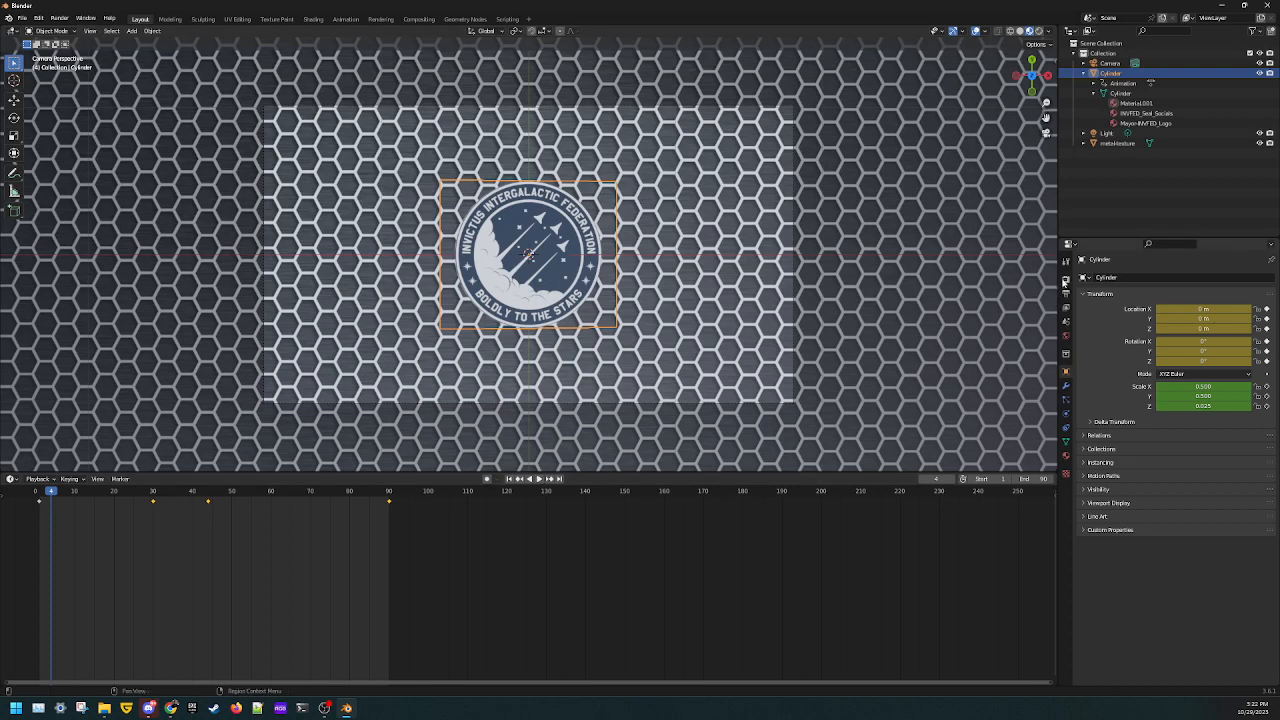
Step: Switch the render engine to Cycles and set the render samples to a maximum of 10 and minimum of 3
left_click(1065, 280)
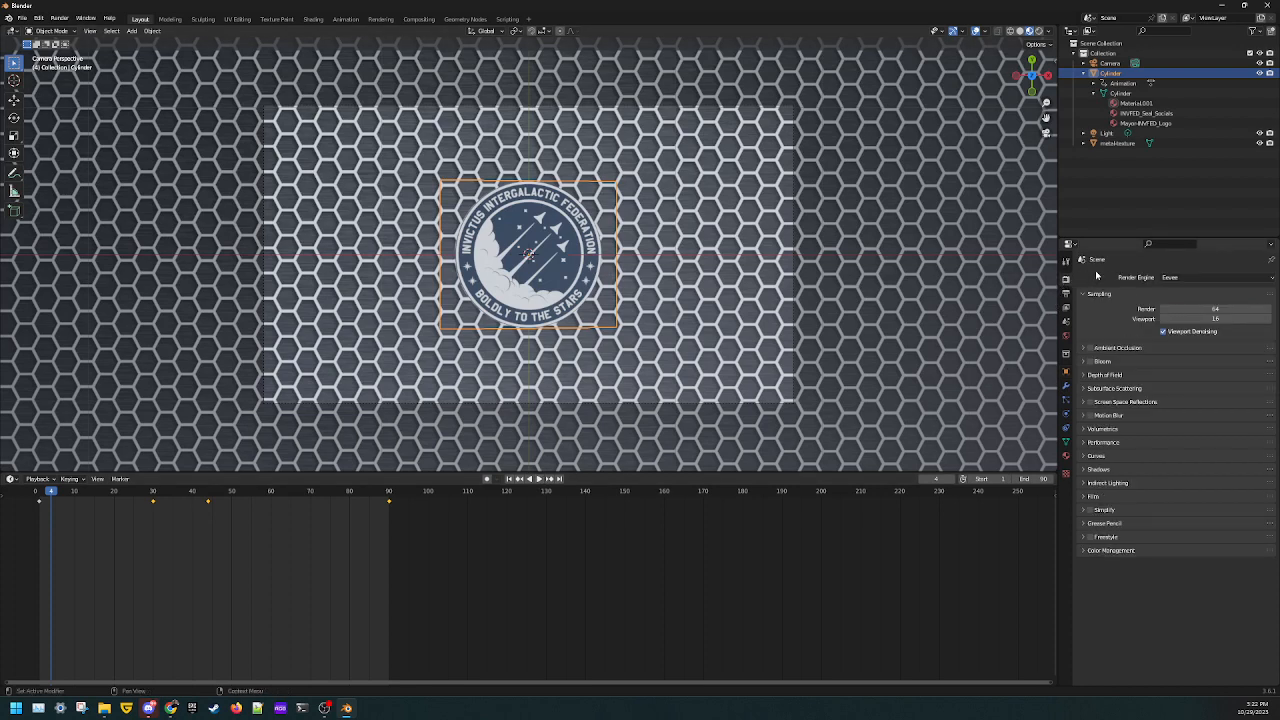
left_click(1185, 278)
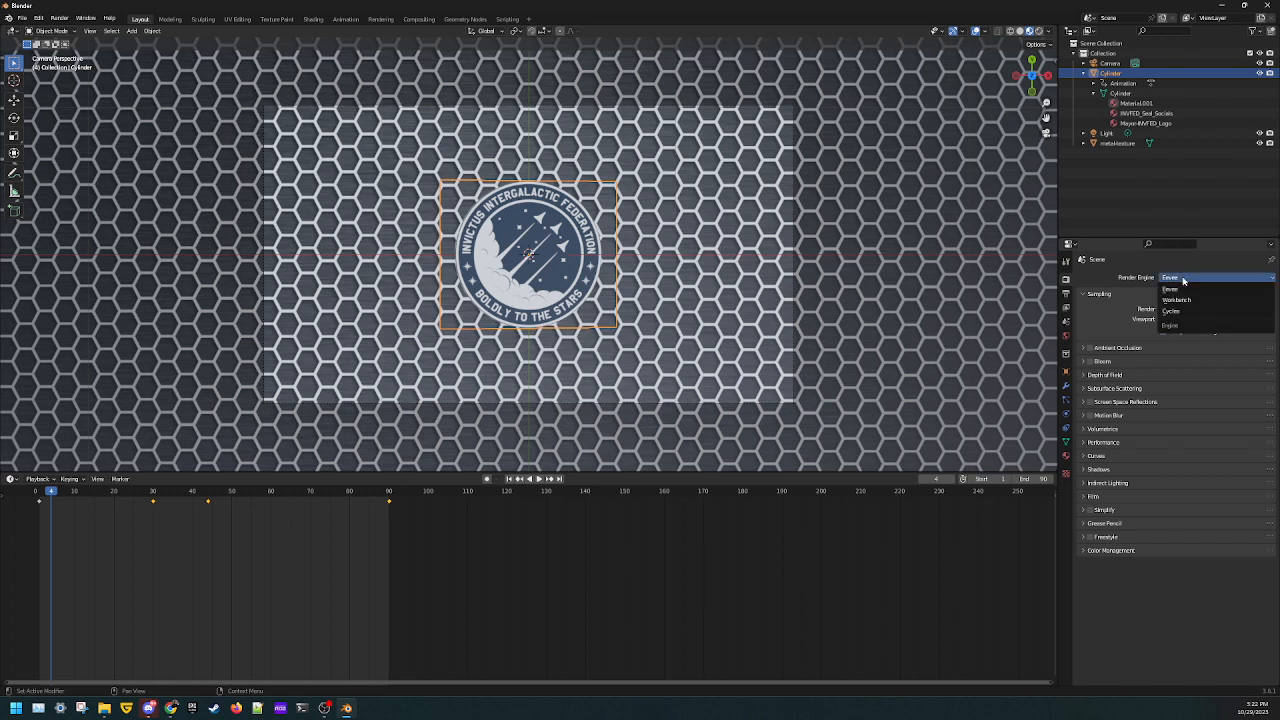
left_click(1188, 312)
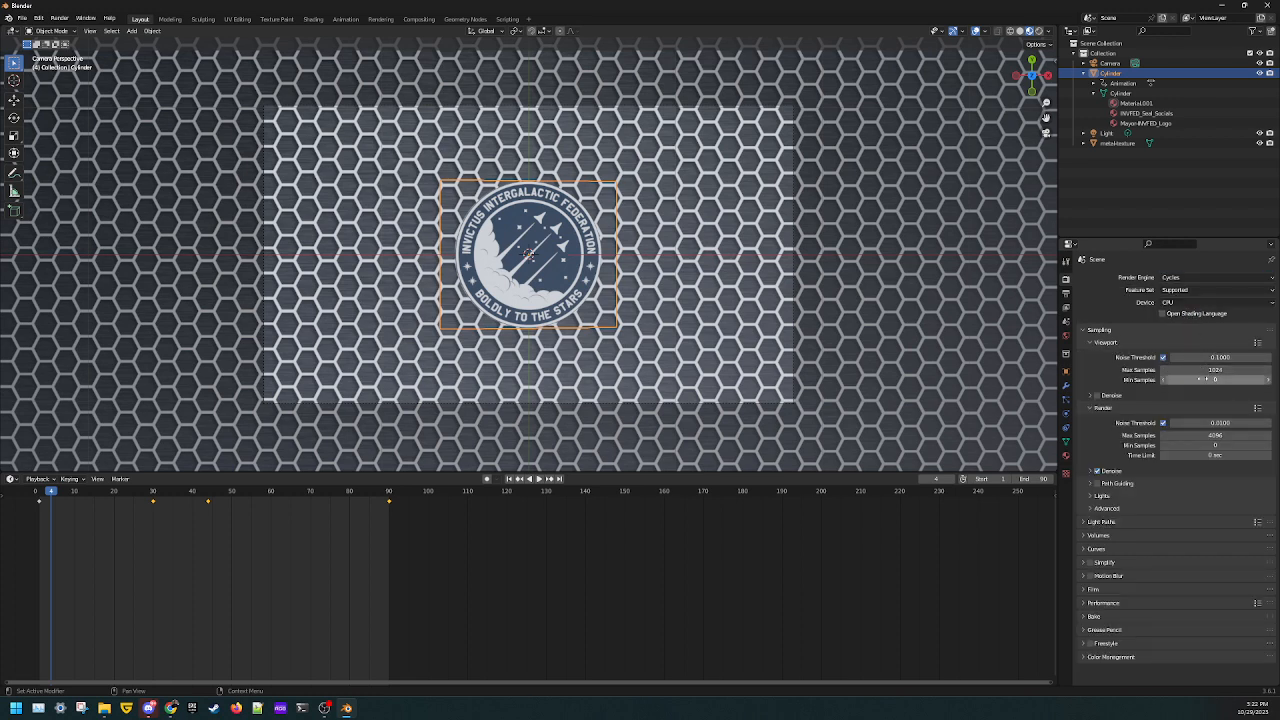
left_click(1183, 437)
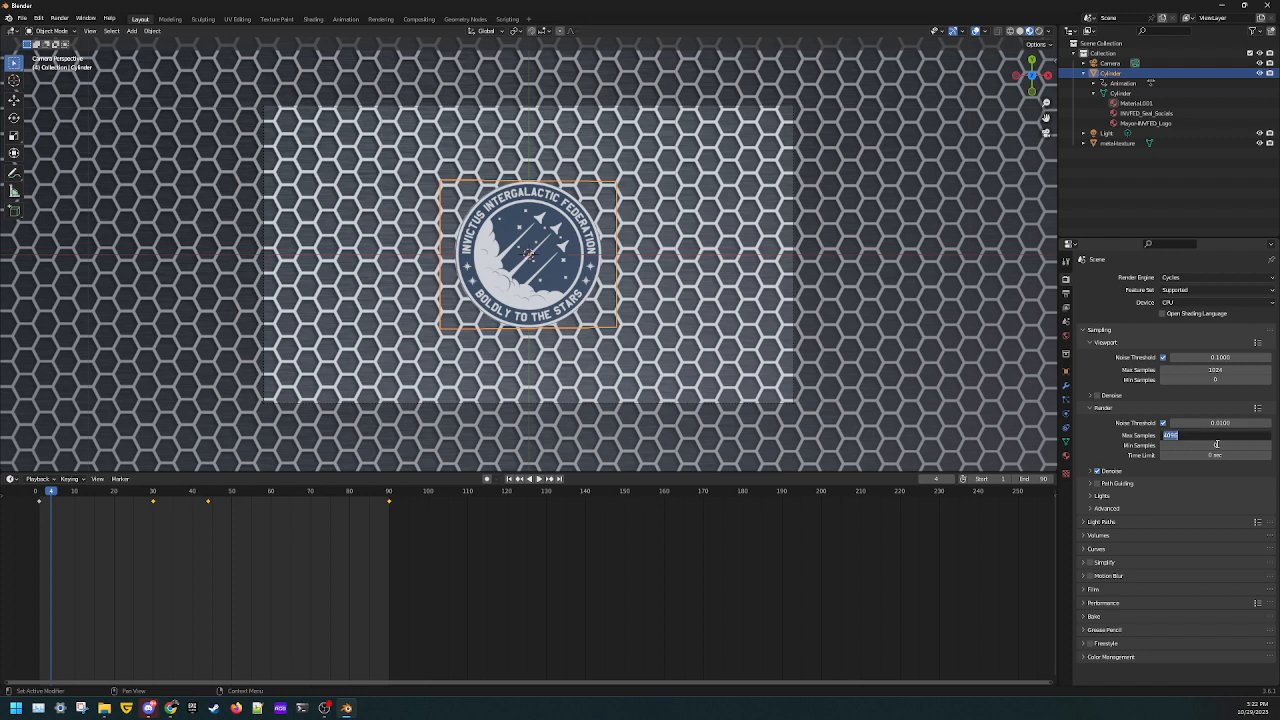
type("10")
key("Tab")
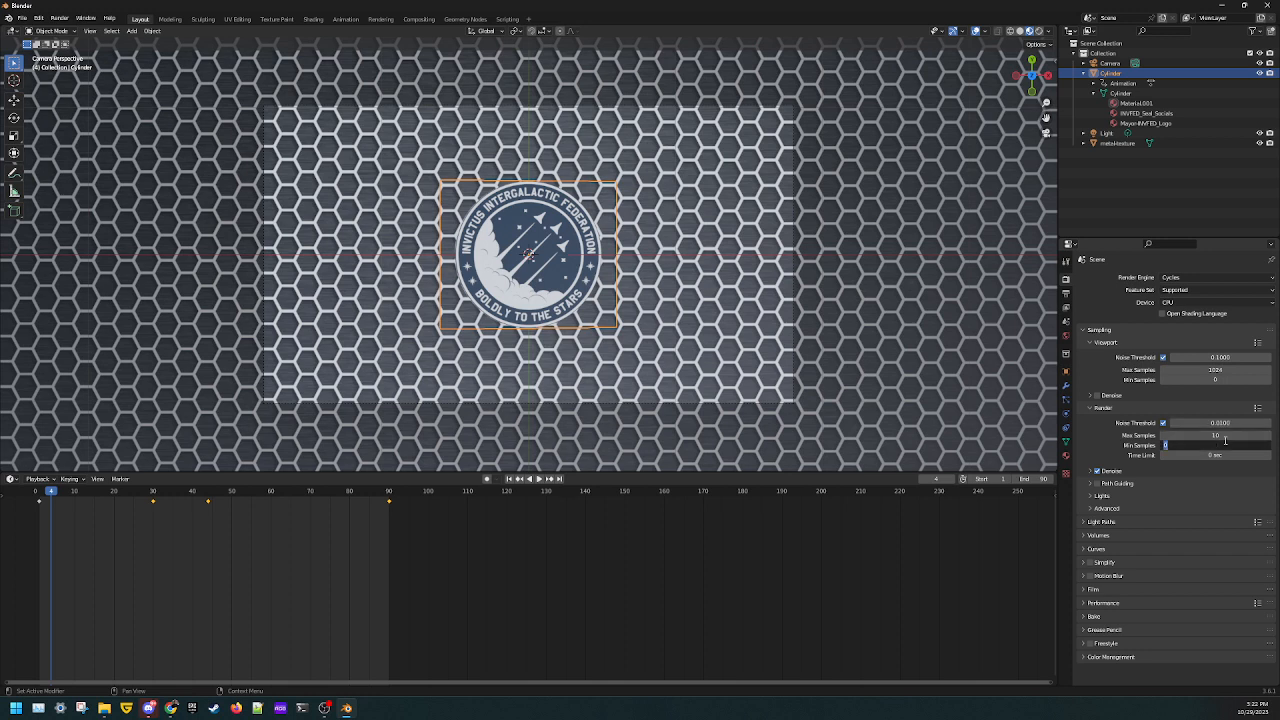
type("3")
key("Return")
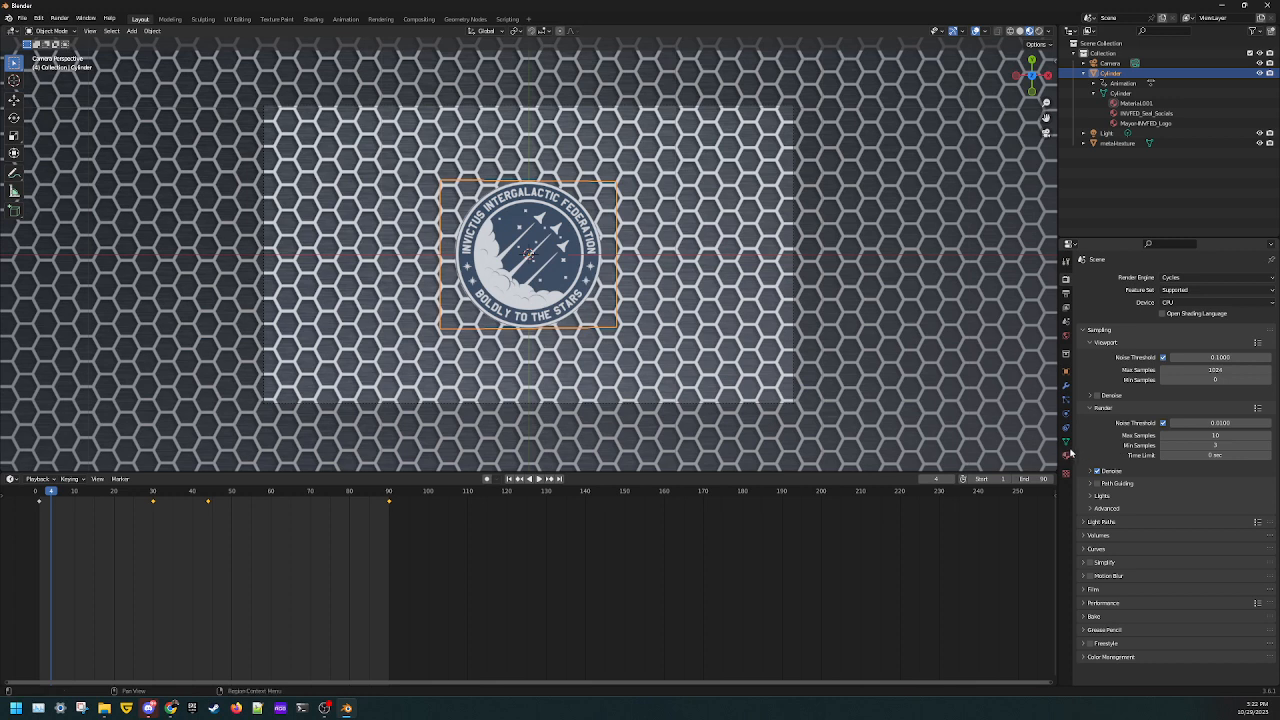
Step: Set the render output folder to the img to gif folder inside Documents\mayor
left_click(1065, 295)
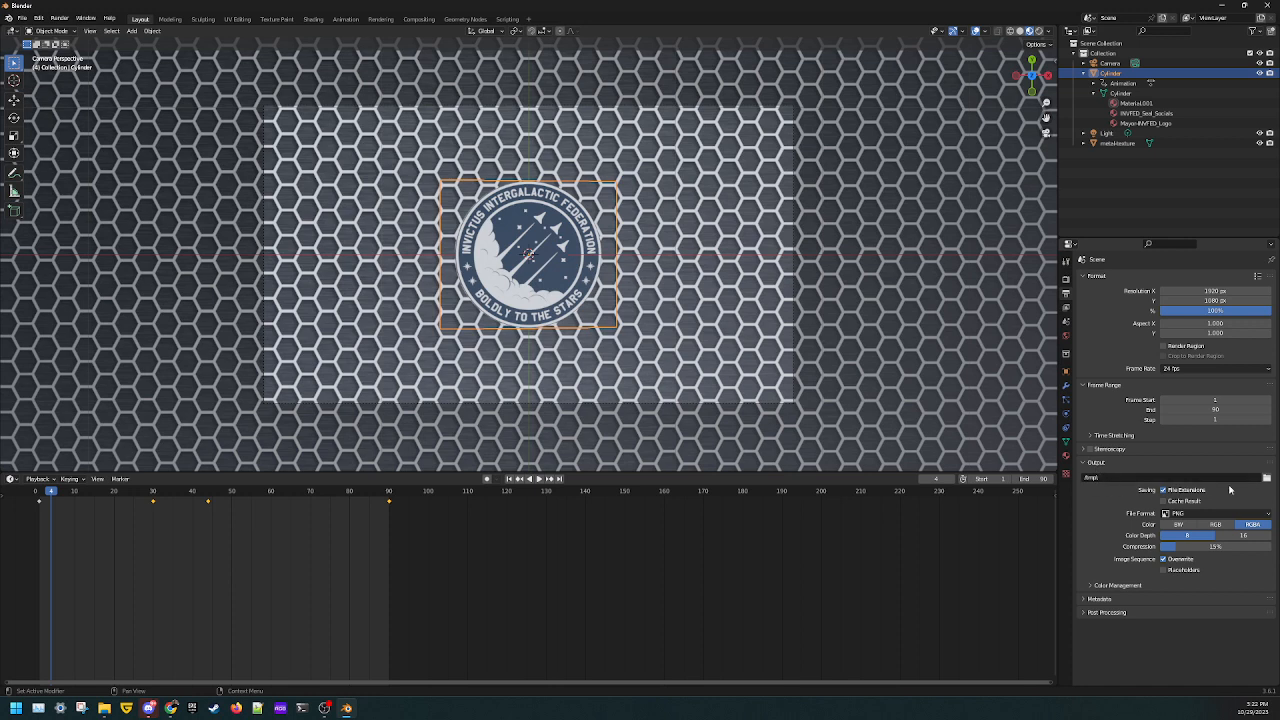
left_click(1266, 479)
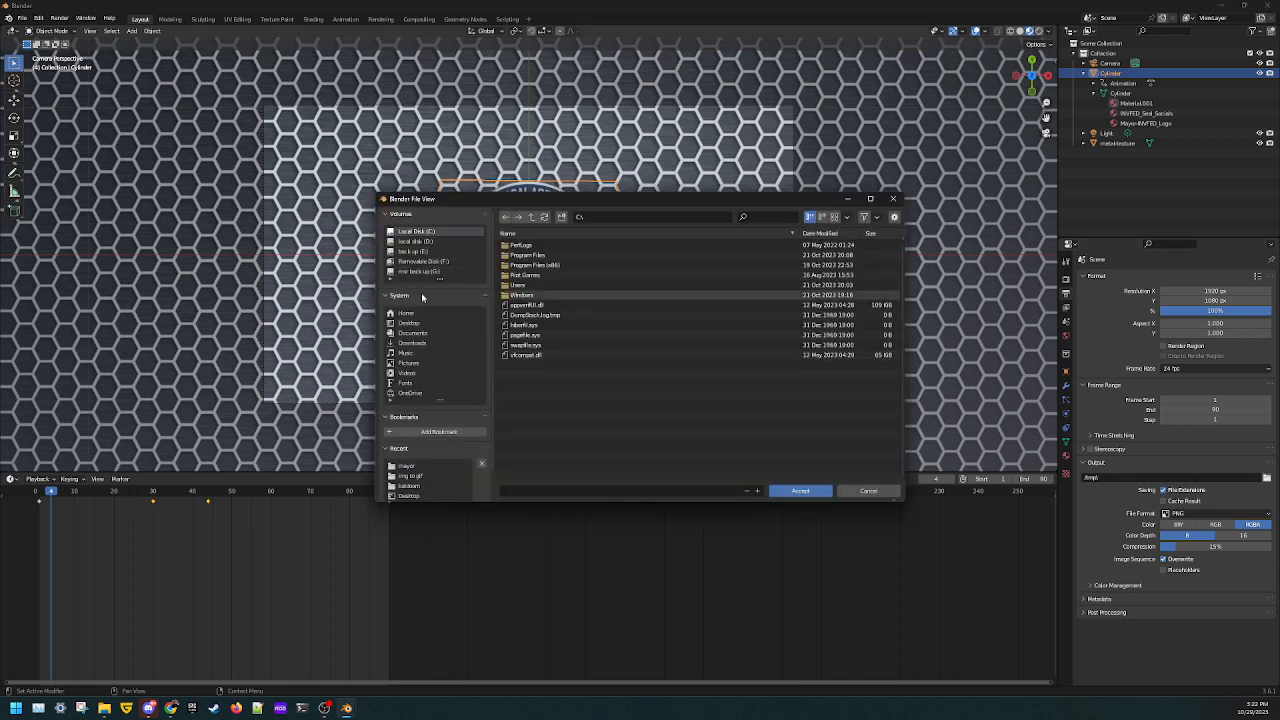
left_click(413, 333)
double_click(510, 285)
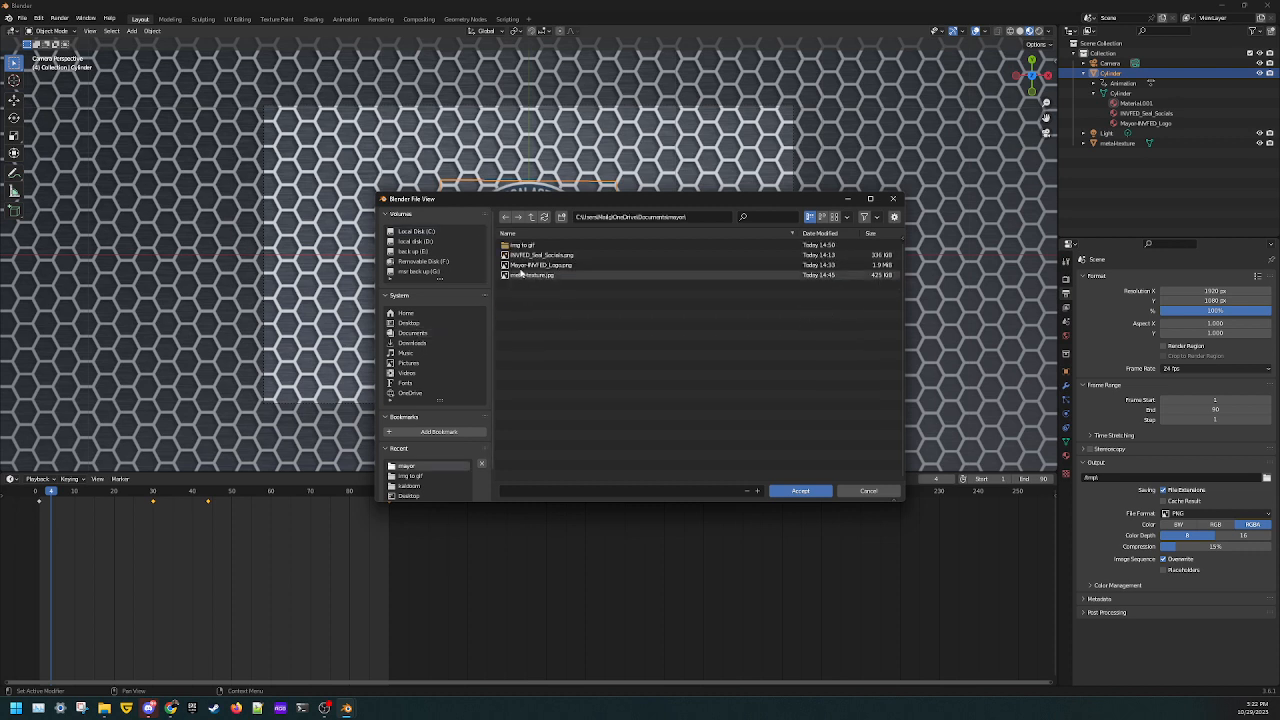
left_click(520, 247)
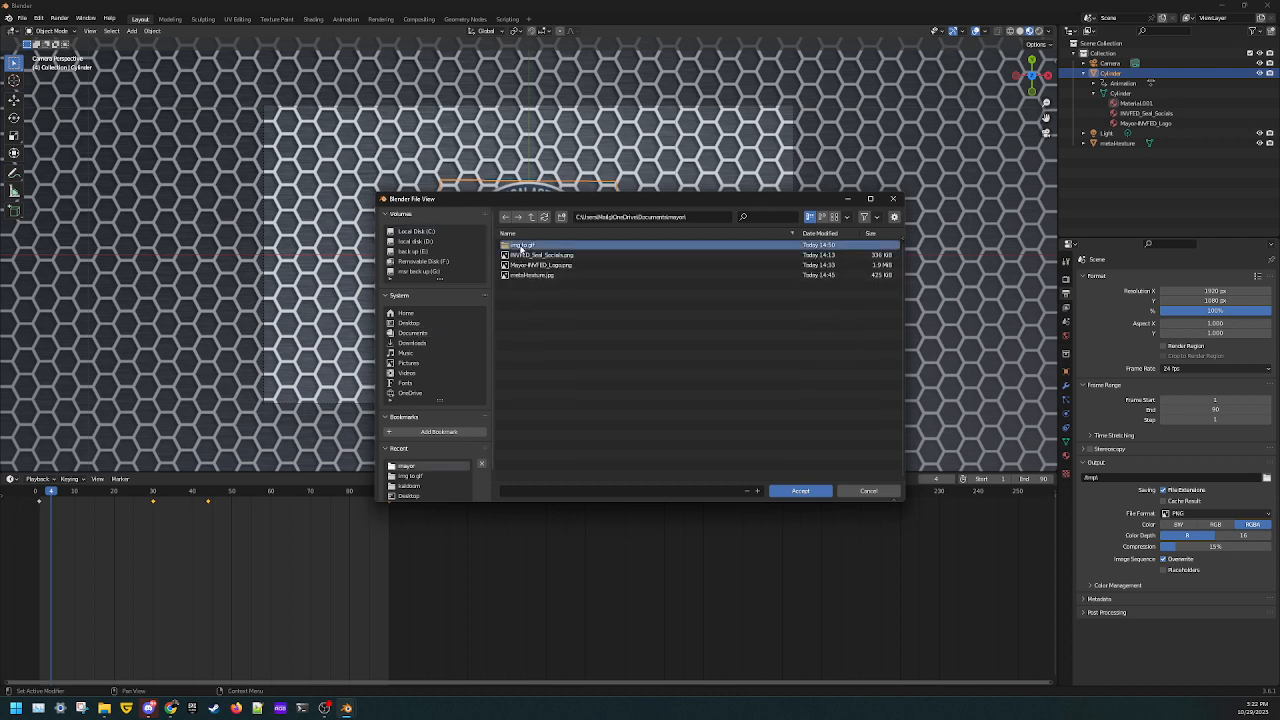
left_click(804, 492)
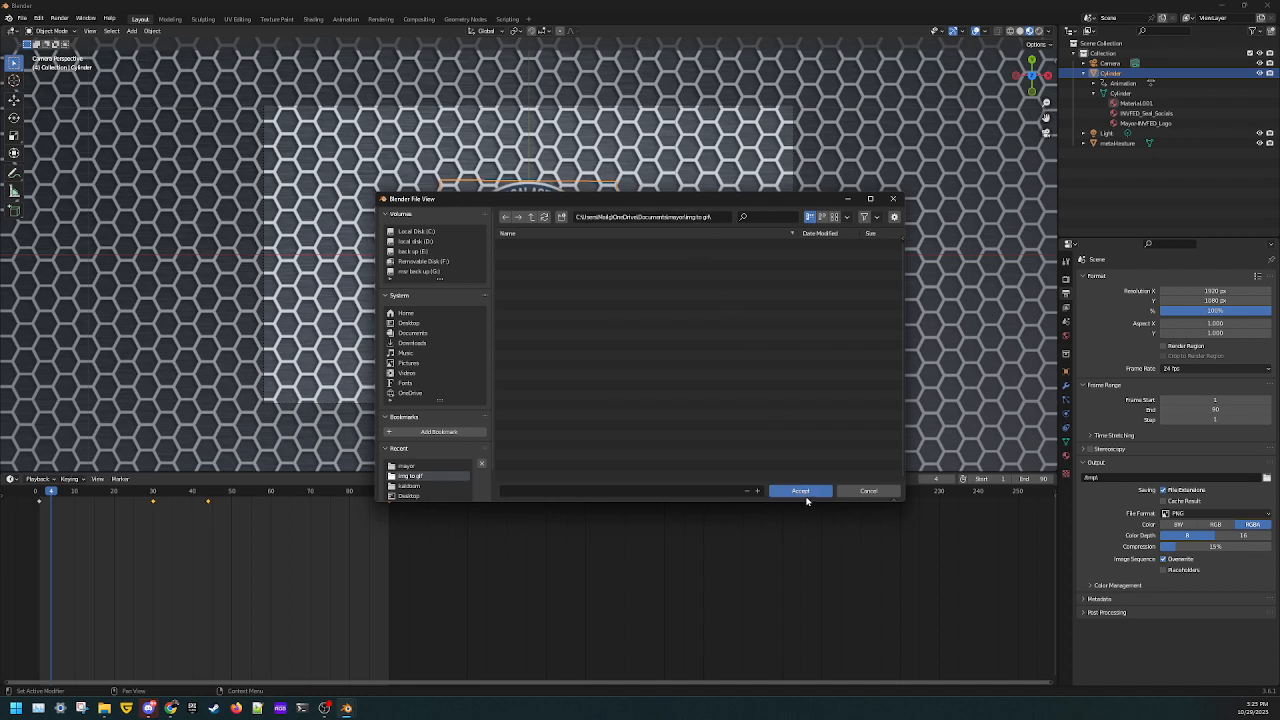
left_click(802, 491)
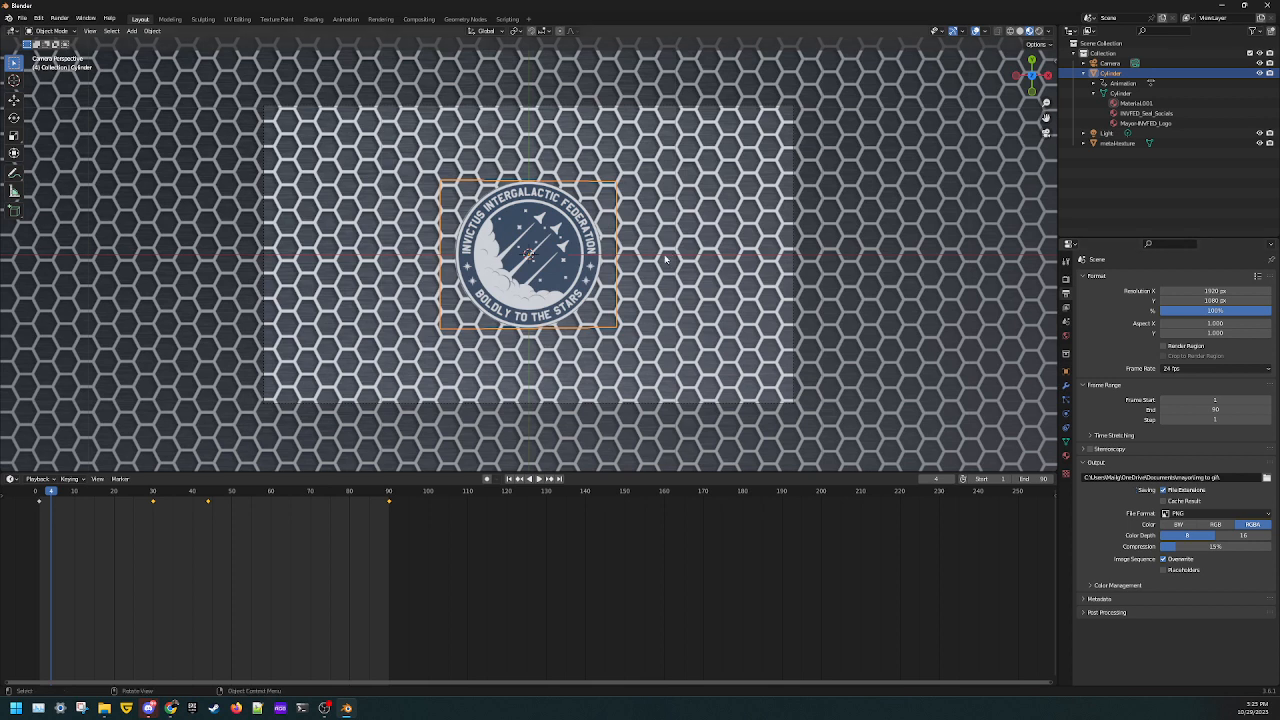
Step: Scrub the timeline to frame 88 and start rendering the animation
left_click_drag(52, 491, 381, 491)
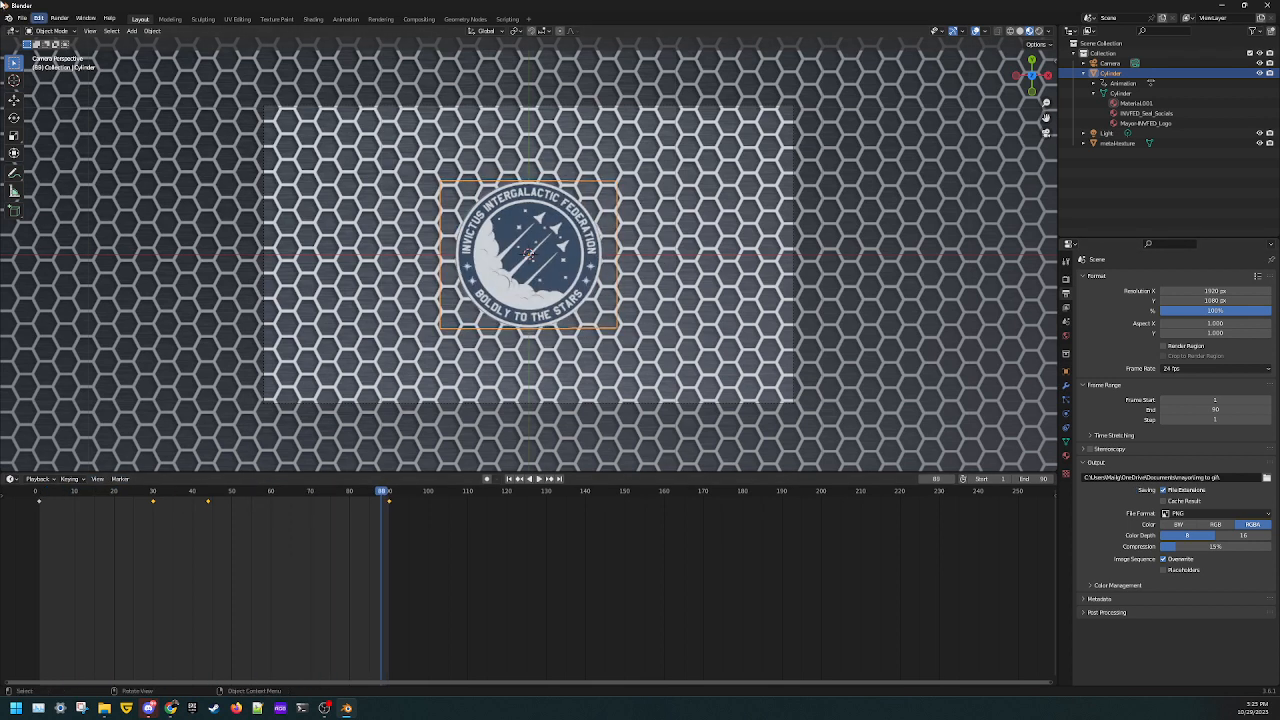
left_click(58, 20)
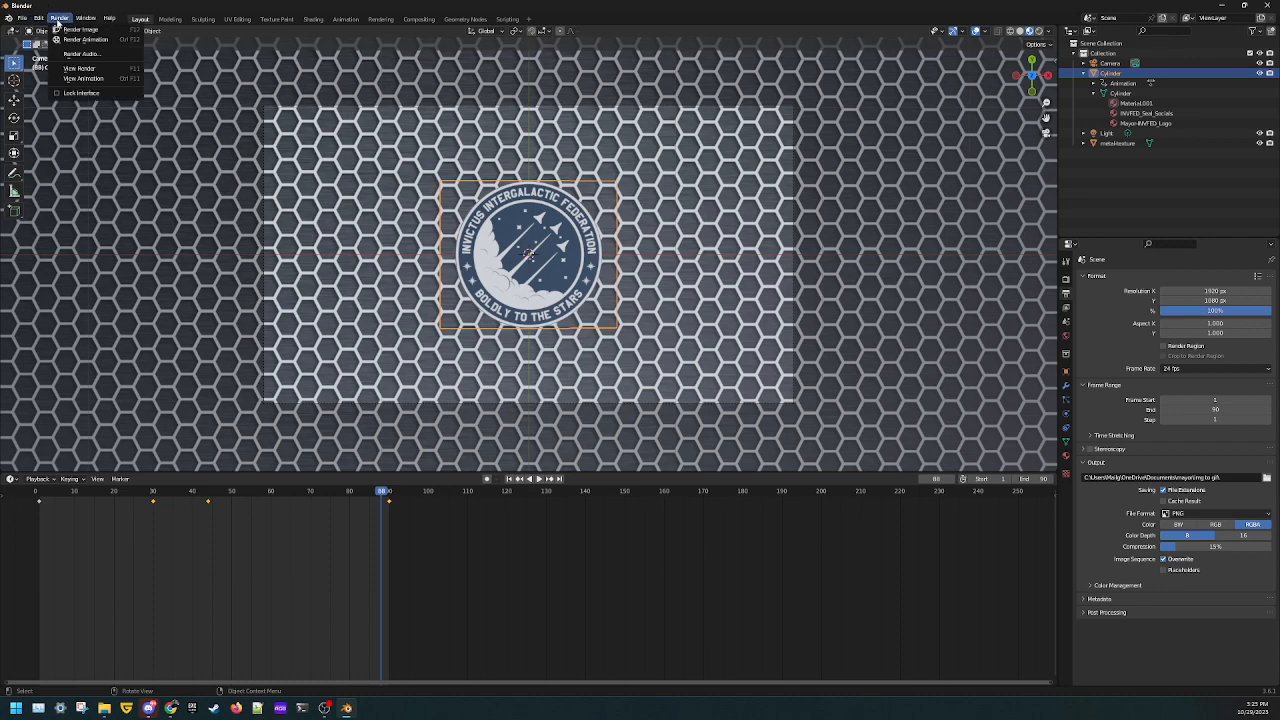
left_click(80, 41)
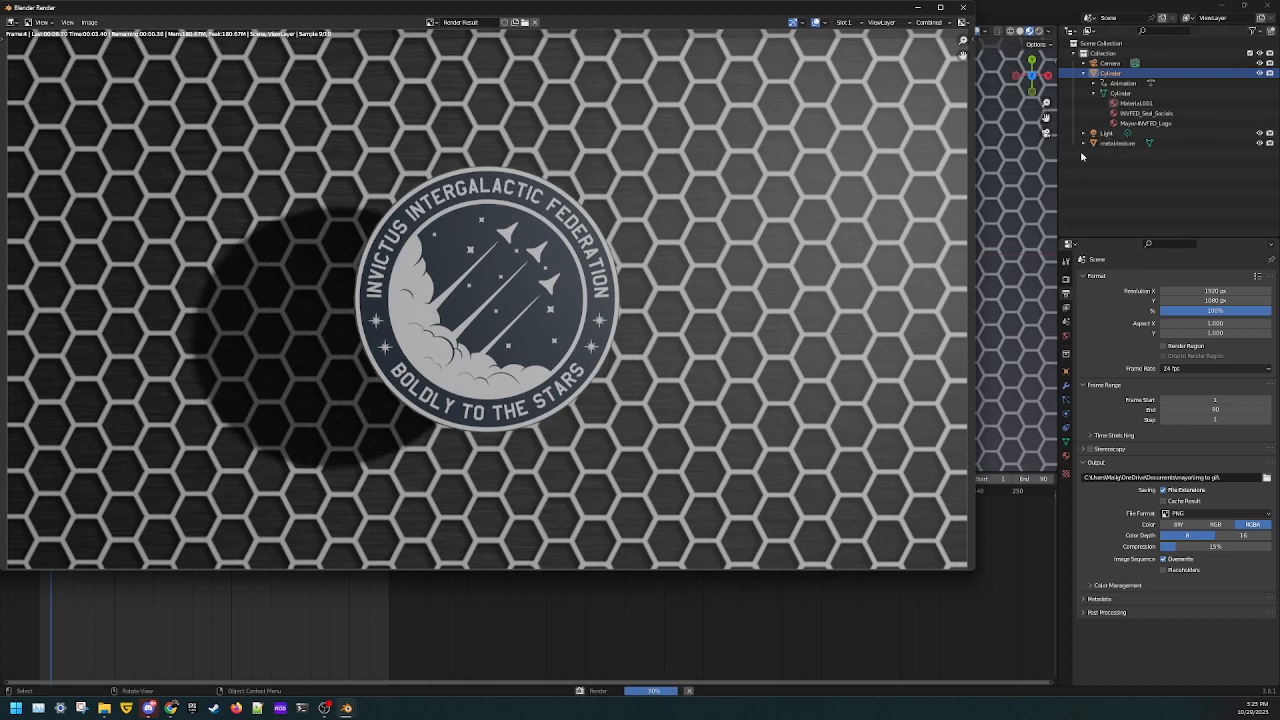
Step: Check the object properties of the coin and the light during the render, and return to the render window
left_click(1065, 371)
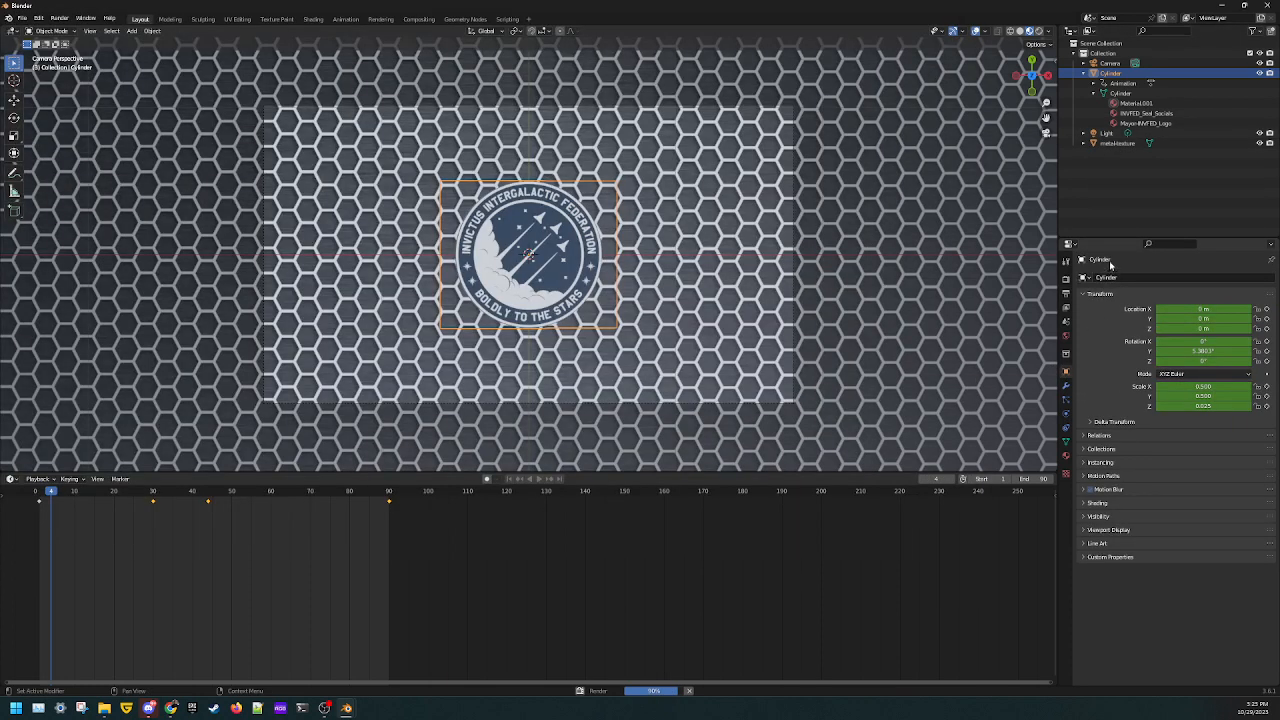
left_click(1108, 134)
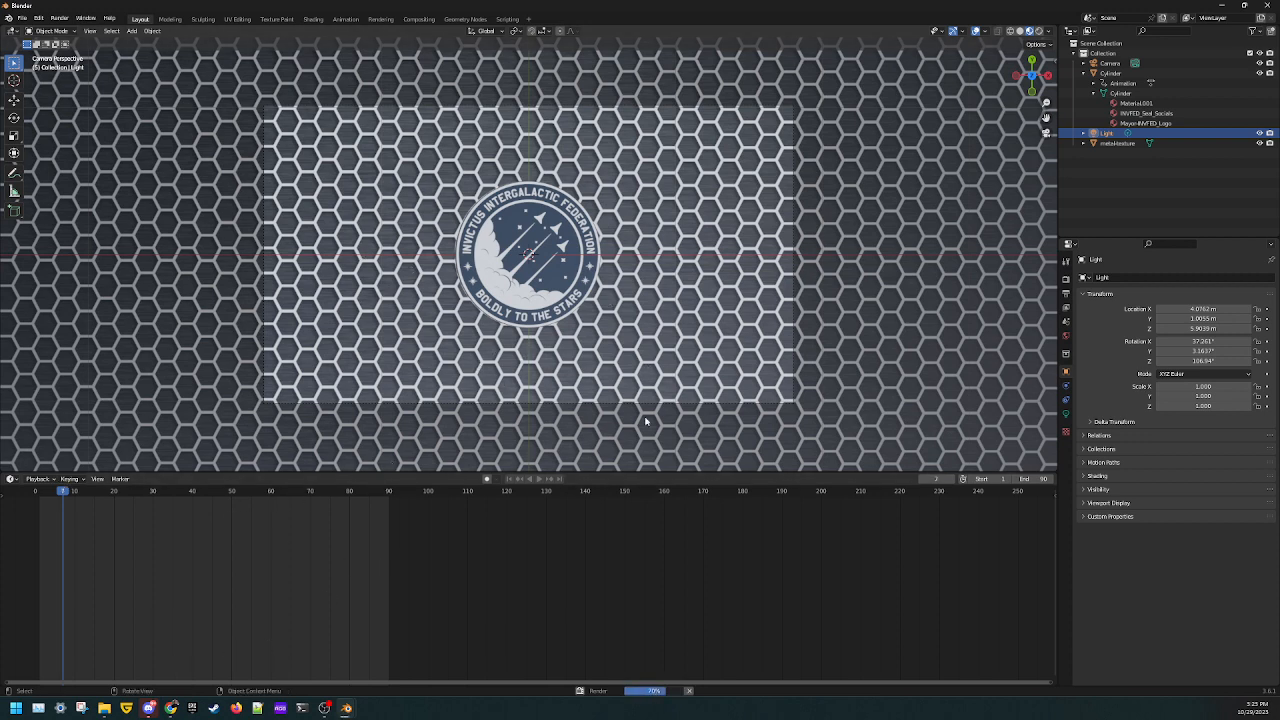
mouse_move(347, 710)
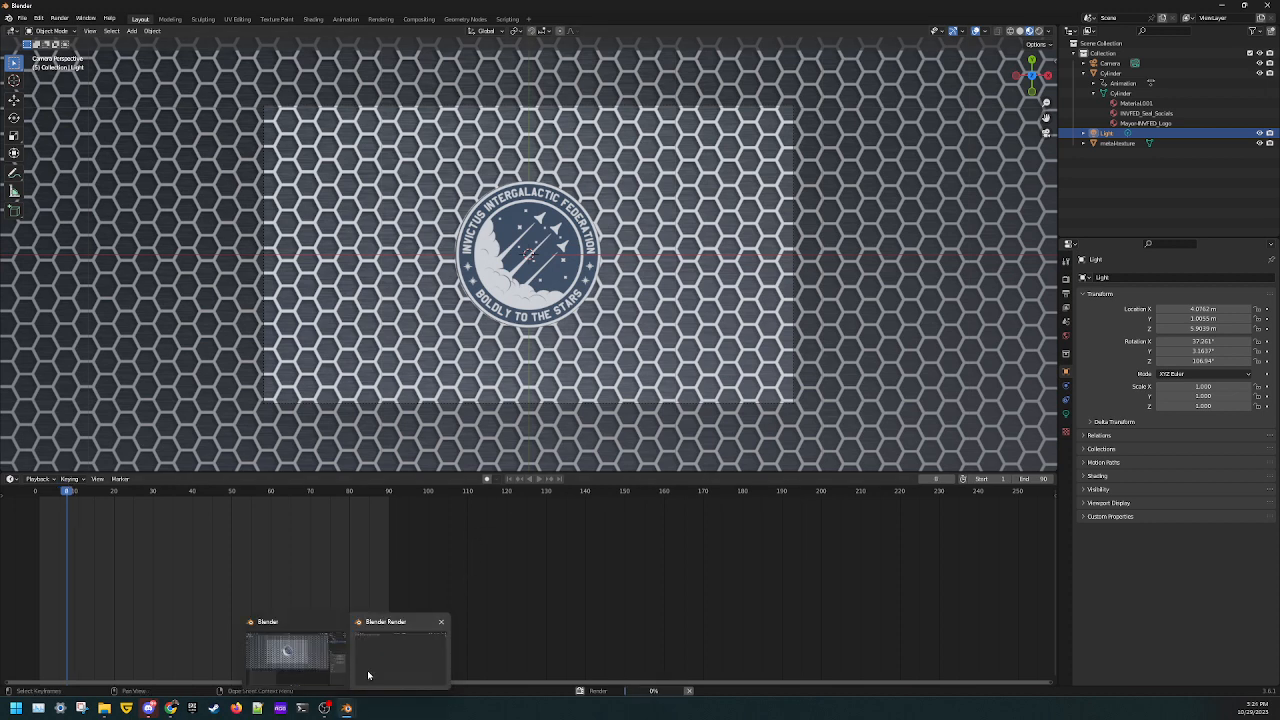
left_click(366, 674)
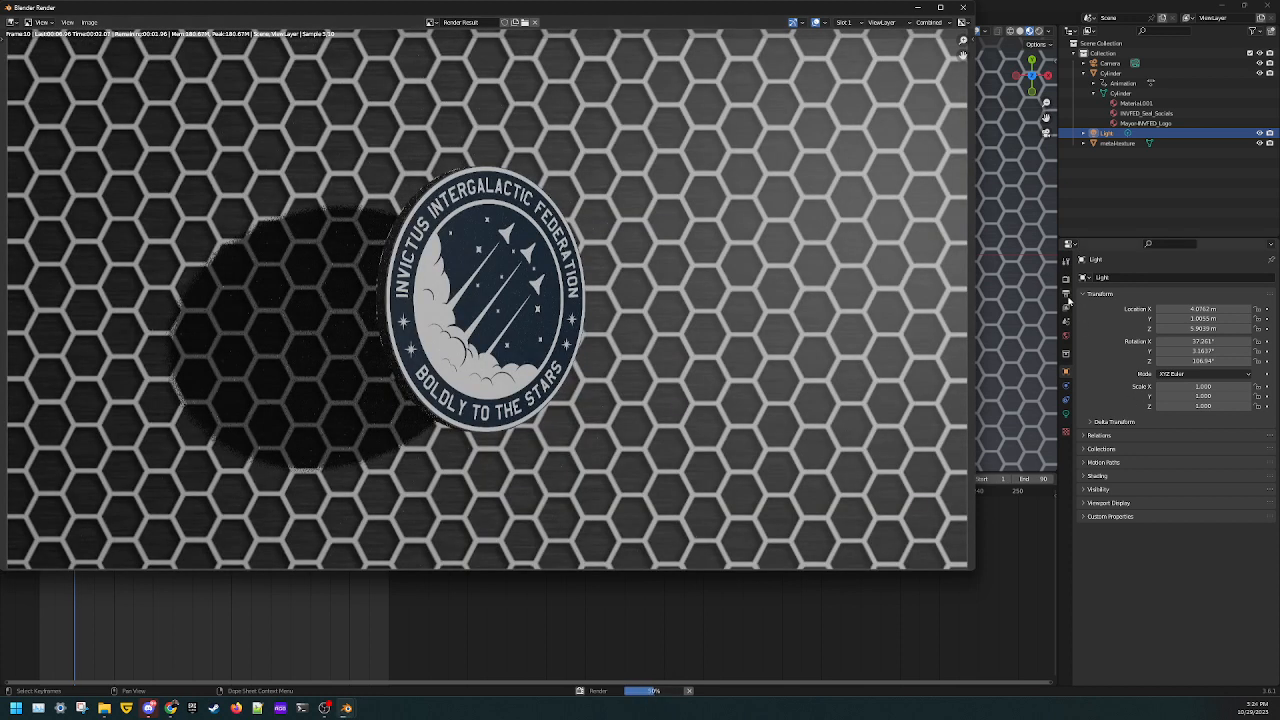
Step: Set the Cycles render's maximum samples to 3 and bring the render window back to check progress
left_click(1066, 294)
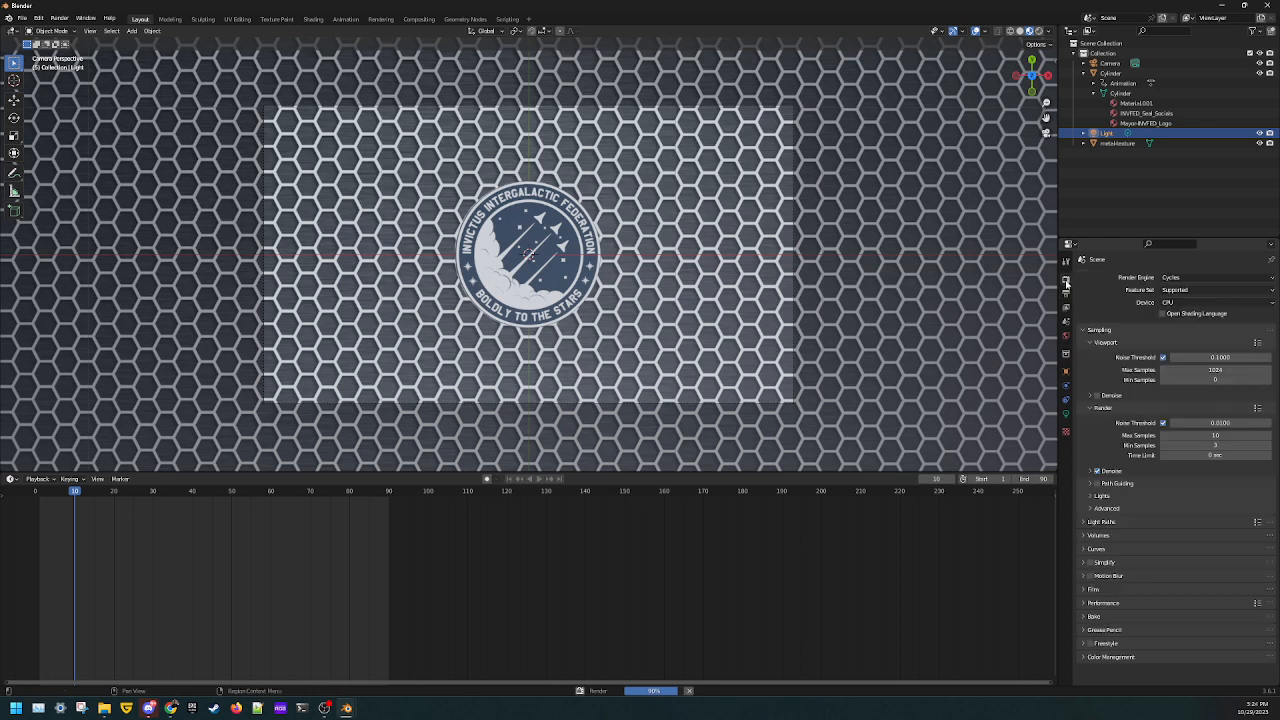
key("ctrl+shift+Tab")
left_click(1216, 436)
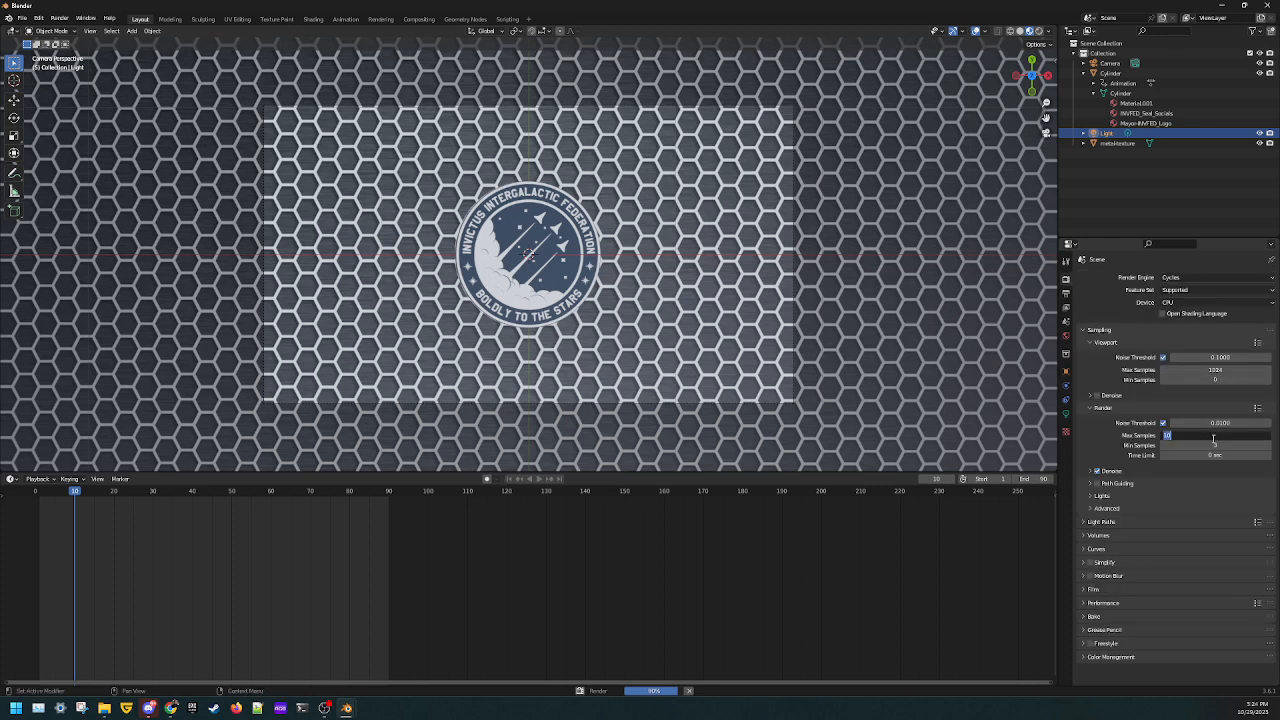
type("3")
key("Return")
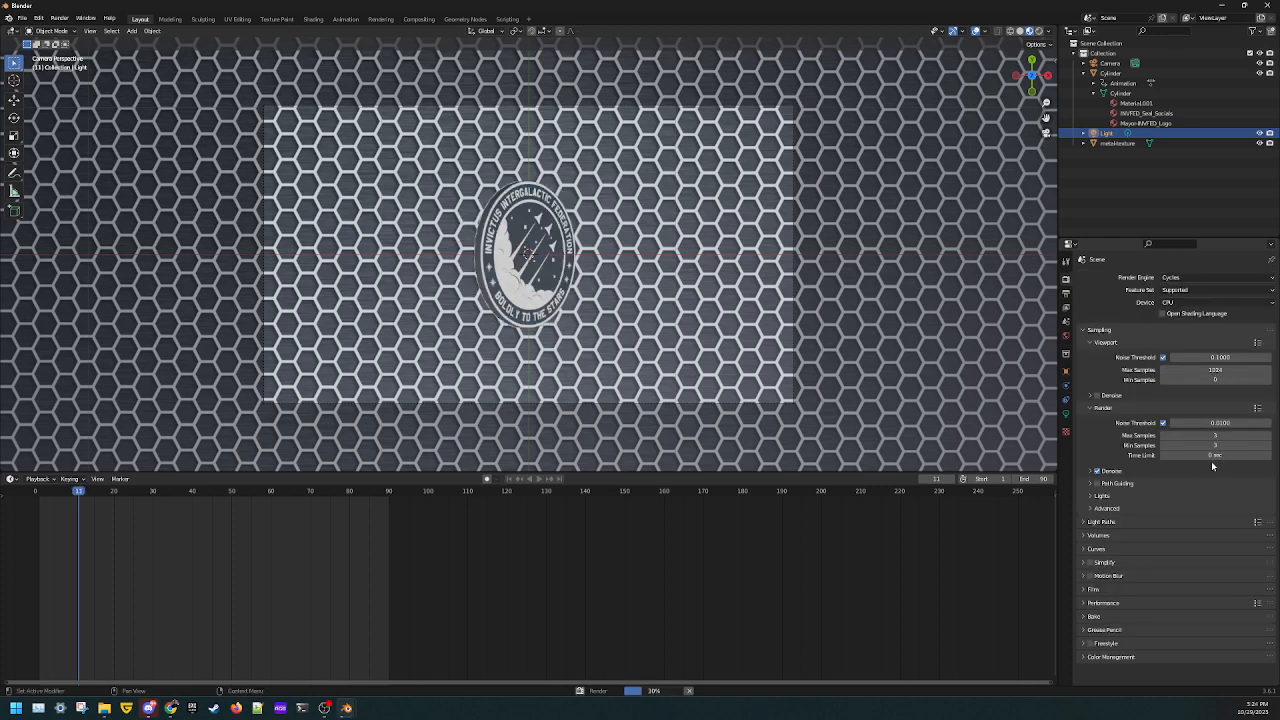
mouse_move(348, 710)
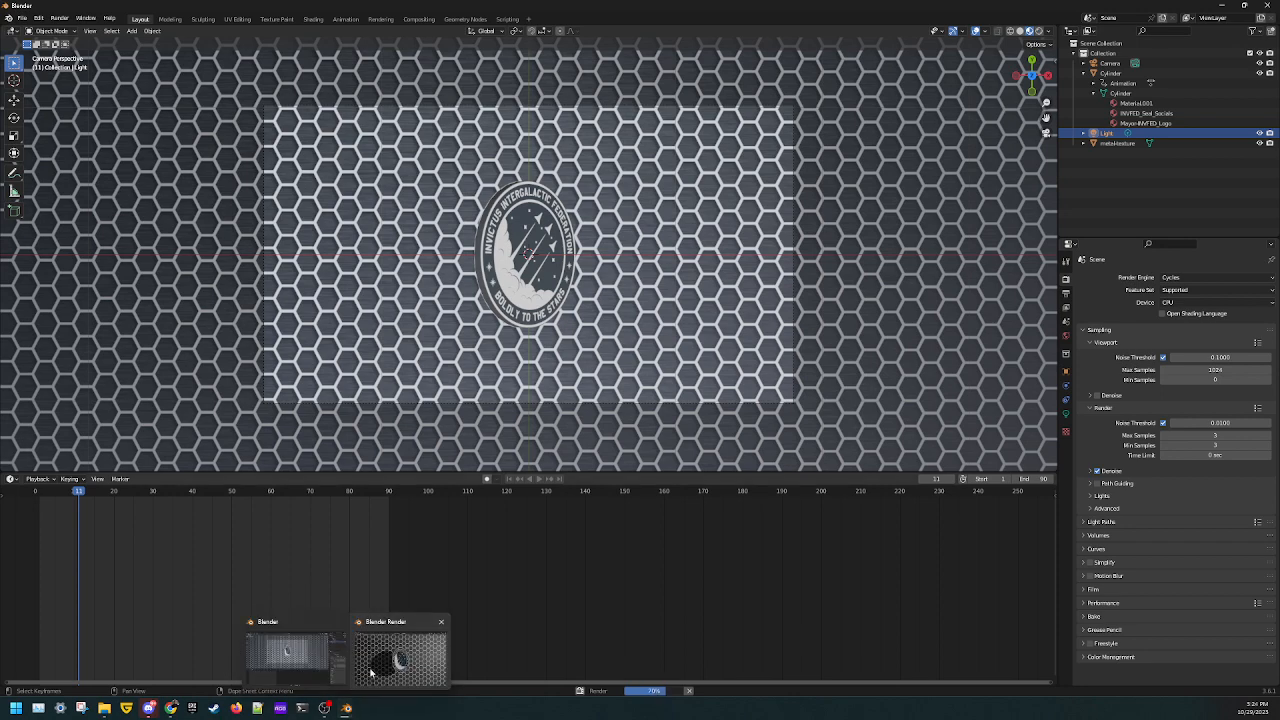
left_click(400, 650)
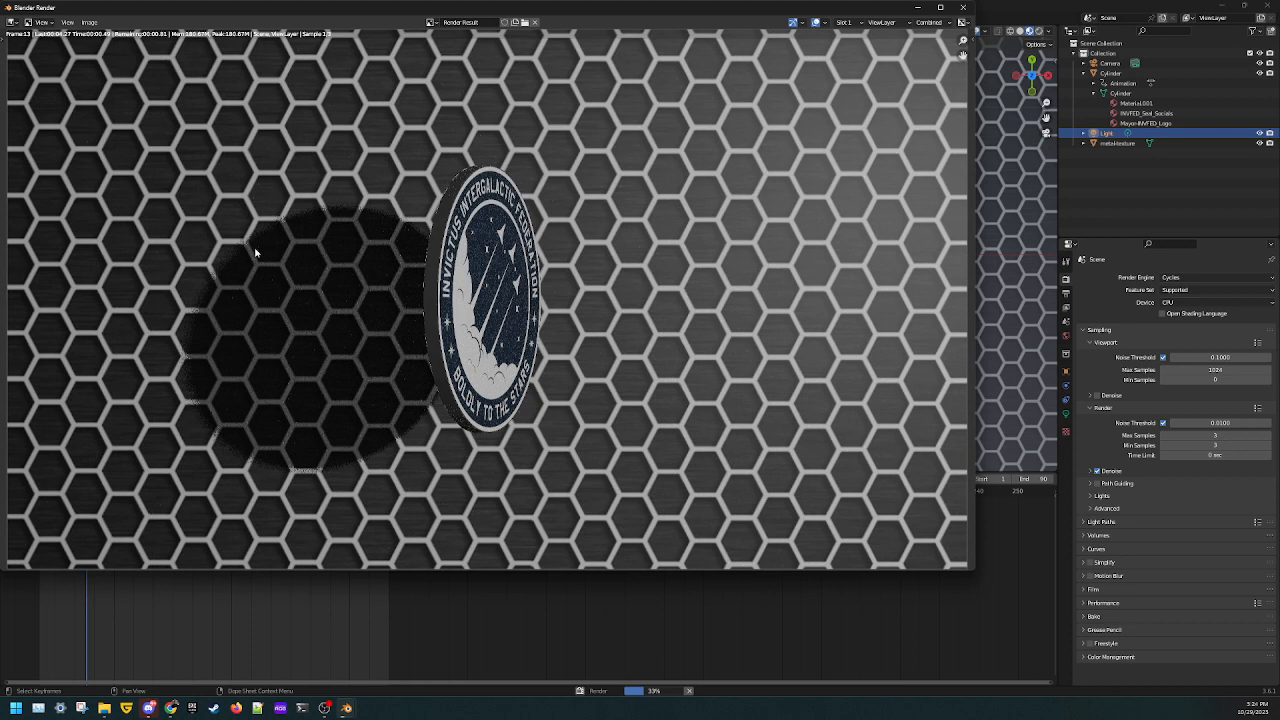
Step: Set the render's maximum and minimum samples to 1 and return to the render window
double_click(1187, 436)
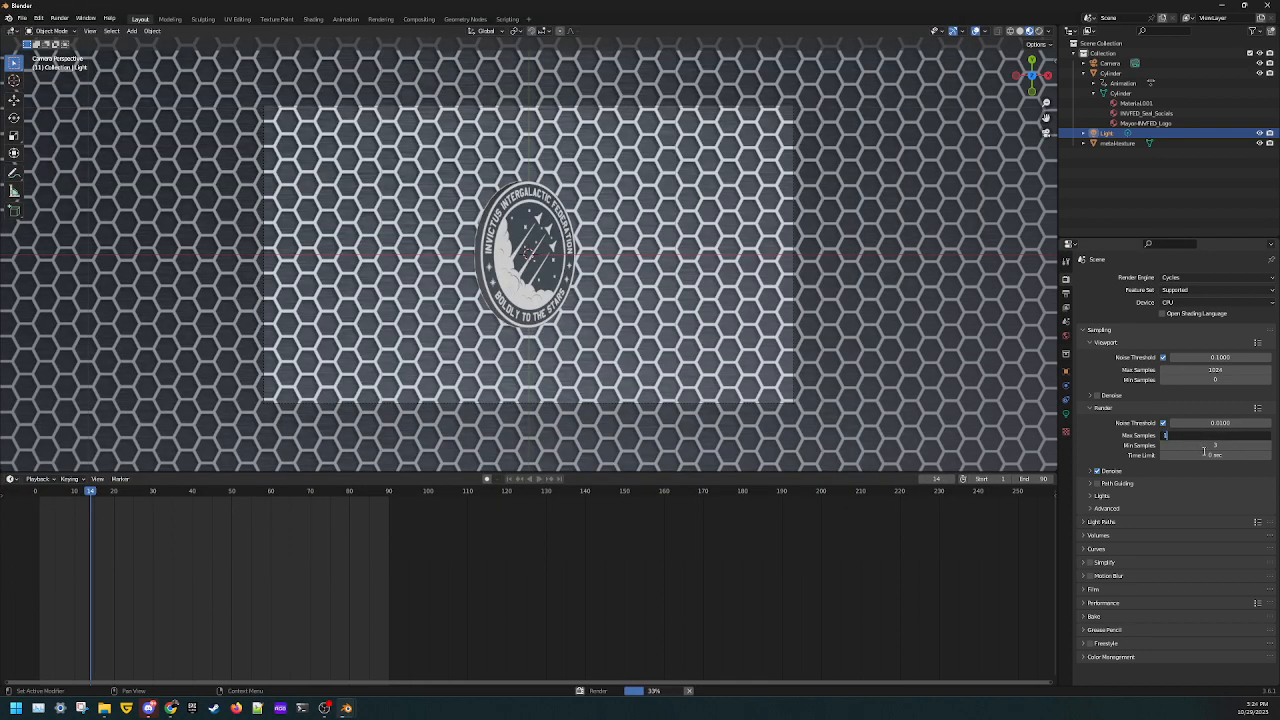
key("Return")
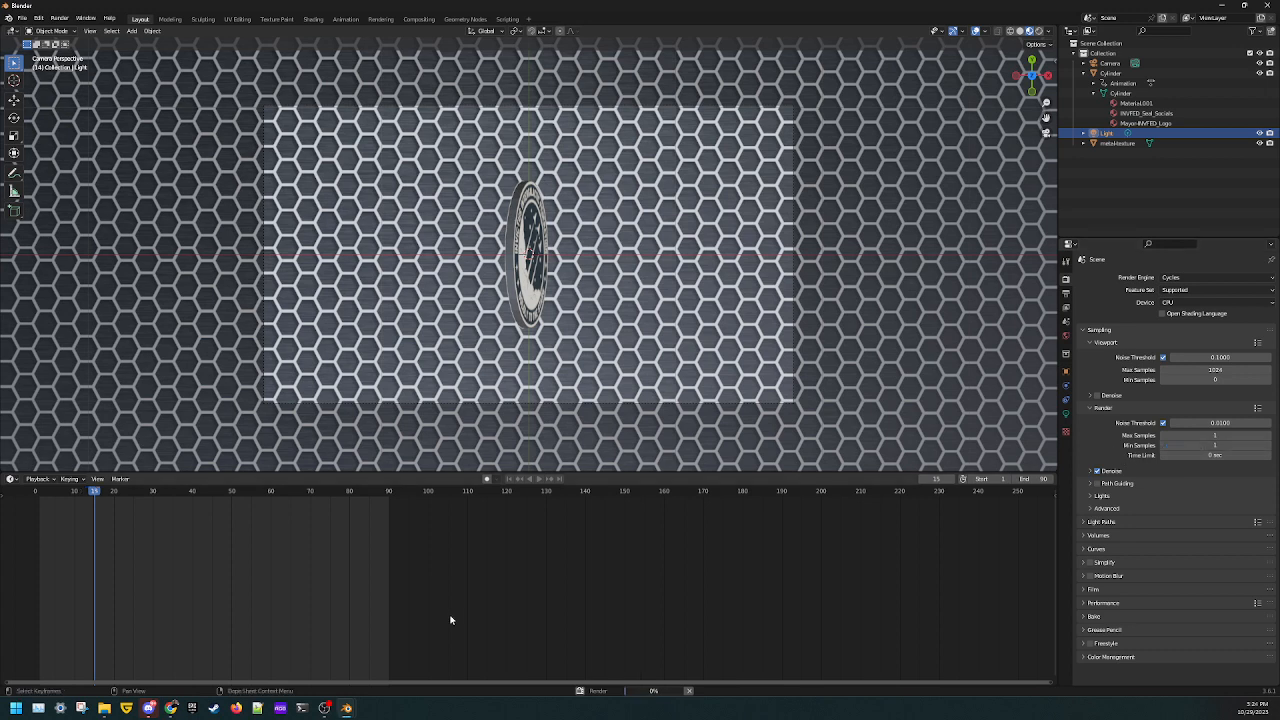
mouse_move(346, 708)
left_click(379, 614)
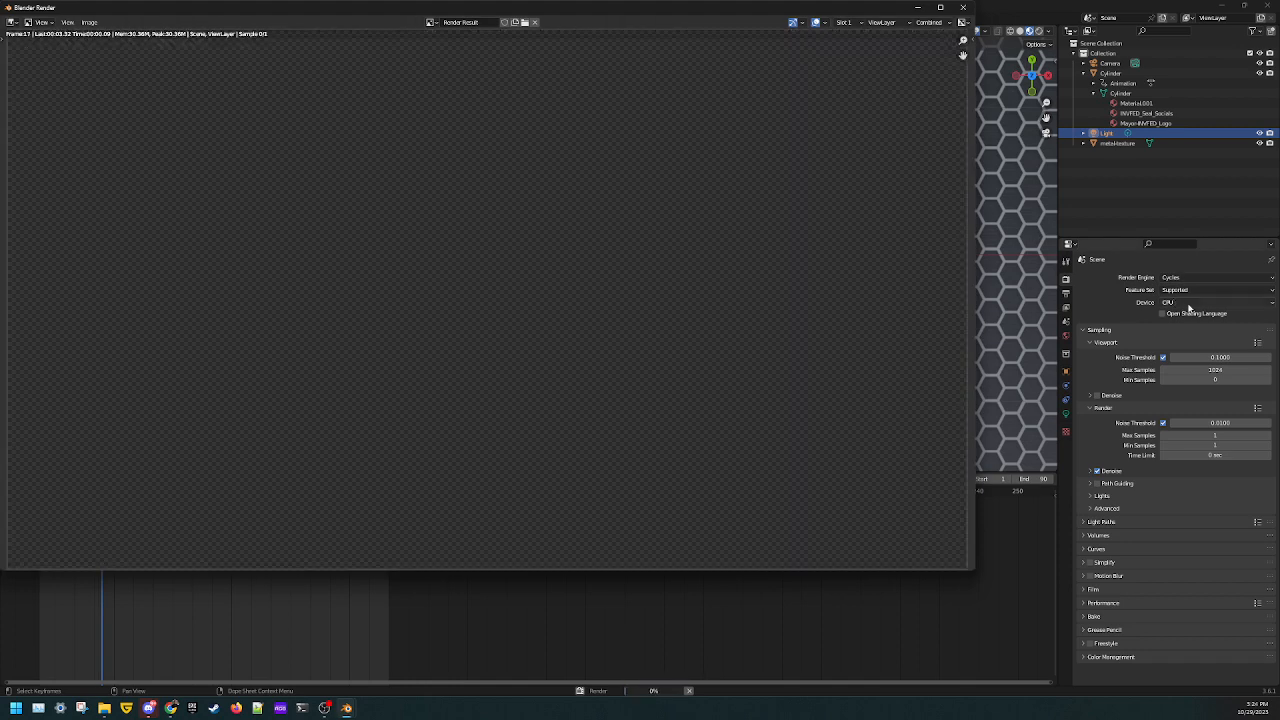
Step: Set the Cycles render device to GPU Compute and return to the render window
left_click(1189, 303)
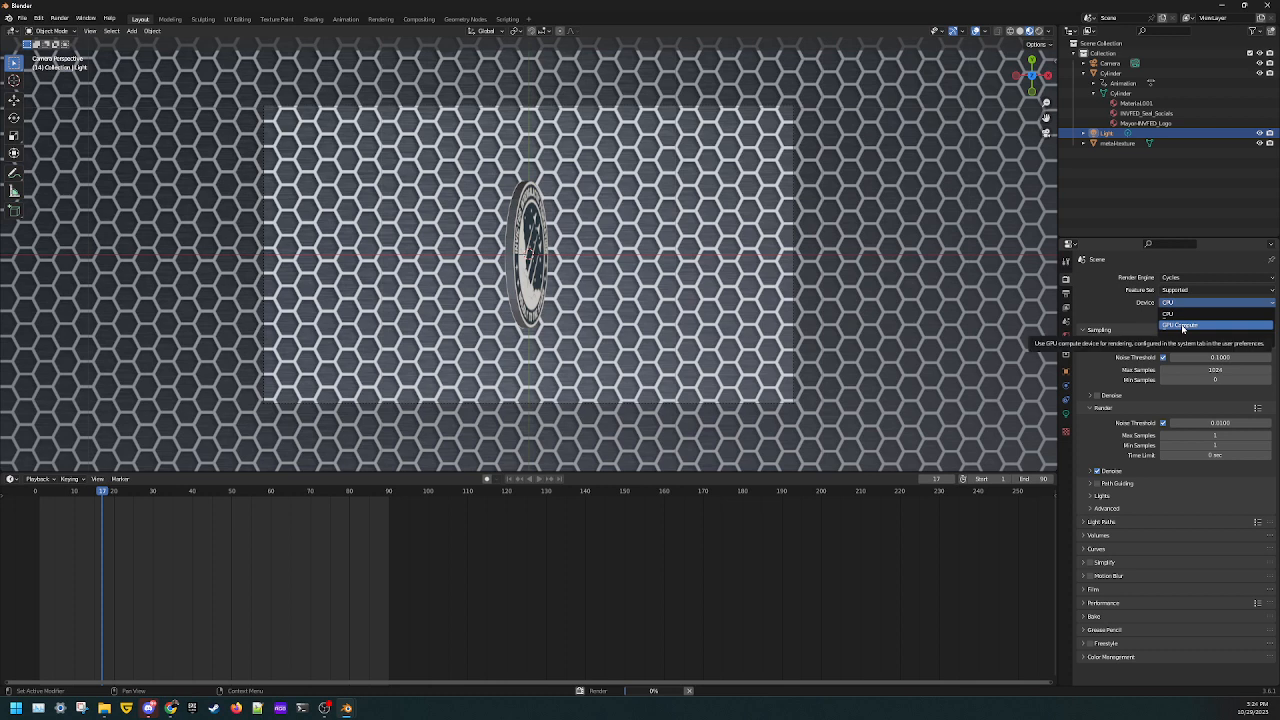
left_click(1181, 325)
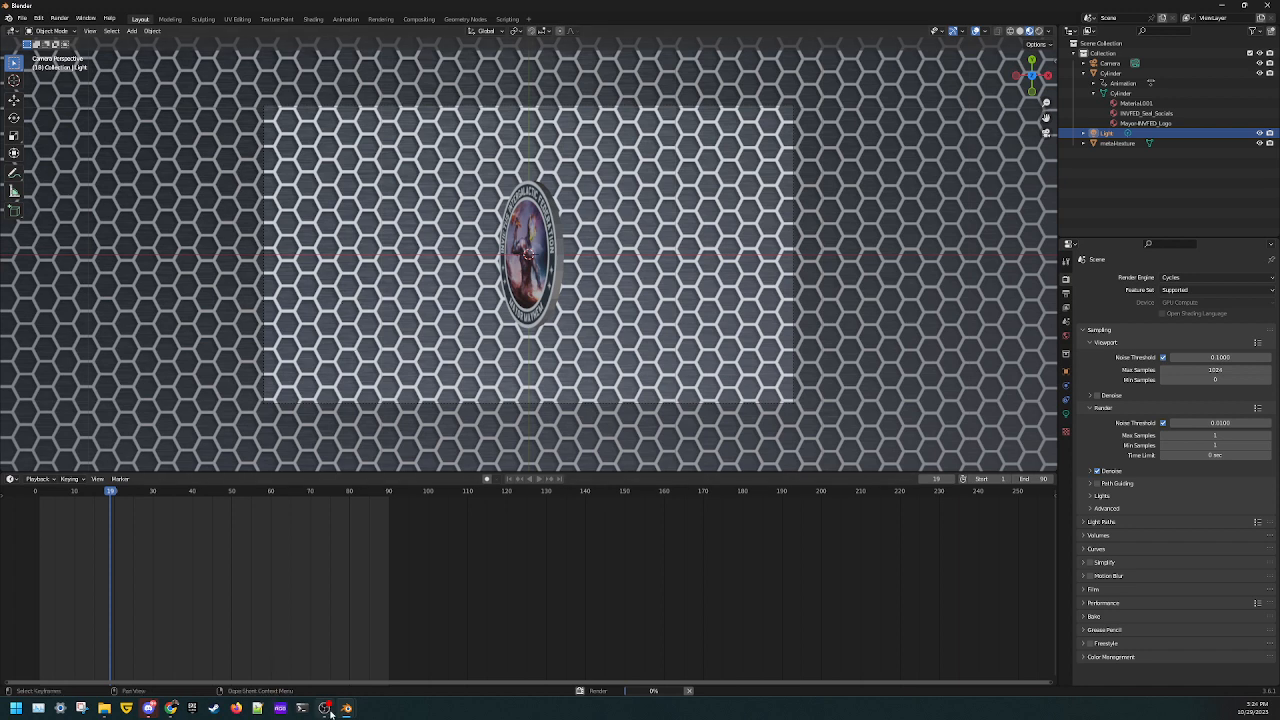
mouse_move(346, 708)
left_click(400, 655)
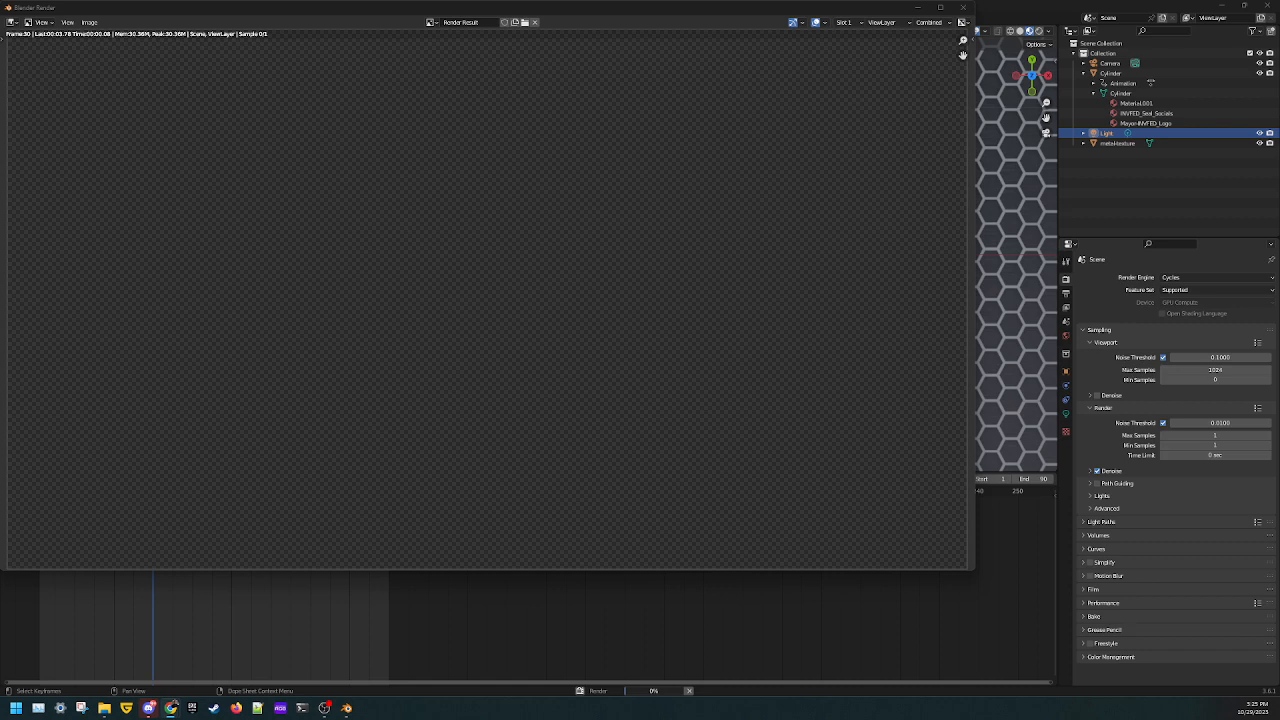
Step: Switch to File Explorer, open the img to gif folder inside mayor, and shrink and move its window out of the way
mouse_move(103, 707)
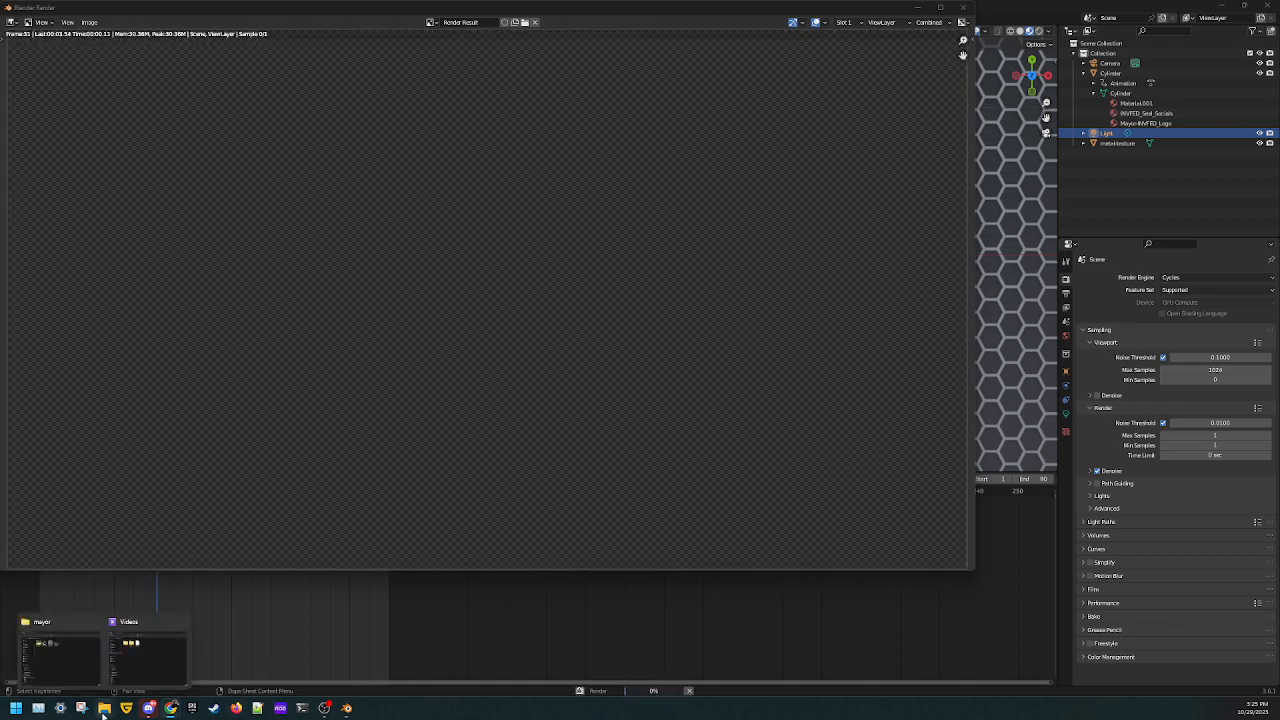
left_click(64, 648)
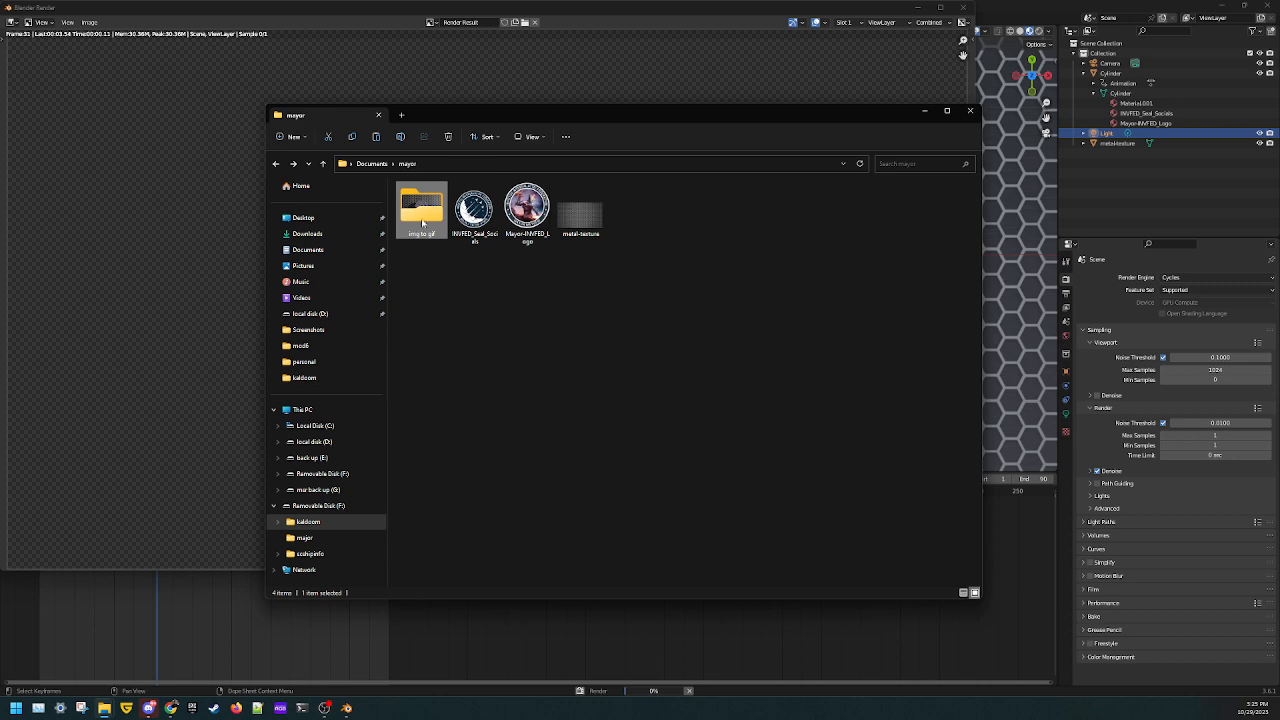
double_click(422, 222)
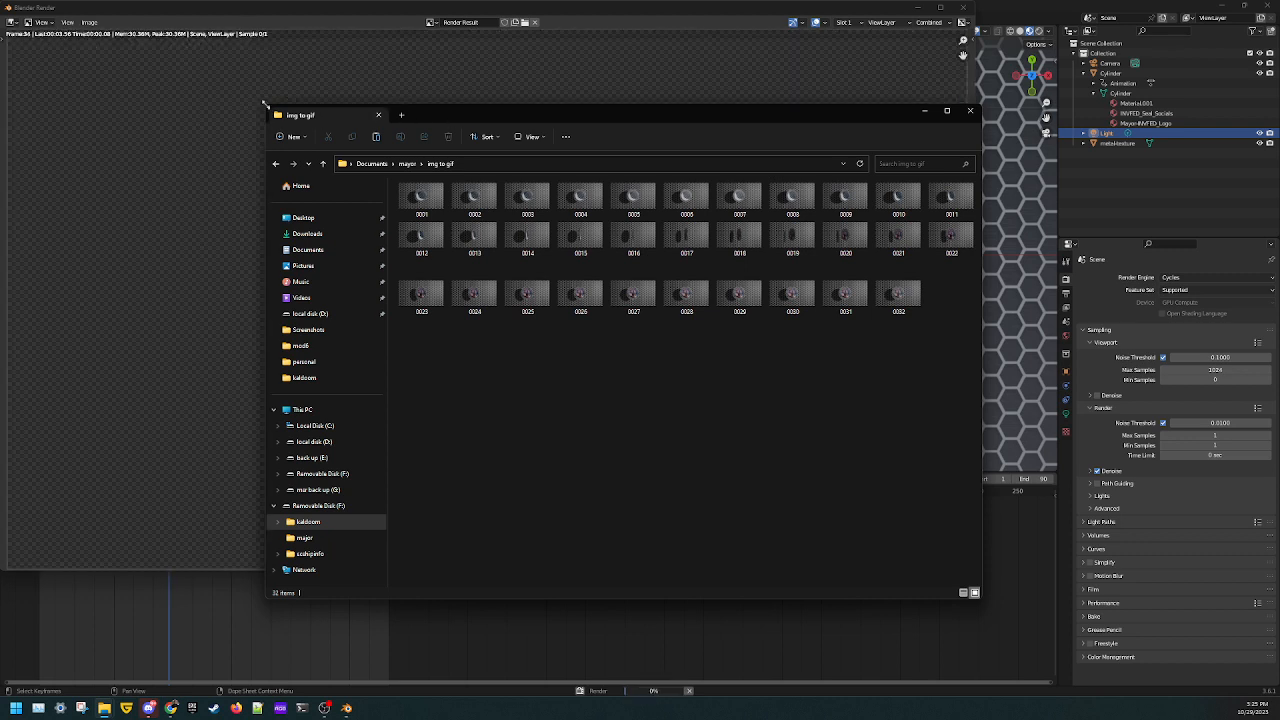
left_click_drag(265, 103, 491, 158)
left_click_drag(705, 170, 1001, 14)
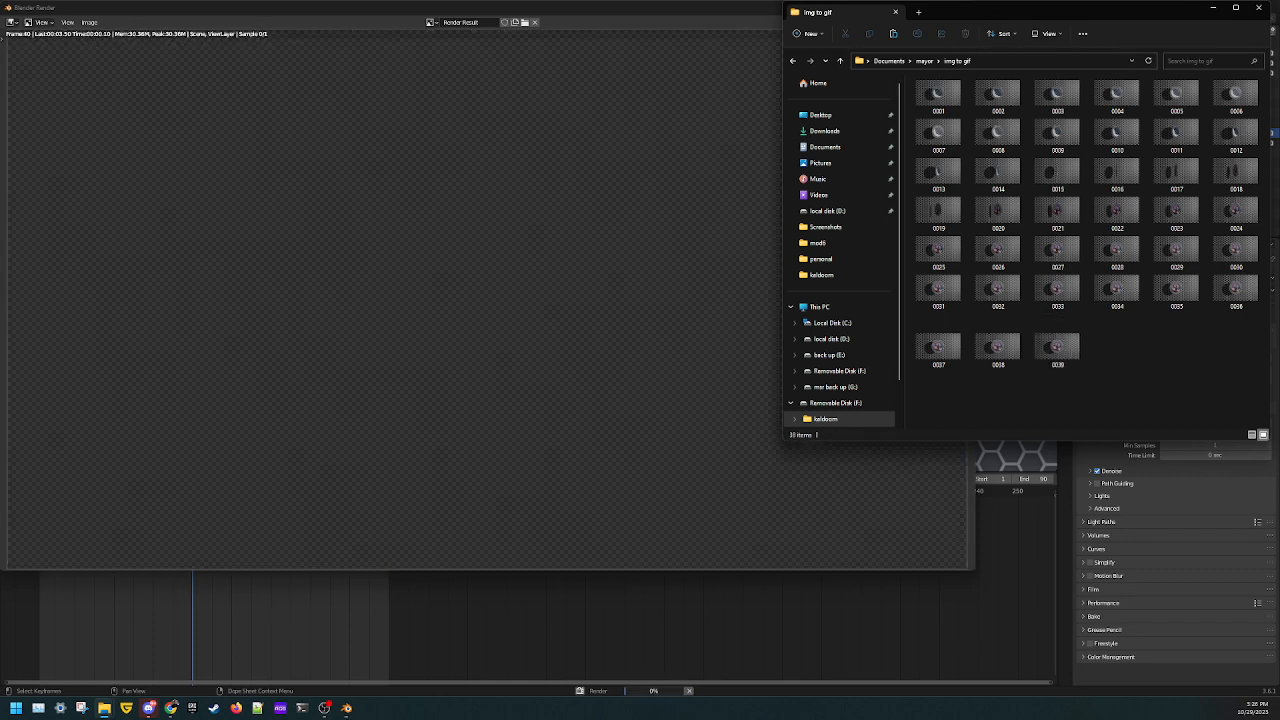
Step: Switch to the imgflip GIF maker in Chrome, browse the image upload to Documents\mayor\img to gif to check the frames, and cancel
left_click_drag(0, 80, 346, 85)
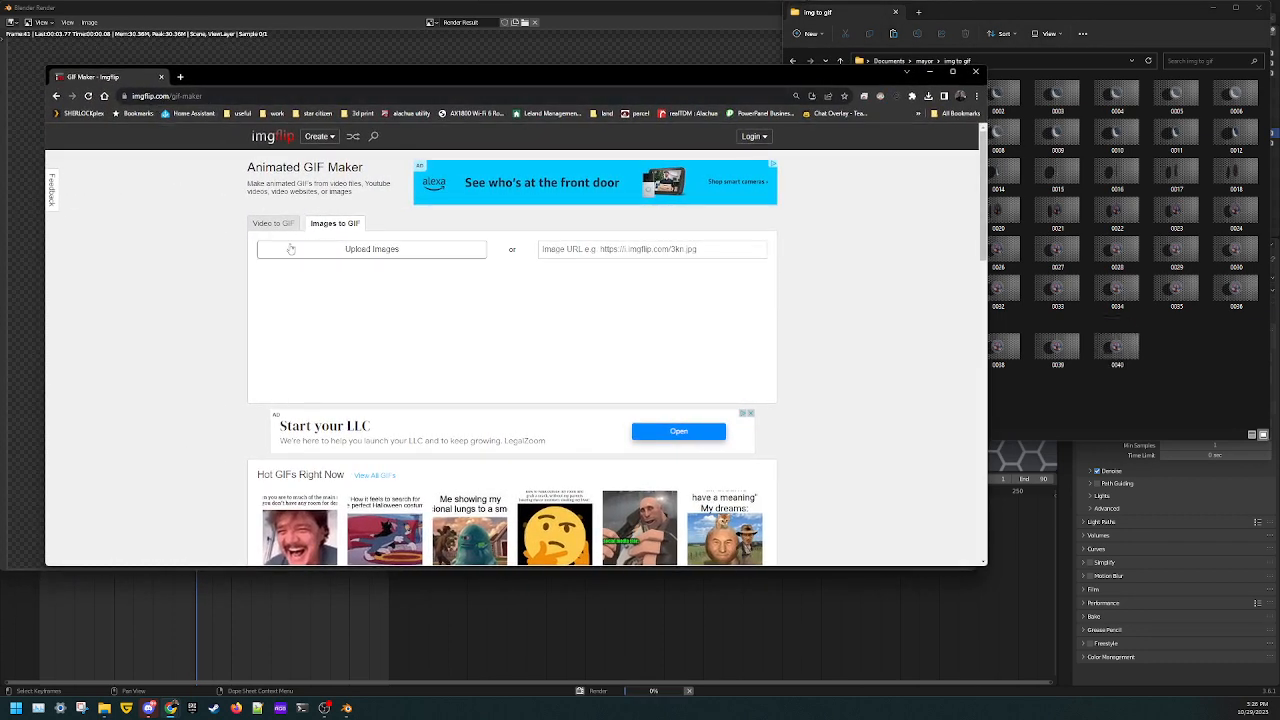
left_click(370, 252)
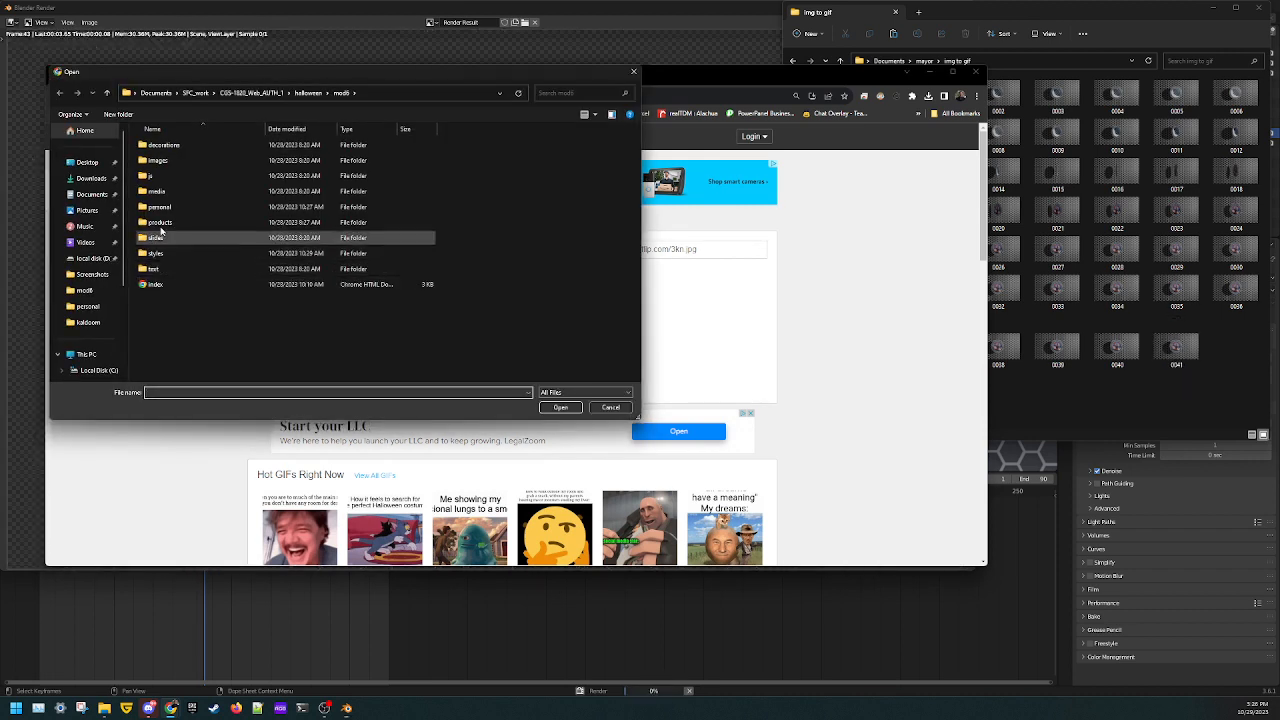
left_click(85, 196)
double_click(160, 191)
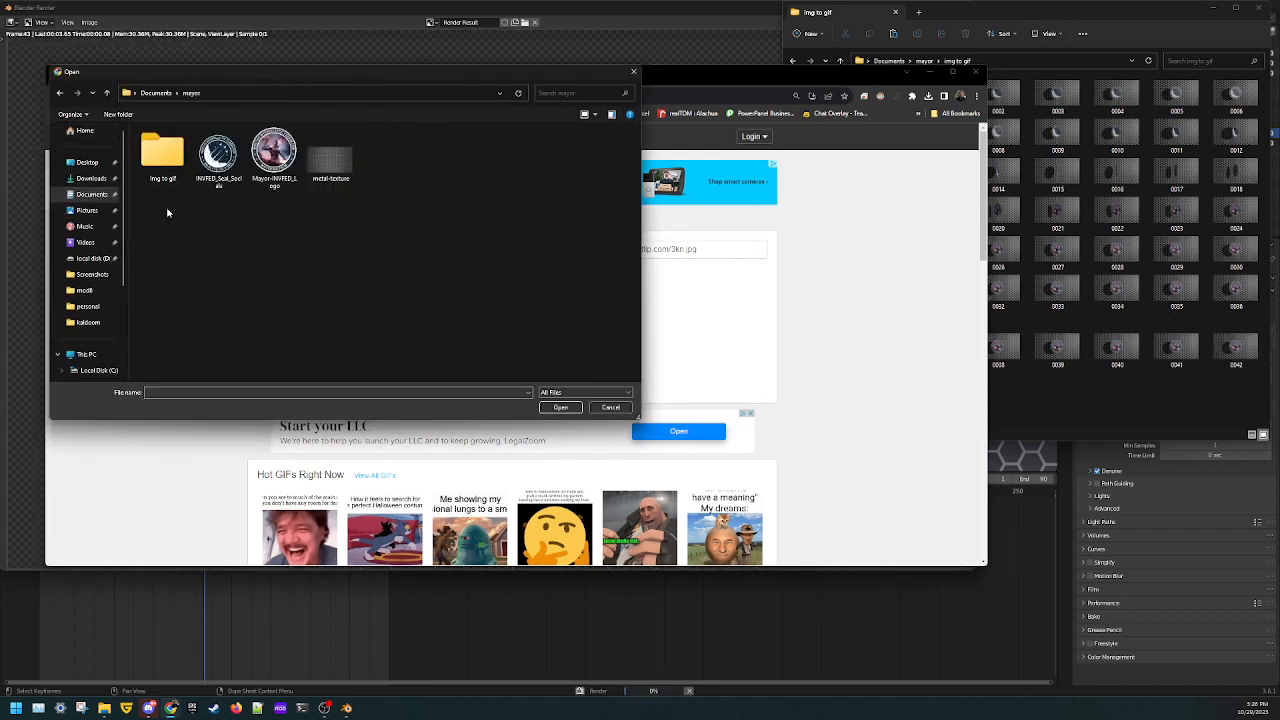
double_click(162, 170)
left_click(161, 167)
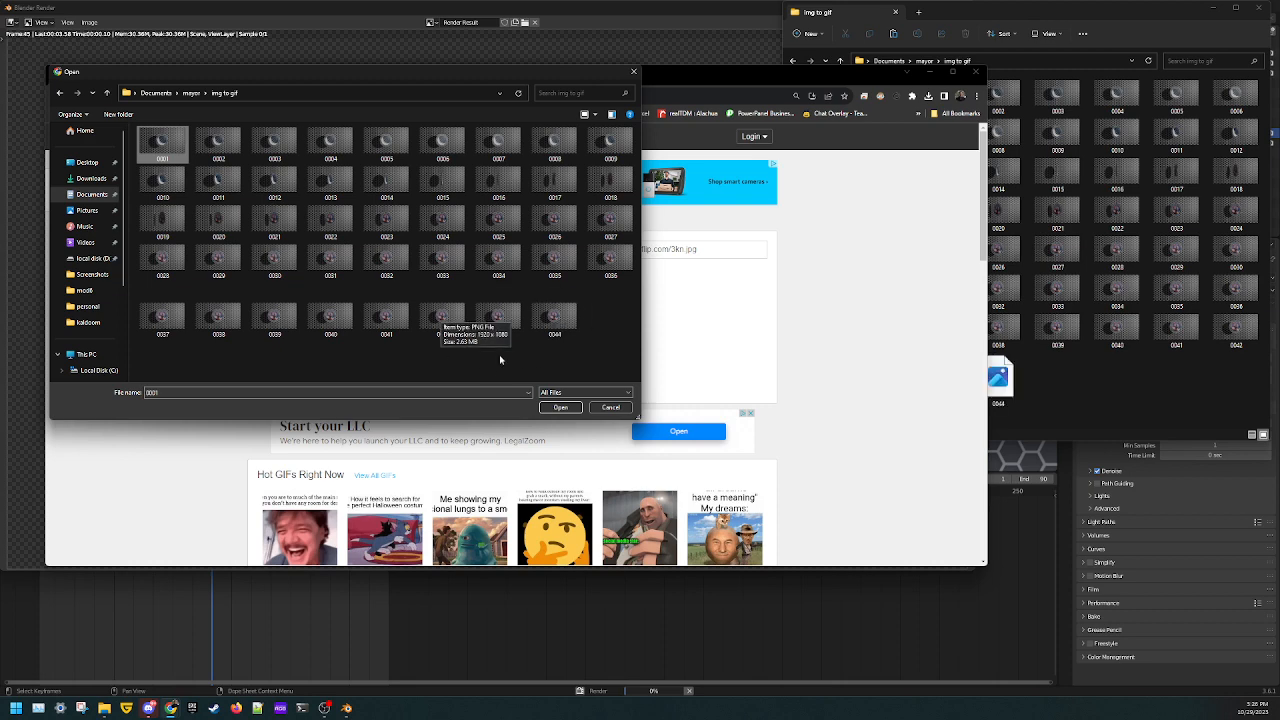
left_click(624, 408)
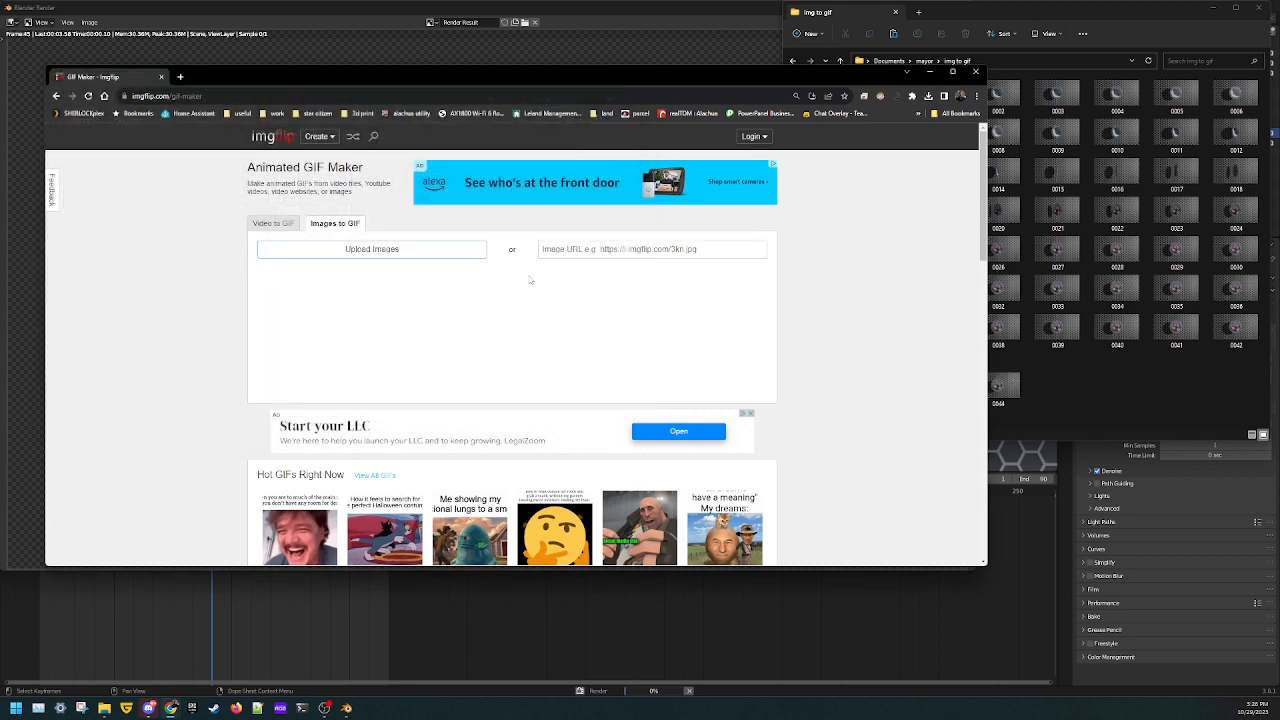
Step: Upload frames 0001 to 0047 from Documents\mayor\img to gif to the imgflip GIF maker
left_click(400, 251)
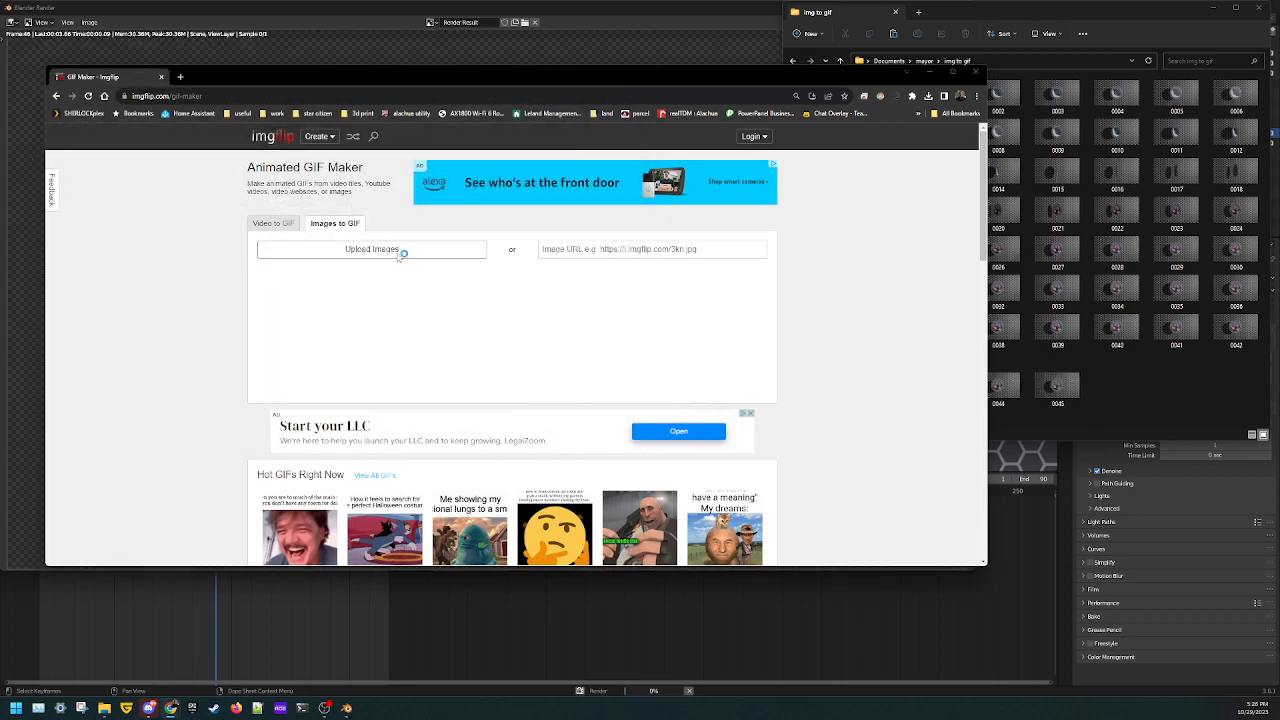
left_click(91, 194)
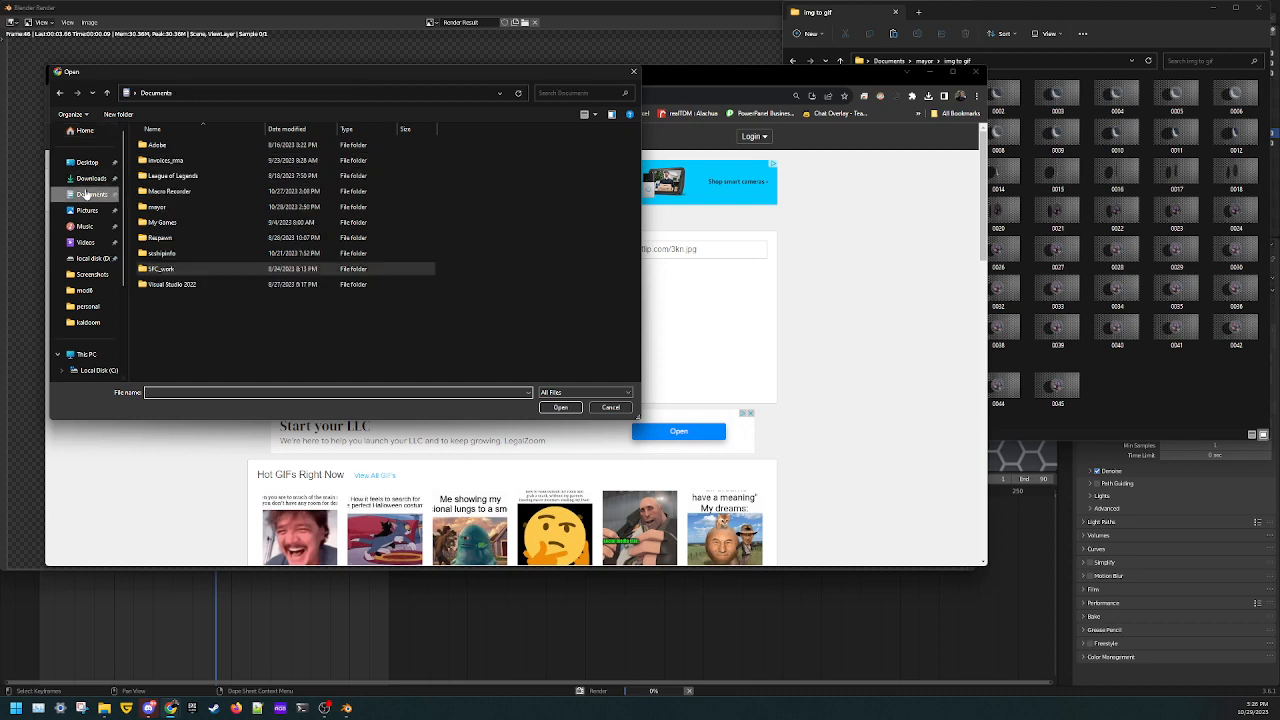
left_click(172, 208)
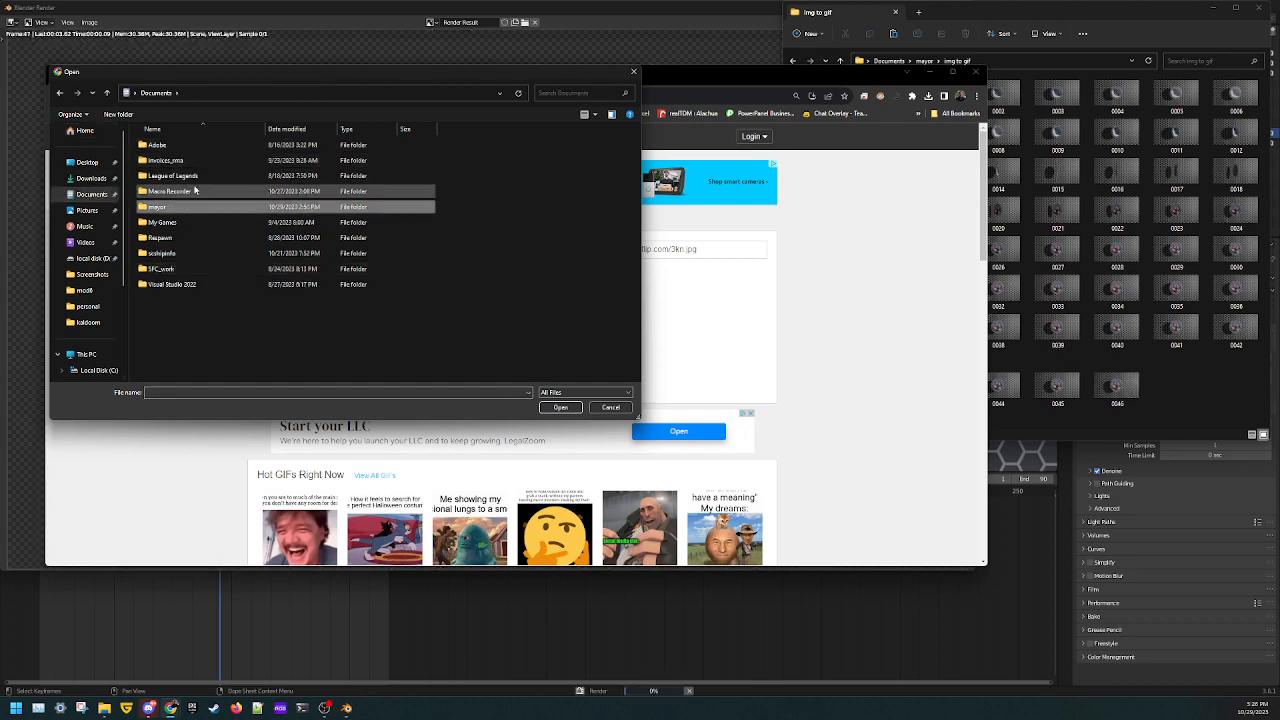
double_click(172, 208)
double_click(172, 163)
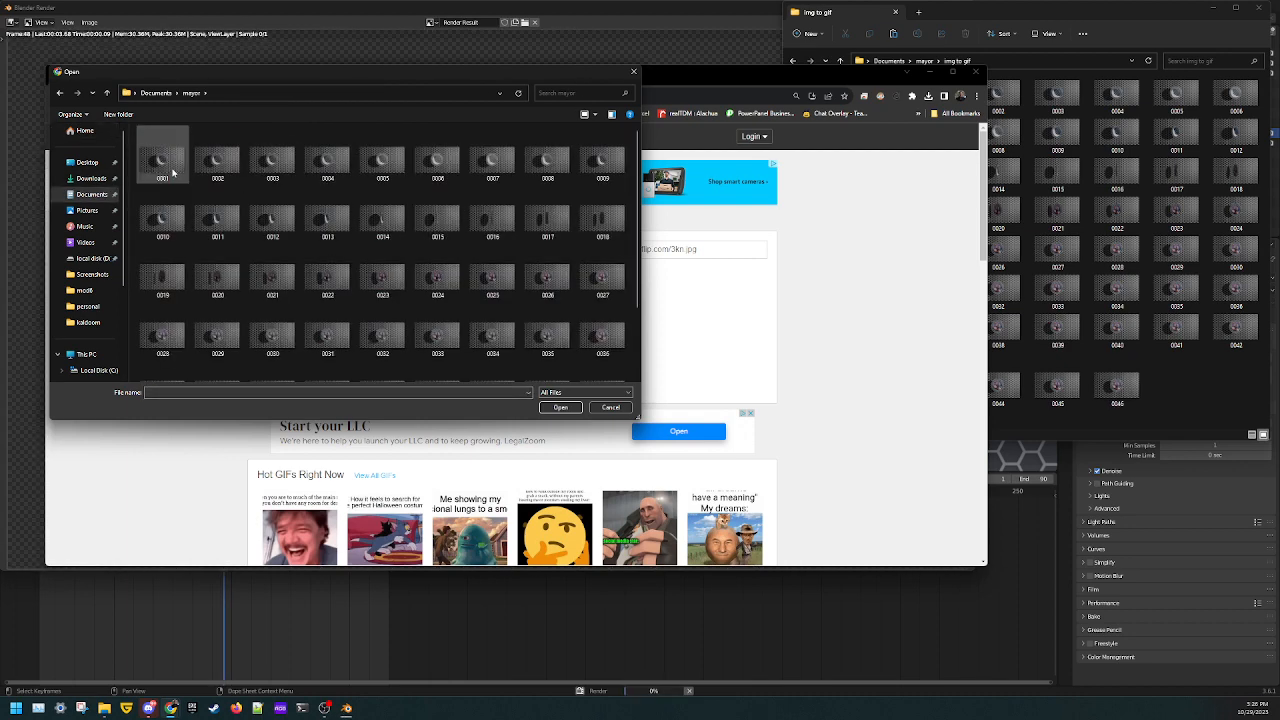
left_click(168, 160)
left_click(225, 348, "shift")
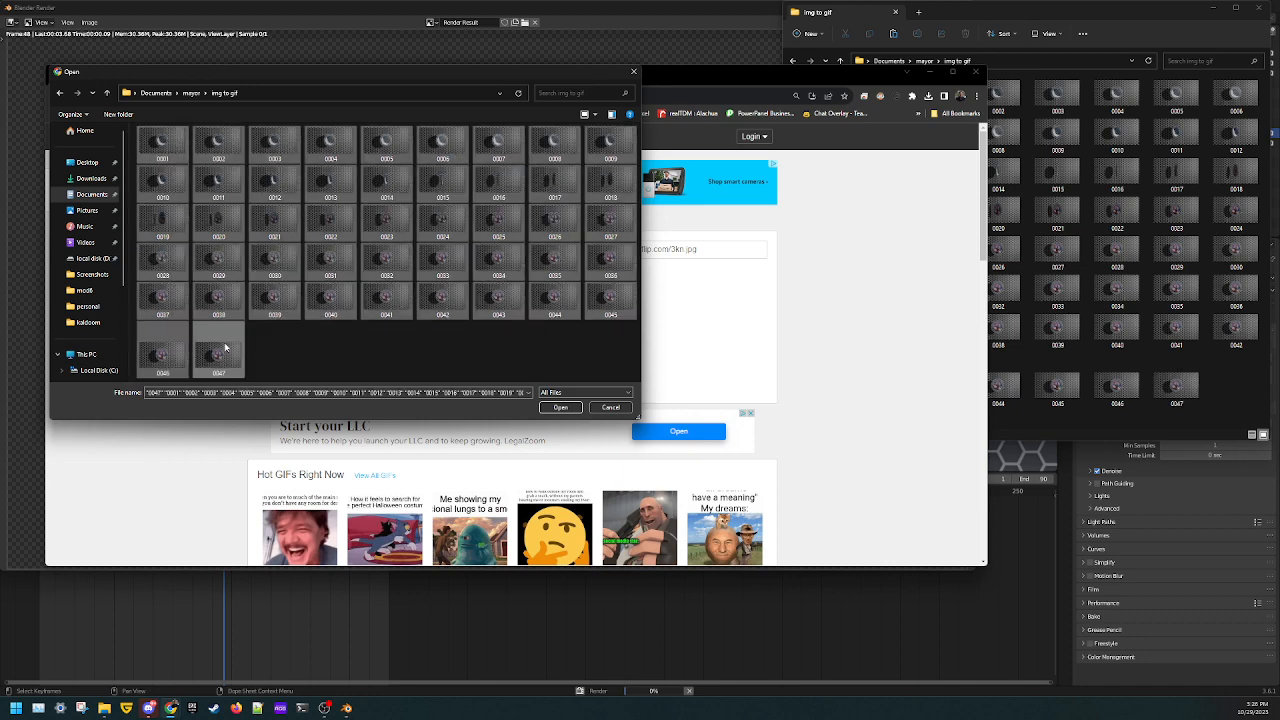
left_click(562, 409)
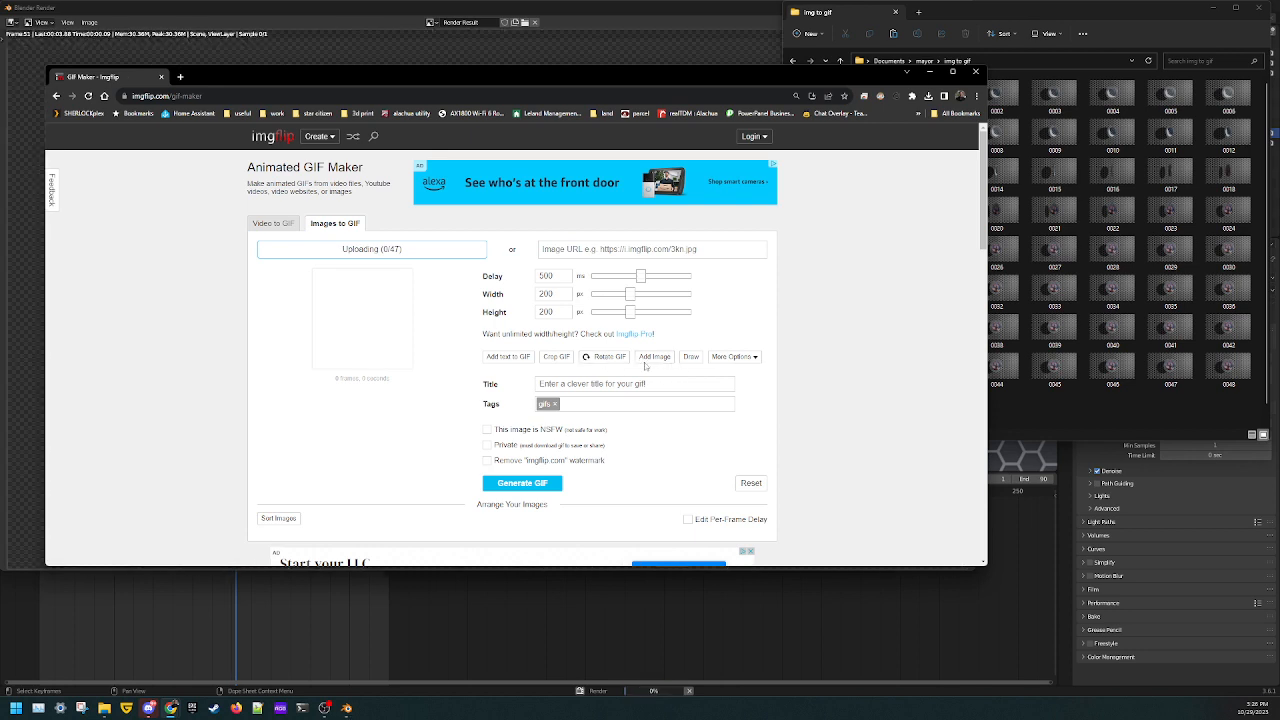
Step: Mark the GIF as private, try to remove the imgflip.com watermark, and dismiss the Imgflip Pro offer
scroll(706, 362, "down", 1)
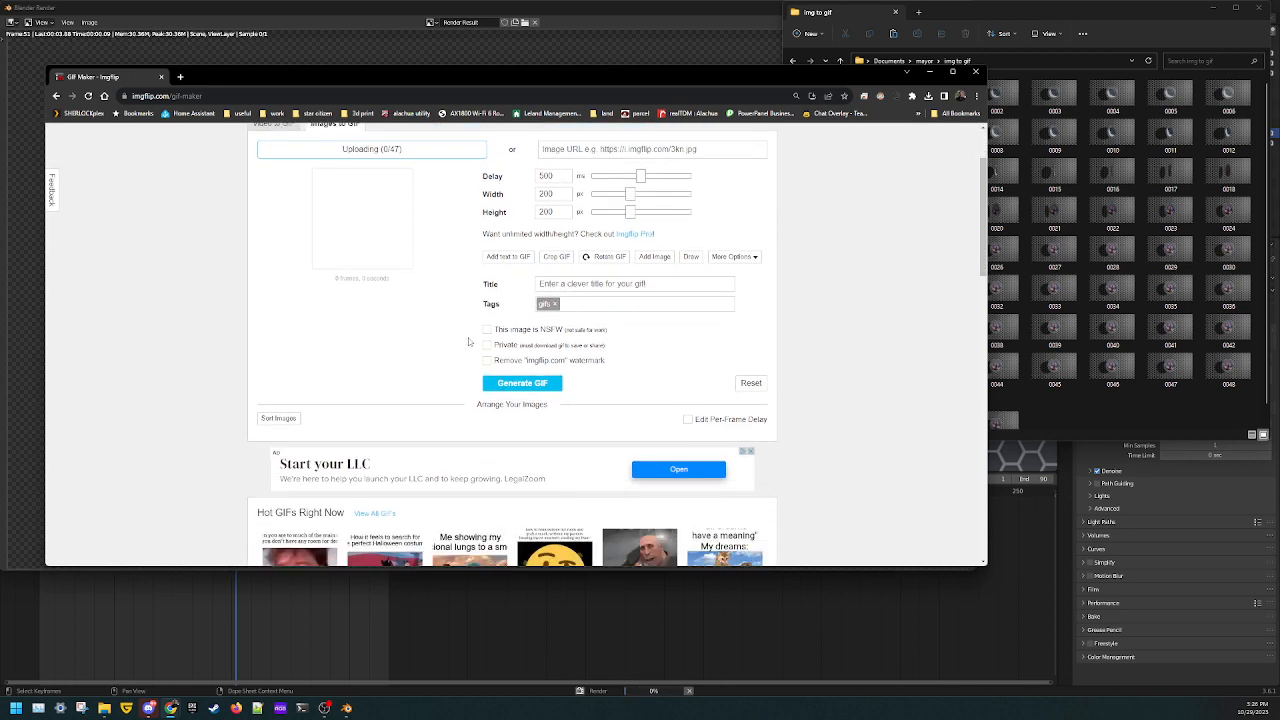
left_click(486, 346)
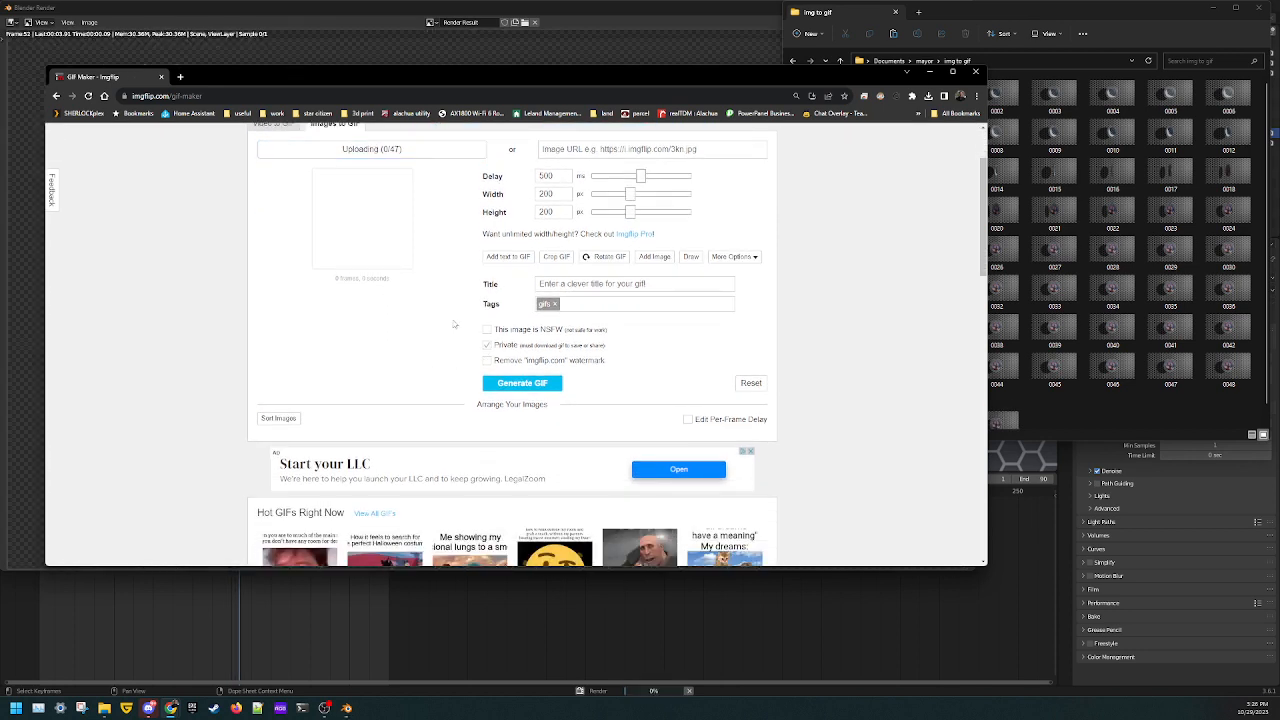
left_click(487, 362)
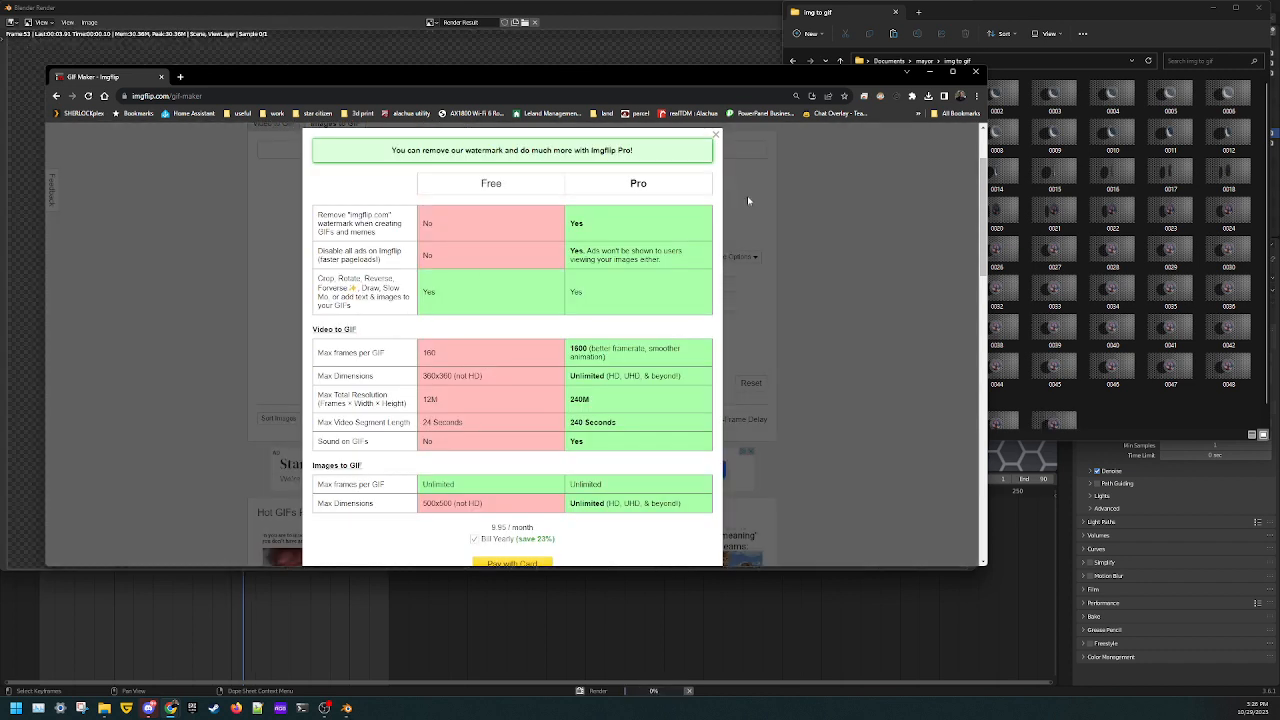
left_click(715, 134)
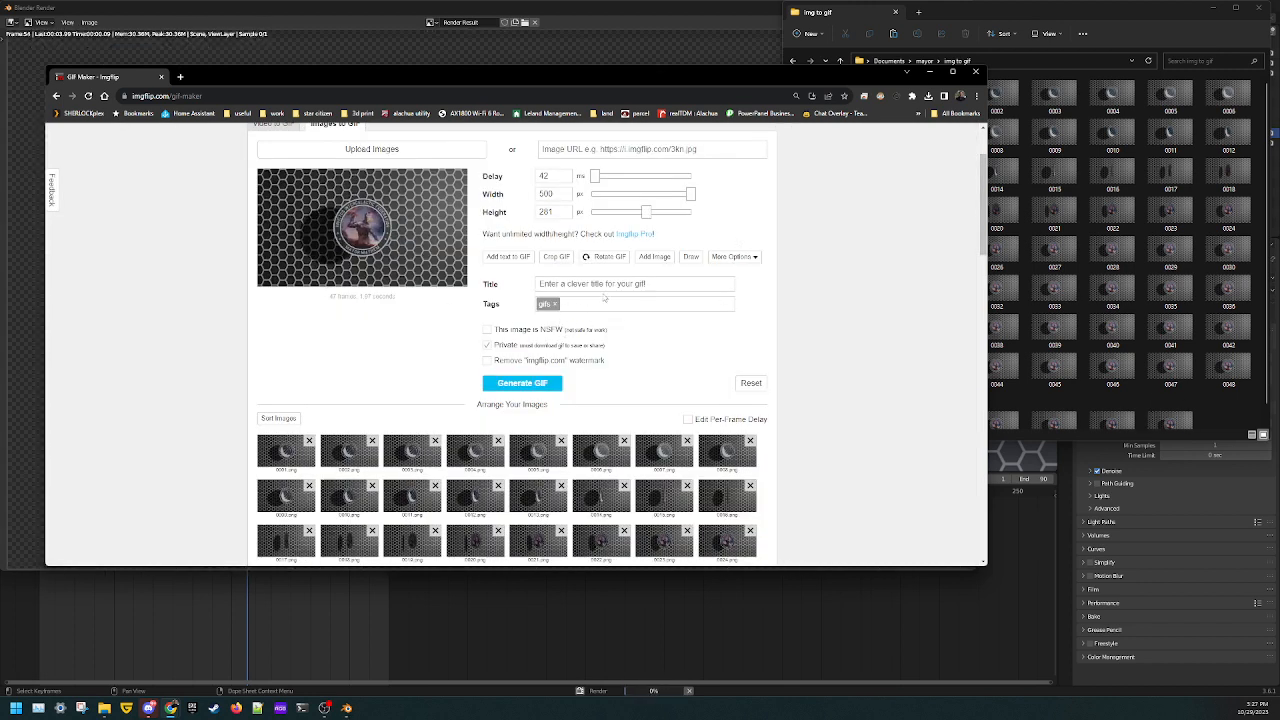
Step: Generate the GIF with the Forverse option enabled so it plays forward then backward, and download the file
left_click(731, 256)
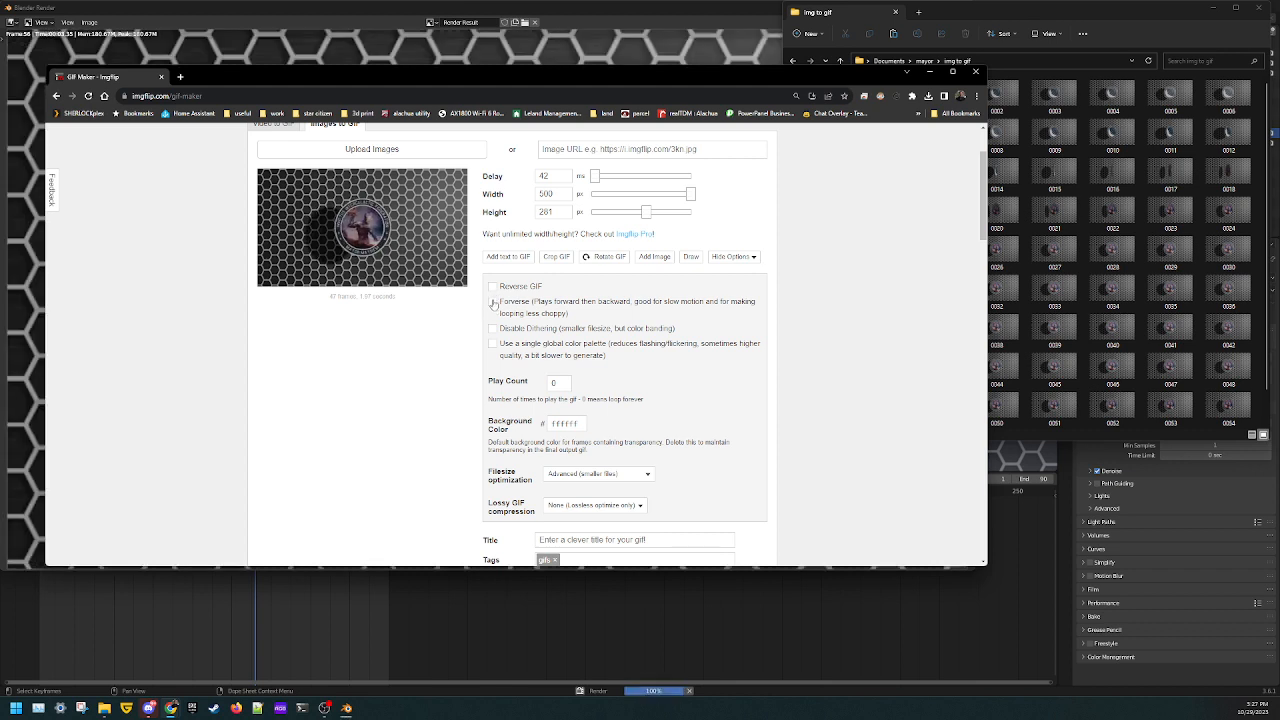
left_click(492, 302)
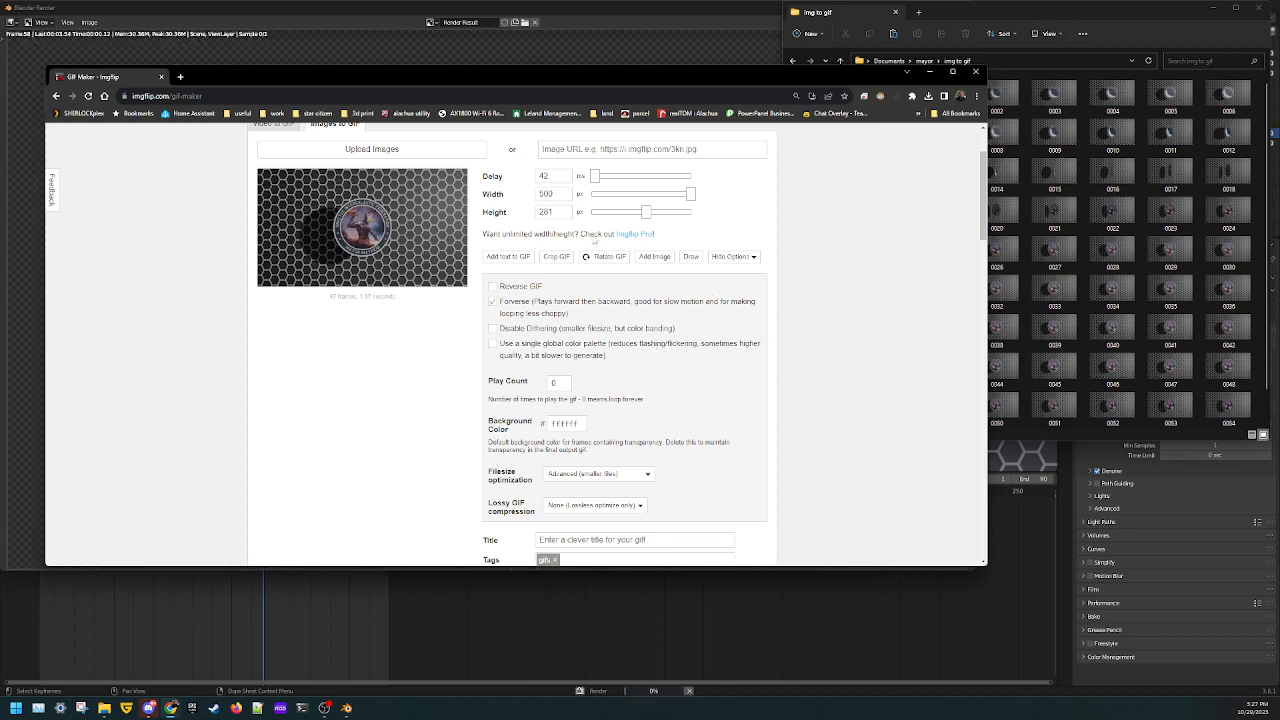
scroll(774, 452, "down", 3)
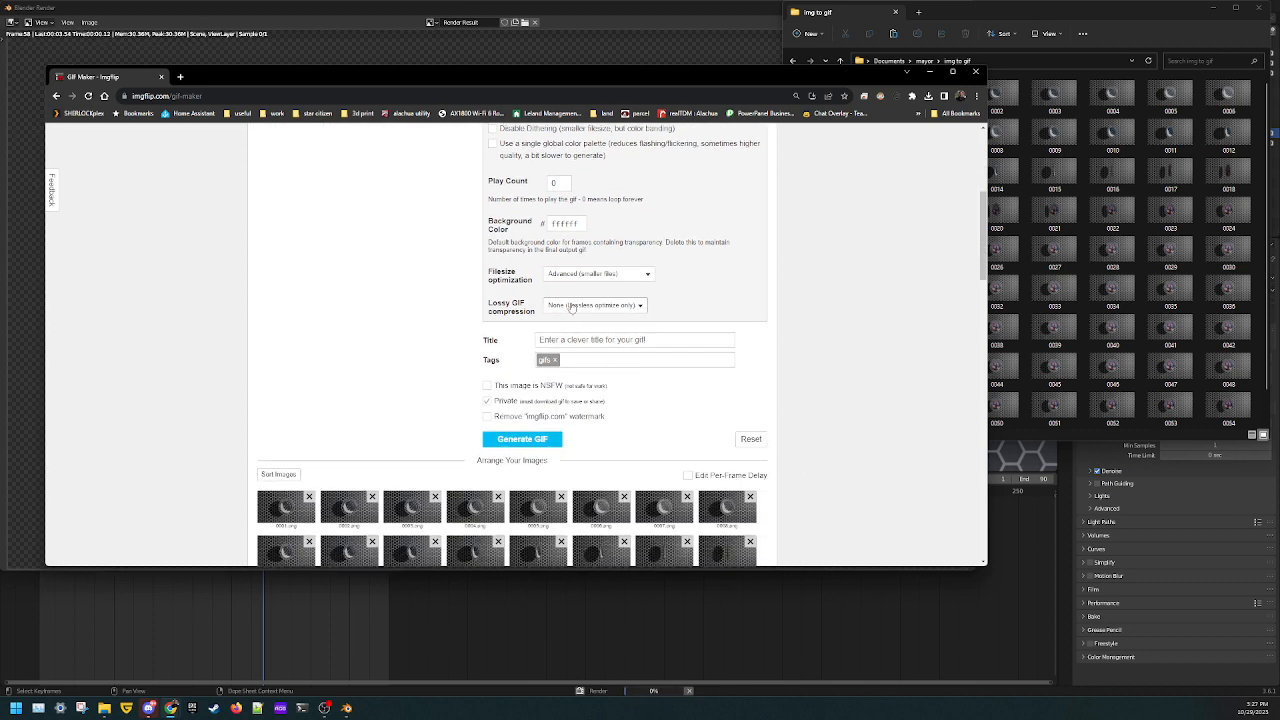
left_click(520, 443)
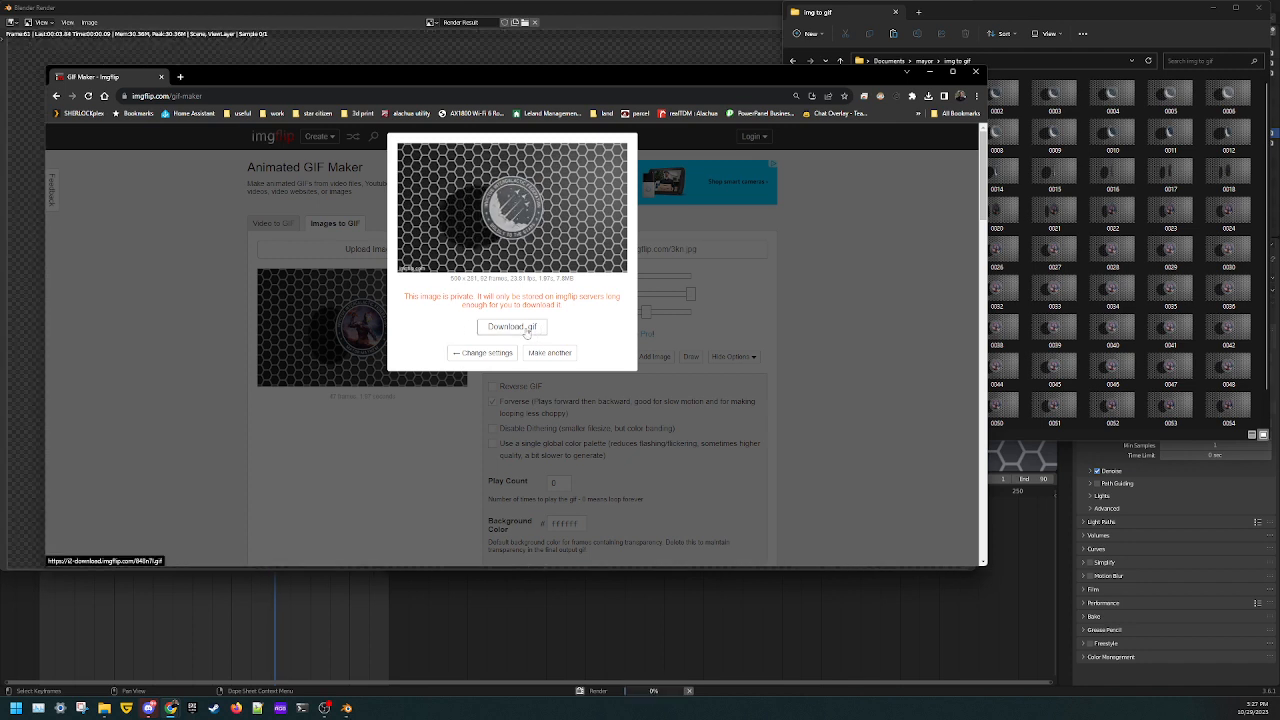
left_click(526, 330)
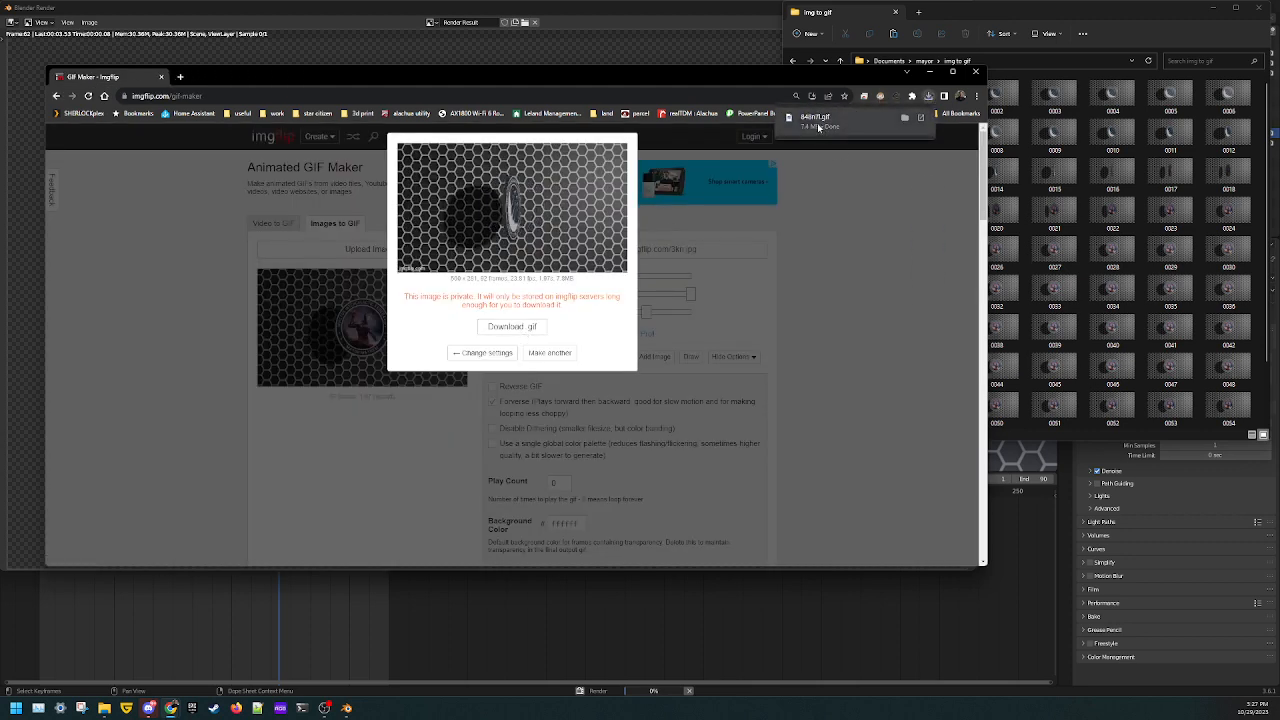
Step: Open the mayor folder in File Explorer, reposition its window, and copy the downloaded GIF from Chrome's recent downloads into it
left_click_drag(805, 124, 811, 152)
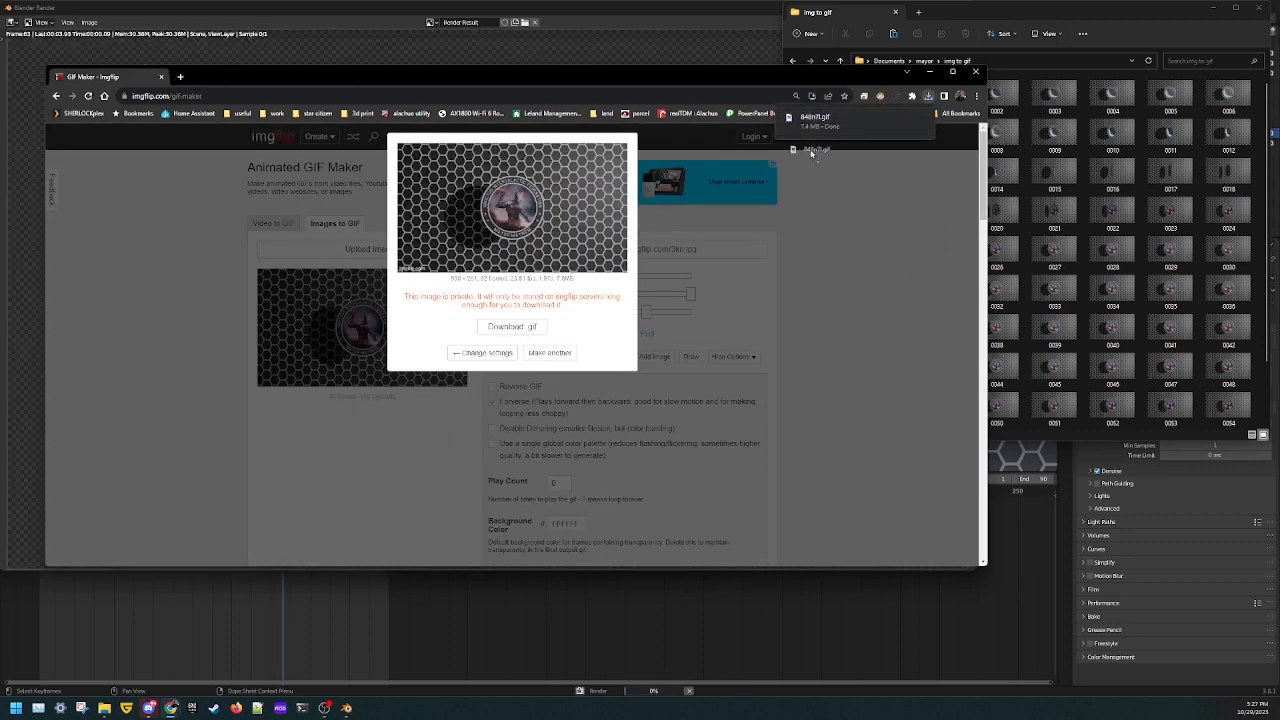
mouse_move(104, 708)
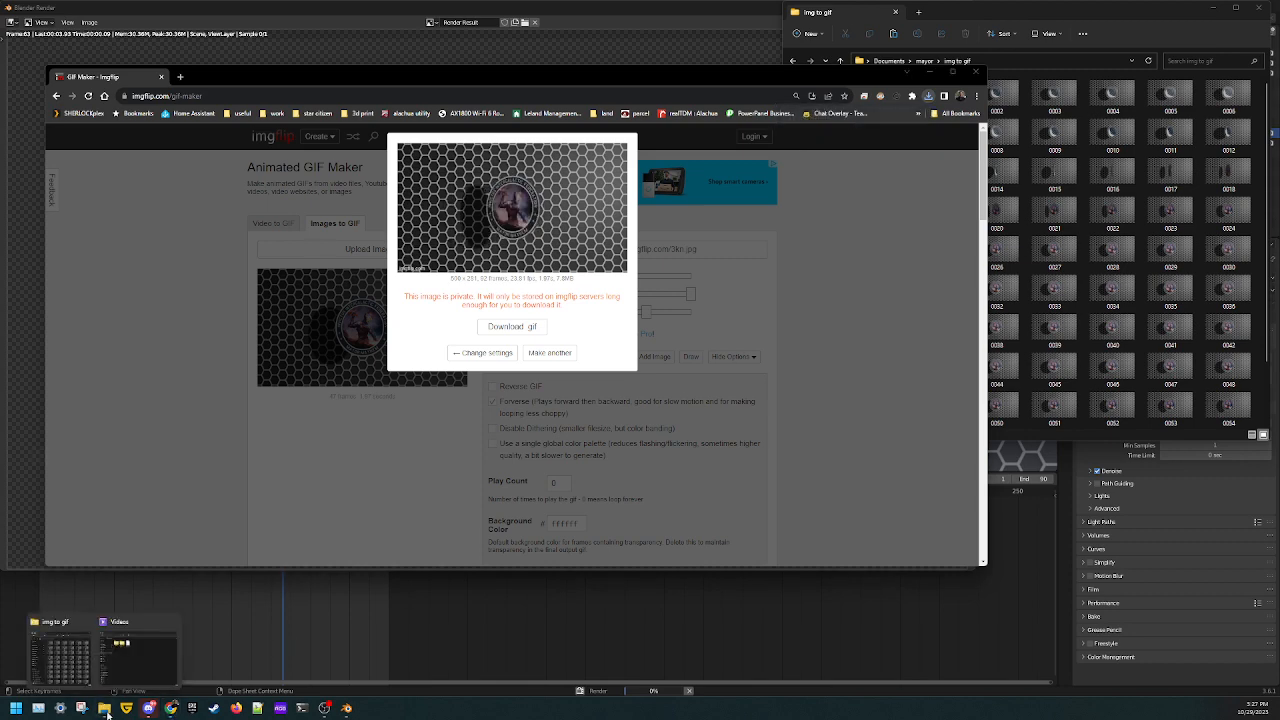
left_click(73, 661)
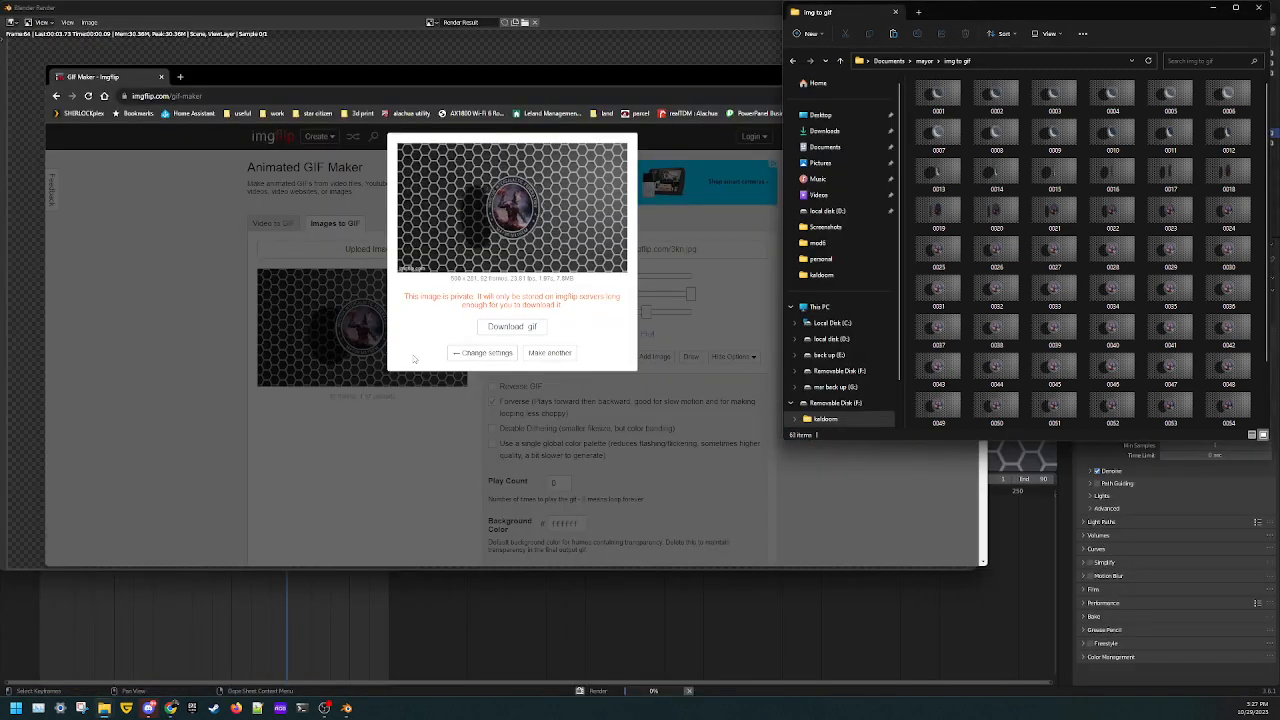
left_click(924, 60)
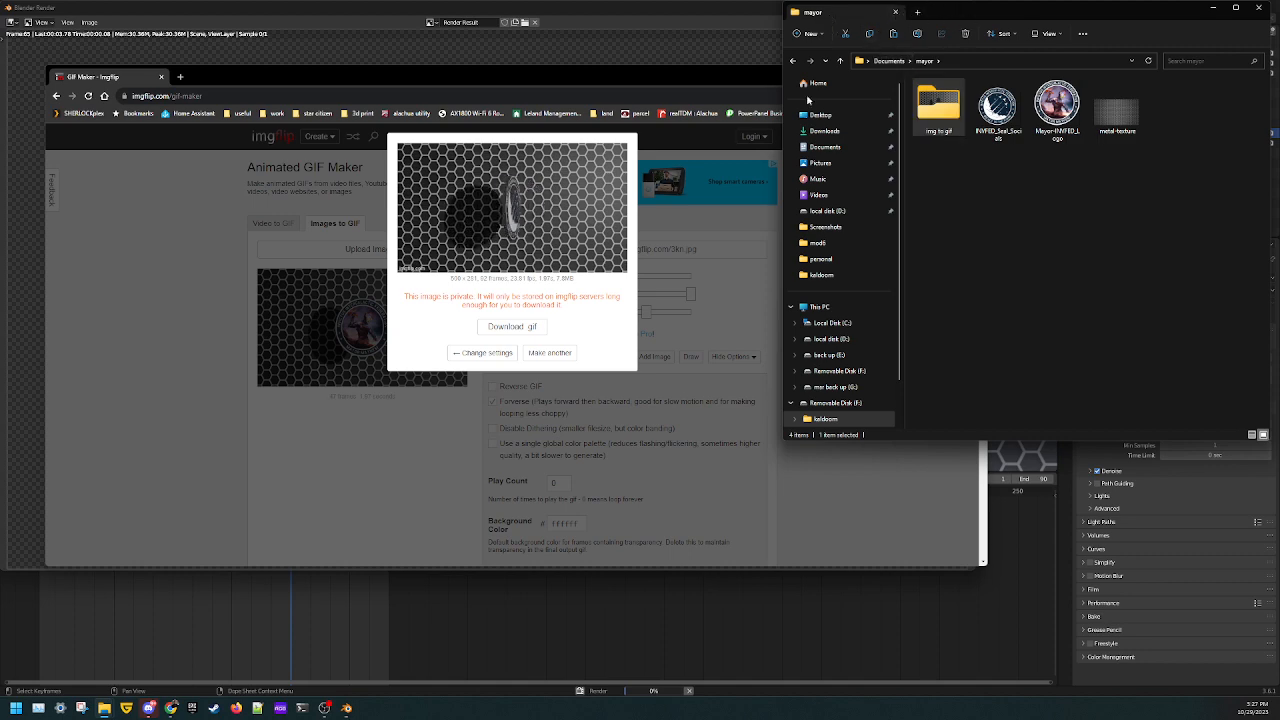
left_click_drag(1000, 12, 679, 107)
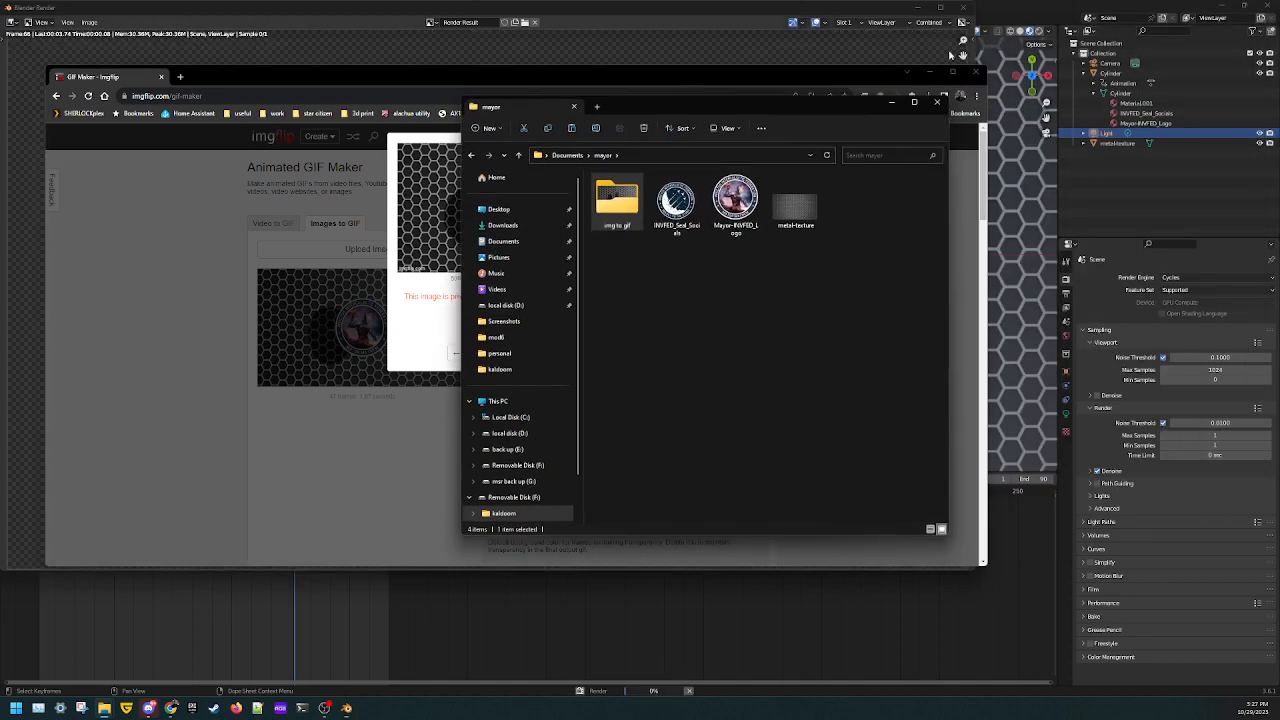
left_click_drag(820, 120, 752, 176)
left_click(928, 98)
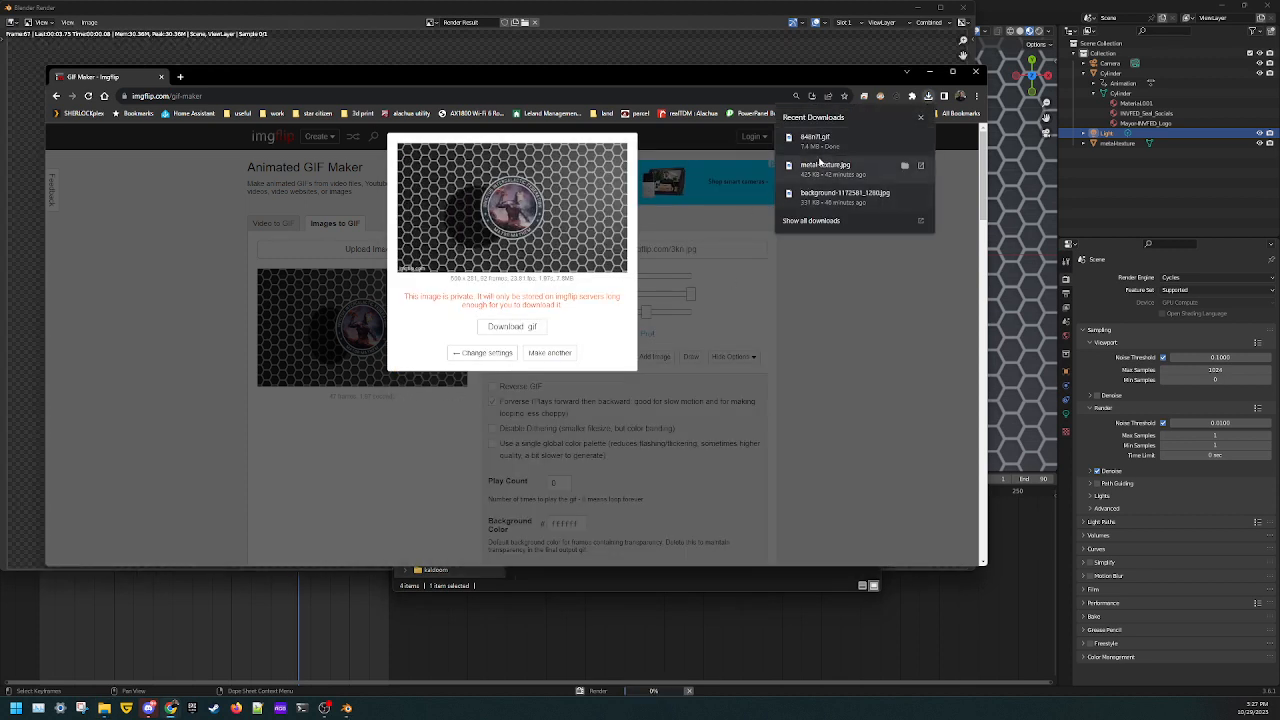
left_click_drag(826, 142, 655, 572)
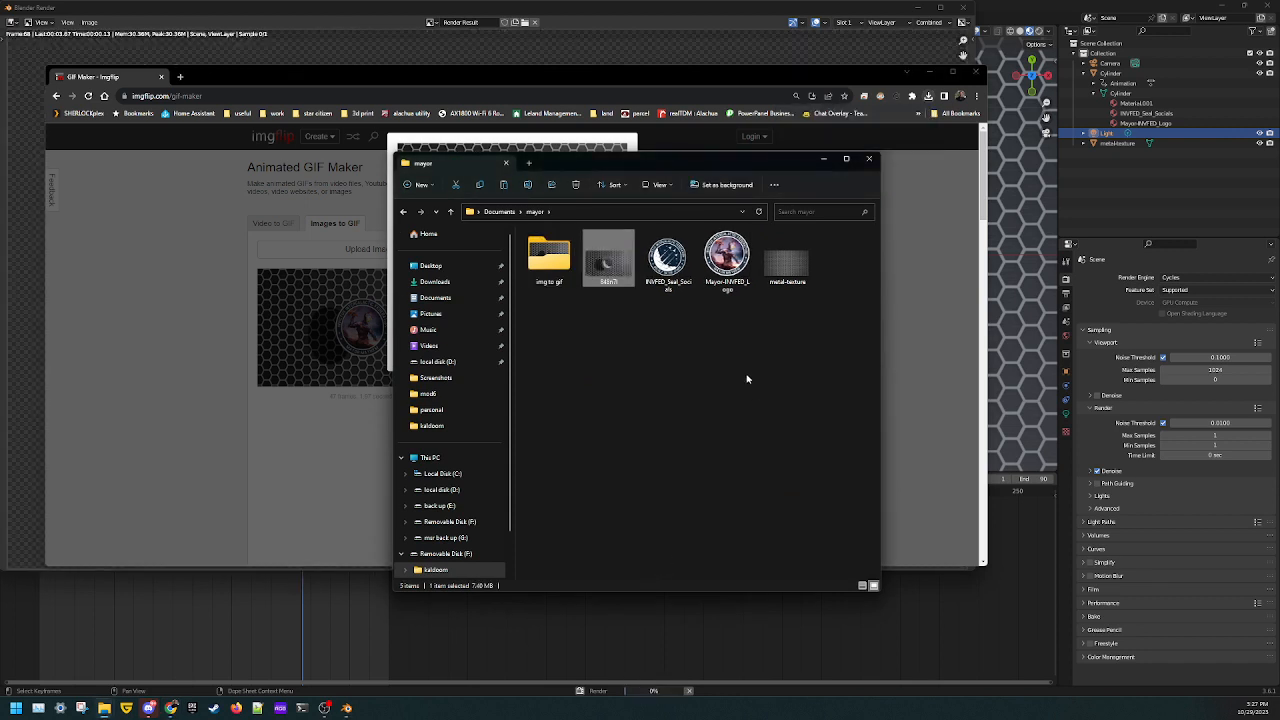
Step: Preview the GIF in the mayor folder, close the viewer and the folder, and switch back to the Blender render window
double_click(618, 269)
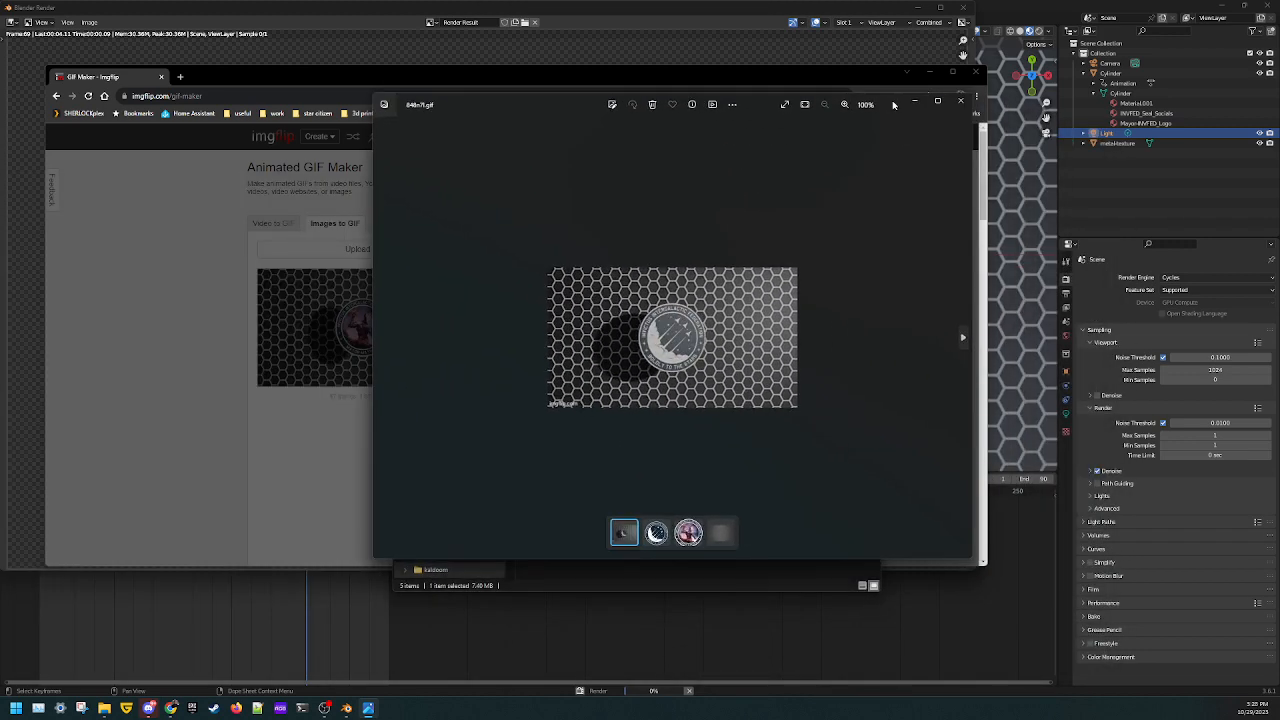
left_click(963, 103)
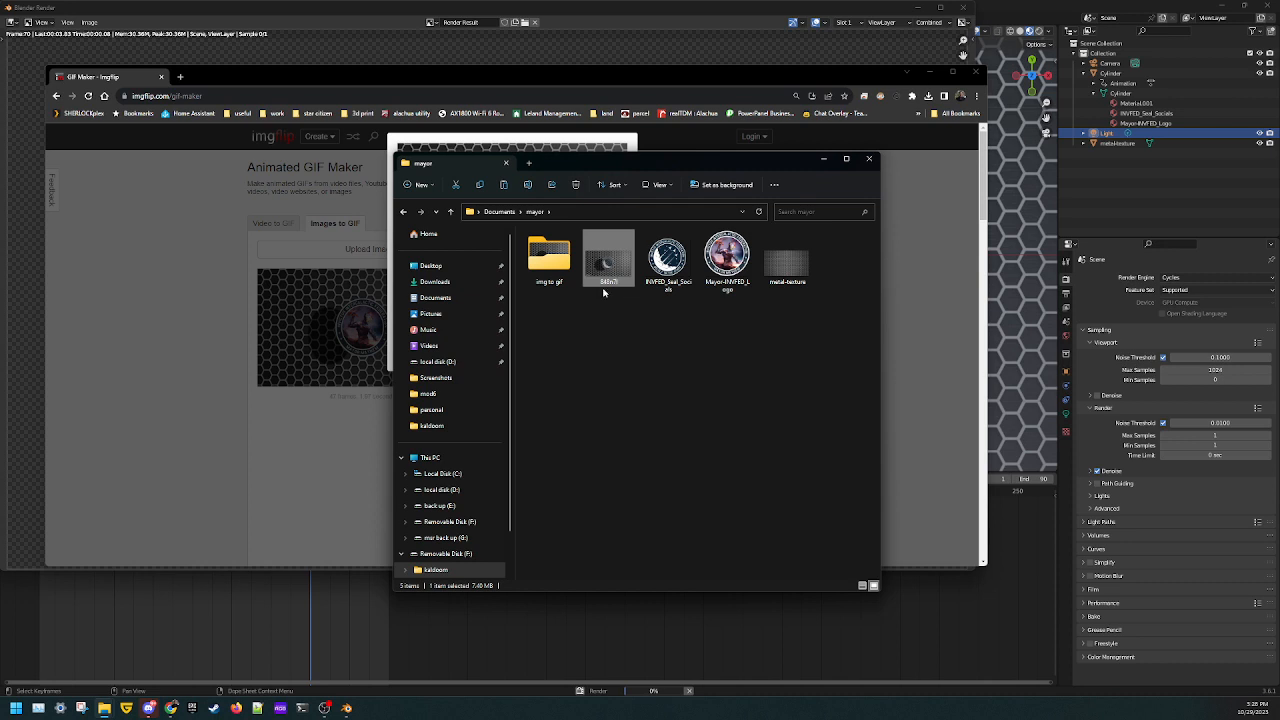
left_click(870, 161)
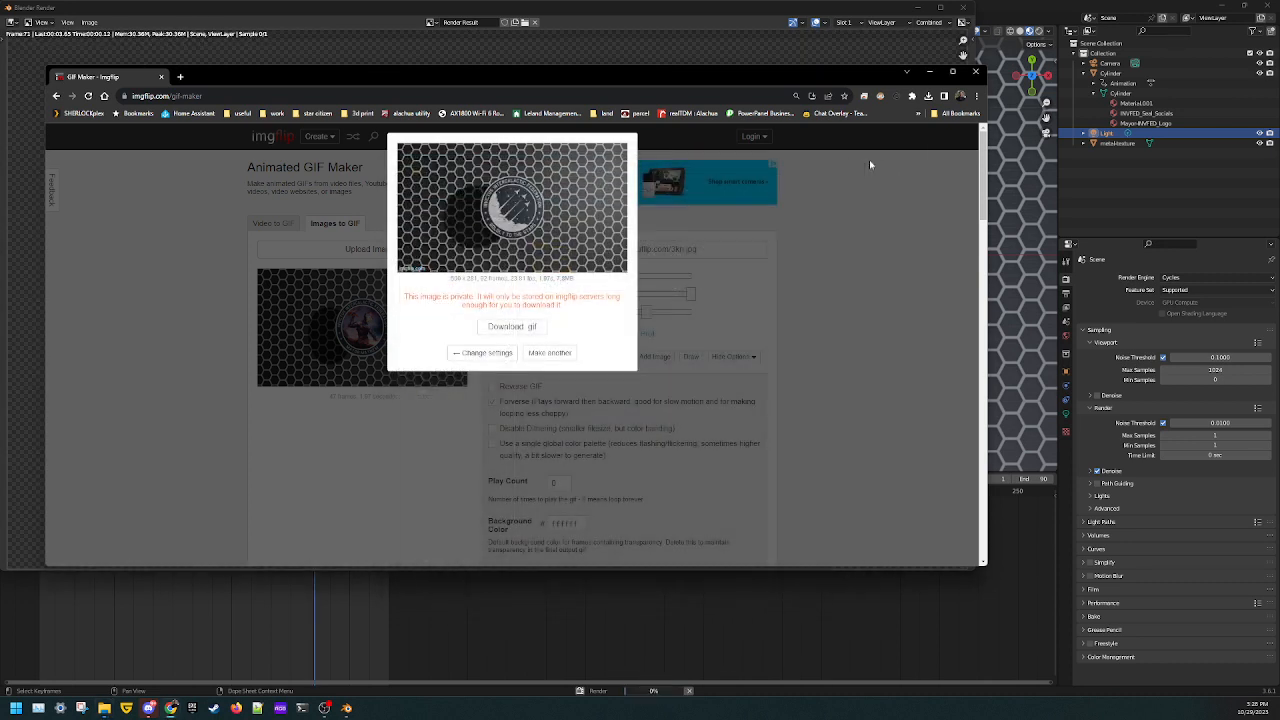
left_click(924, 71)
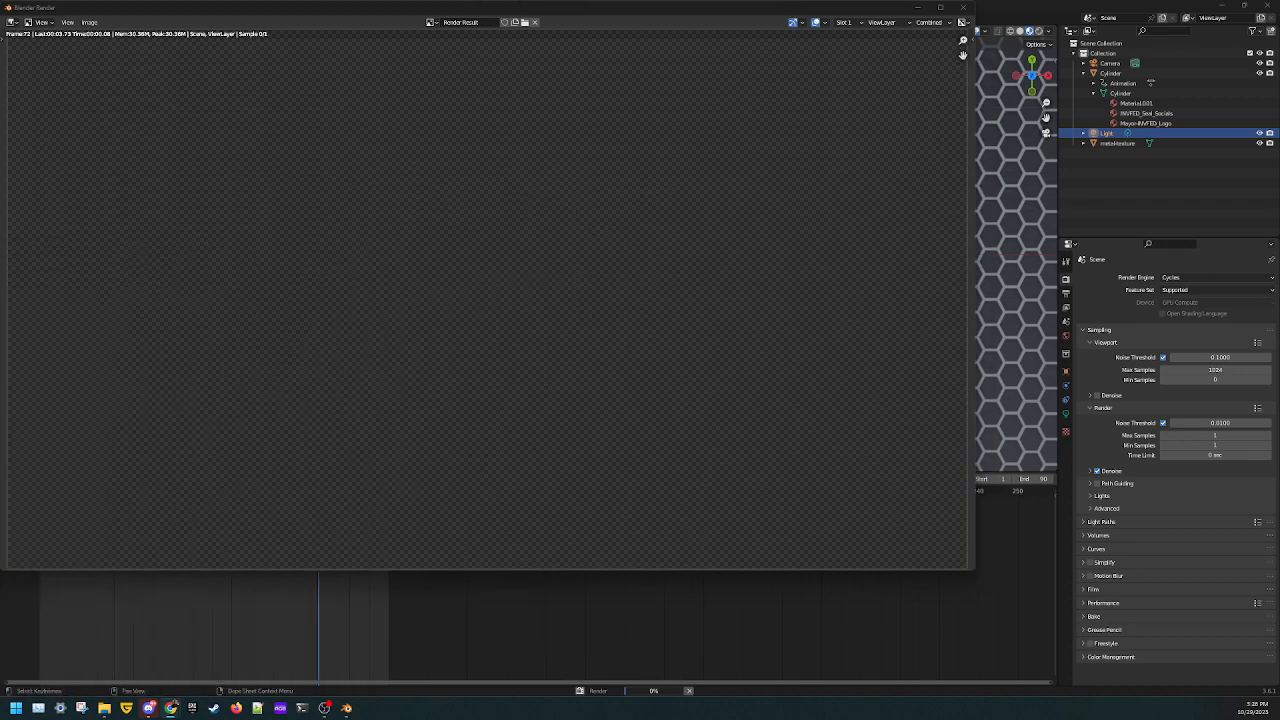